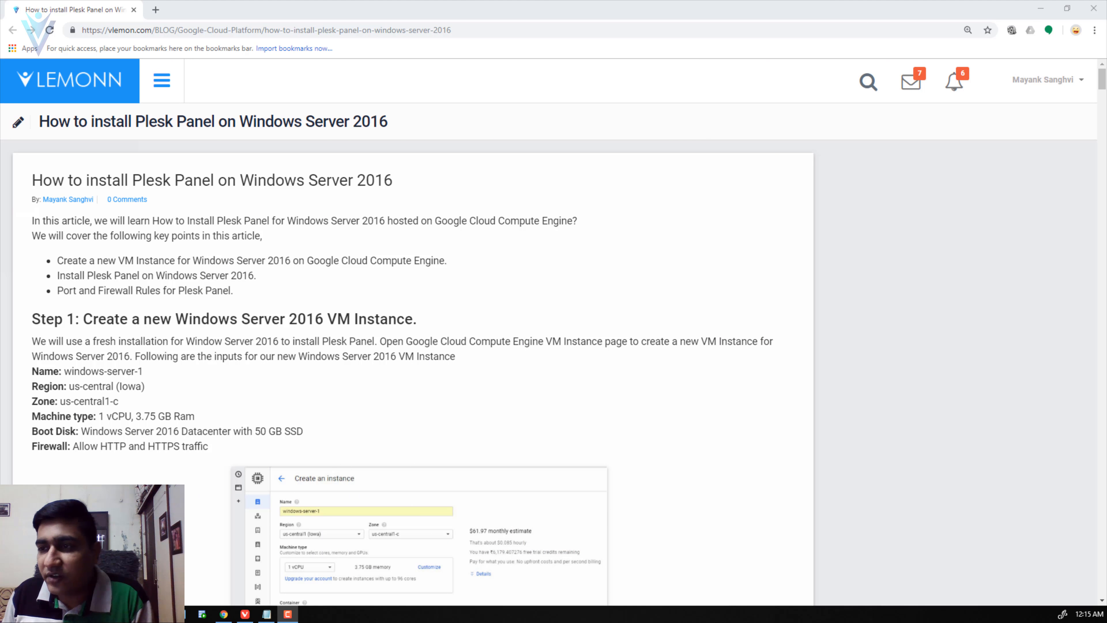
- Highlight the VM instance and Plesk Panel points in the article, then switch to Compute Engine VM instances
{"action": "left_click_drag", "start_coordinate": [126, 260], "coordinate": [183, 264]}
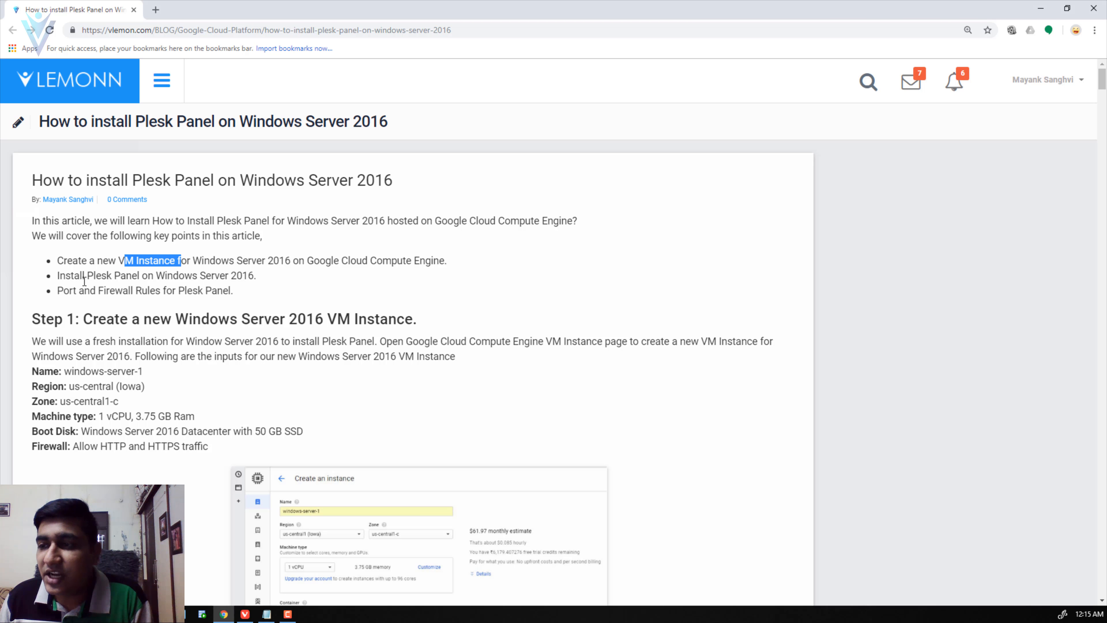
{"action": "left_click_drag", "start_coordinate": [82, 278], "coordinate": [137, 279]}
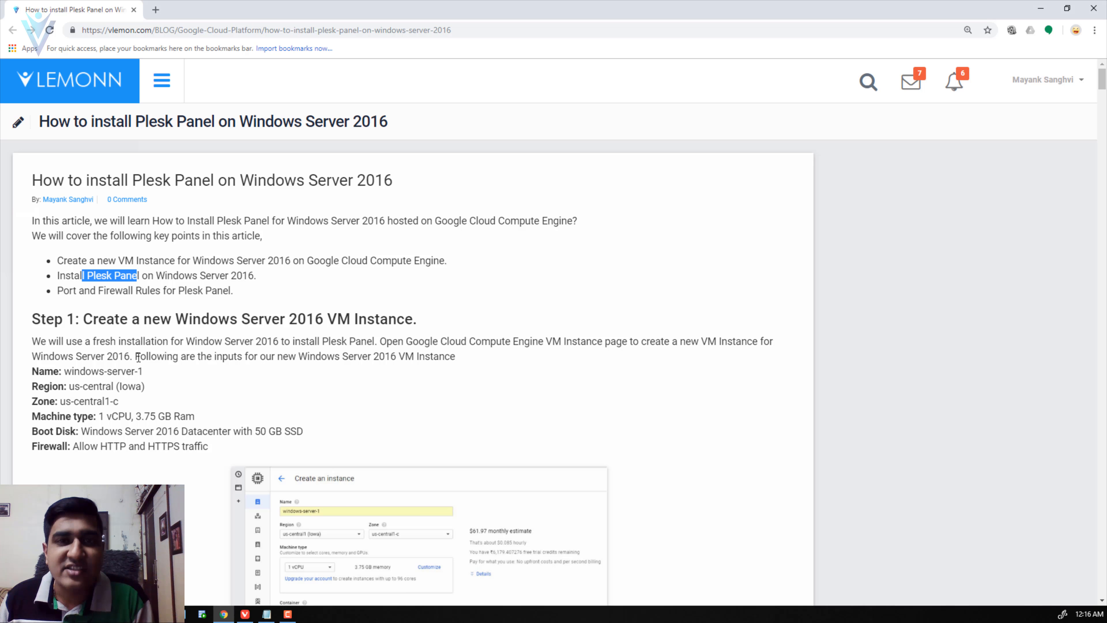
{"action": "left_click", "coordinate": [247, 218]}
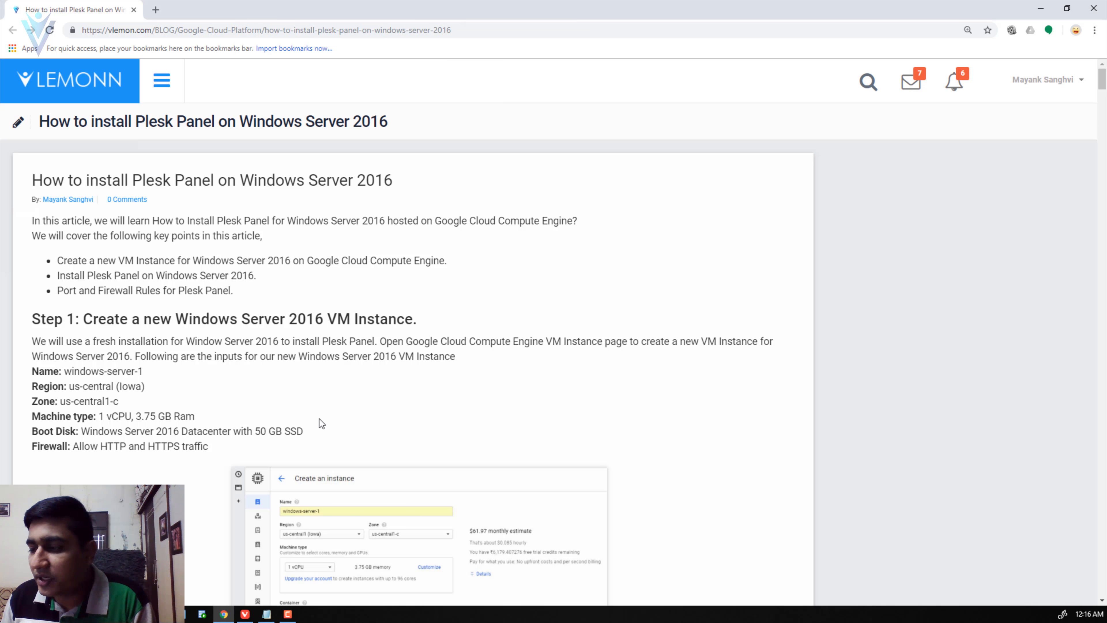
{"action": "left_click", "coordinate": [245, 613]}
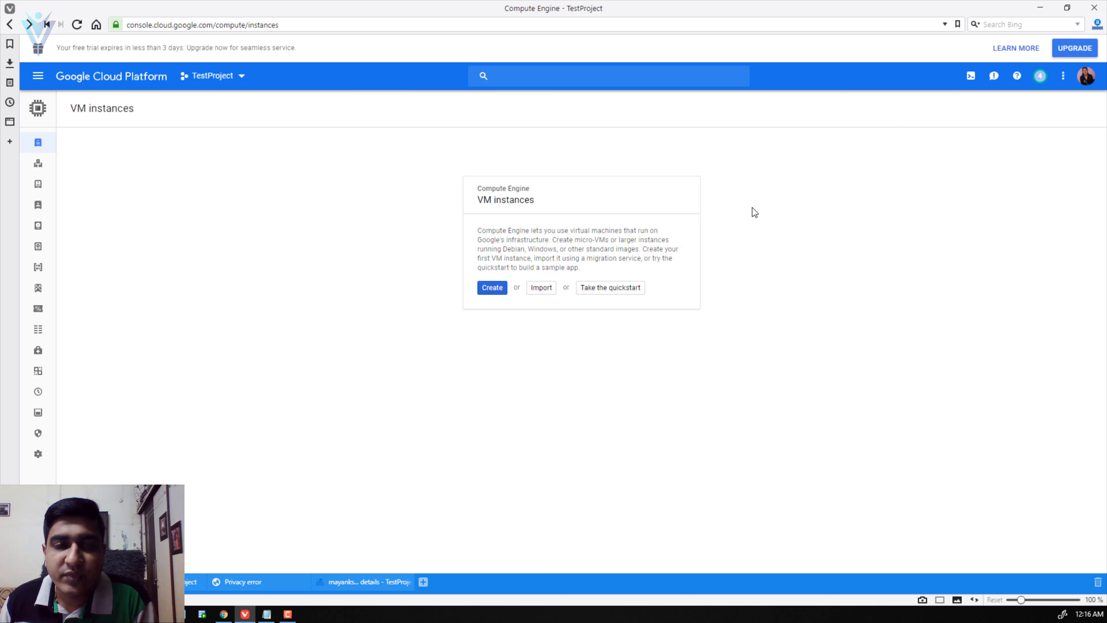
- Start a new instance named windows-server-1 and bring up the Boot disk image choices
{"action": "left_click", "coordinate": [491, 288]}
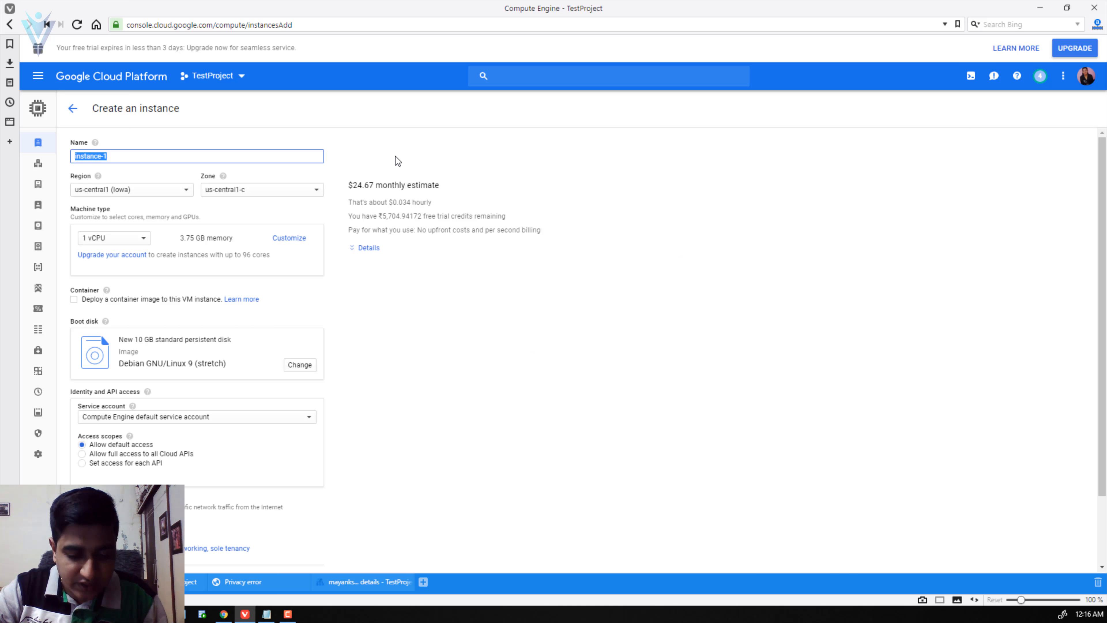
{"action": "type", "text": "wind"}
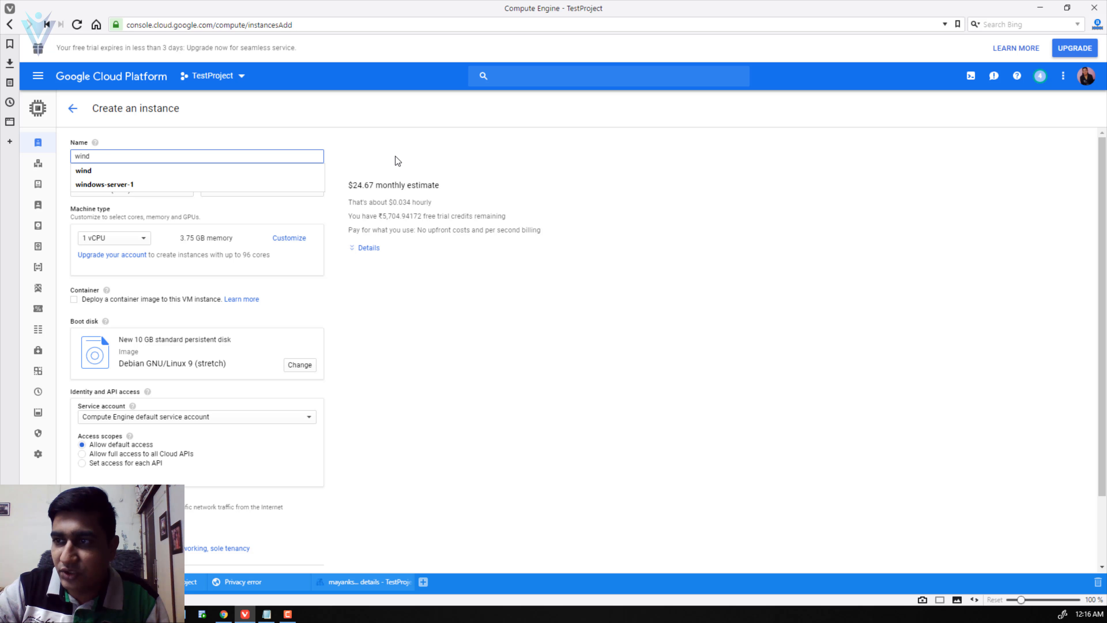
{"action": "key", "text": "Down"}
{"action": "key", "text": "Down"}
{"action": "key", "text": "Return"}
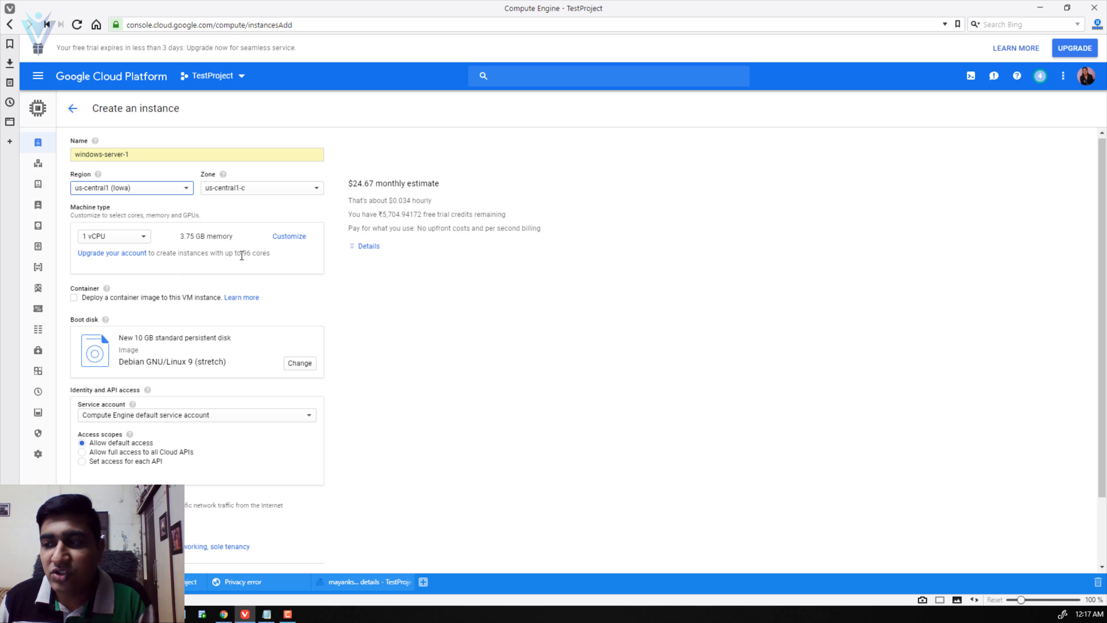
{"action": "scroll", "coordinate": [304, 349], "scroll_direction": "down", "scroll_amount": 2}
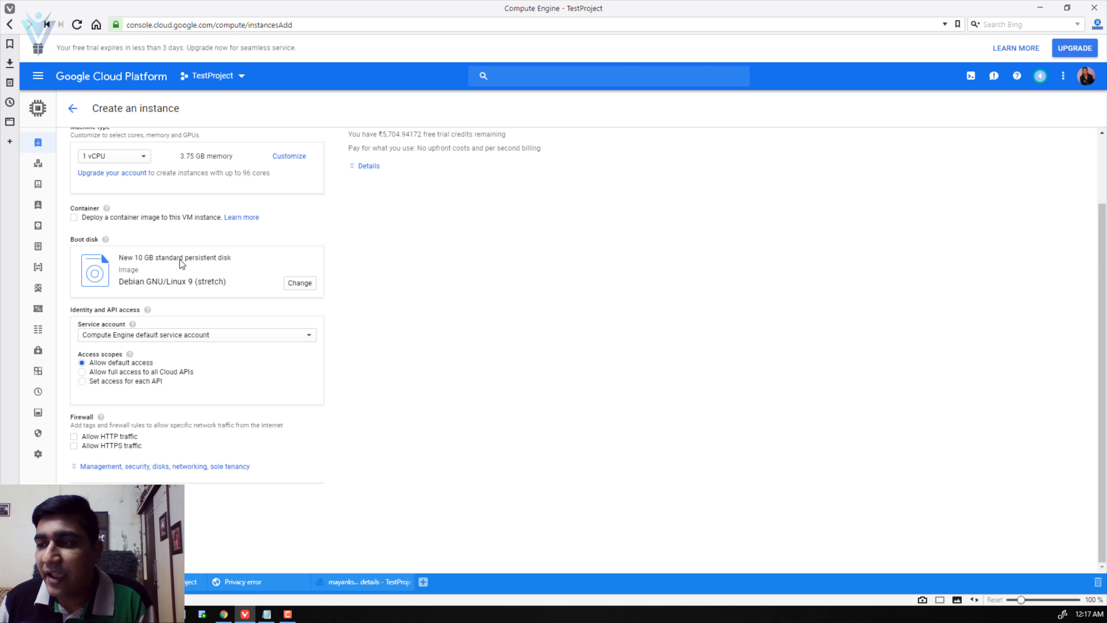
{"action": "left_click", "coordinate": [300, 282]}
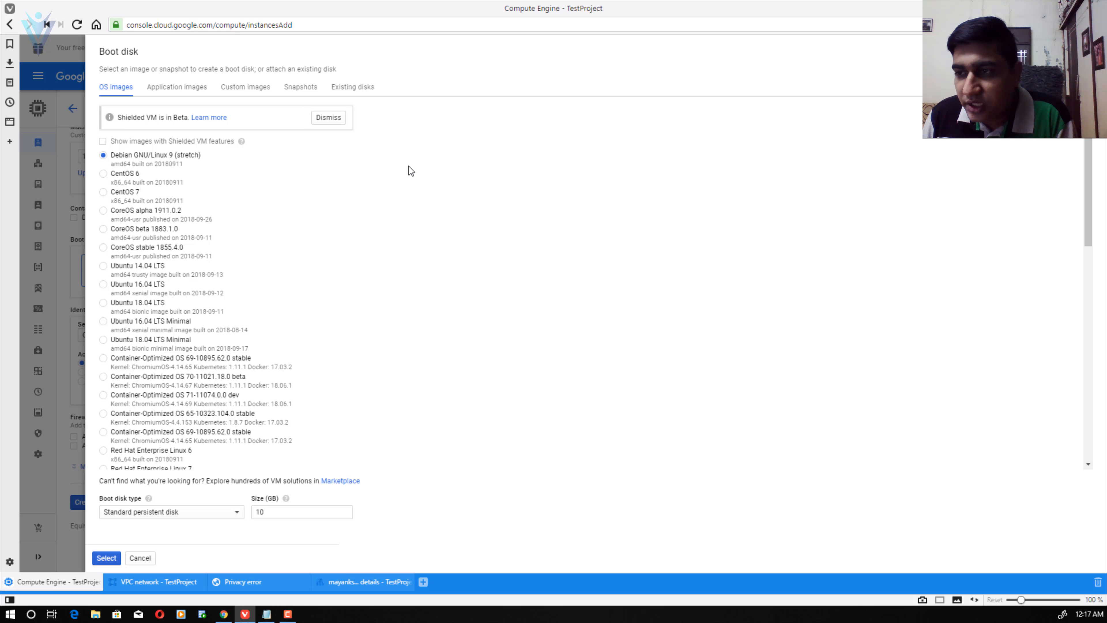
- Select Windows Server 2016 Datacenter, keep size 50 GB, set SSD persistent disk, and confirm
{"action": "scroll", "coordinate": [403, 274], "scroll_direction": "down", "scroll_amount": 4}
{"action": "scroll", "coordinate": [404, 274], "scroll_direction": "down", "scroll_amount": 3}
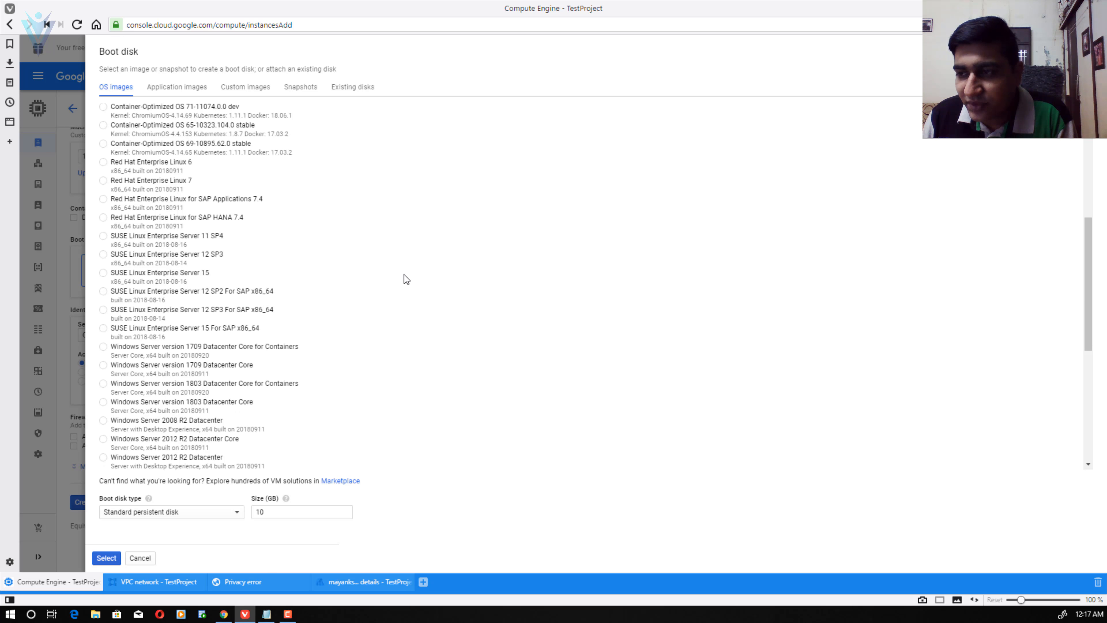
{"action": "scroll", "coordinate": [403, 275], "scroll_direction": "down", "scroll_amount": 3}
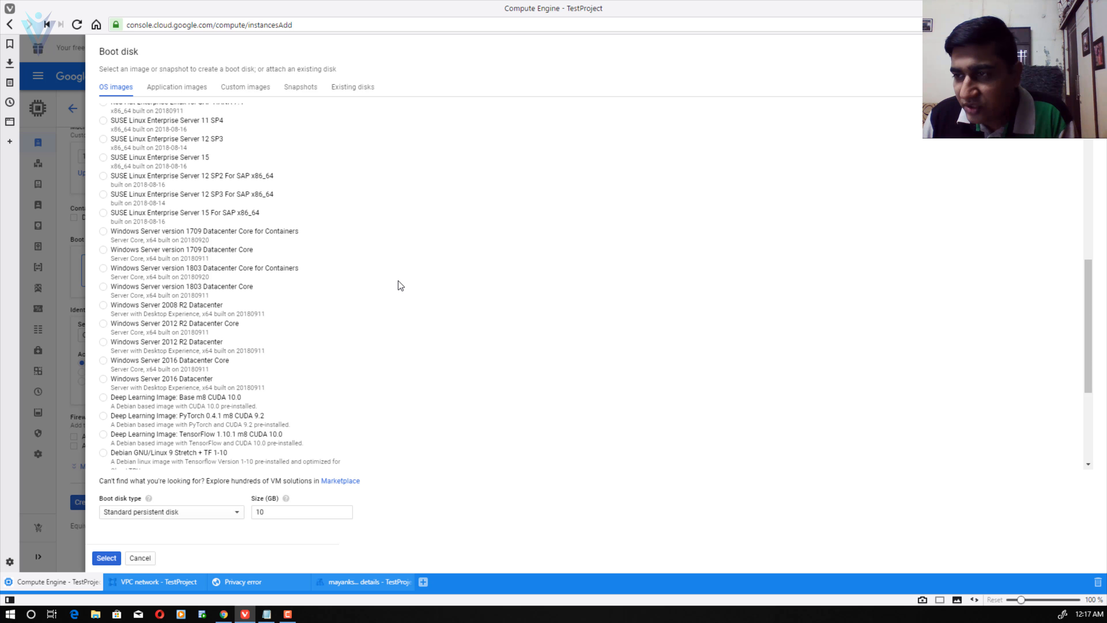
{"action": "scroll", "coordinate": [398, 282], "scroll_direction": "down", "scroll_amount": 3}
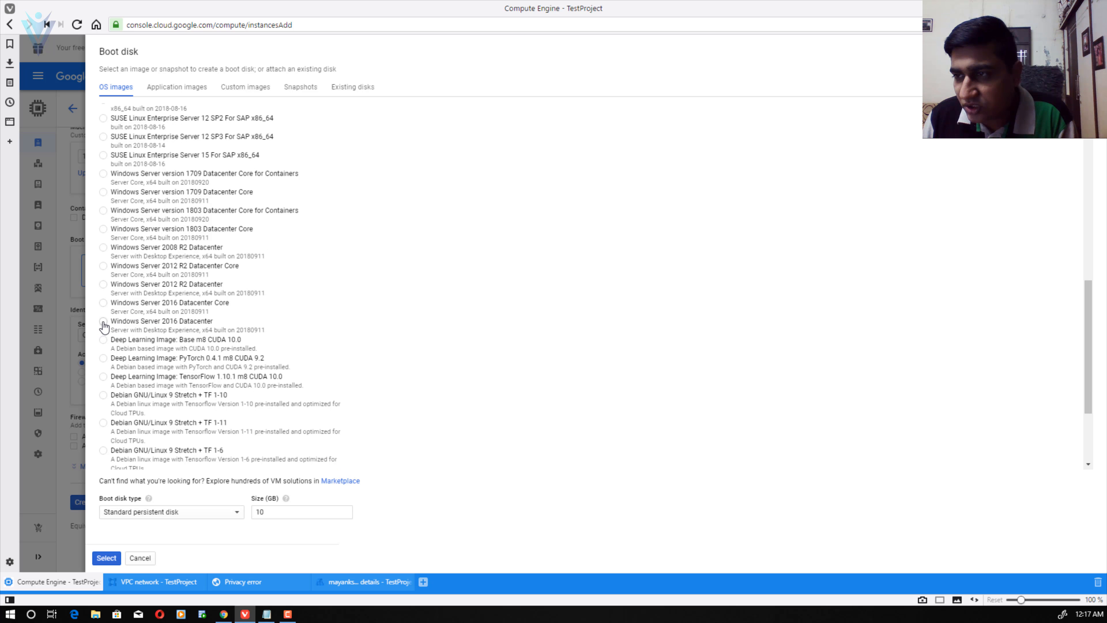
{"action": "left_click", "coordinate": [103, 322]}
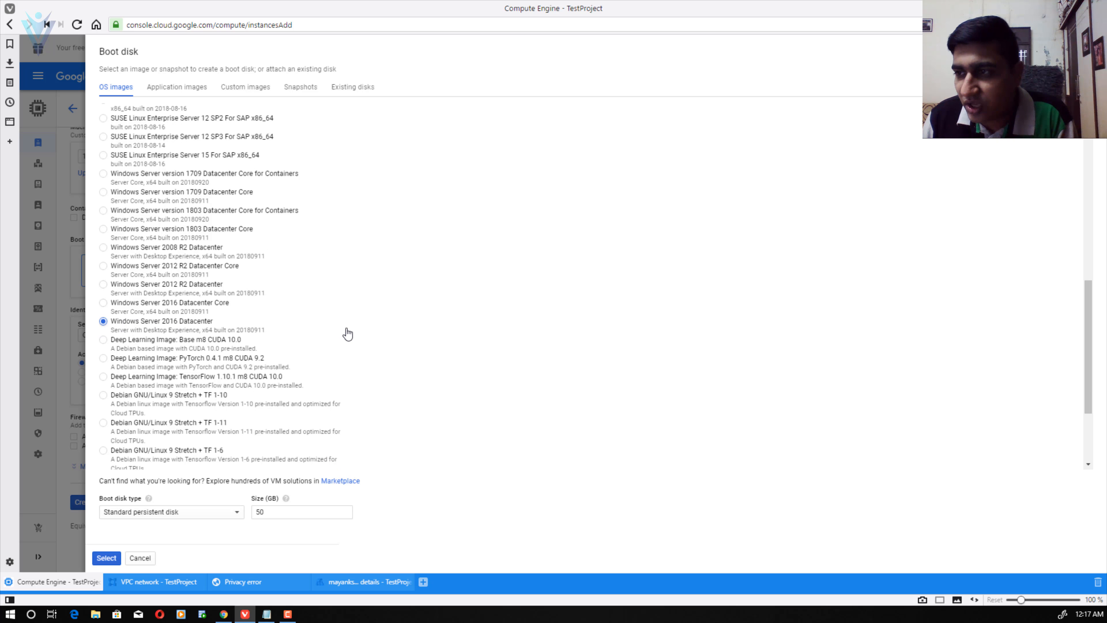
{"action": "scroll", "coordinate": [617, 326], "scroll_direction": "down", "scroll_amount": 1}
{"action": "scroll", "coordinate": [618, 326], "scroll_direction": "down", "scroll_amount": 5}
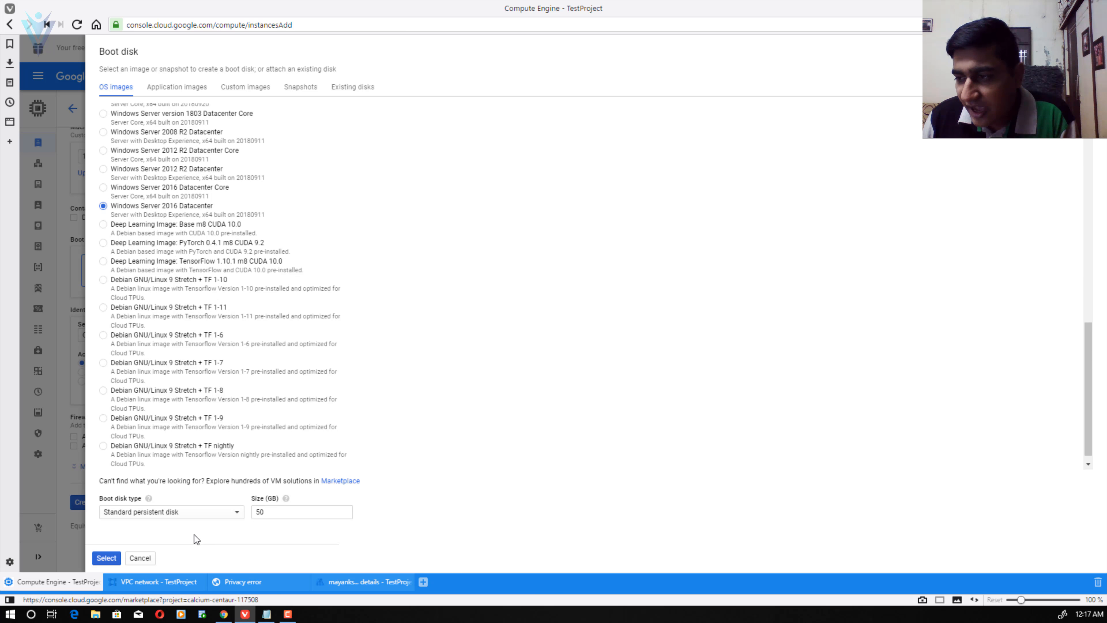
{"action": "left_click", "coordinate": [270, 512]}
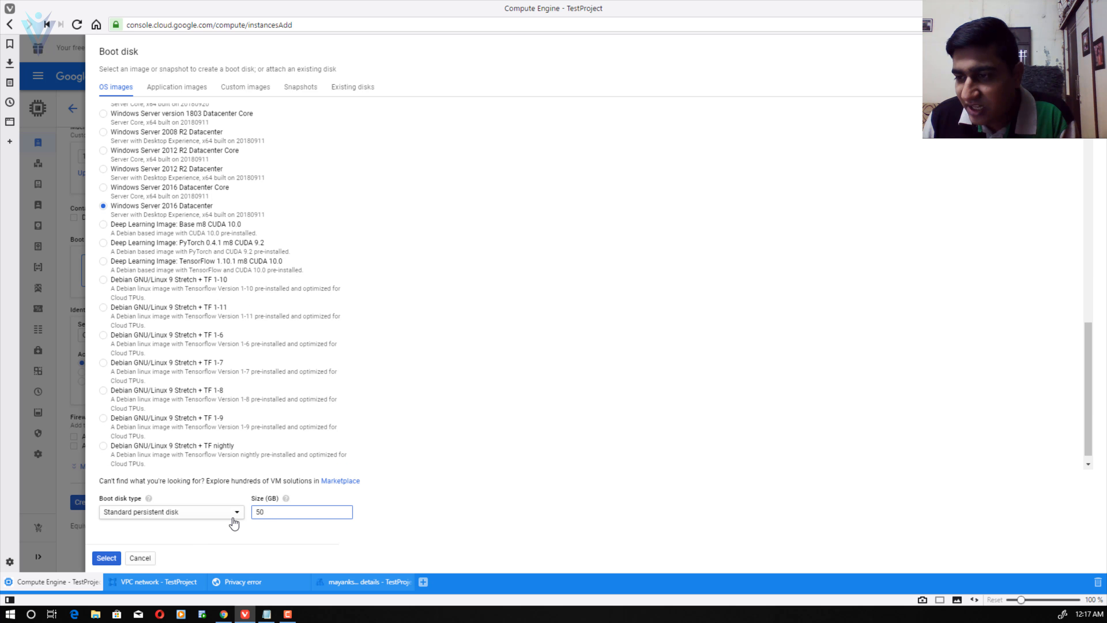
{"action": "left_click", "coordinate": [222, 513]}
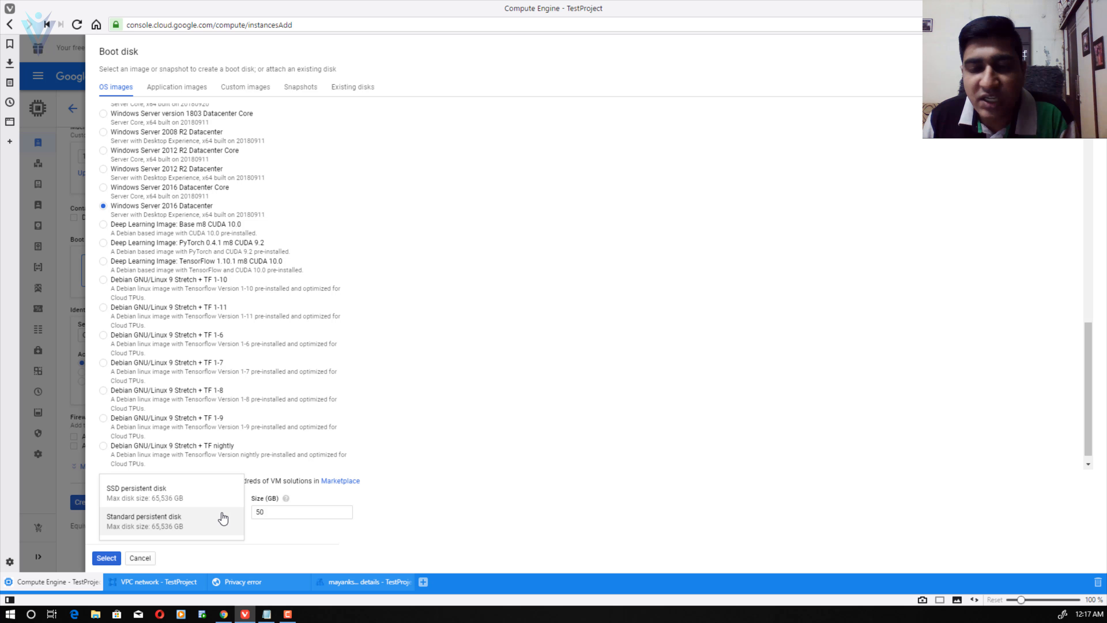
{"action": "left_click", "coordinate": [206, 505]}
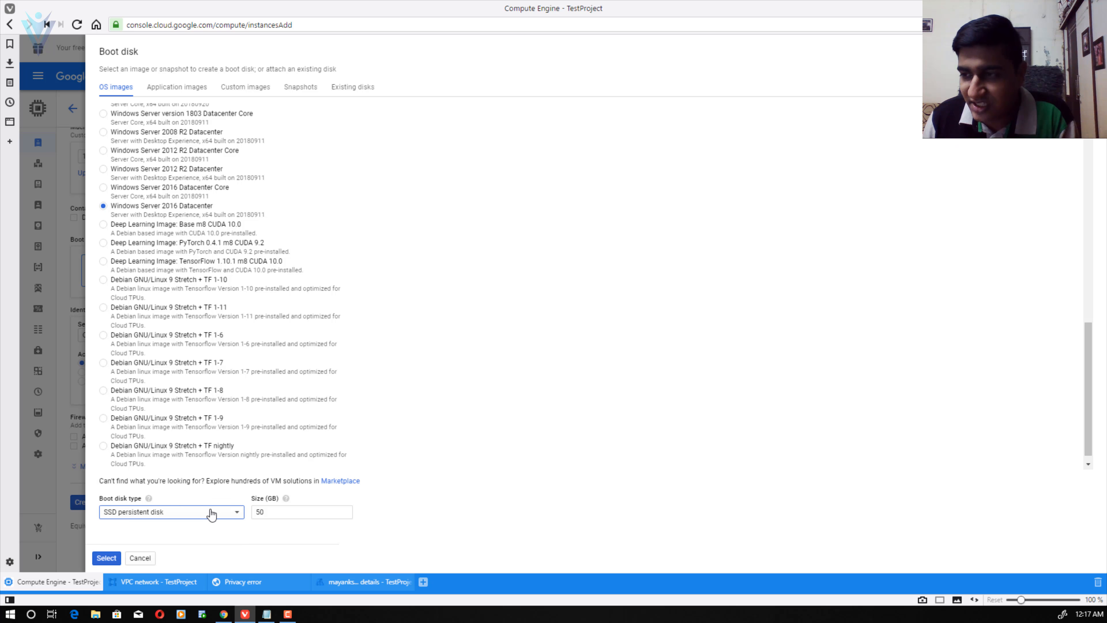
{"action": "left_click", "coordinate": [106, 560]}
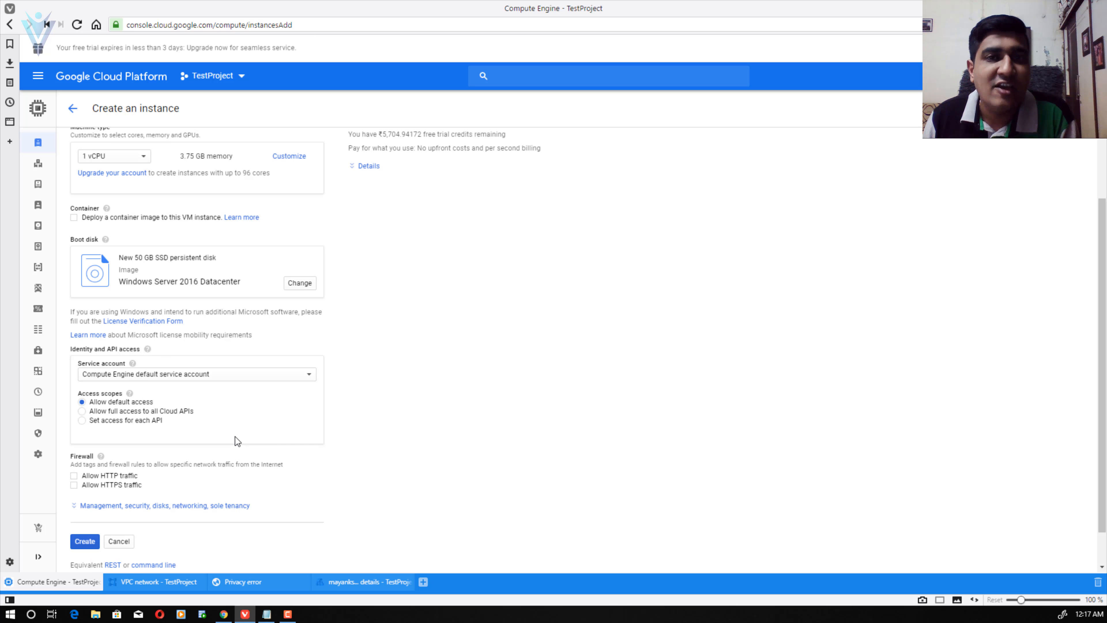
- Enable Allow HTTP and Allow HTTPS traffic under Firewall and create windows-server-1
{"action": "scroll", "coordinate": [408, 425], "scroll_direction": "down", "scroll_amount": 1}
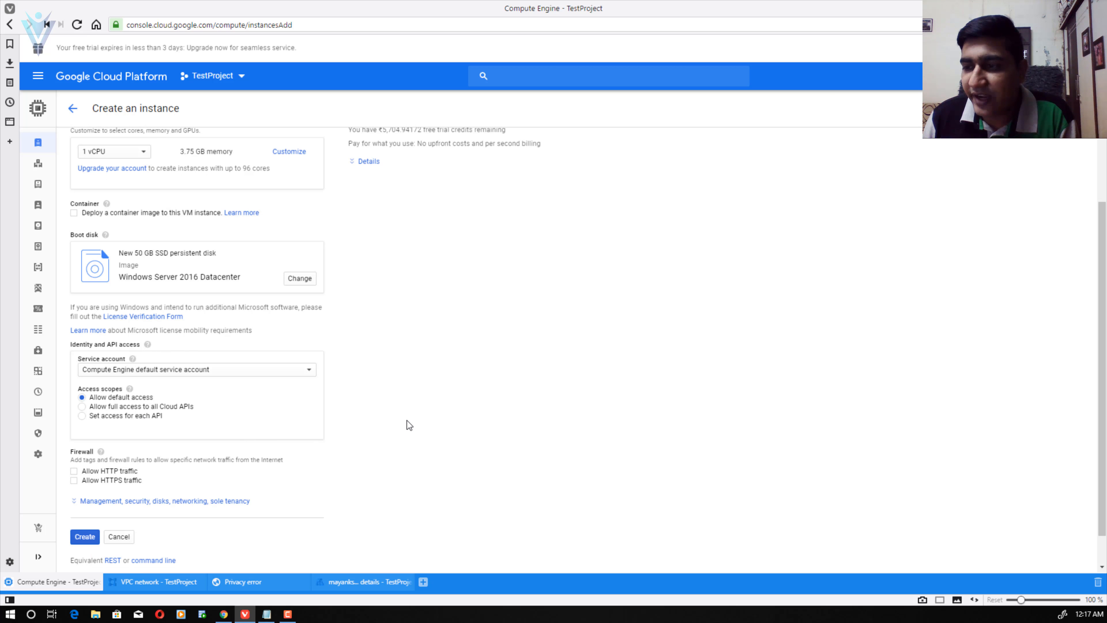
{"action": "scroll", "coordinate": [408, 426], "scroll_direction": "down", "scroll_amount": 1}
{"action": "left_click", "coordinate": [74, 436]}
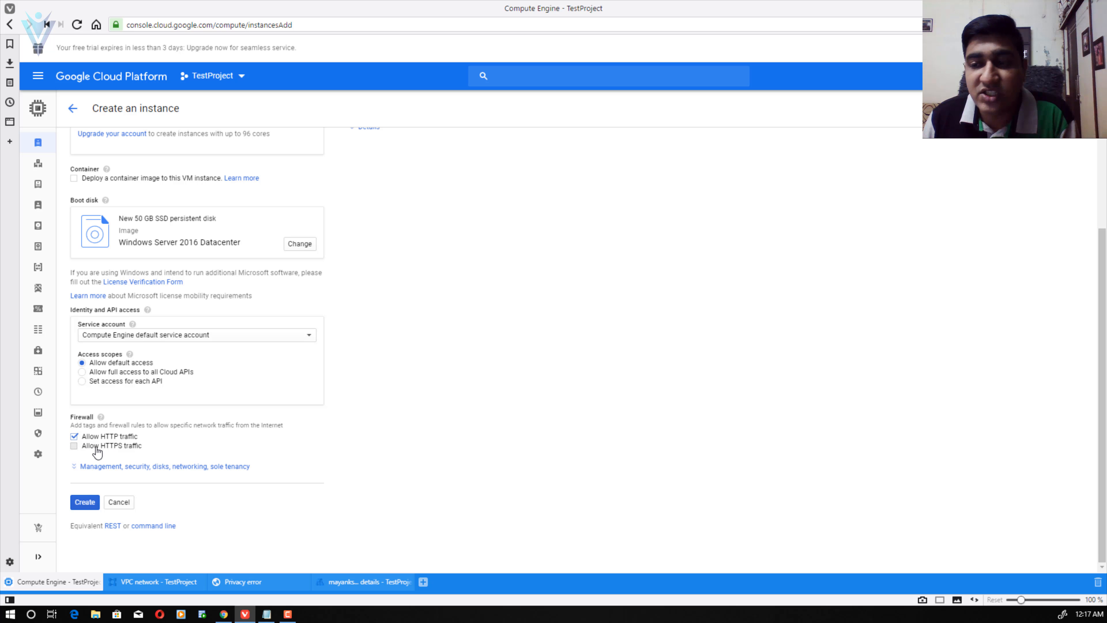
{"action": "left_click", "coordinate": [97, 447]}
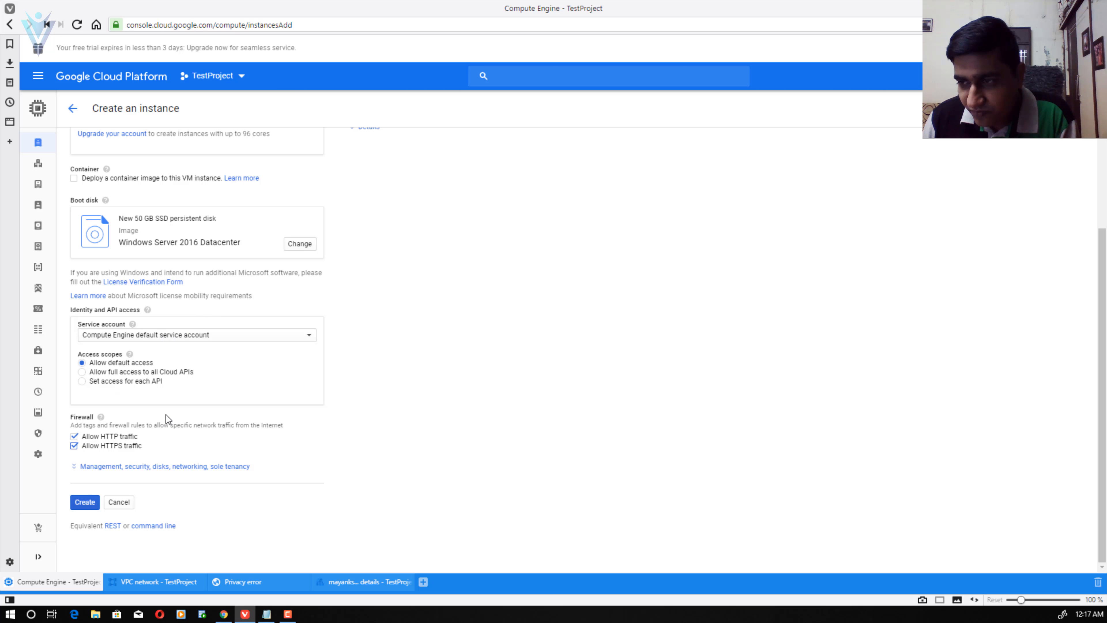
{"action": "left_click", "coordinate": [79, 503]}
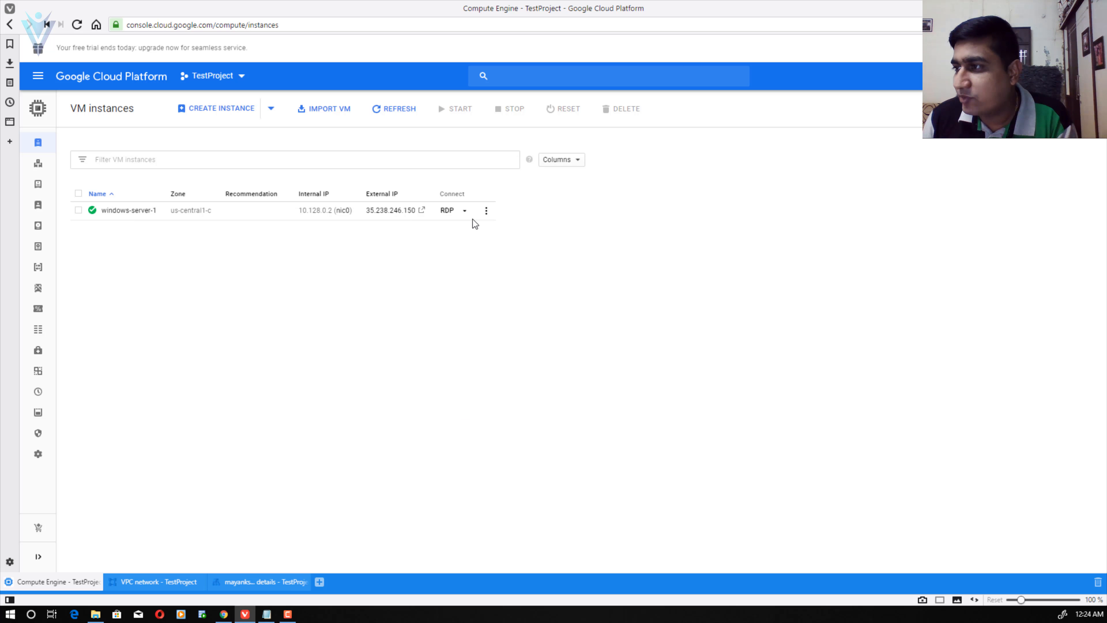
- Begin setting a new Windows password and copy the prefilled username into Notepad
{"action": "left_click", "coordinate": [465, 211]}
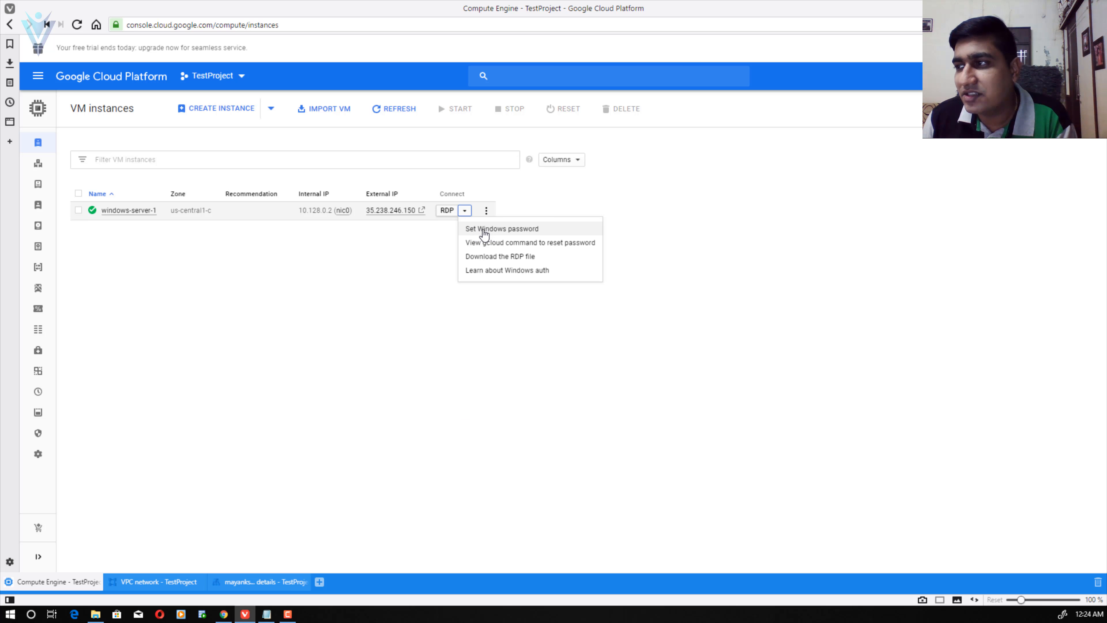
{"action": "left_click", "coordinate": [504, 230]}
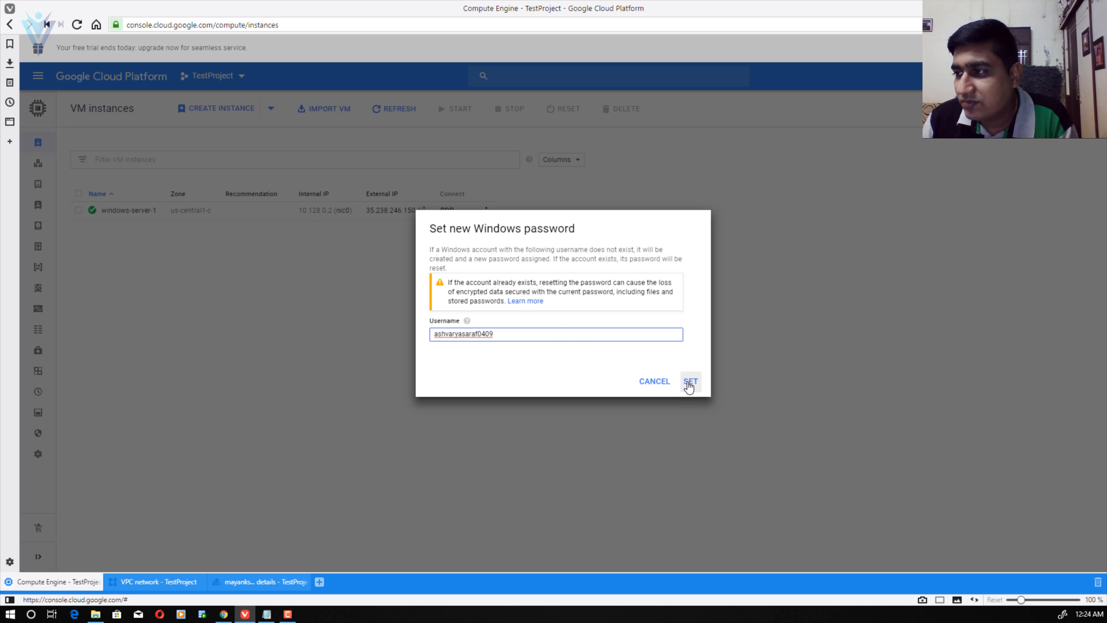
{"action": "left_click_drag", "start_coordinate": [507, 330], "coordinate": [236, 323]}
{"action": "key", "text": "ctrl+c"}
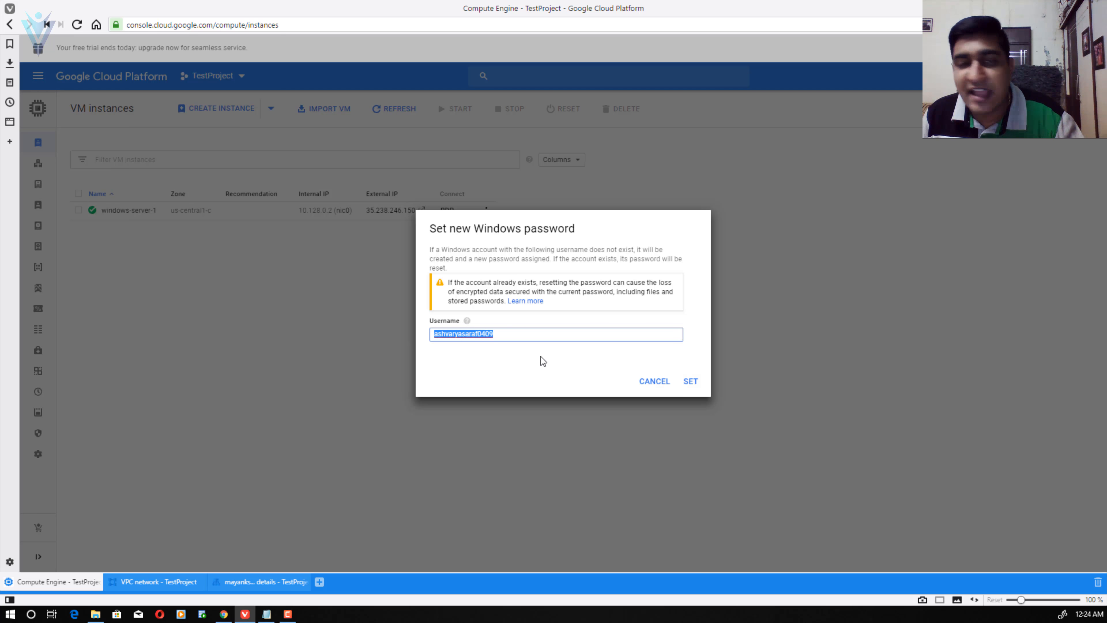
{"action": "key", "text": "alt+Tab"}
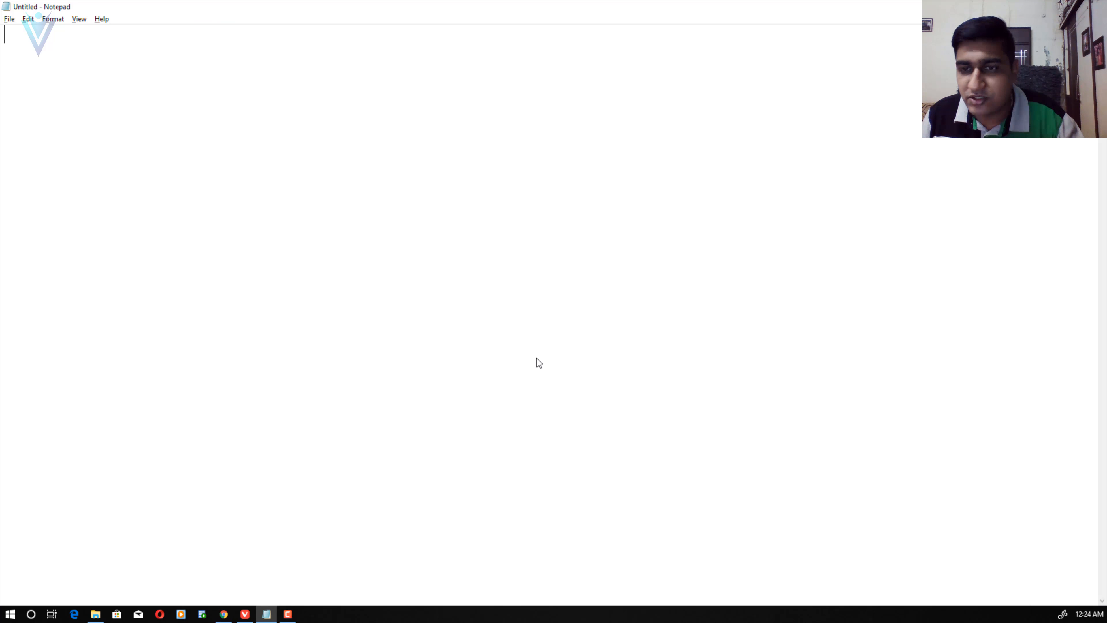
{"action": "key", "text": "ctrl+v"}
{"action": "key", "text": "alt+Tab"}
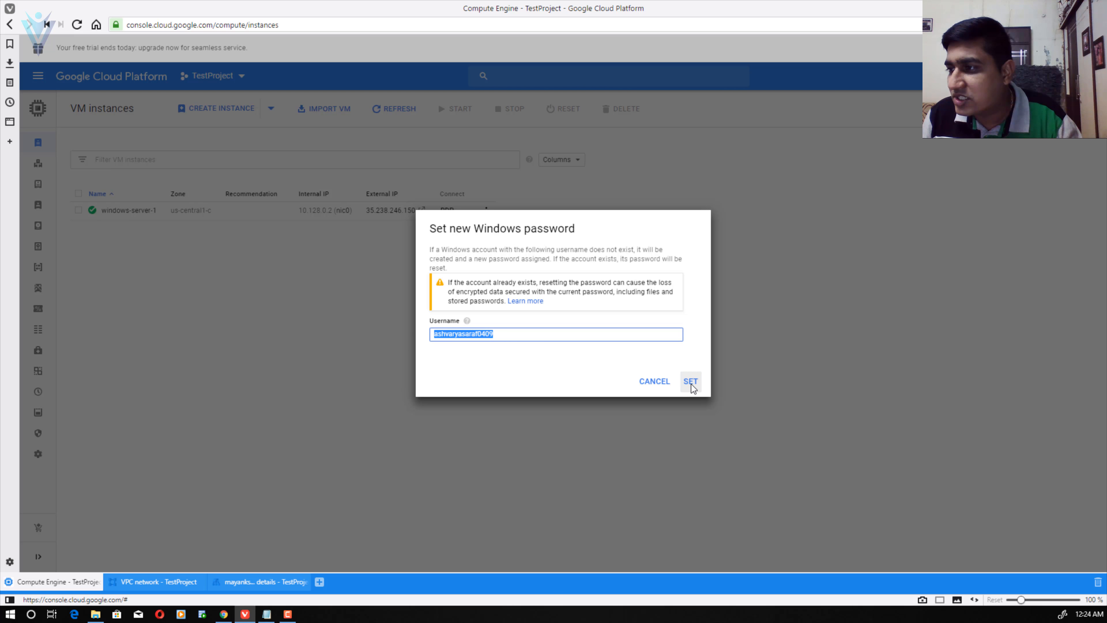
- Generate the new Windows password, paste it on a new Notepad line, and close the dialog
{"action": "left_click", "coordinate": [691, 382]}
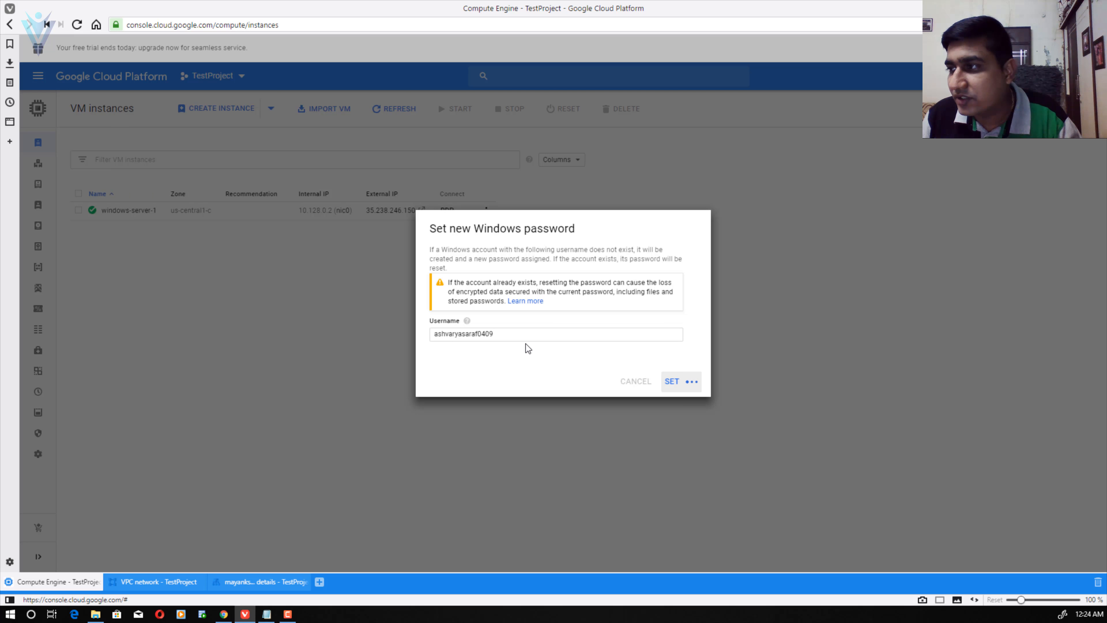
{"action": "double_click", "coordinate": [508, 316]}
{"action": "left_click", "coordinate": [692, 313]}
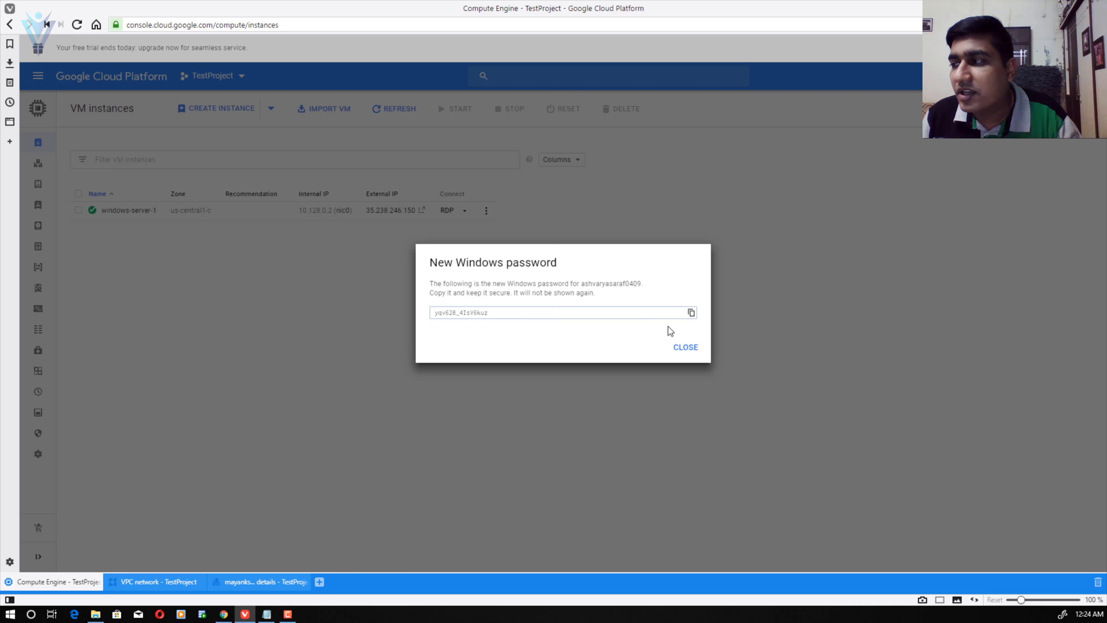
{"action": "left_click", "coordinate": [692, 314]}
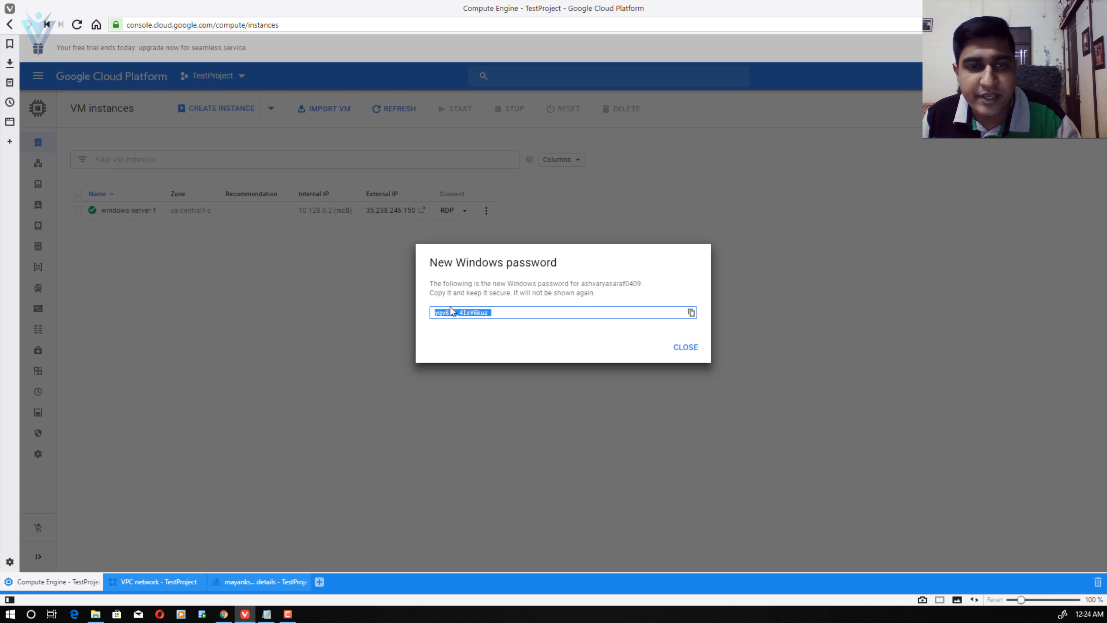
{"action": "key", "text": "alt+Tab"}
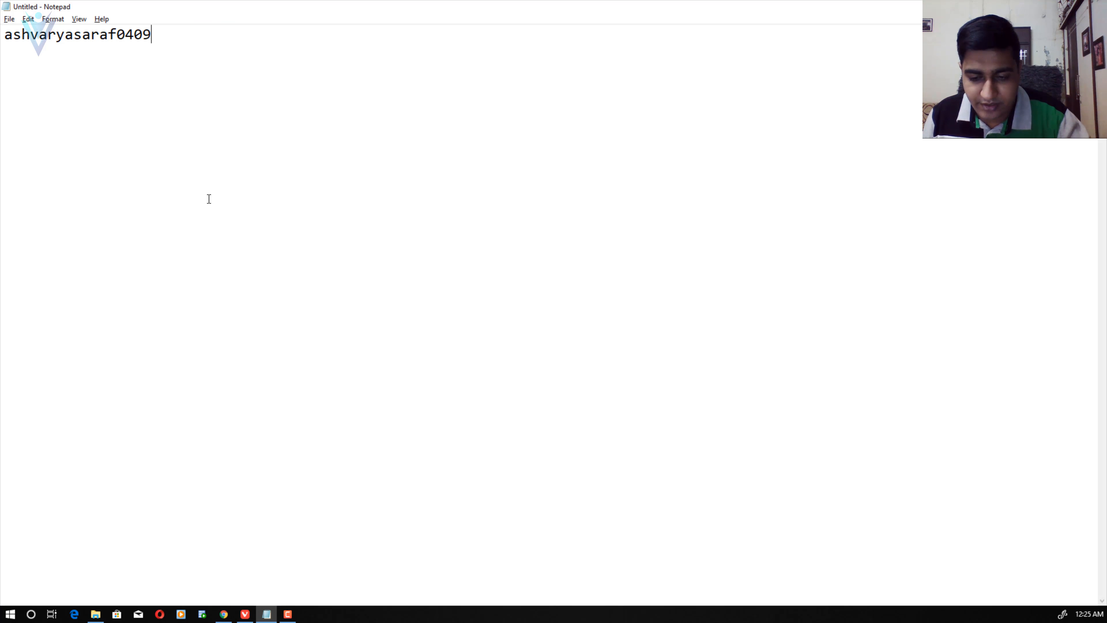
{"action": "key", "text": "Return"}
{"action": "key", "text": "ctrl+v"}
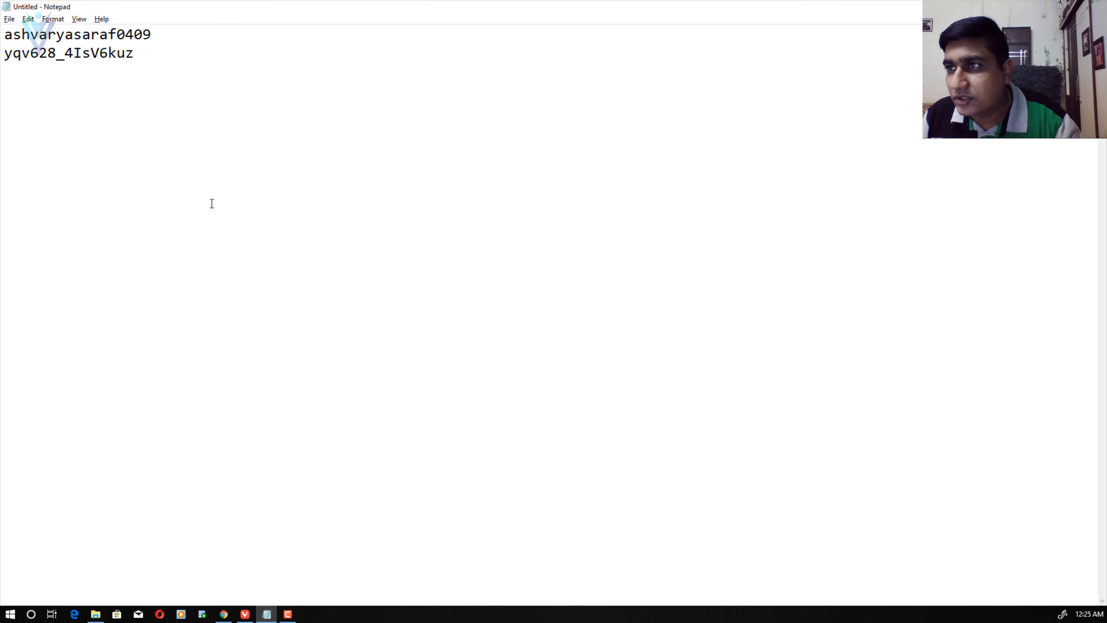
{"action": "key", "text": "alt+Tab"}
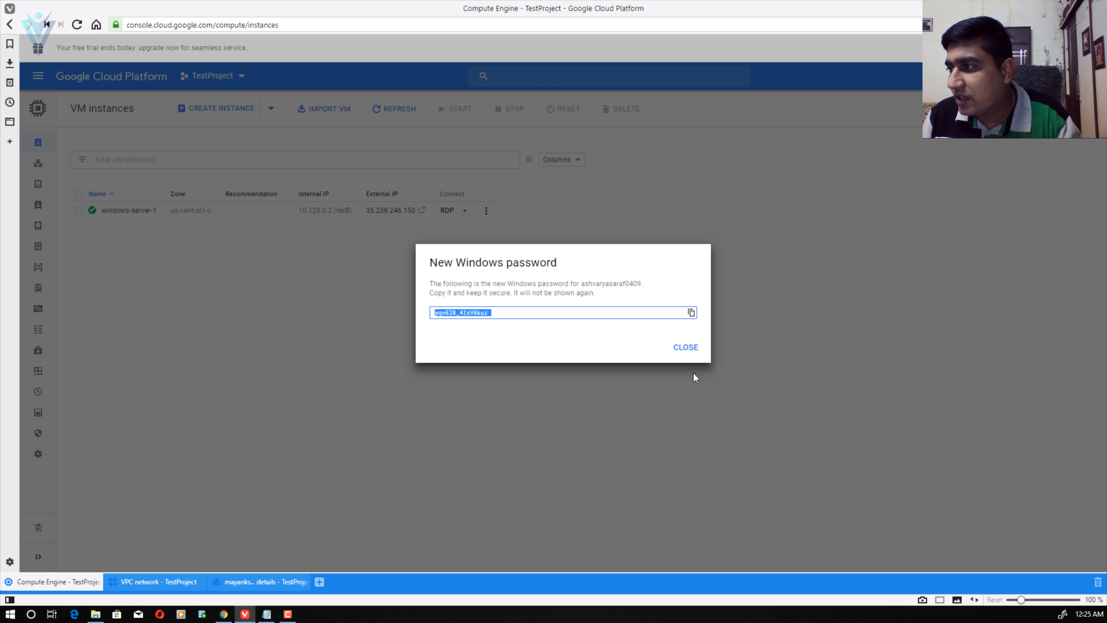
{"action": "left_click", "coordinate": [688, 351]}
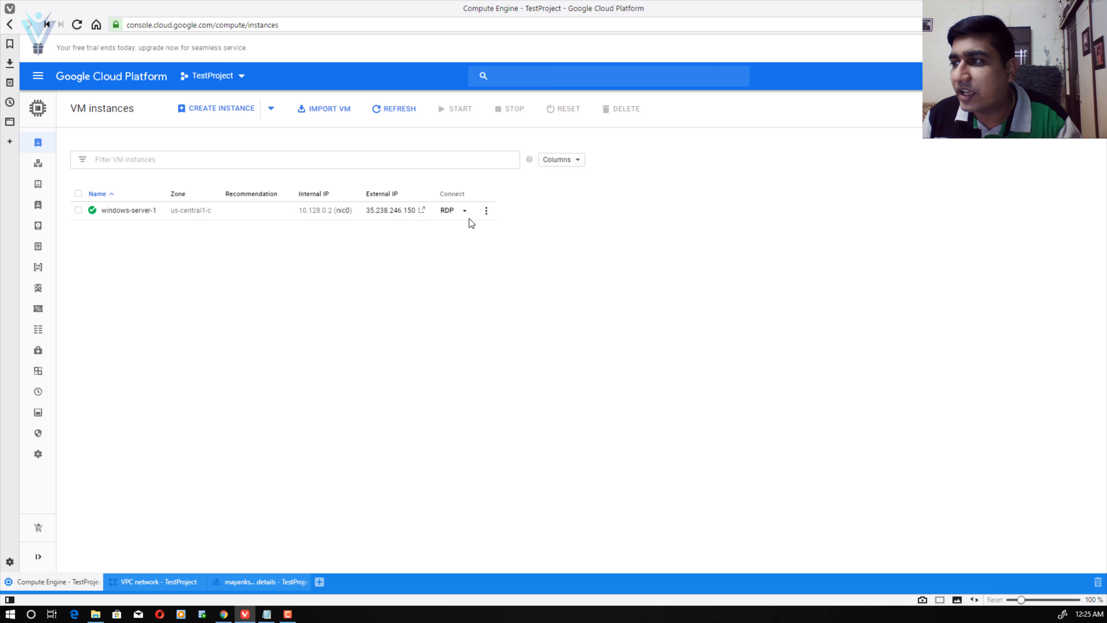
{"action": "left_click", "coordinate": [465, 211]}
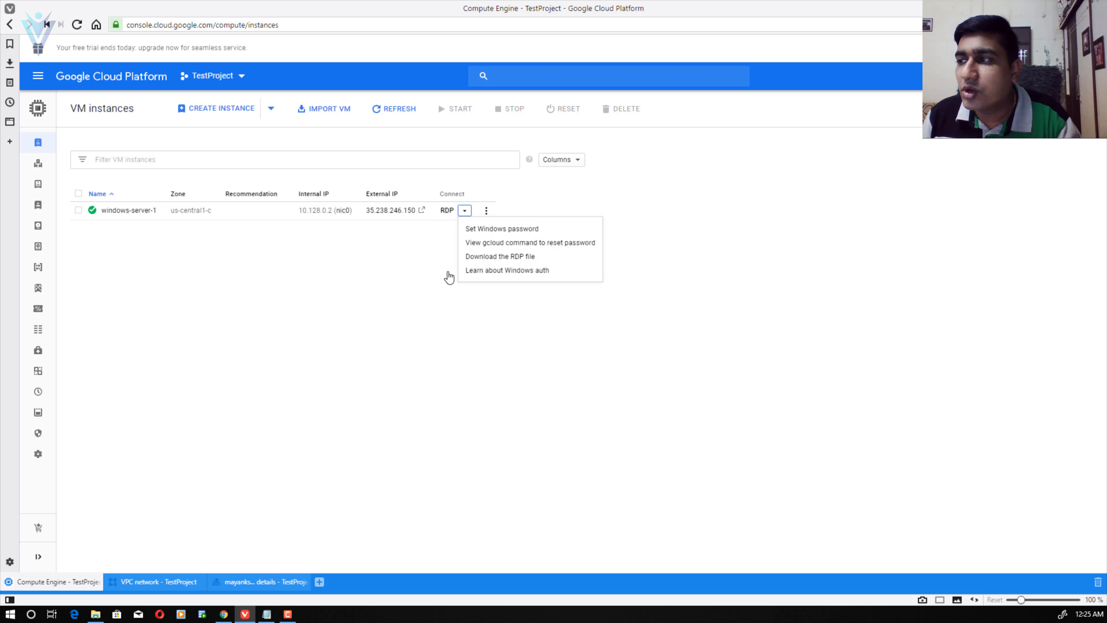
- Download windows-server-1.rdp from the RDP menu and open the downloaded file
{"action": "left_click", "coordinate": [318, 284]}
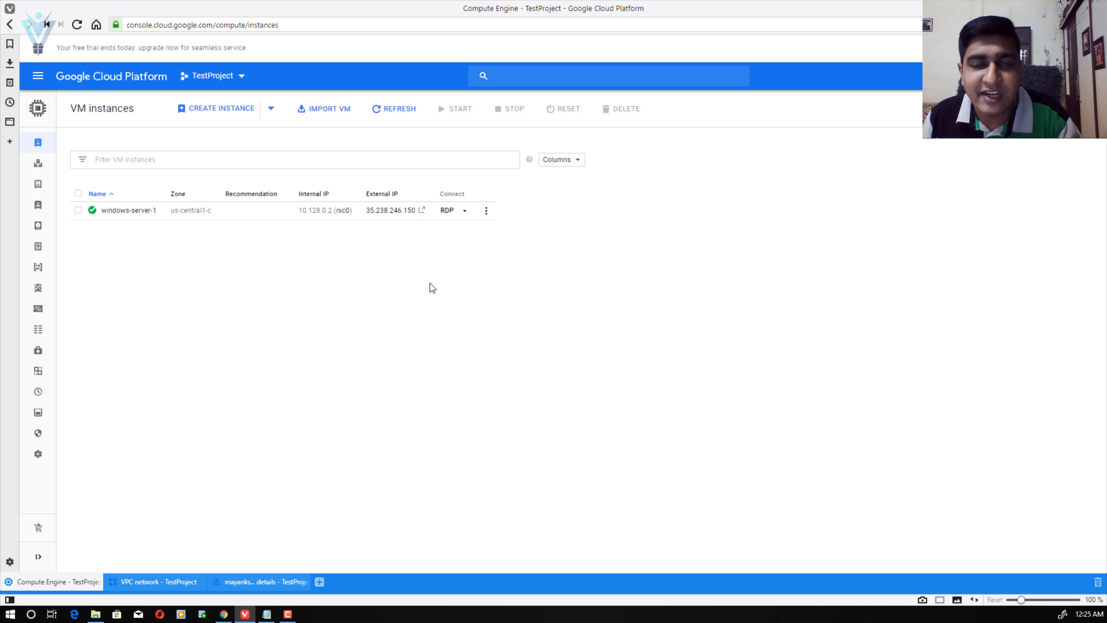
{"action": "left_click", "coordinate": [465, 211]}
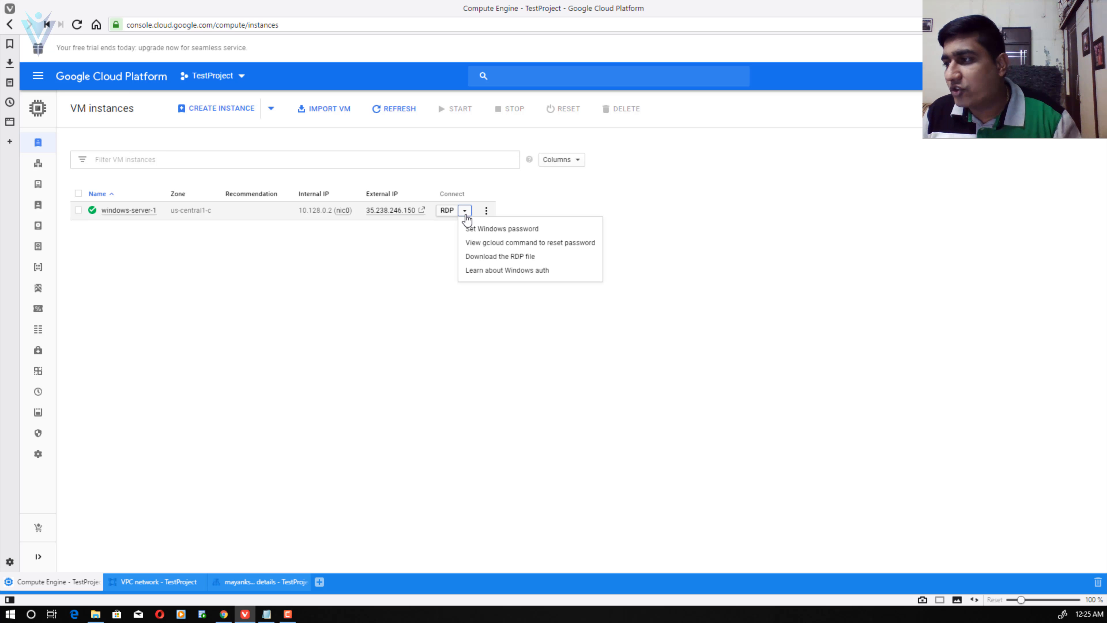
{"action": "left_click", "coordinate": [476, 260]}
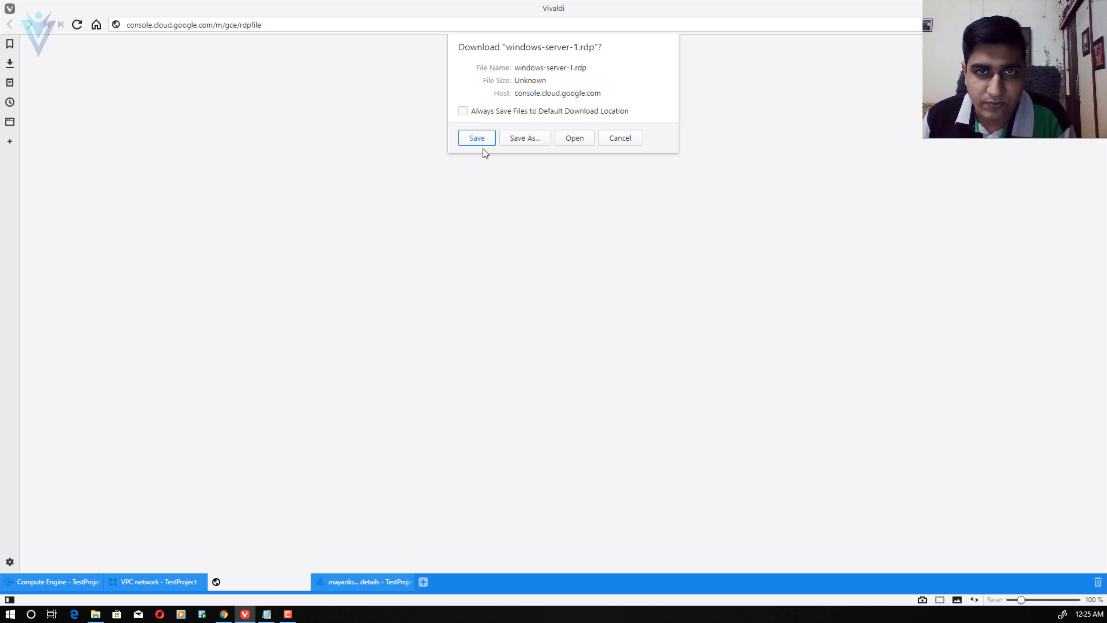
{"action": "left_click", "coordinate": [568, 138]}
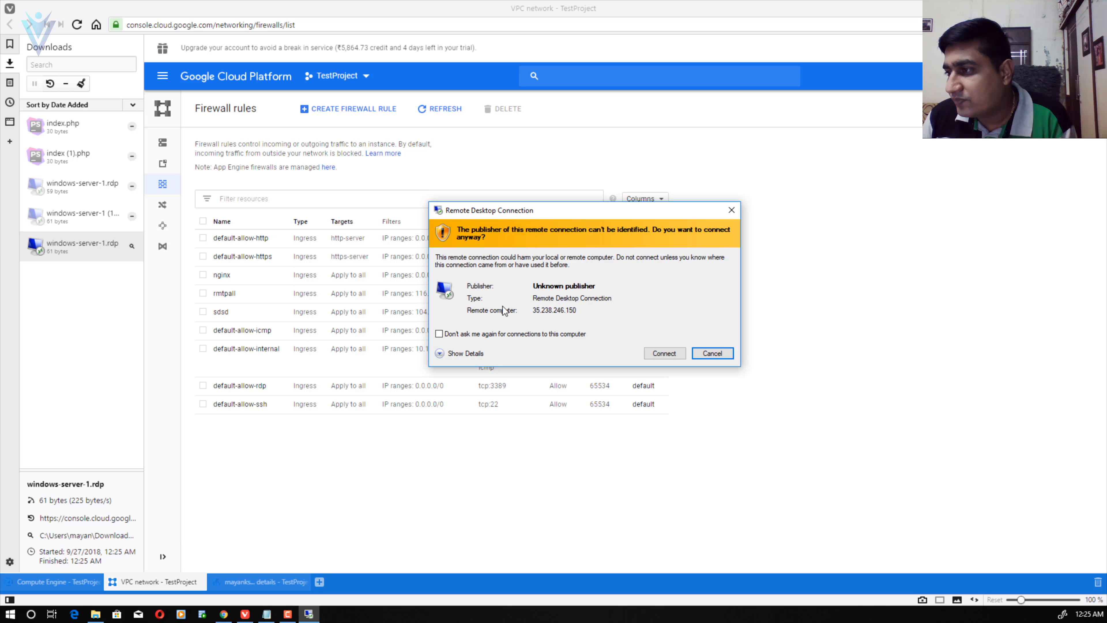
- Tick 'Don't ask me again' for this computer, connect, then select the saved password in Notepad
{"action": "left_click", "coordinate": [439, 355]}
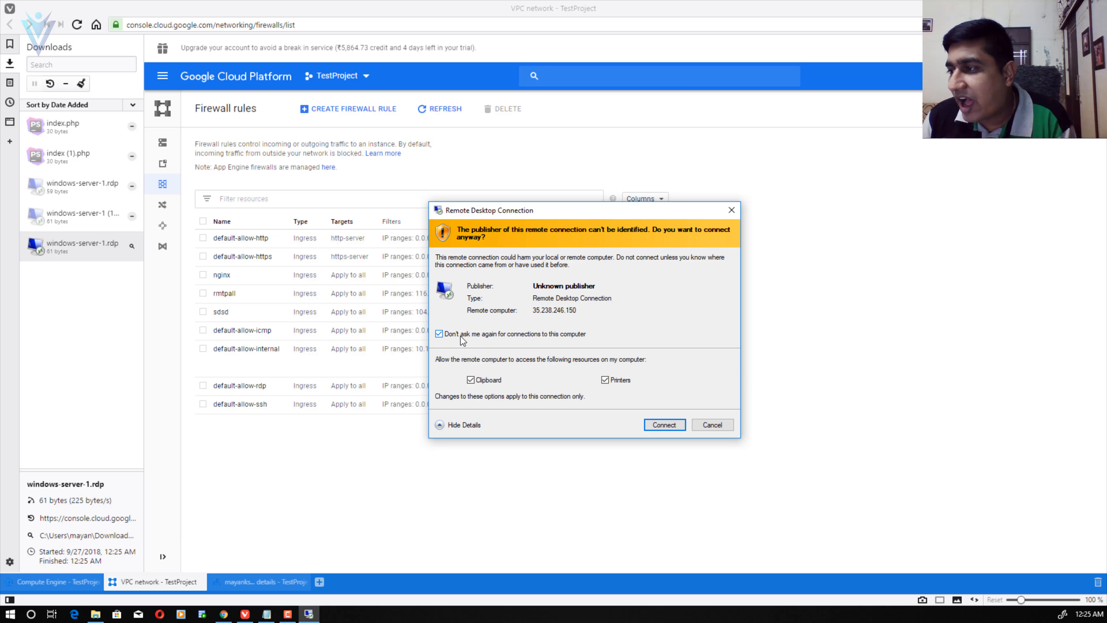
{"action": "left_click", "coordinate": [522, 339]}
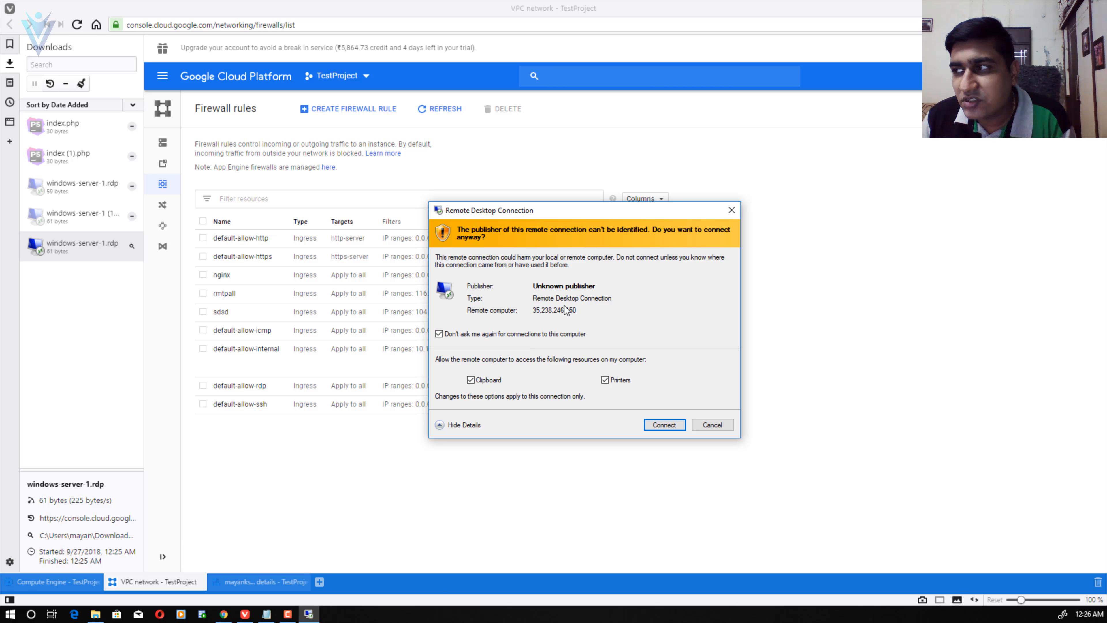
{"action": "left_click_drag", "start_coordinate": [580, 207], "coordinate": [612, 204]}
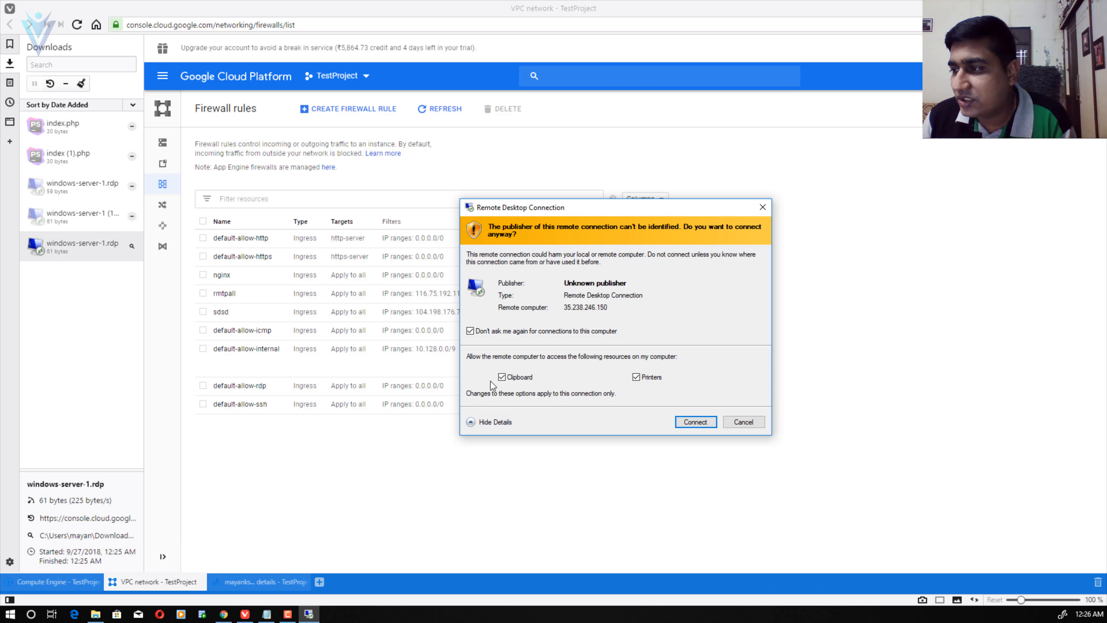
{"action": "left_click", "coordinate": [473, 422]}
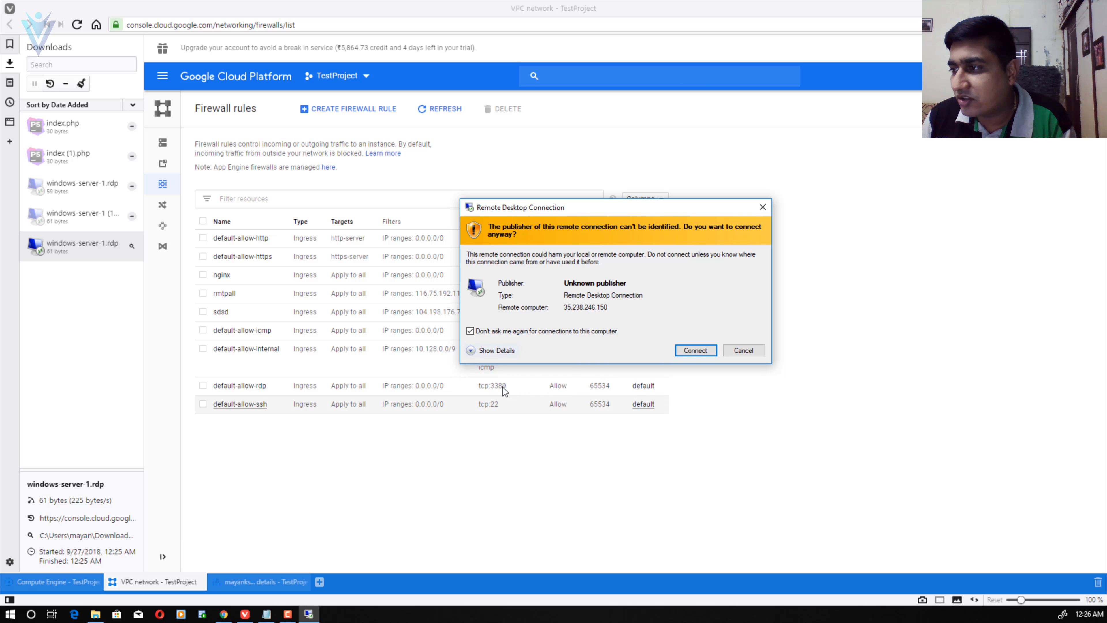
{"action": "left_click", "coordinate": [498, 356]}
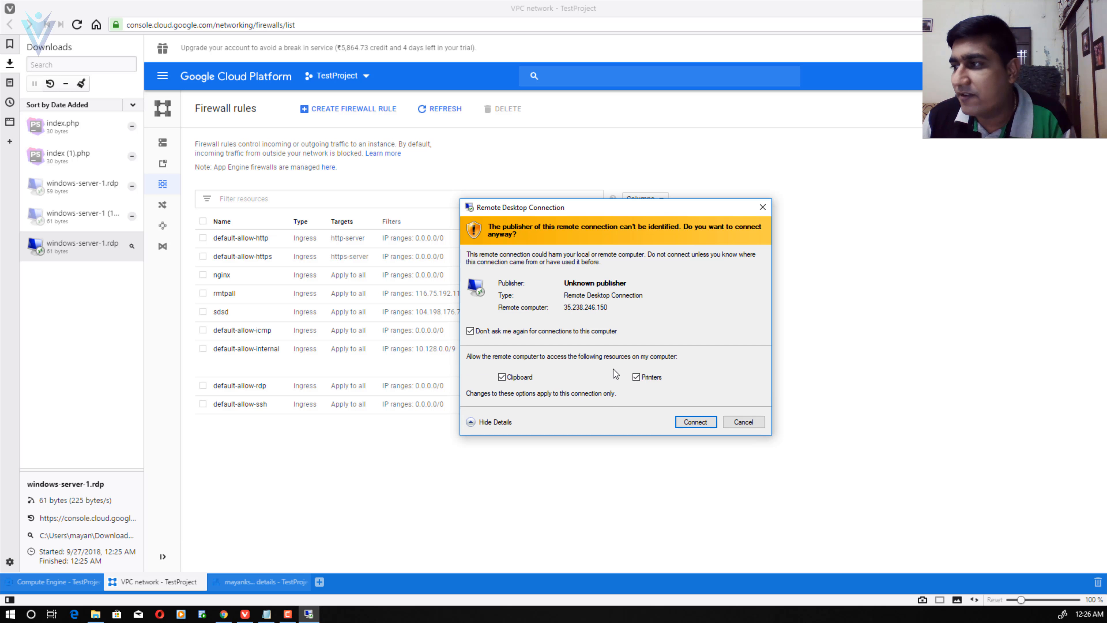
{"action": "left_click", "coordinate": [695, 421]}
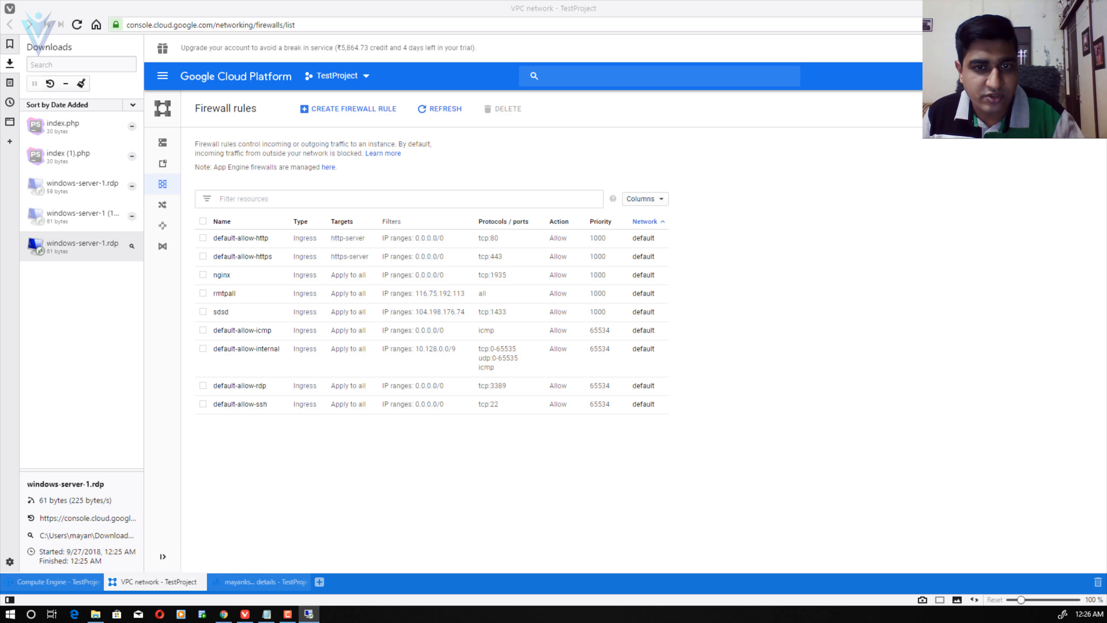
{"action": "key", "text": "alt+Tab"}
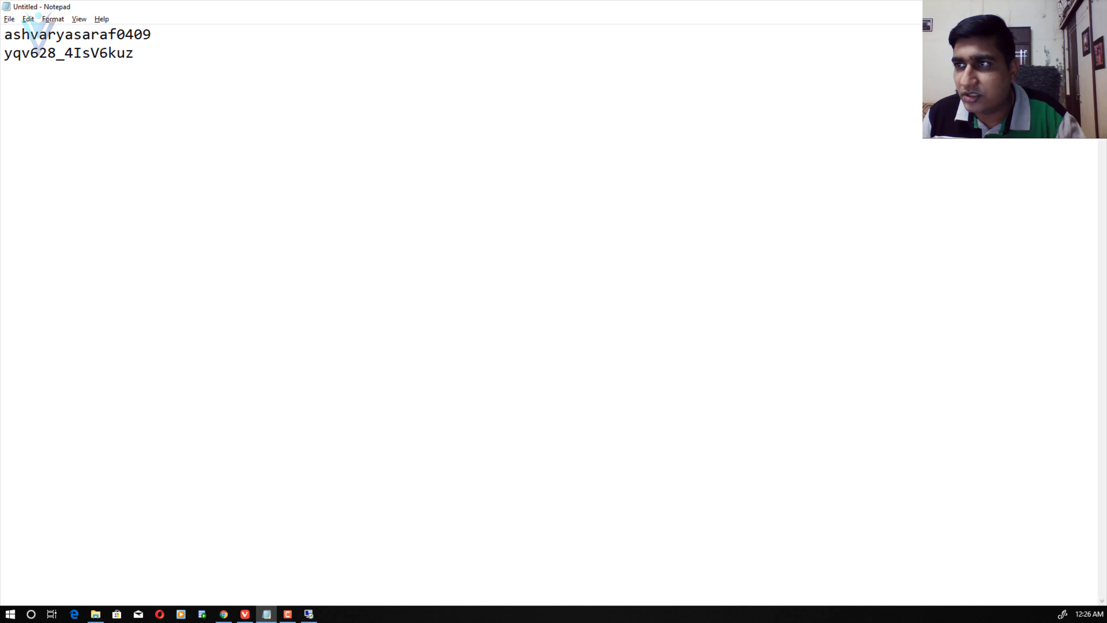
{"action": "left_click_drag", "start_coordinate": [151, 55], "coordinate": [4, 53]}
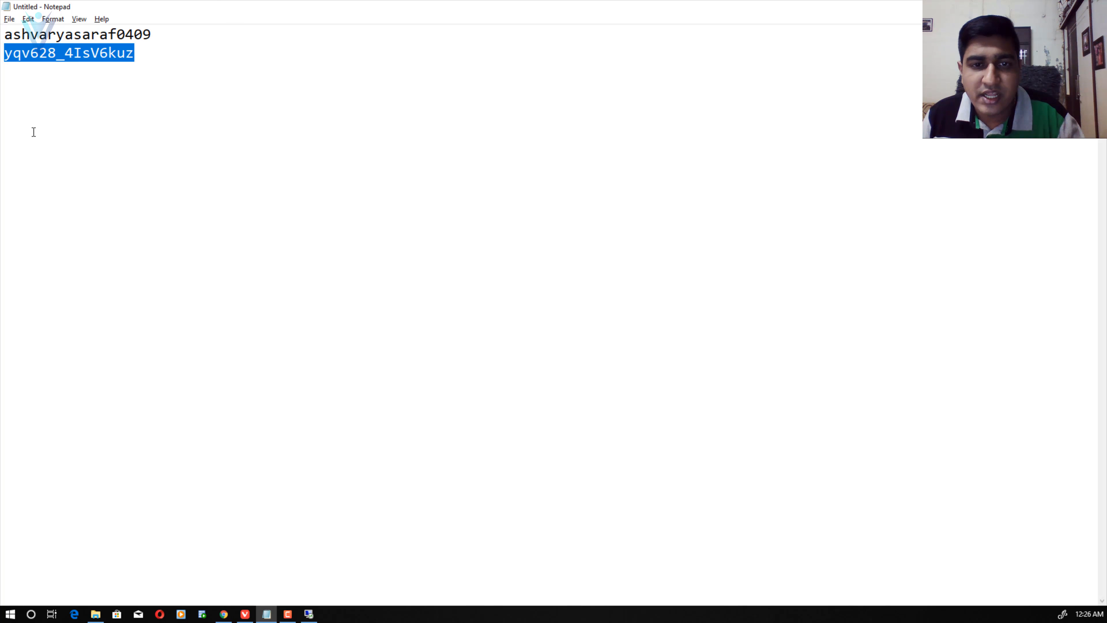
- Copy the saved password, minimise Notepad, and return to the Plesk tutorial in Chrome
{"action": "key", "text": "alt+Tab"}
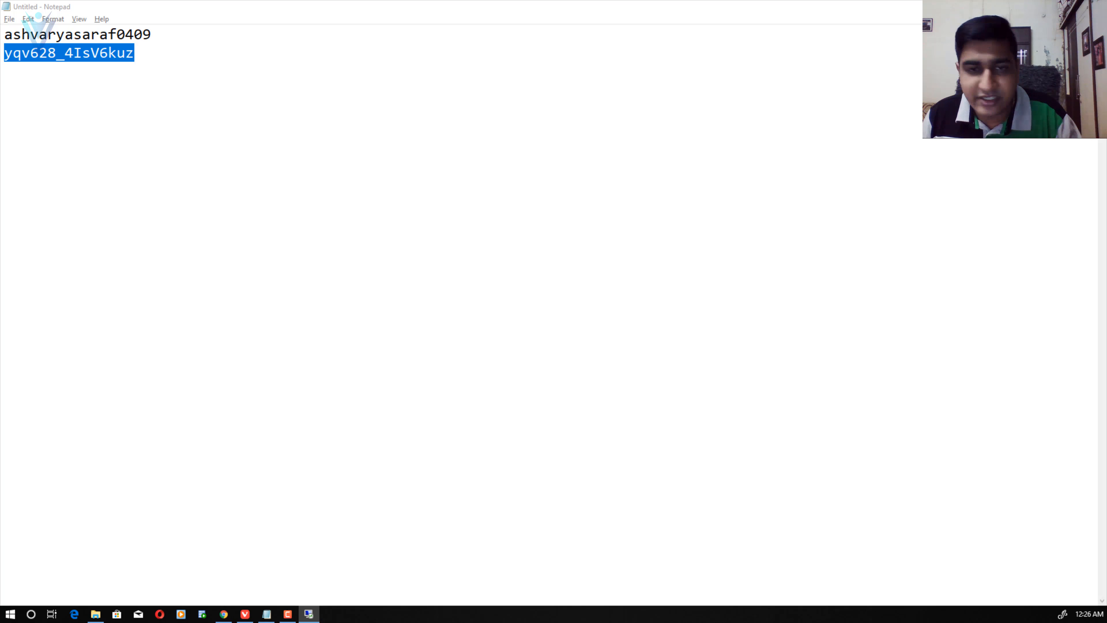
{"action": "left_click", "coordinate": [1057, 7]}
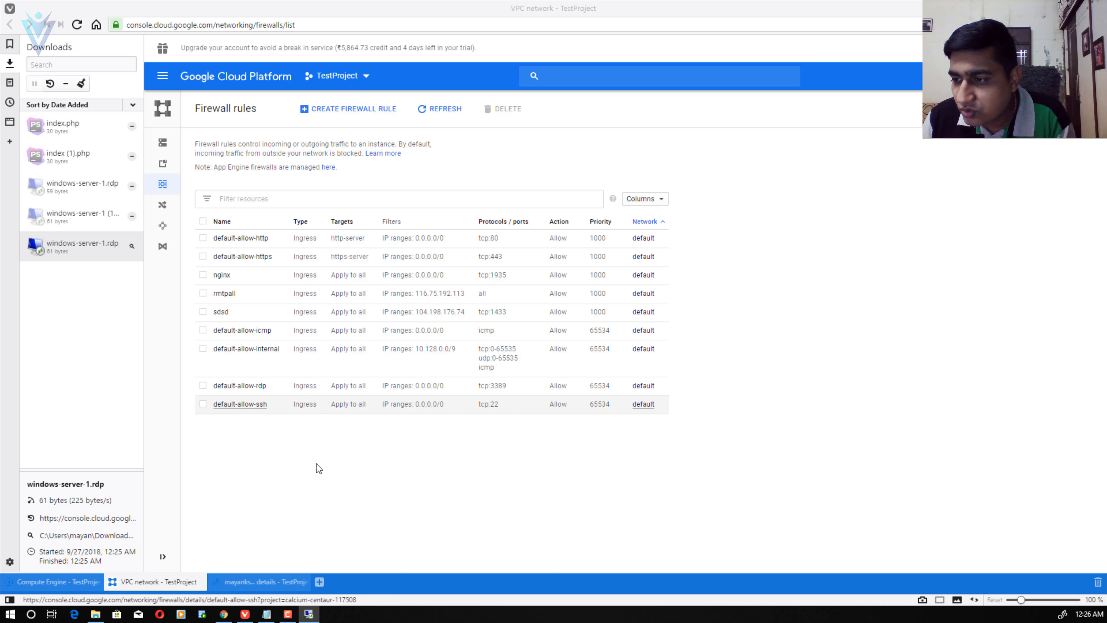
{"action": "left_click", "coordinate": [224, 615]}
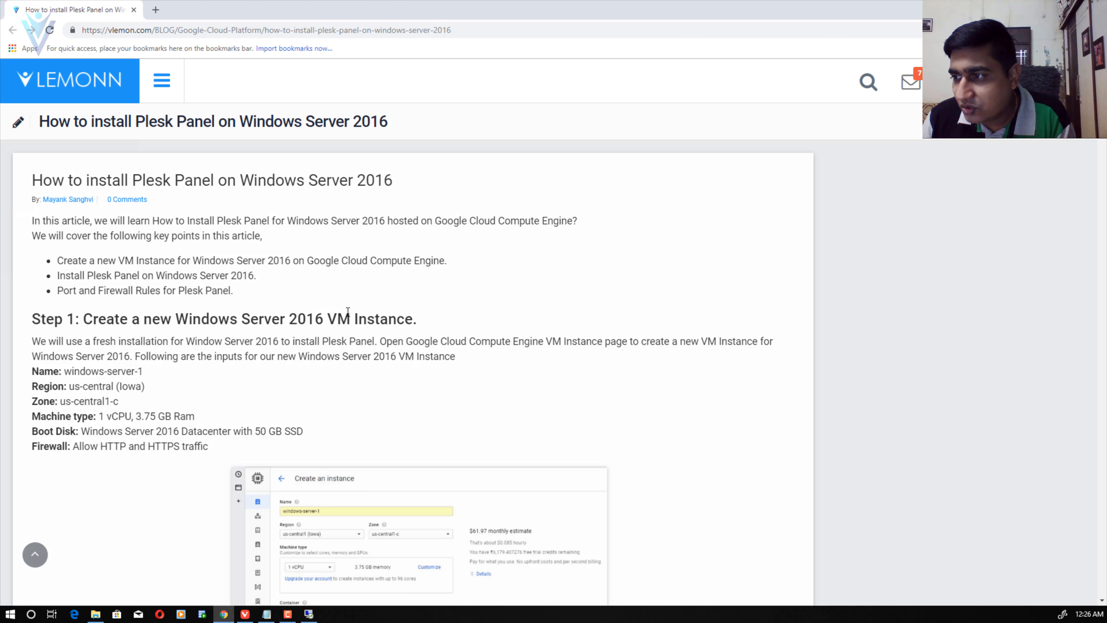
- Scroll the tutorial past the credential and certificate screenshots, then maximise the Remote Desktop window
{"action": "scroll", "coordinate": [344, 320], "scroll_direction": "down", "scroll_amount": 15}
{"action": "scroll", "coordinate": [344, 319], "scroll_direction": "down", "scroll_amount": 20}
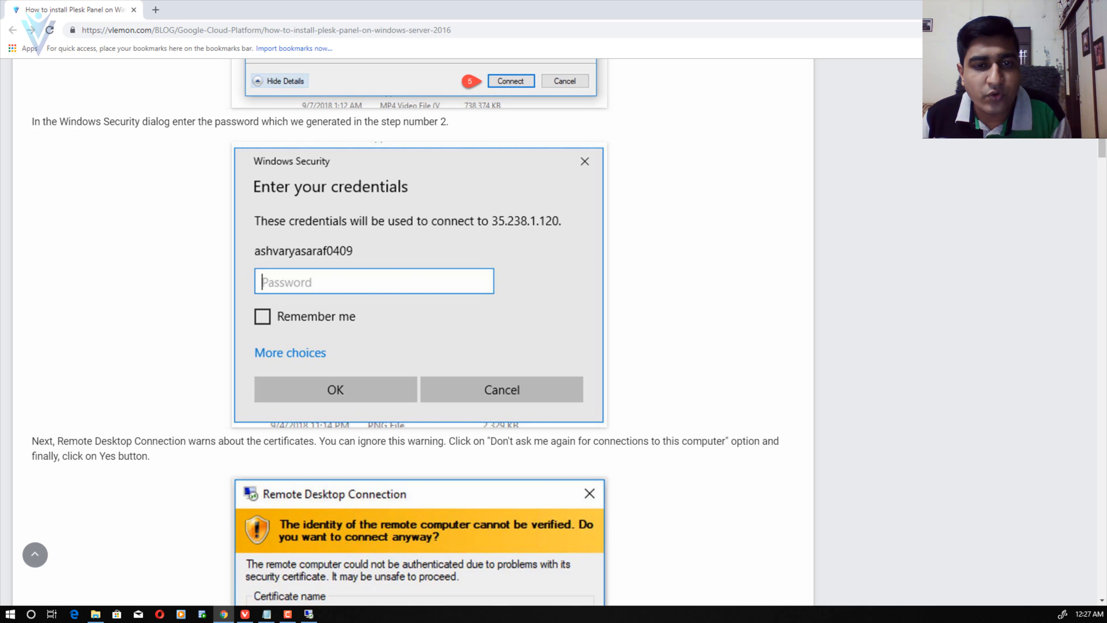
{"action": "key", "text": "alt+Tab"}
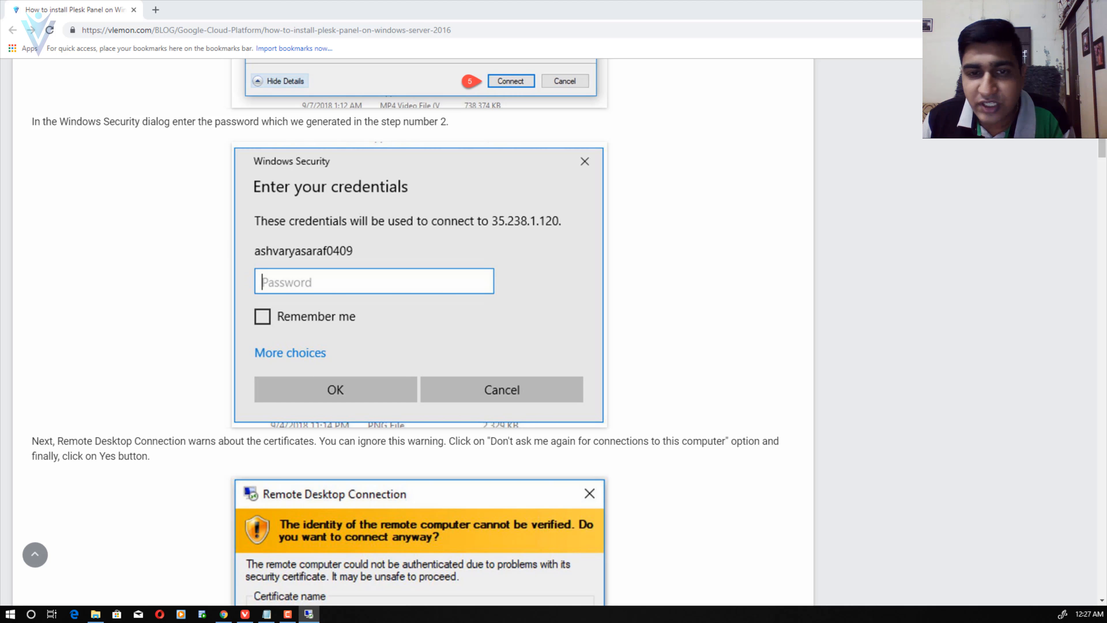
{"action": "scroll", "coordinate": [418, 332], "scroll_direction": "down", "scroll_amount": 6}
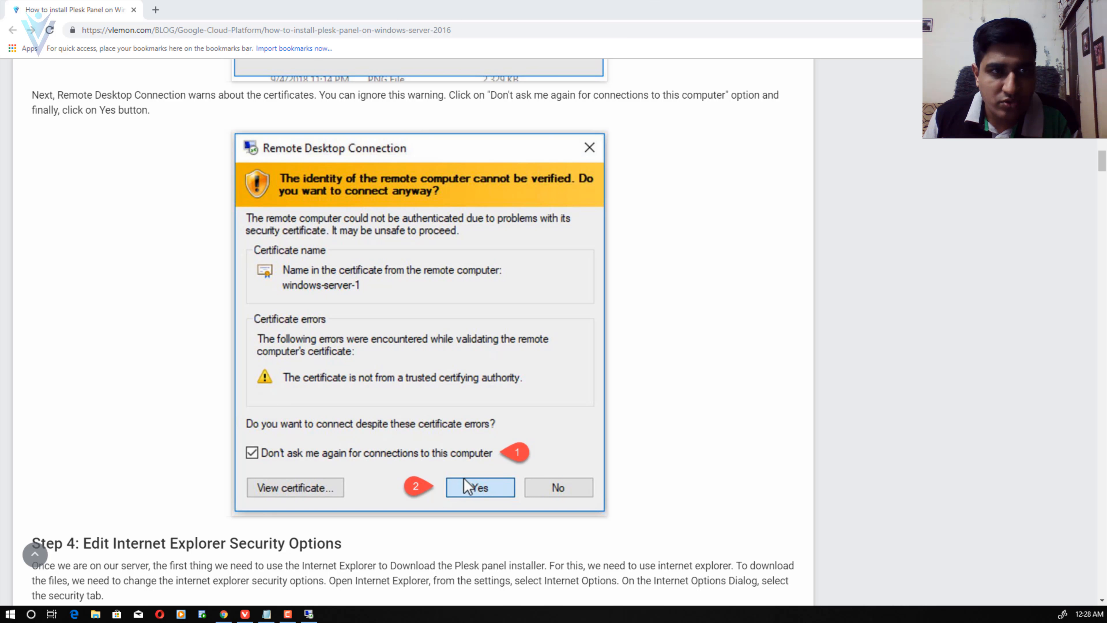
{"action": "left_click_drag", "start_coordinate": [0, 188], "coordinate": [510, 173]}
{"action": "double_click", "coordinate": [510, 174]}
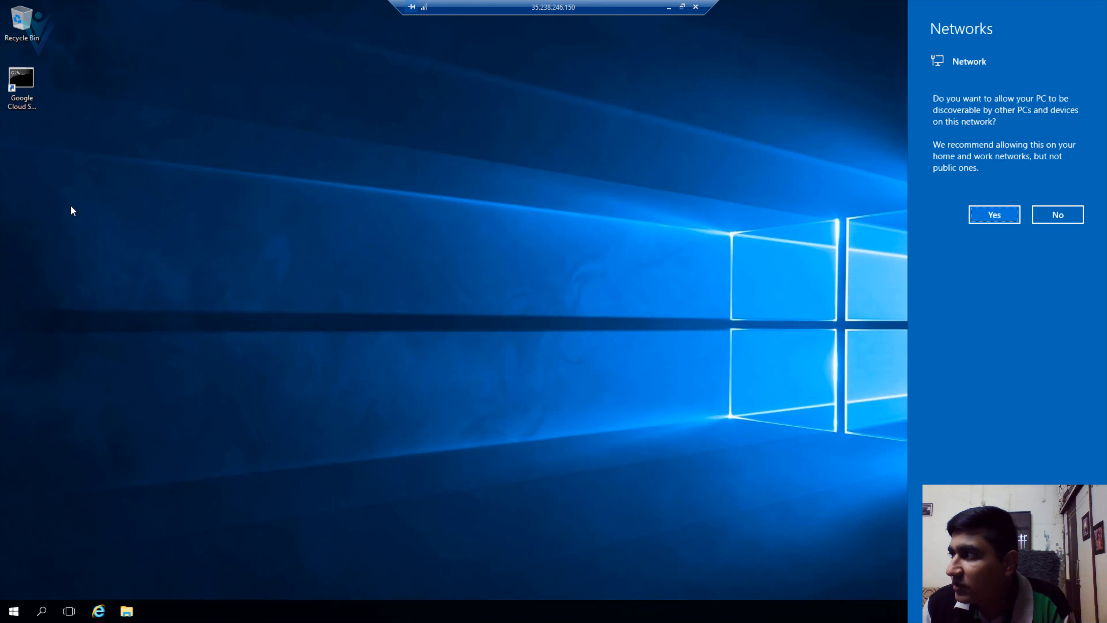
- Decline network discovery on the server and scroll further through the local tutorial
{"action": "left_click", "coordinate": [1046, 215]}
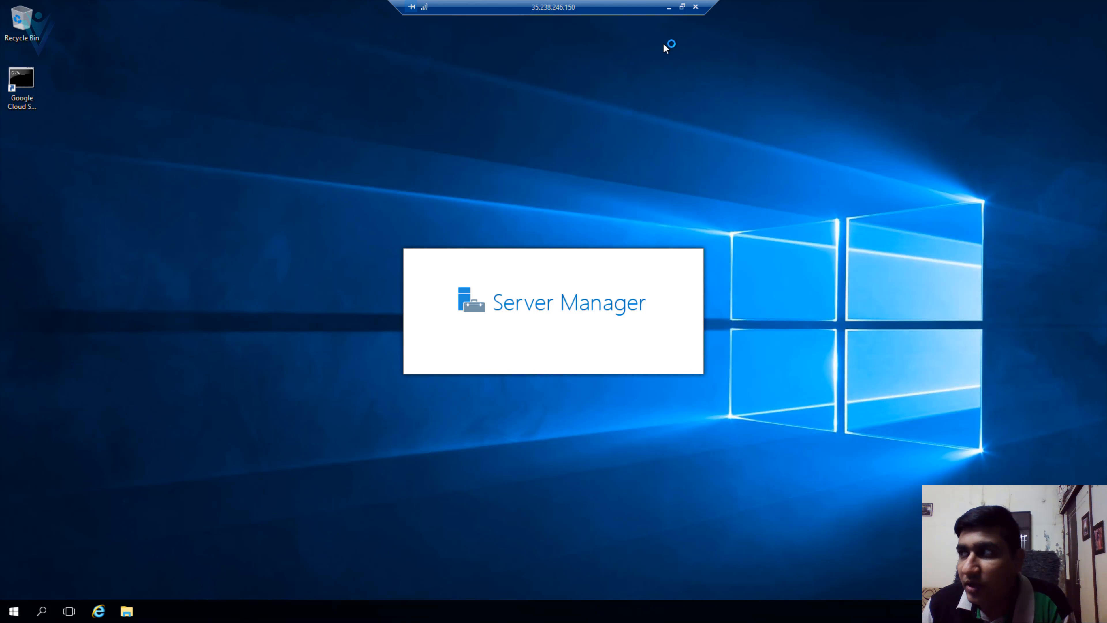
{"action": "left_click", "coordinate": [669, 8]}
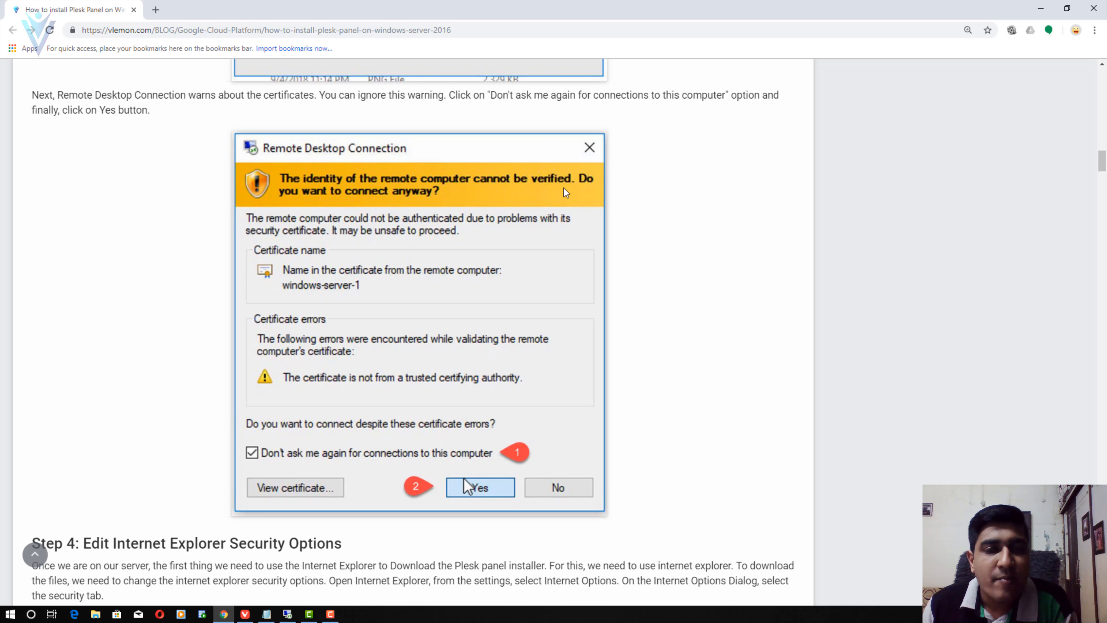
{"action": "scroll", "coordinate": [564, 189], "scroll_direction": "down", "scroll_amount": 3}
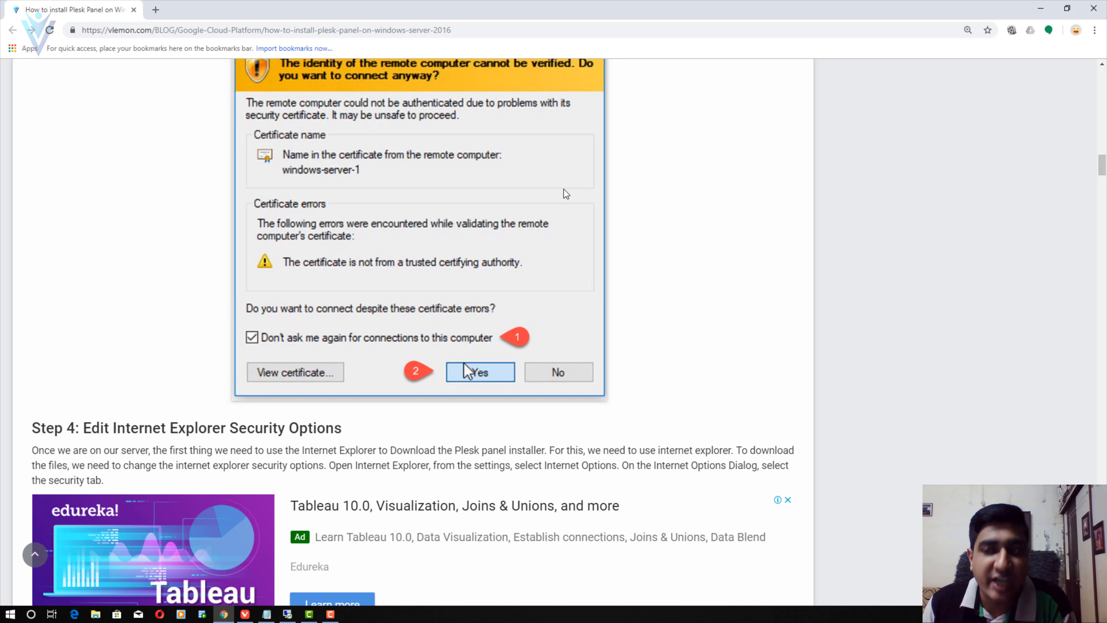
{"action": "scroll", "coordinate": [564, 187], "scroll_direction": "down", "scroll_amount": 4}
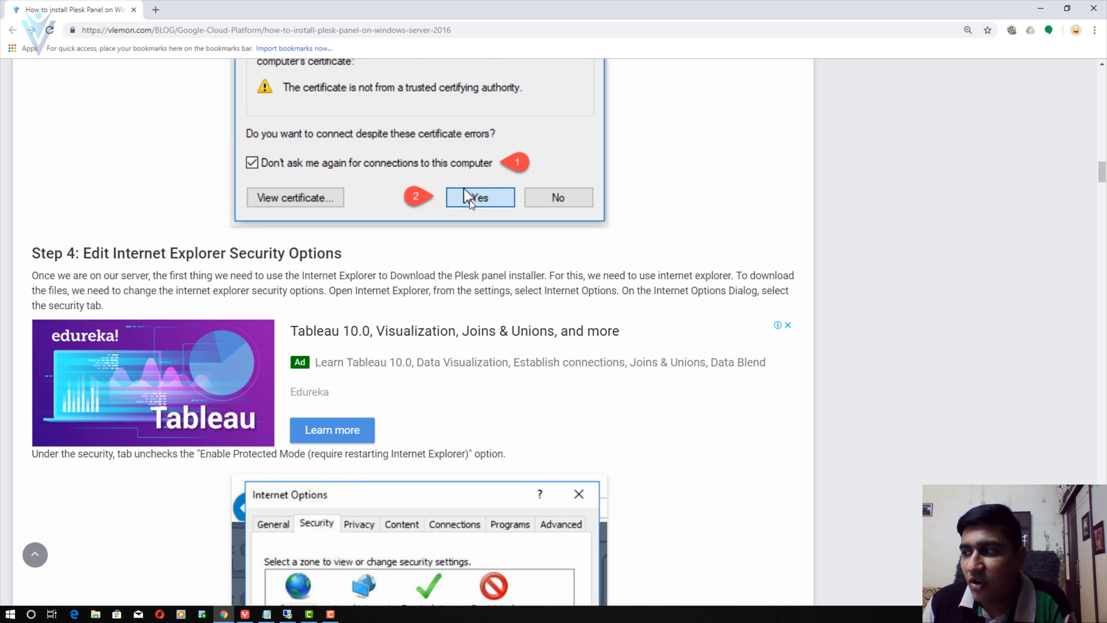
{"action": "scroll", "coordinate": [471, 188], "scroll_direction": "down", "scroll_amount": 3}
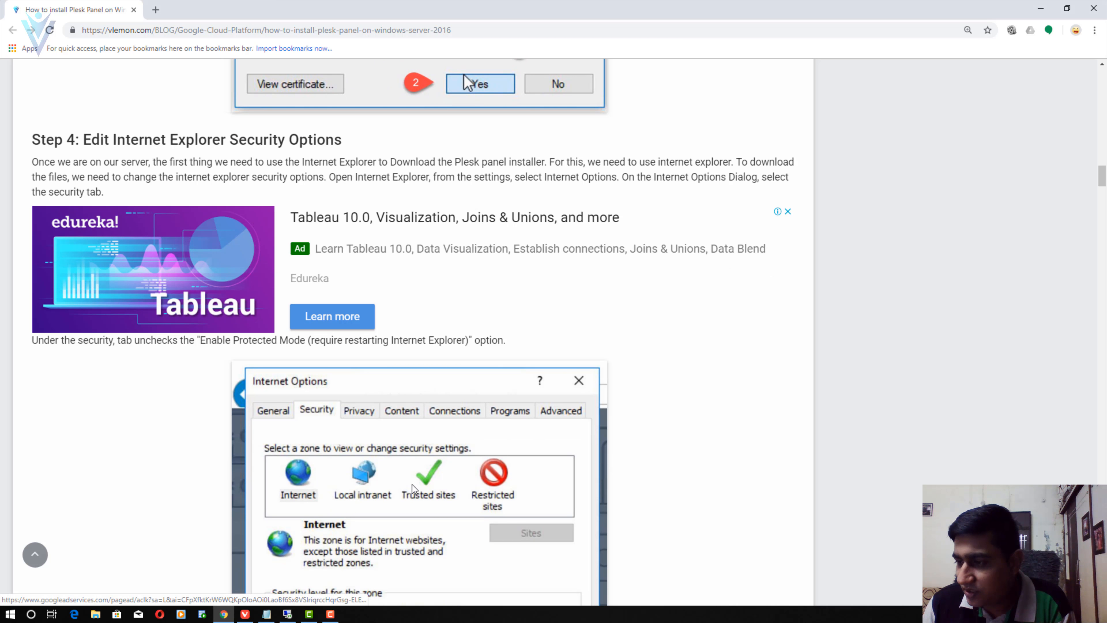
- Restore the remote session, hide Server Manager with Win+D, and open the Run dialog
{"action": "left_click", "coordinate": [288, 615]}
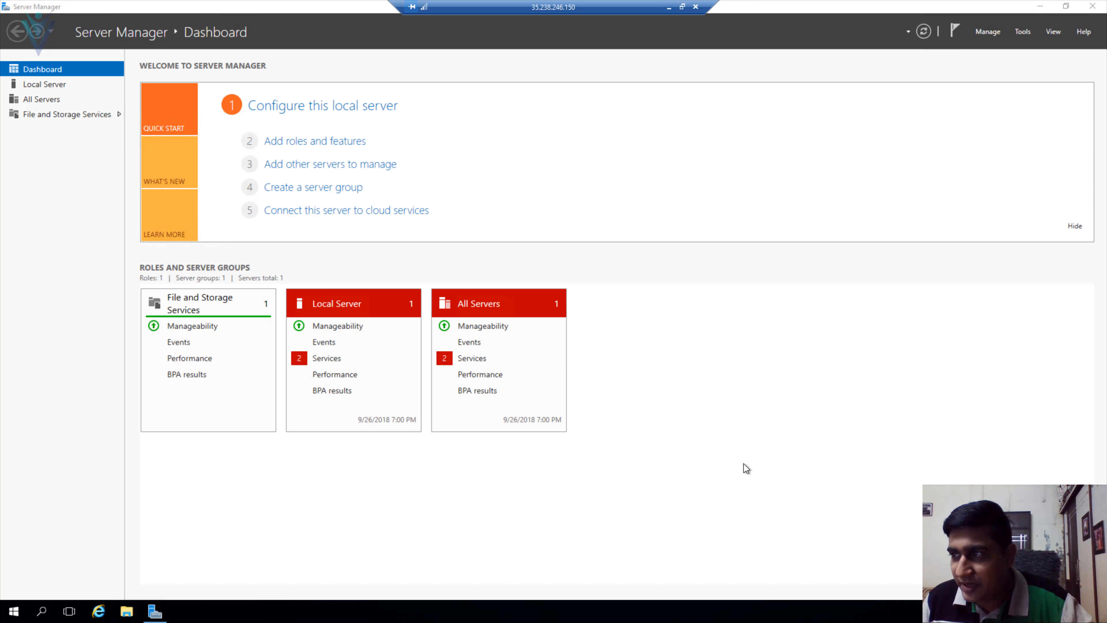
{"action": "key", "text": "super+d"}
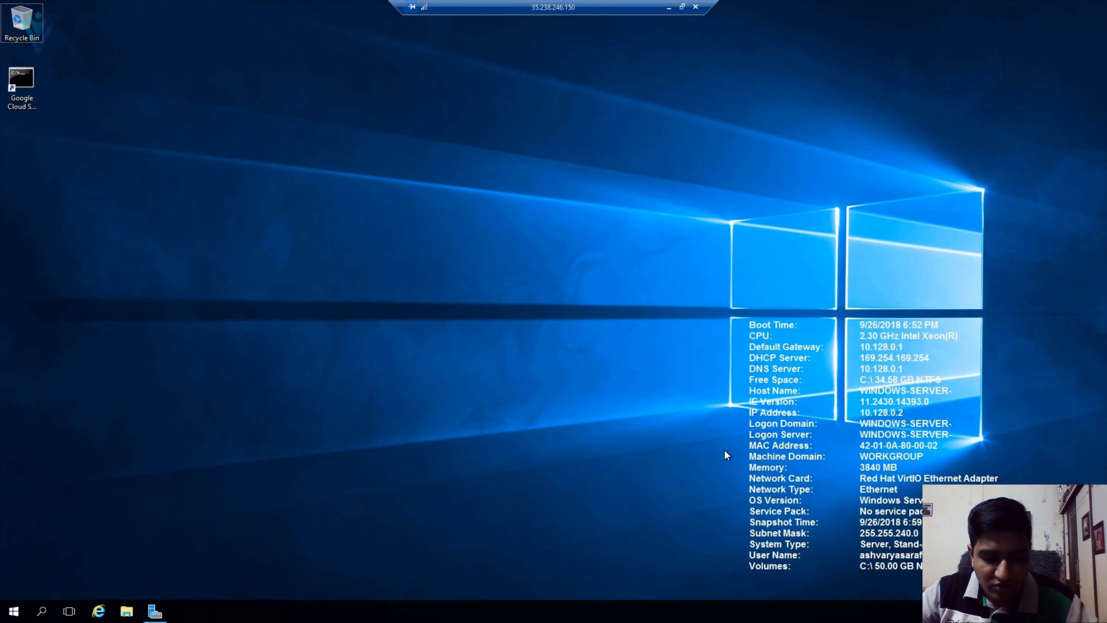
{"action": "key", "text": "super+r"}
- Launch Internet Explorer via iexplore with recommended settings, maximize it, then minimize Remote Desktop
{"action": "type", "text": "ie"}
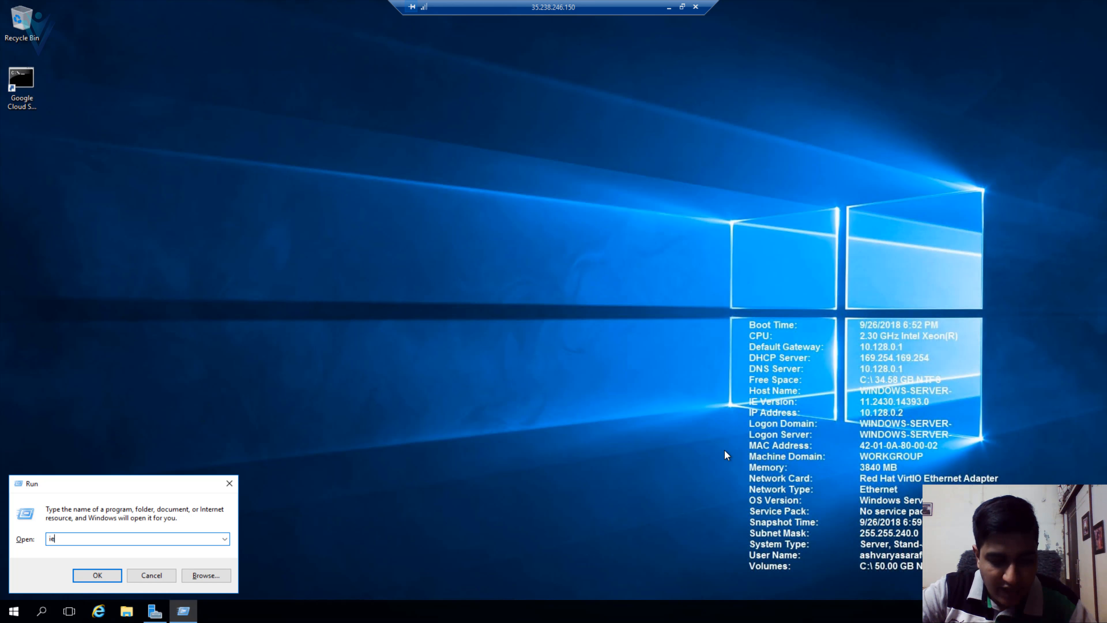
{"action": "type", "text": "xplore"}
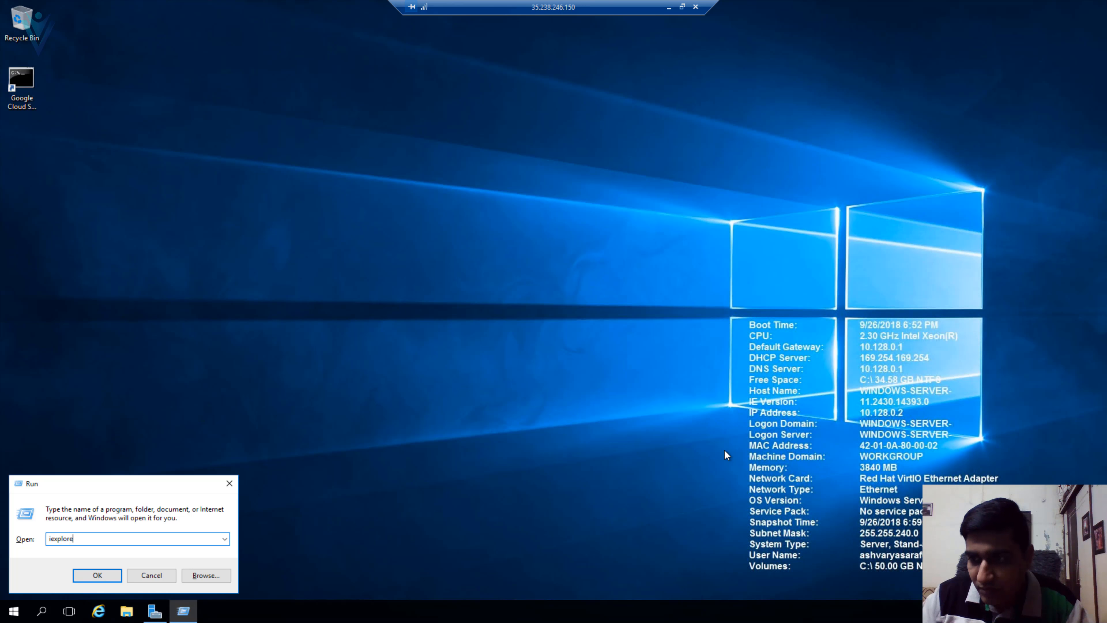
{"action": "key", "text": "Return"}
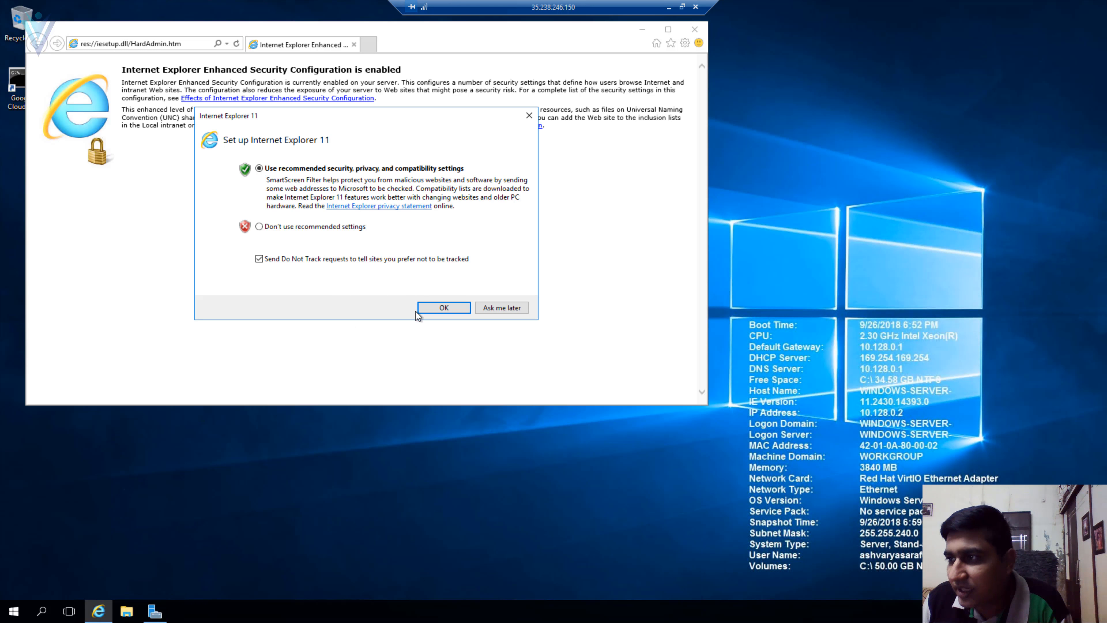
{"action": "left_click", "coordinate": [449, 305]}
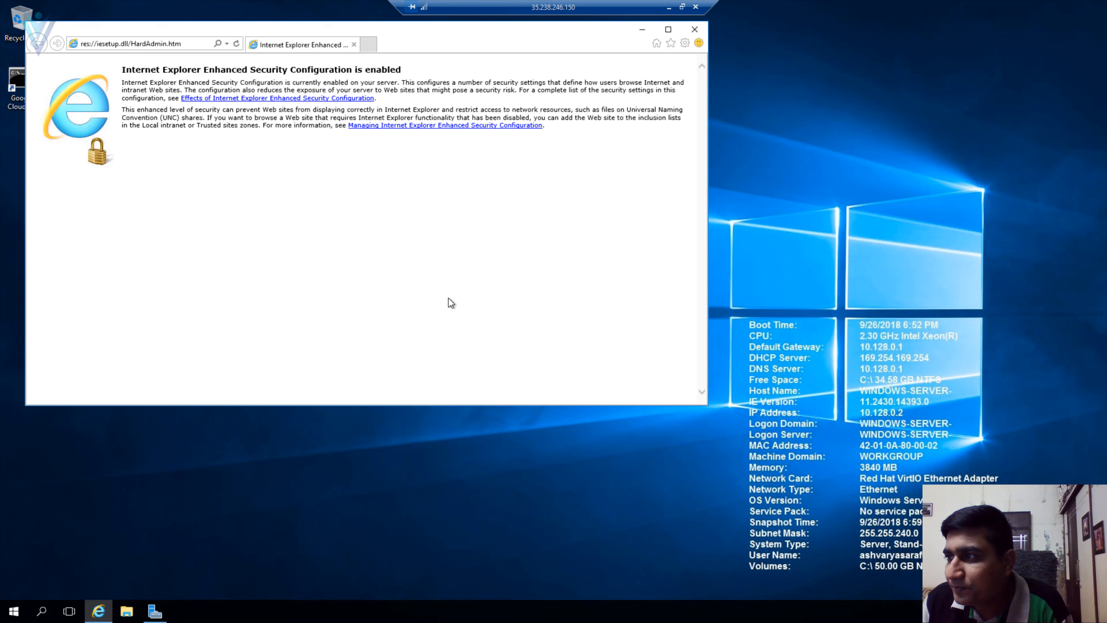
{"action": "left_click", "coordinate": [667, 30]}
{"action": "left_click", "coordinate": [670, 7]}
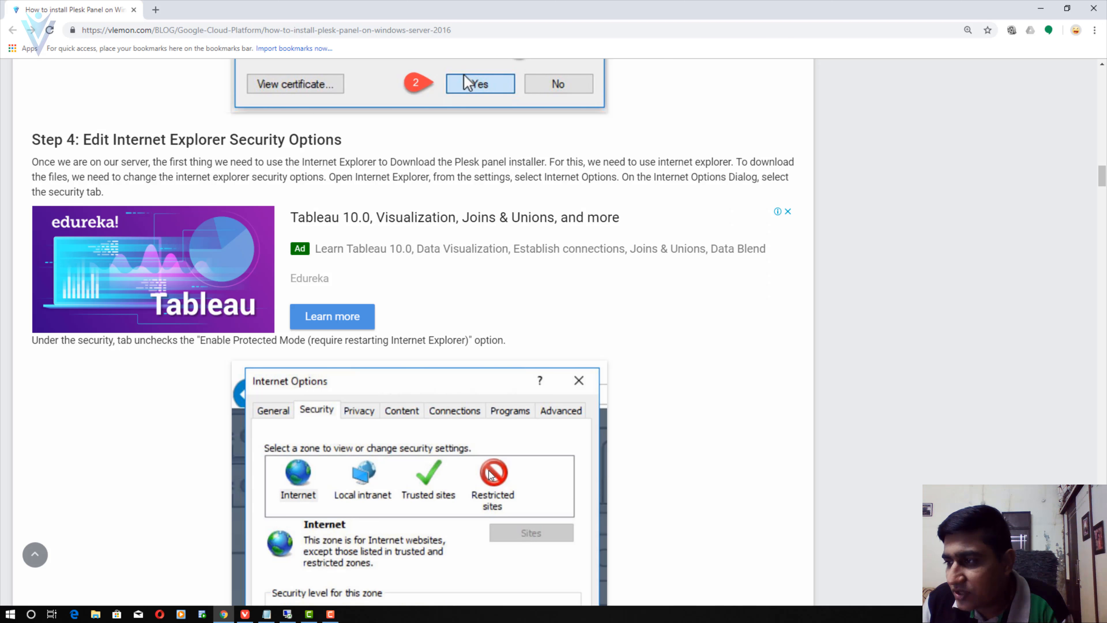
- Copy the page.plesk.com free-download link from the blog's Step 5 and return to the remote session
{"action": "scroll", "coordinate": [493, 475], "scroll_direction": "down", "scroll_amount": 20}
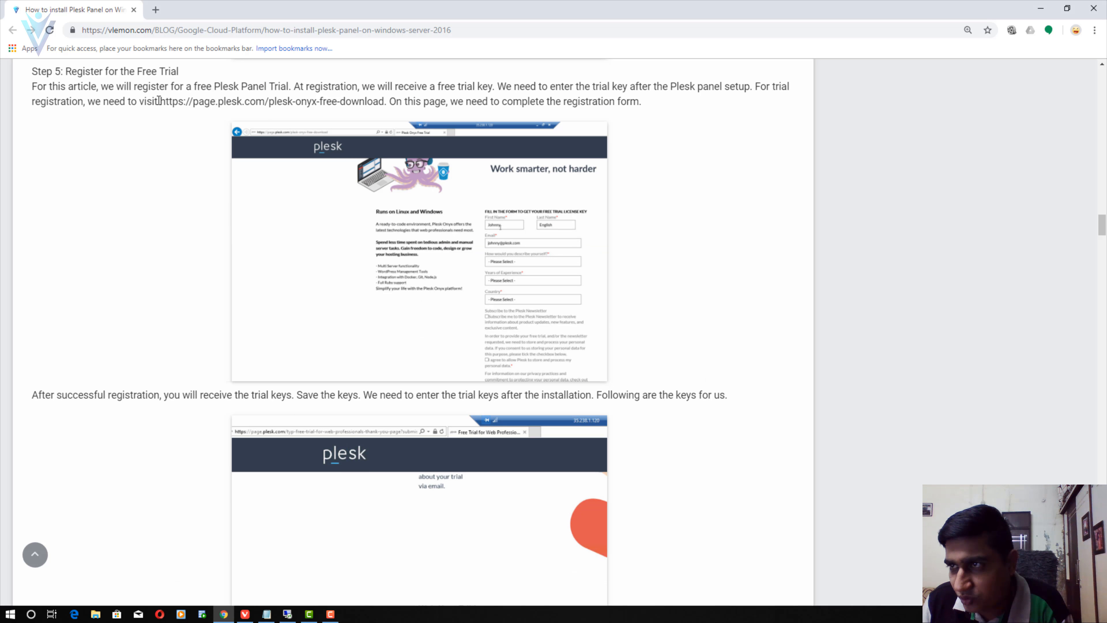
{"action": "left_click_drag", "start_coordinate": [159, 101], "coordinate": [384, 105]}
{"action": "key", "text": "ctrl+c"}
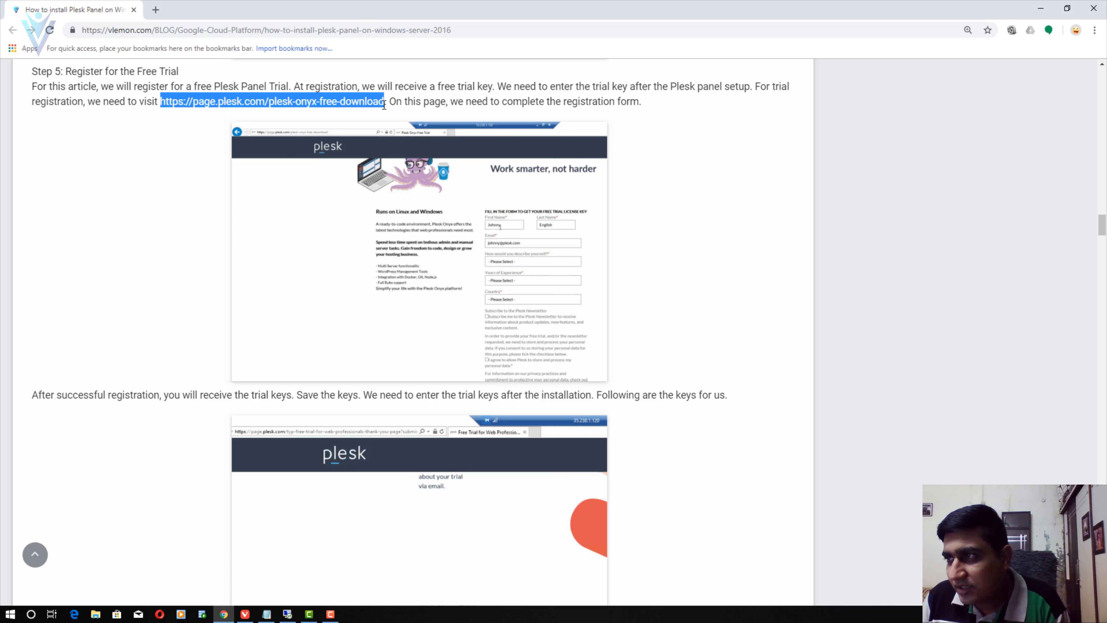
{"action": "key", "text": "alt+Tab"}
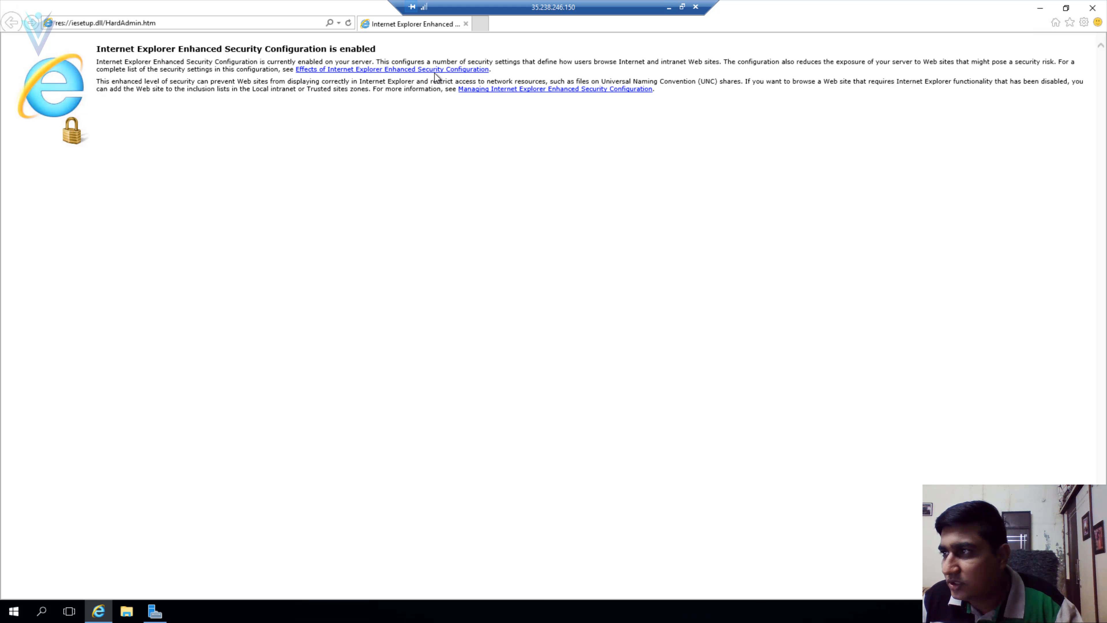
- Load the pasted Plesk download URL, suppressing future secure-connection warnings and closing the blocked-content notice
{"action": "left_click", "coordinate": [239, 20]}
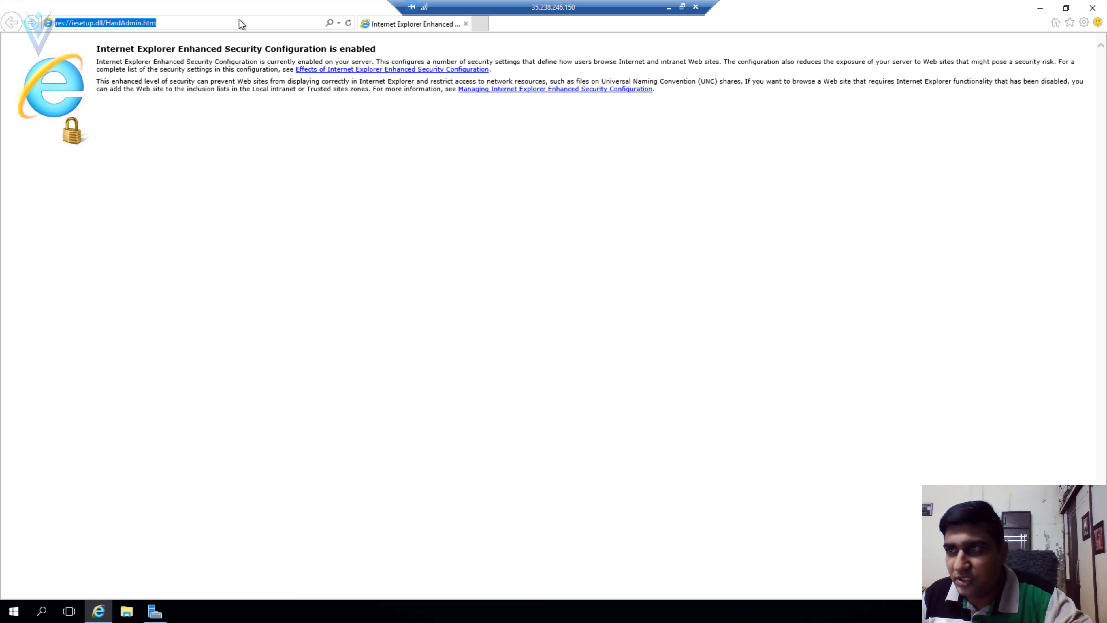
{"action": "key", "text": "ctrl+v"}
{"action": "key", "text": "Return"}
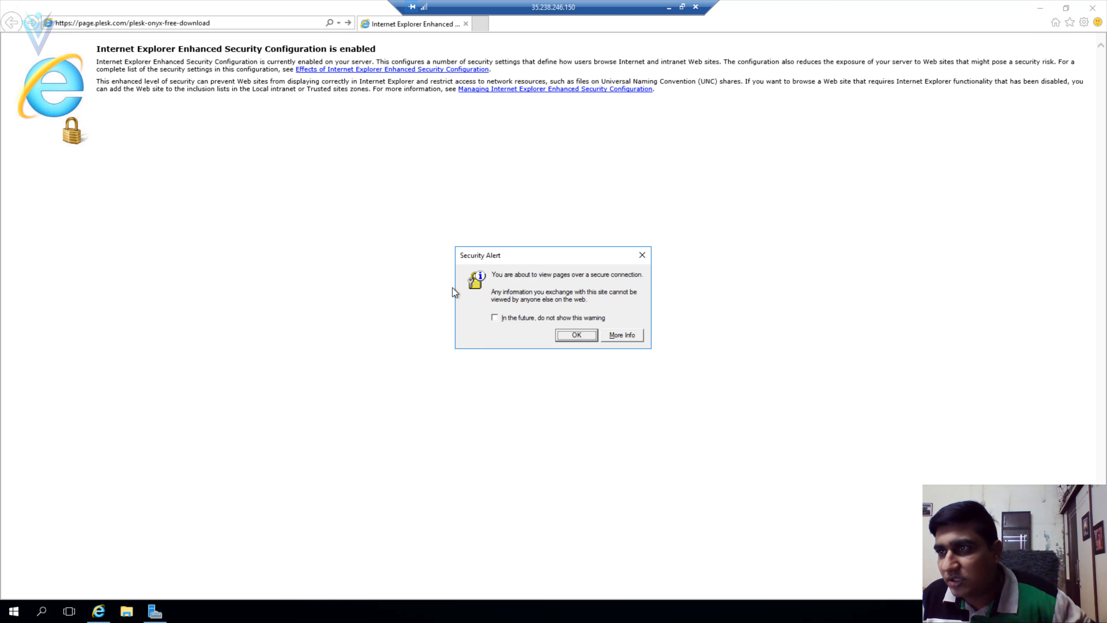
{"action": "left_click", "coordinate": [516, 320]}
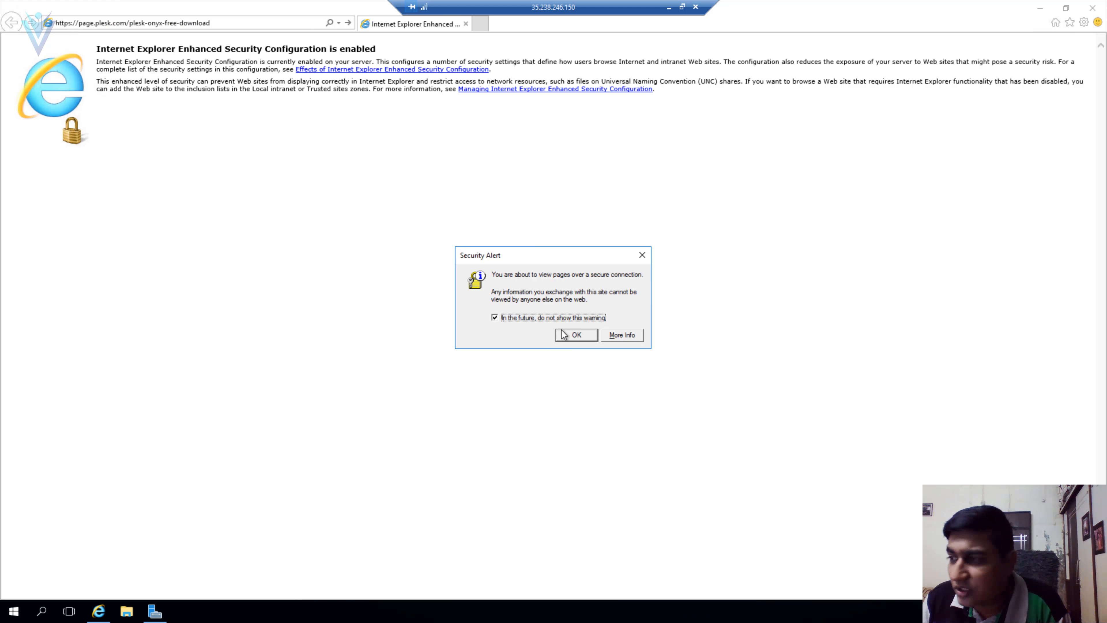
{"action": "left_click", "coordinate": [564, 339]}
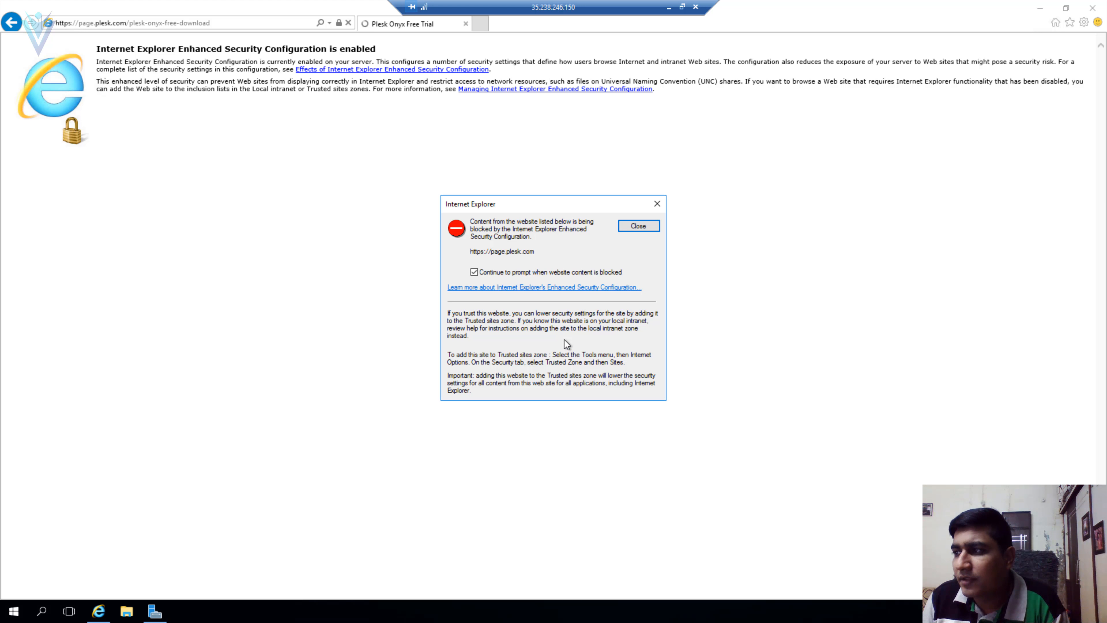
{"action": "left_click", "coordinate": [638, 225]}
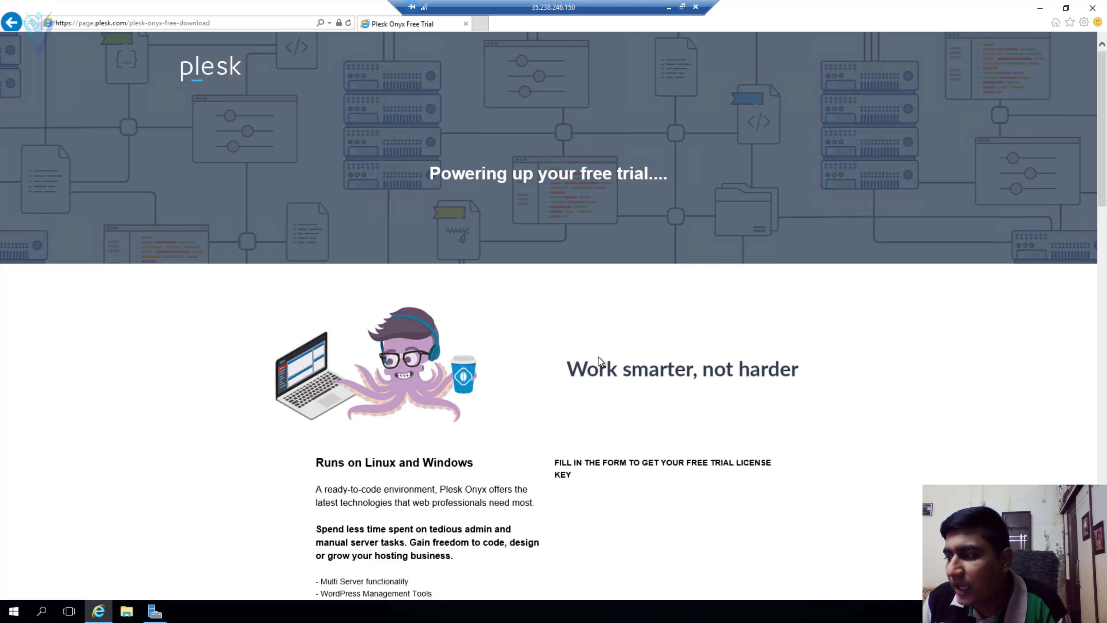
{"action": "scroll", "coordinate": [598, 359], "scroll_direction": "down", "scroll_amount": 5}
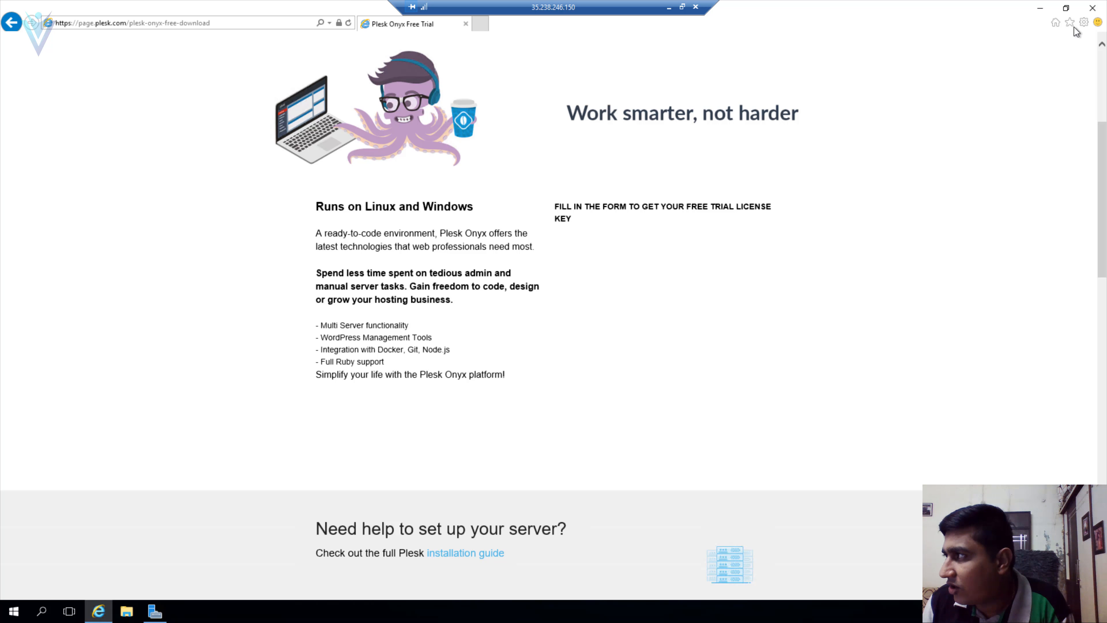
- Uncheck Enable Protected Mode for the Internet zone in Internet Options and accept the risk warning
{"action": "left_click", "coordinate": [1083, 23]}
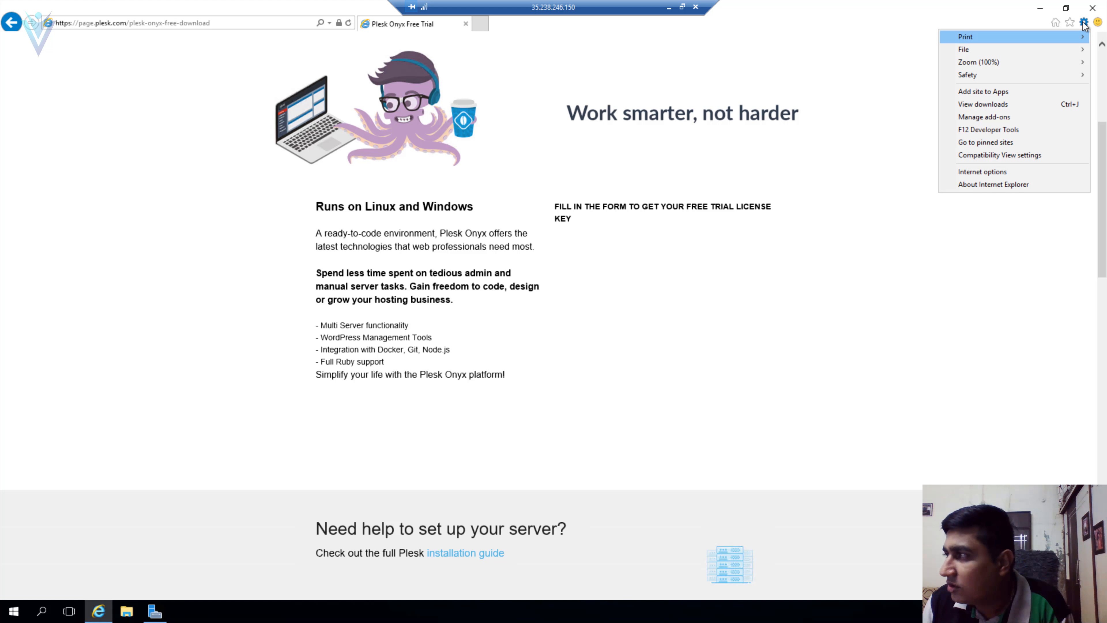
{"action": "left_click", "coordinate": [1006, 172]}
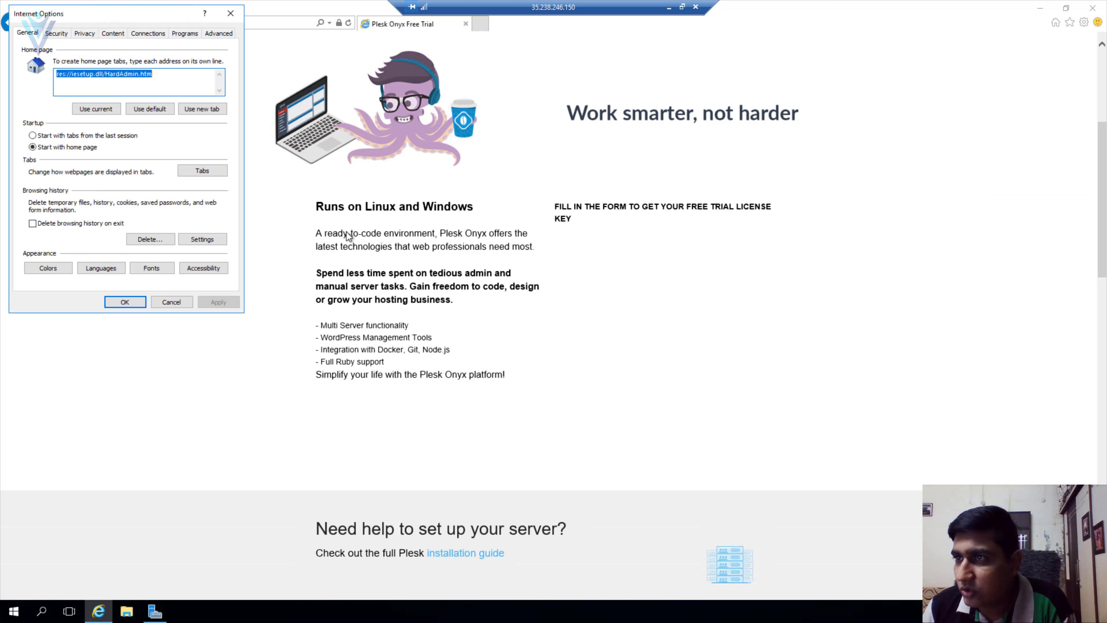
{"action": "left_click_drag", "start_coordinate": [131, 12], "coordinate": [535, 133]}
{"action": "left_click", "coordinate": [459, 148]}
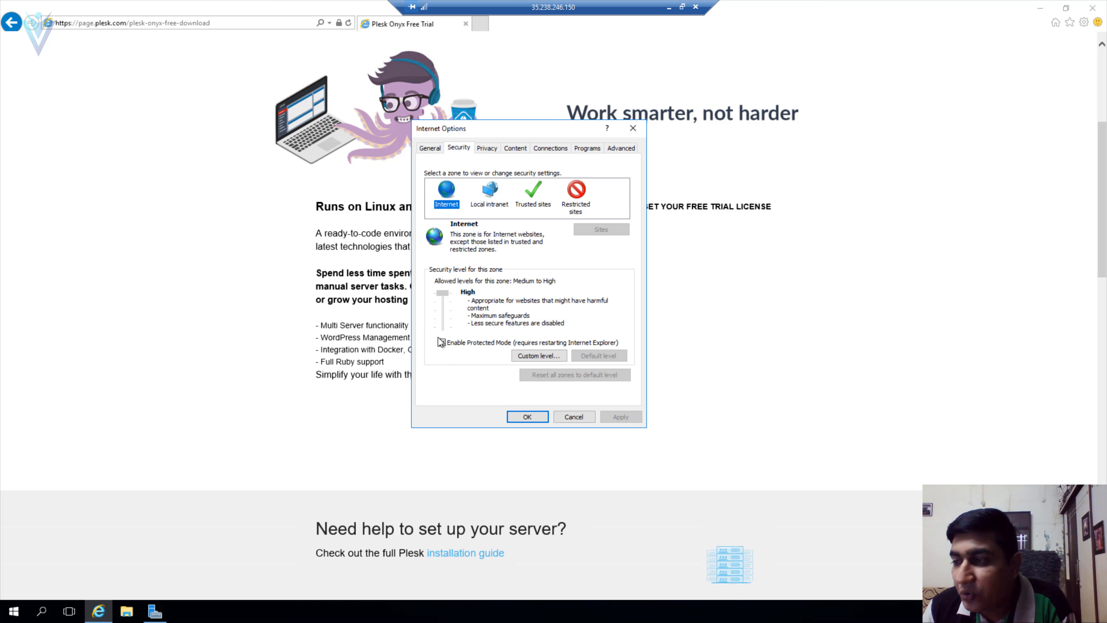
{"action": "left_click", "coordinate": [445, 344]}
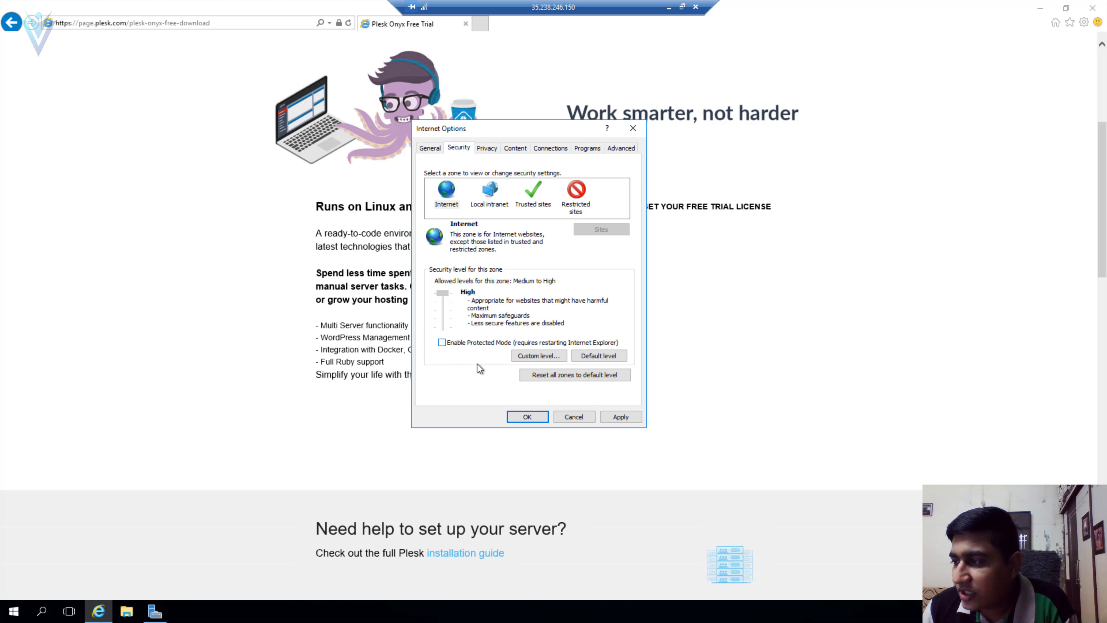
{"action": "left_click", "coordinate": [603, 417]}
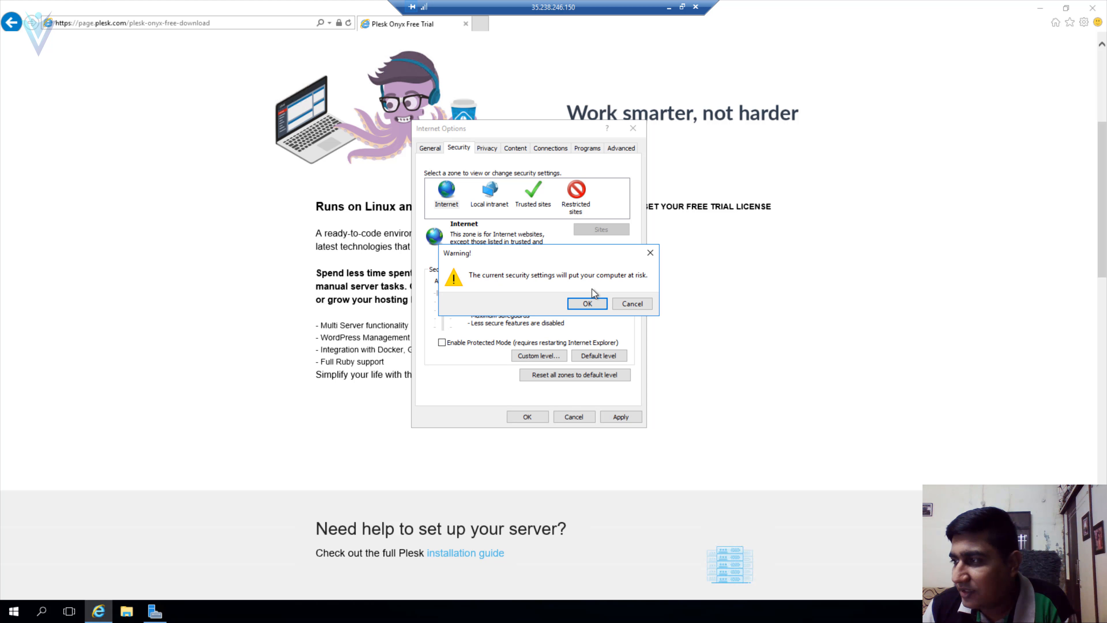
{"action": "left_click", "coordinate": [594, 306]}
{"action": "left_click", "coordinate": [527, 417]}
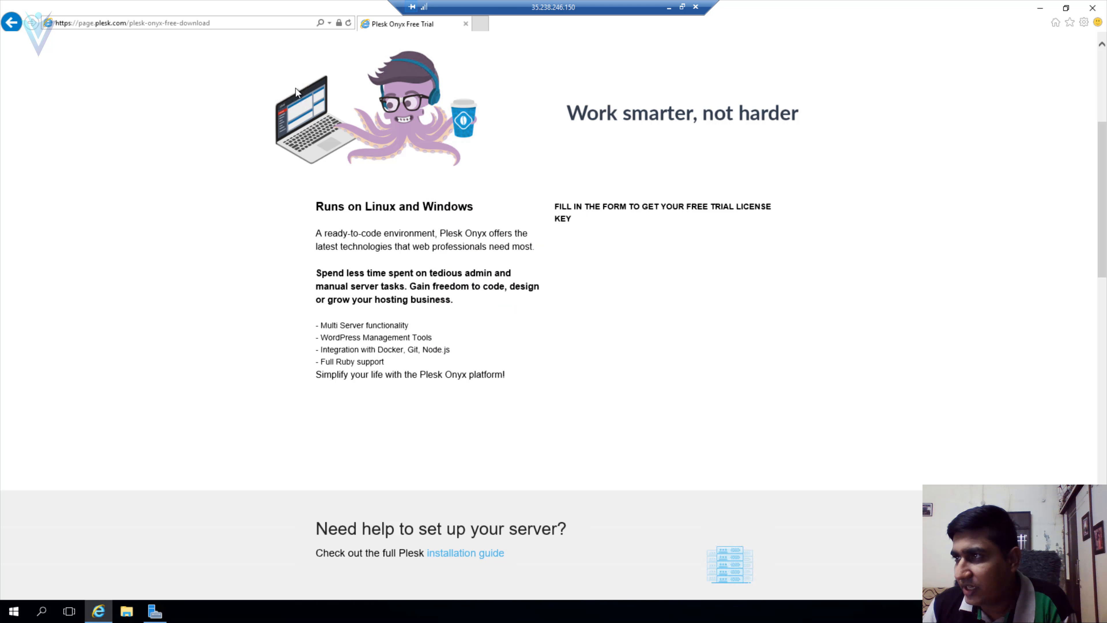
- Refresh the Plesk trial page, close the blocked-content notice, and choose 'Don't show this message again'
{"action": "left_click", "coordinate": [349, 24]}
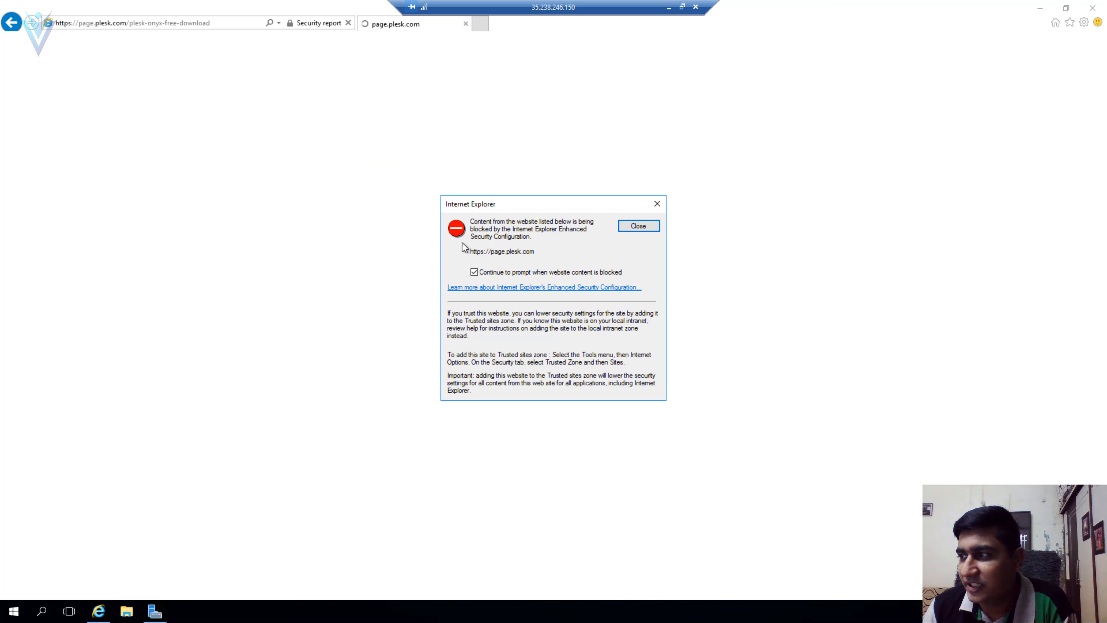
{"action": "left_click", "coordinate": [637, 226]}
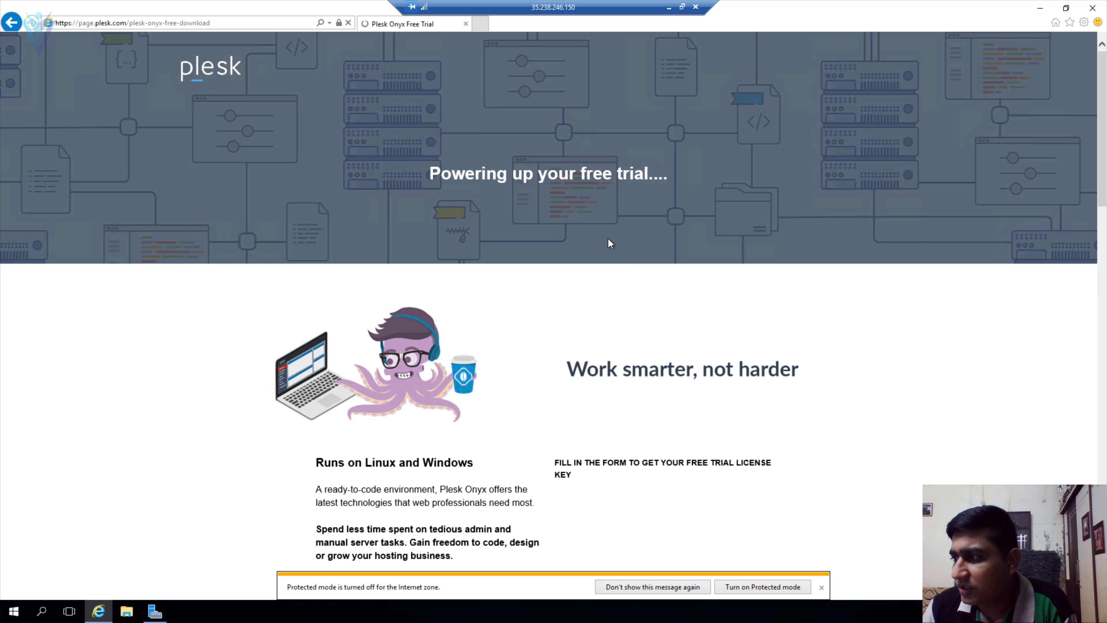
{"action": "scroll", "coordinate": [655, 317], "scroll_direction": "down", "scroll_amount": 8}
{"action": "scroll", "coordinate": [646, 337], "scroll_direction": "up", "scroll_amount": 6}
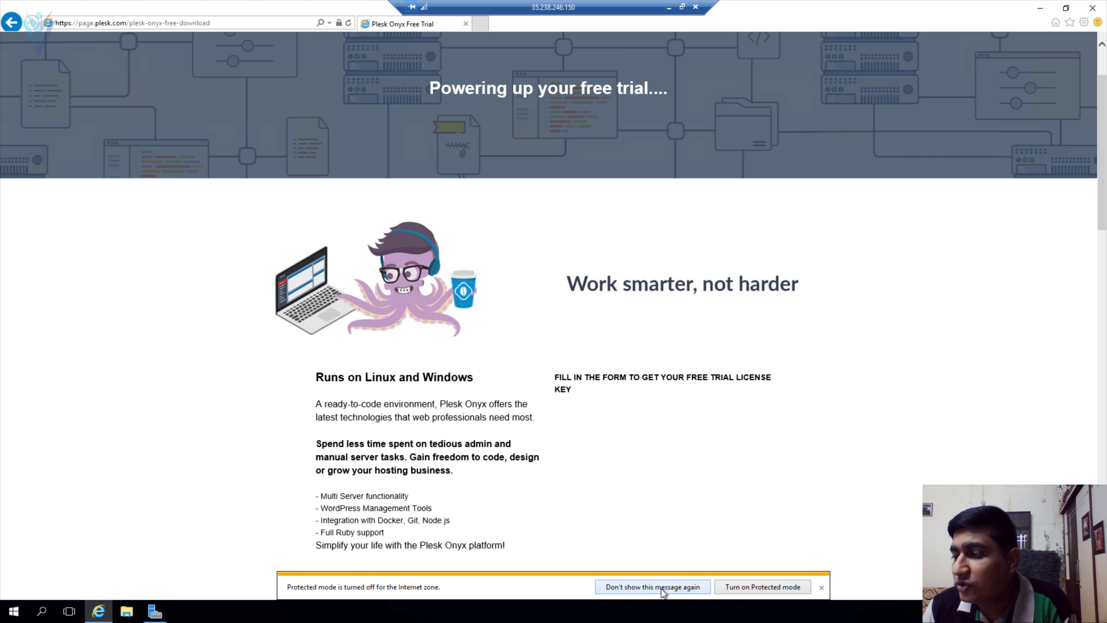
{"action": "left_click", "coordinate": [660, 587]}
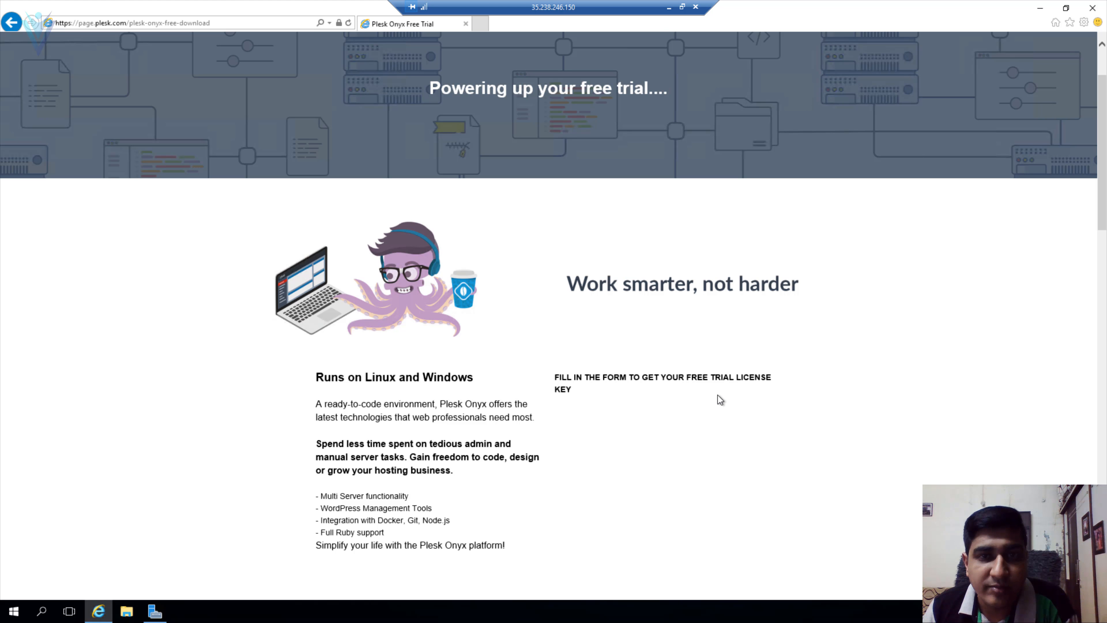
{"action": "scroll", "coordinate": [715, 405], "scroll_direction": "down", "scroll_amount": 6}
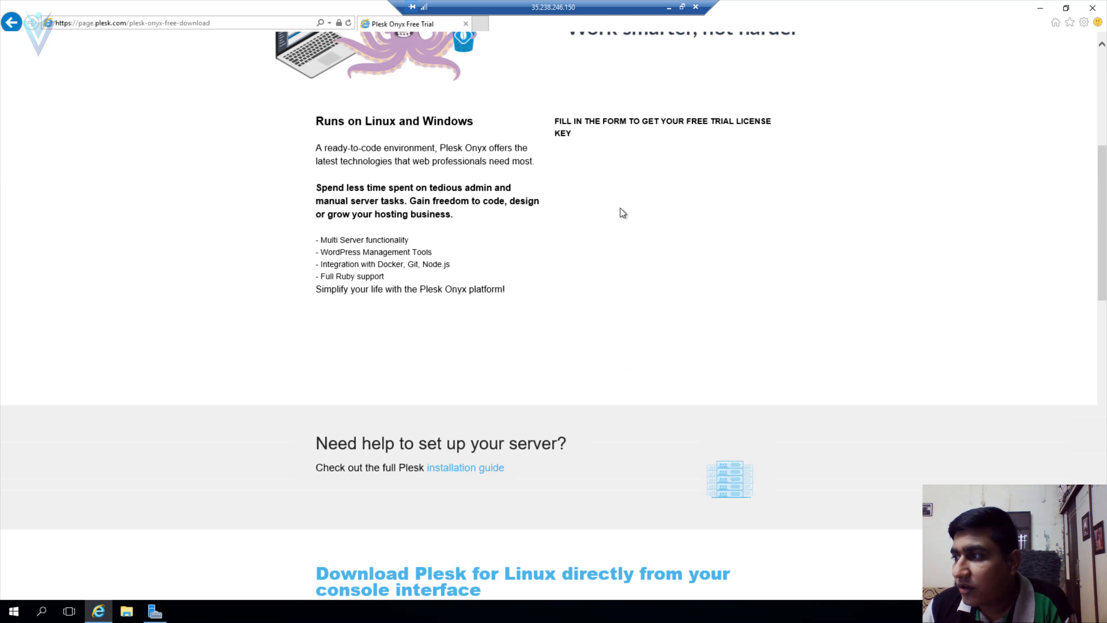
{"action": "scroll", "coordinate": [638, 329], "scroll_direction": "up", "scroll_amount": 6}
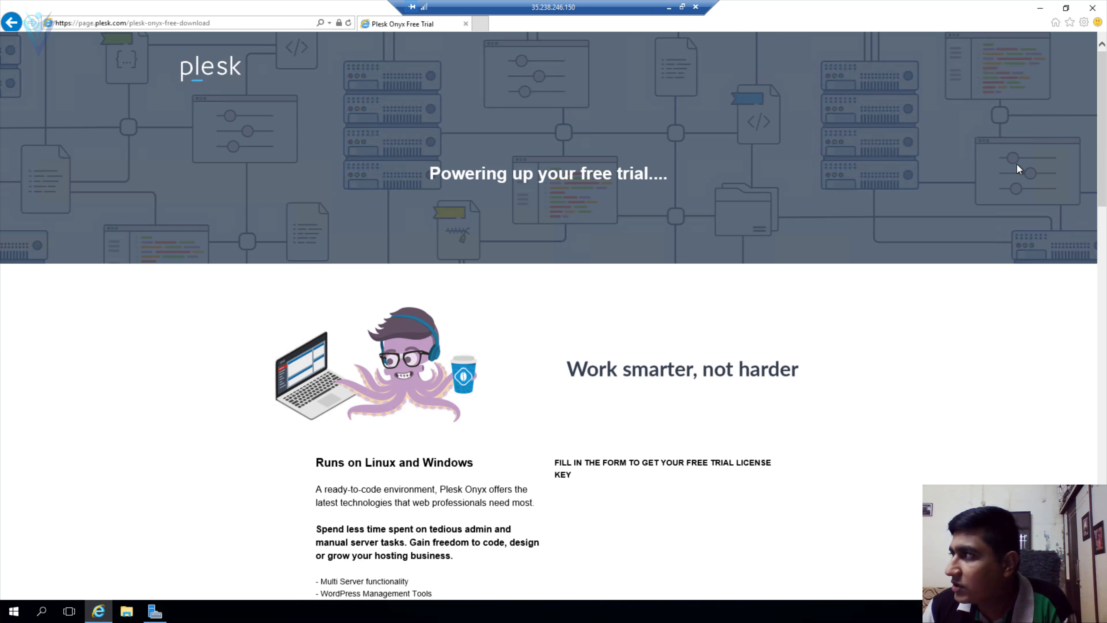
- Give the Internet zone custom security settings with Java applet scripting enabled and confirm the change
{"action": "left_click", "coordinate": [1084, 23]}
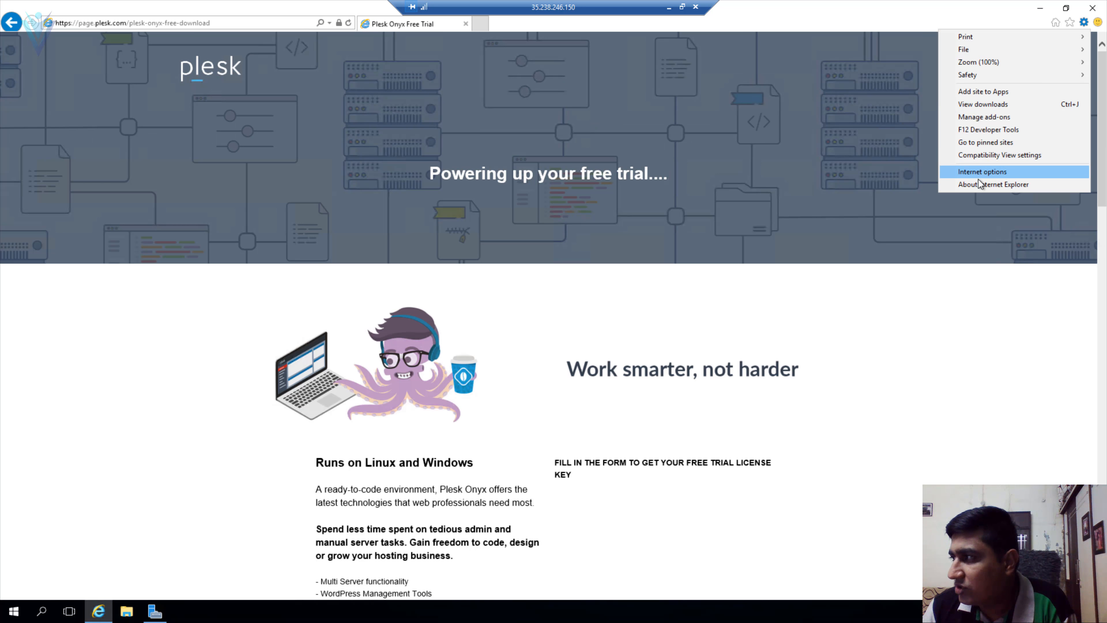
{"action": "left_click", "coordinate": [984, 172]}
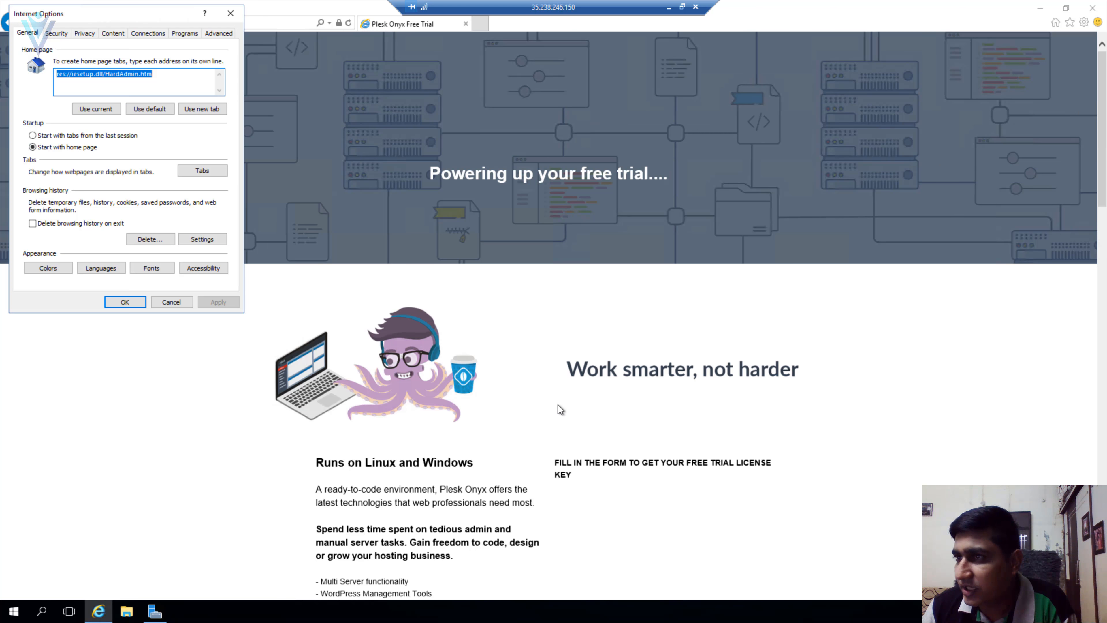
{"action": "left_click", "coordinate": [51, 35]}
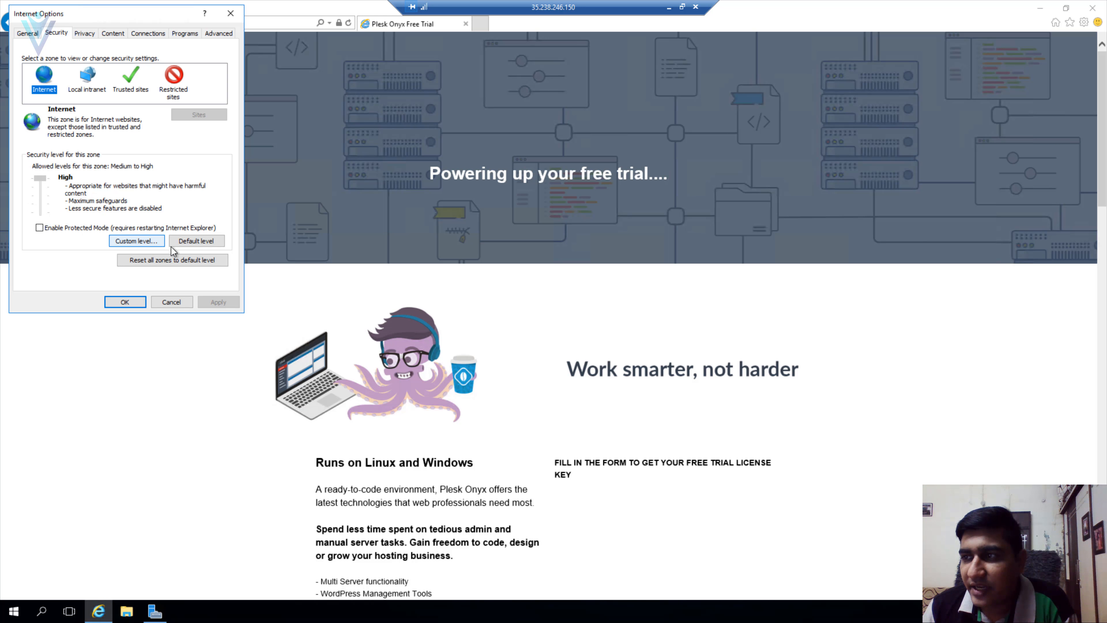
{"action": "left_click", "coordinate": [143, 243]}
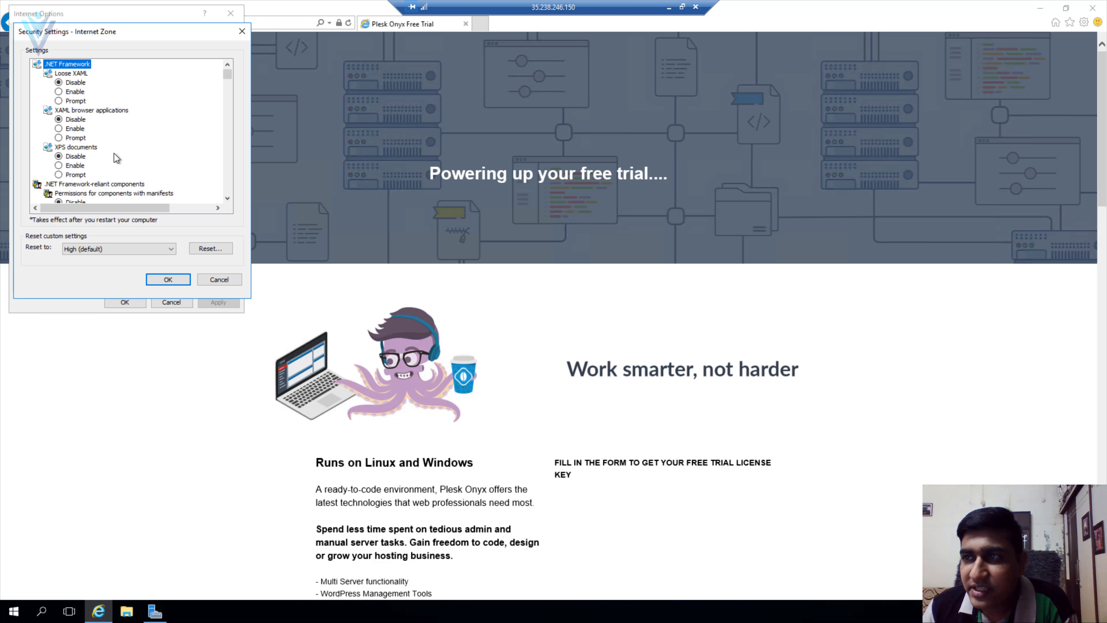
{"action": "scroll", "coordinate": [117, 158], "scroll_direction": "down", "scroll_amount": 1}
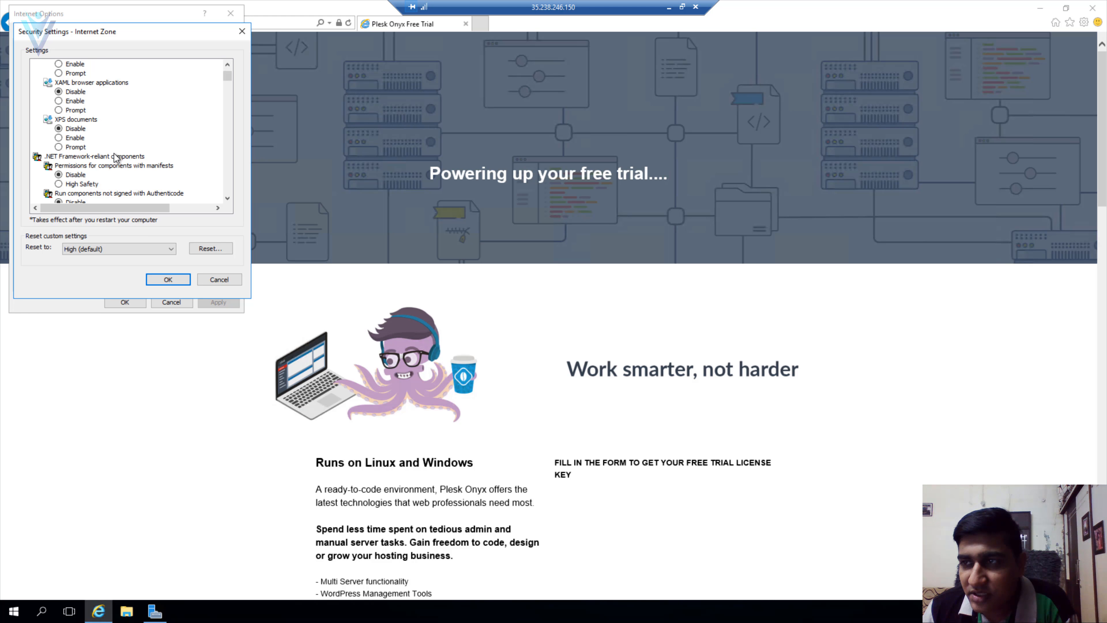
{"action": "scroll", "coordinate": [116, 158], "scroll_direction": "down", "scroll_amount": 7}
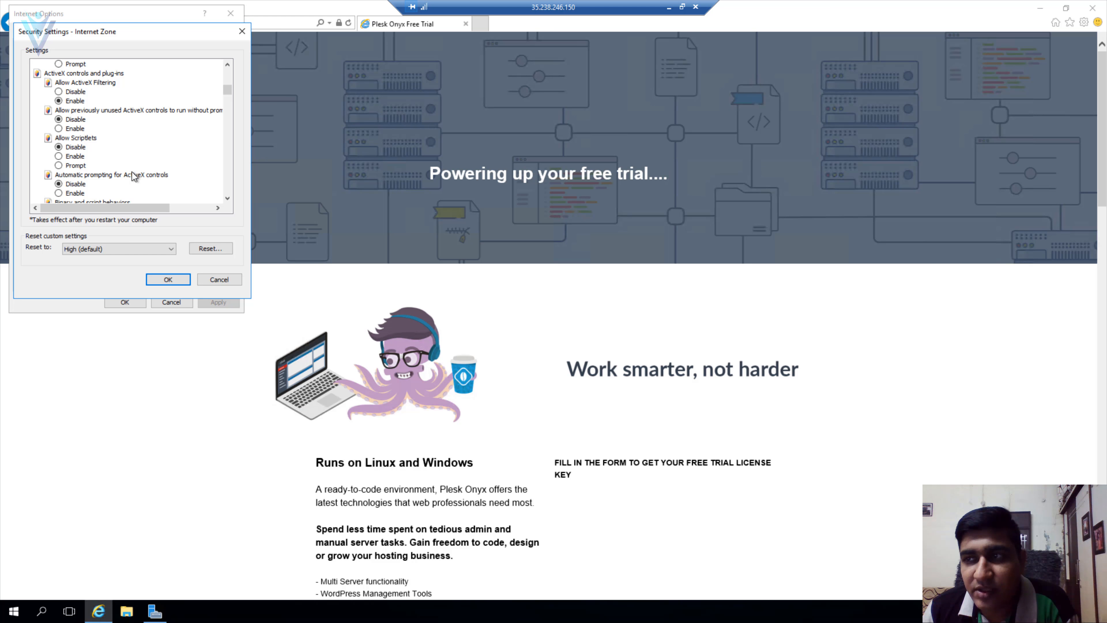
{"action": "scroll", "coordinate": [132, 173], "scroll_direction": "down", "scroll_amount": 4}
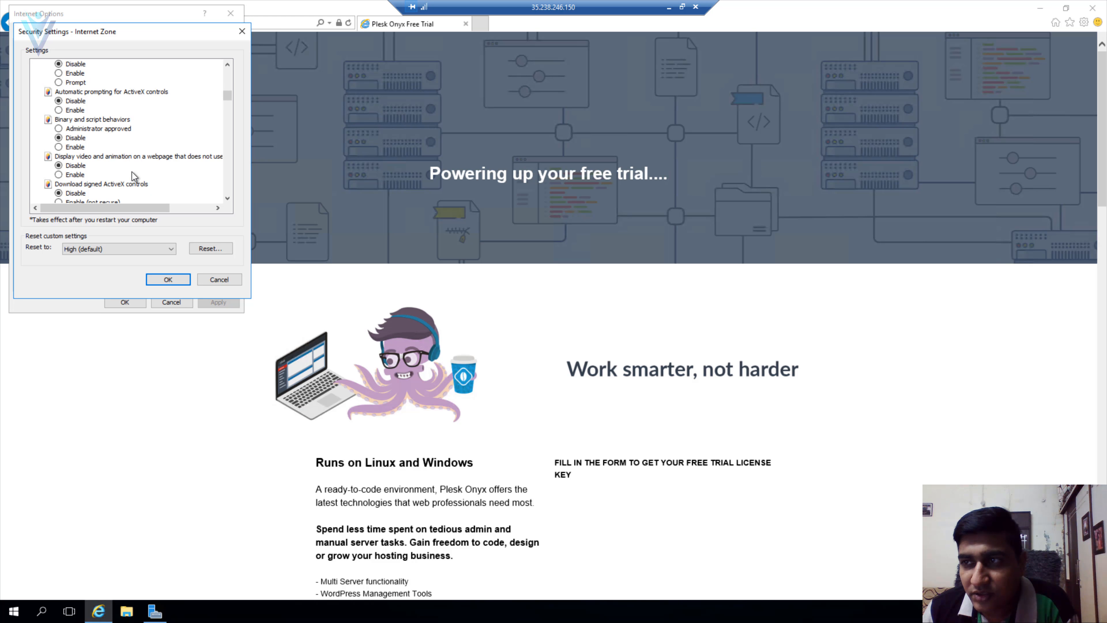
{"action": "scroll", "coordinate": [131, 172], "scroll_direction": "down", "scroll_amount": 2}
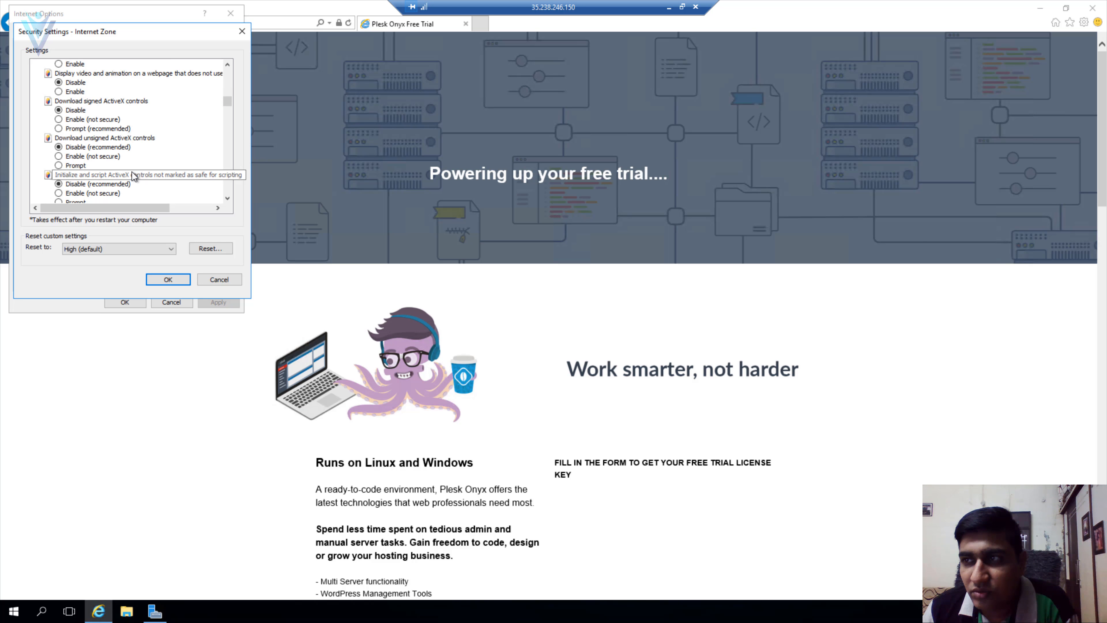
{"action": "scroll", "coordinate": [133, 174], "scroll_direction": "down", "scroll_amount": 10}
{"action": "left_click", "coordinate": [179, 279]}
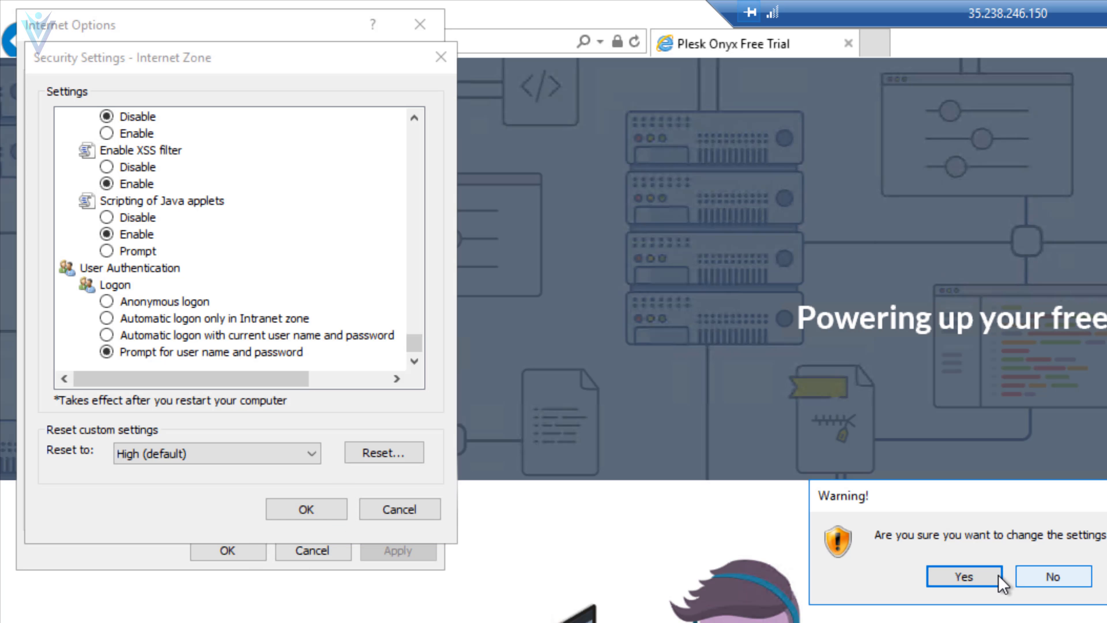
{"action": "left_click", "coordinate": [997, 577]}
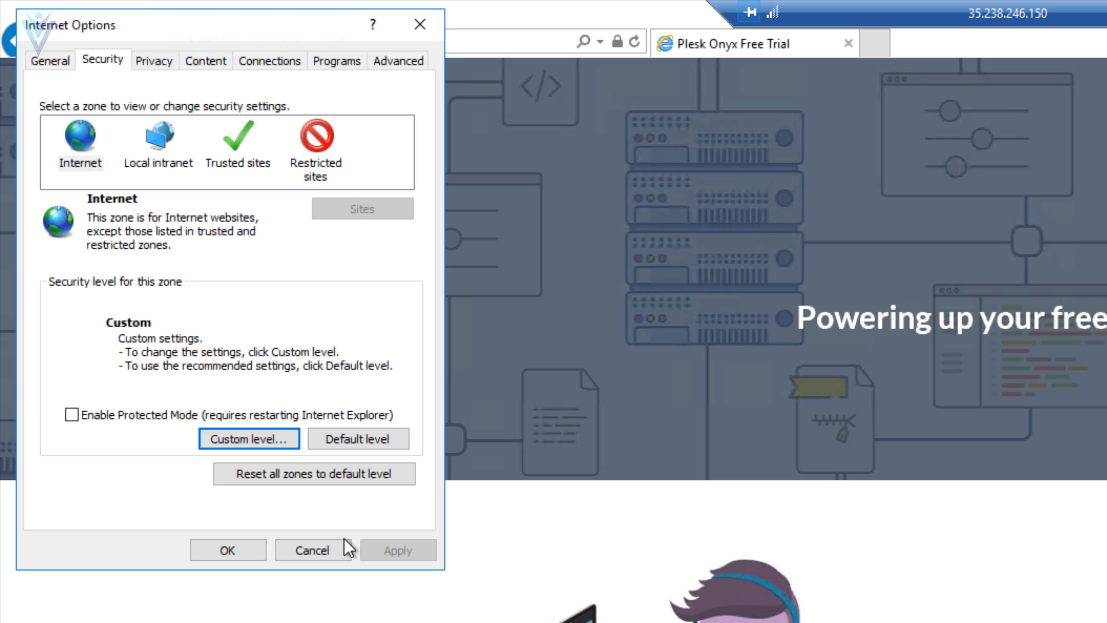
{"action": "left_click", "coordinate": [248, 548]}
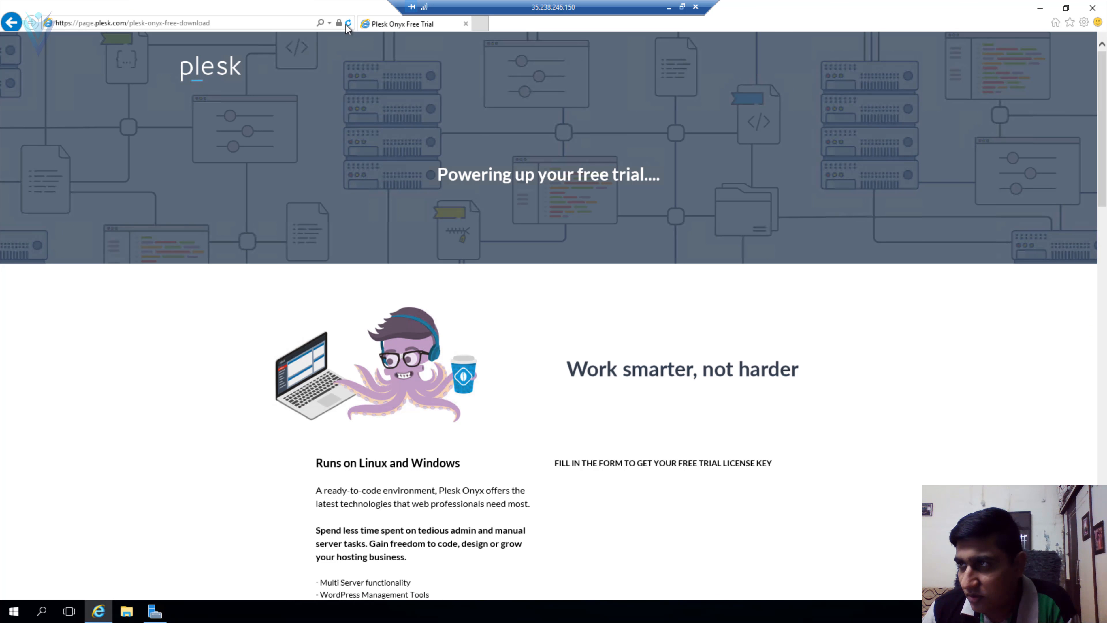
- Reload the trial page and enter the user's first and last name, fixing the last name's capitalisation
{"action": "left_click", "coordinate": [464, 30]}
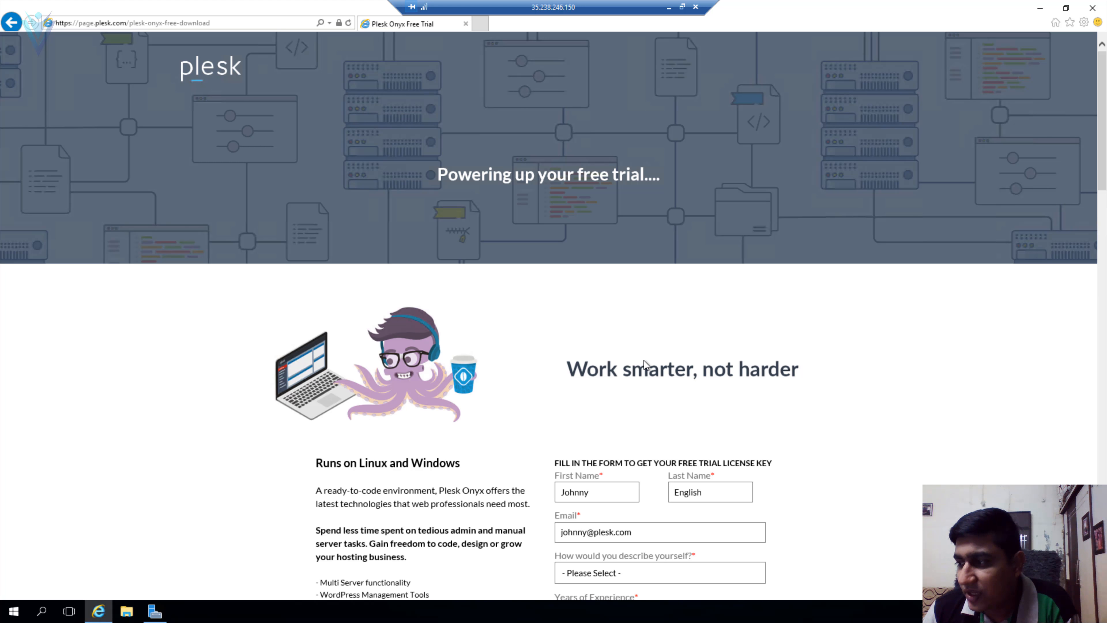
{"action": "scroll", "coordinate": [640, 345], "scroll_direction": "down", "scroll_amount": 5}
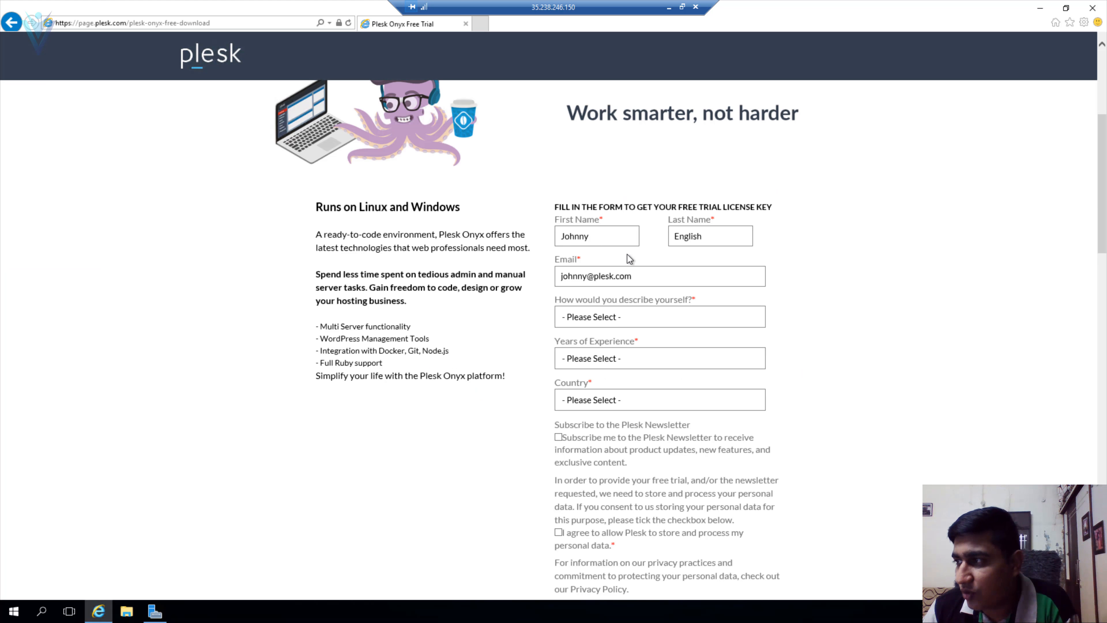
{"action": "left_click", "coordinate": [610, 237]}
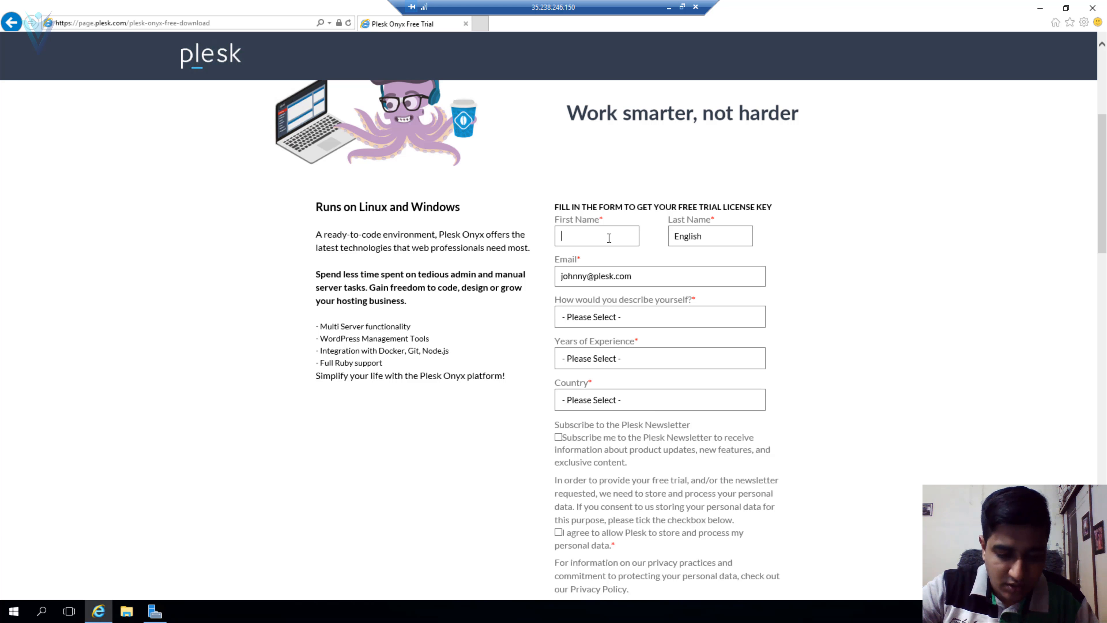
{"action": "key", "text": "Tab"}
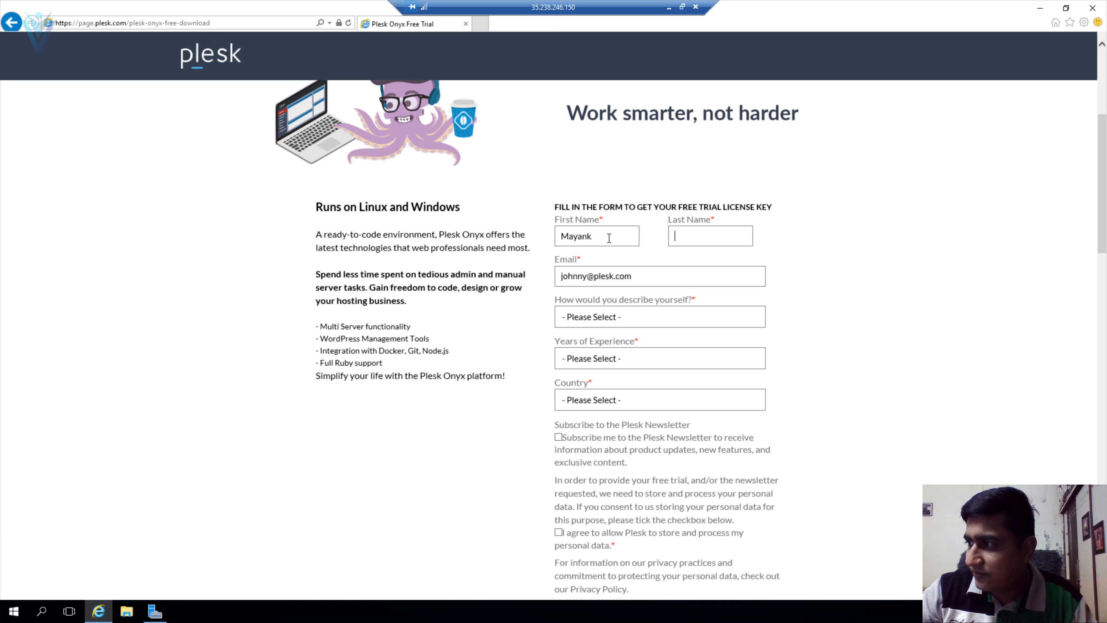
{"action": "key", "text": "Tab"}
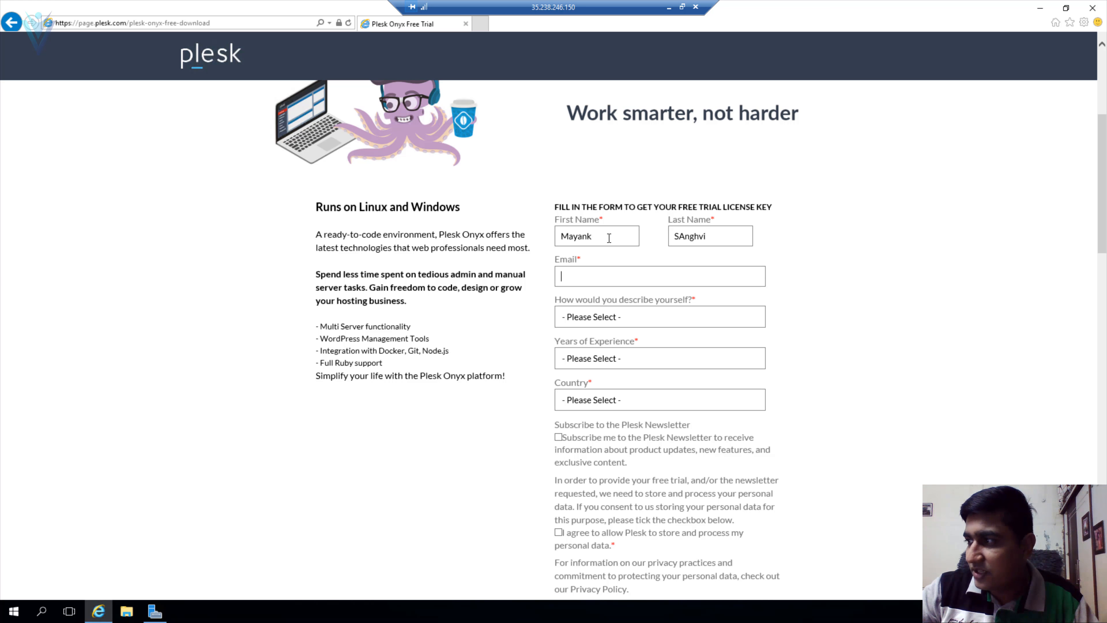
{"action": "key", "text": "shift+Tab"}
{"action": "type", "text": "Sanghvi"}
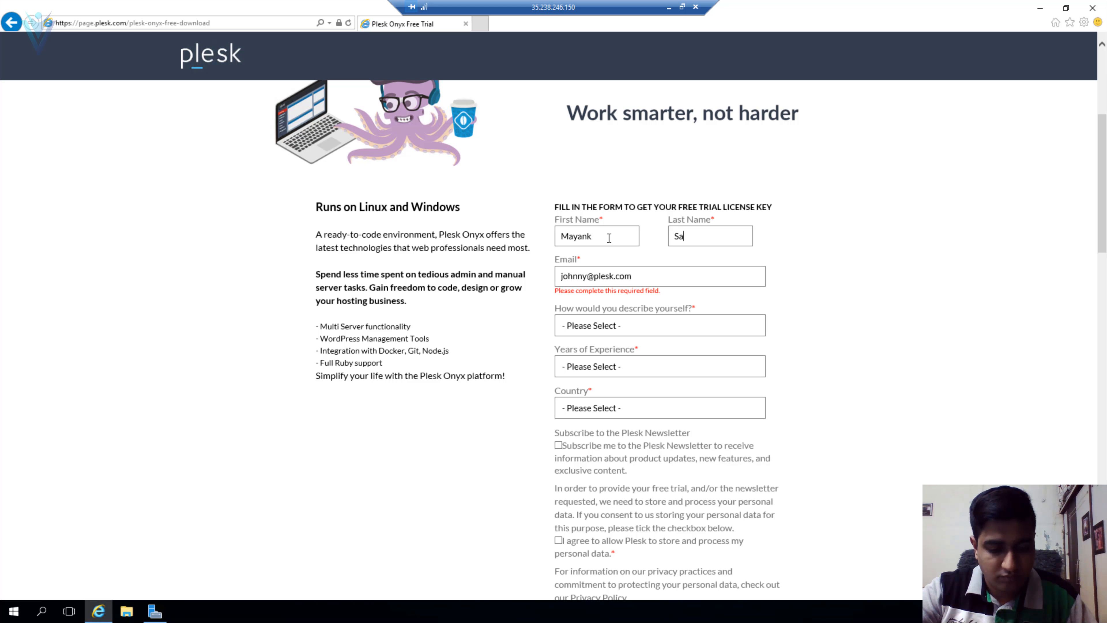
{"action": "key", "text": "Tab"}
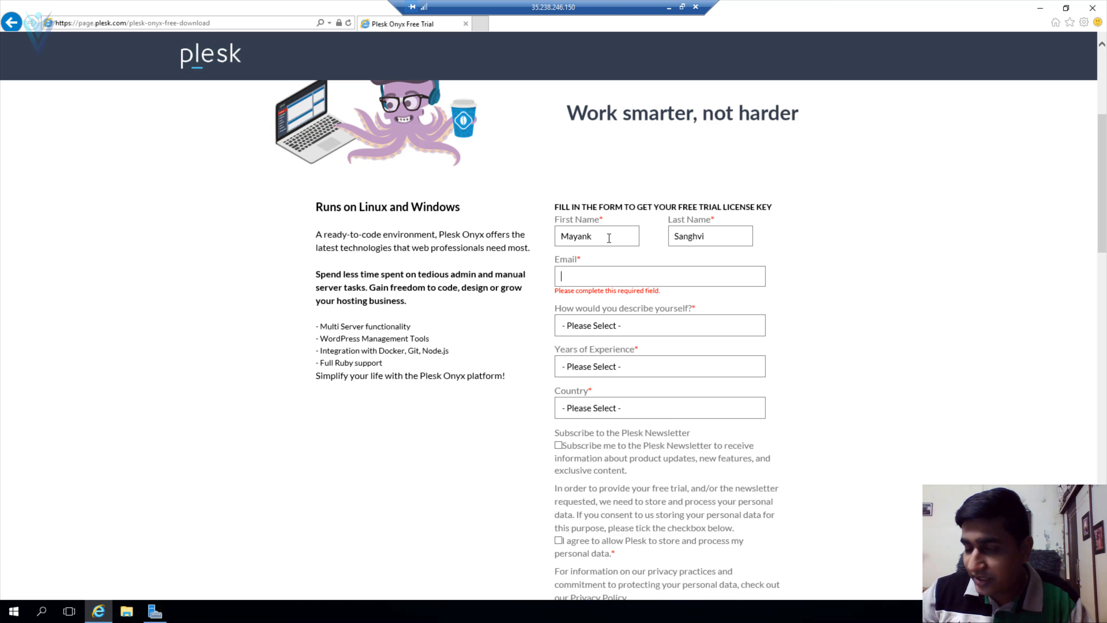
- Choose Developer as the role, pick the years of experience, and set the country to United States
{"action": "left_click", "coordinate": [668, 326]}
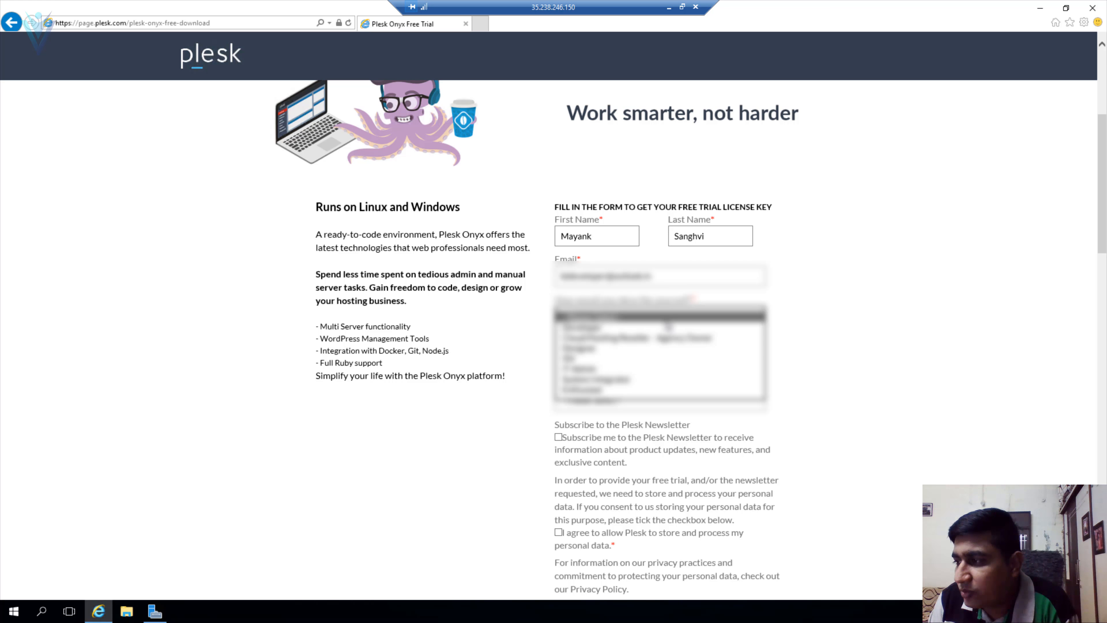
{"action": "left_click", "coordinate": [669, 338]}
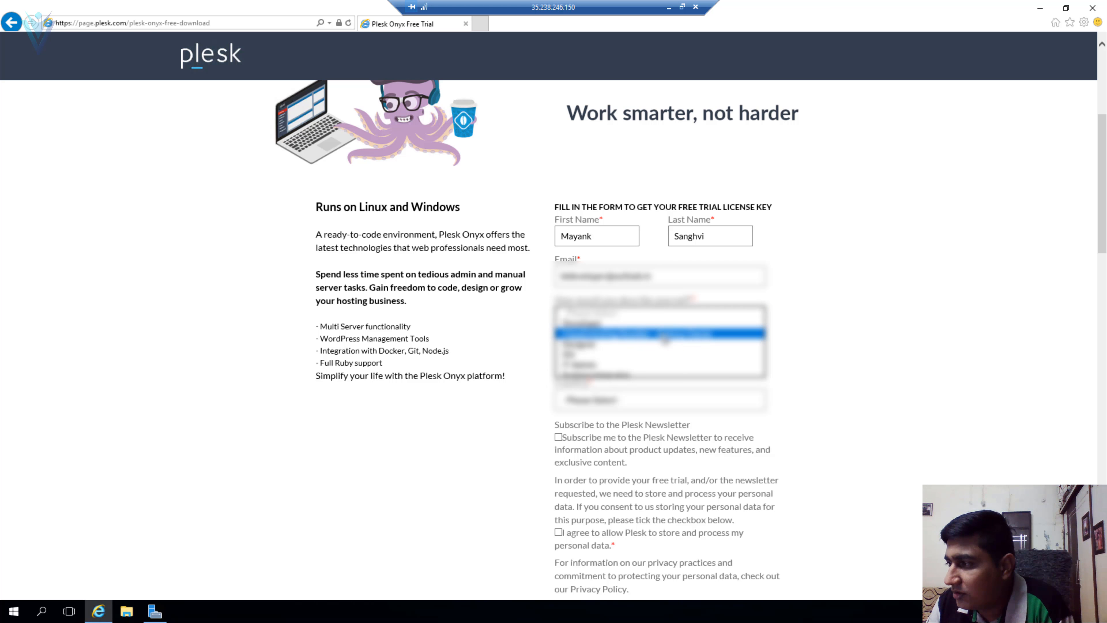
{"action": "left_click", "coordinate": [672, 326]}
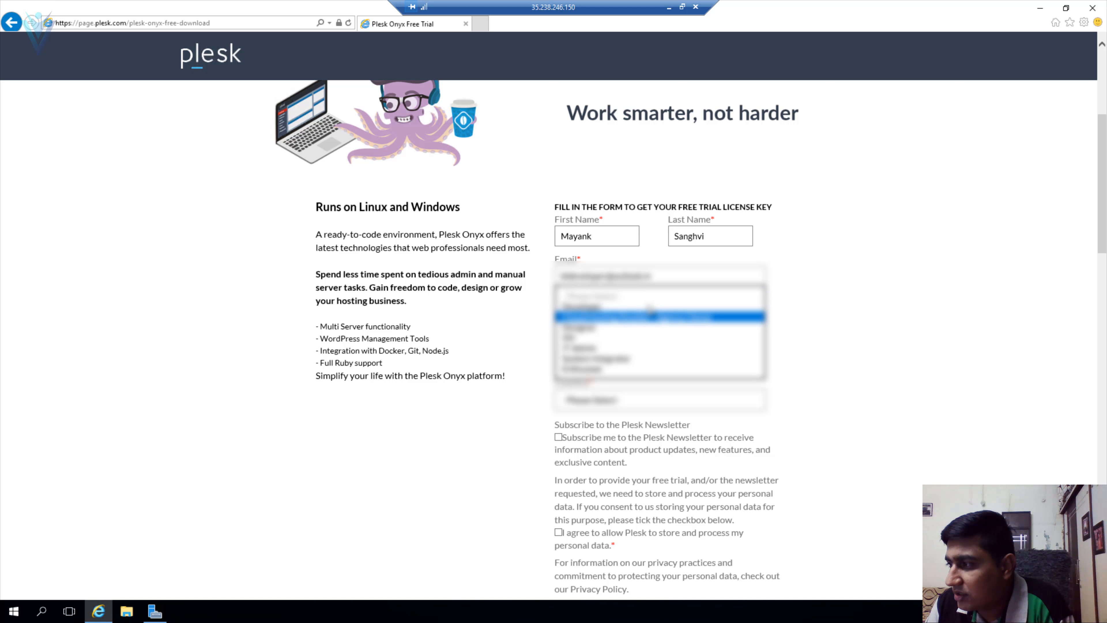
{"action": "left_click", "coordinate": [620, 366]}
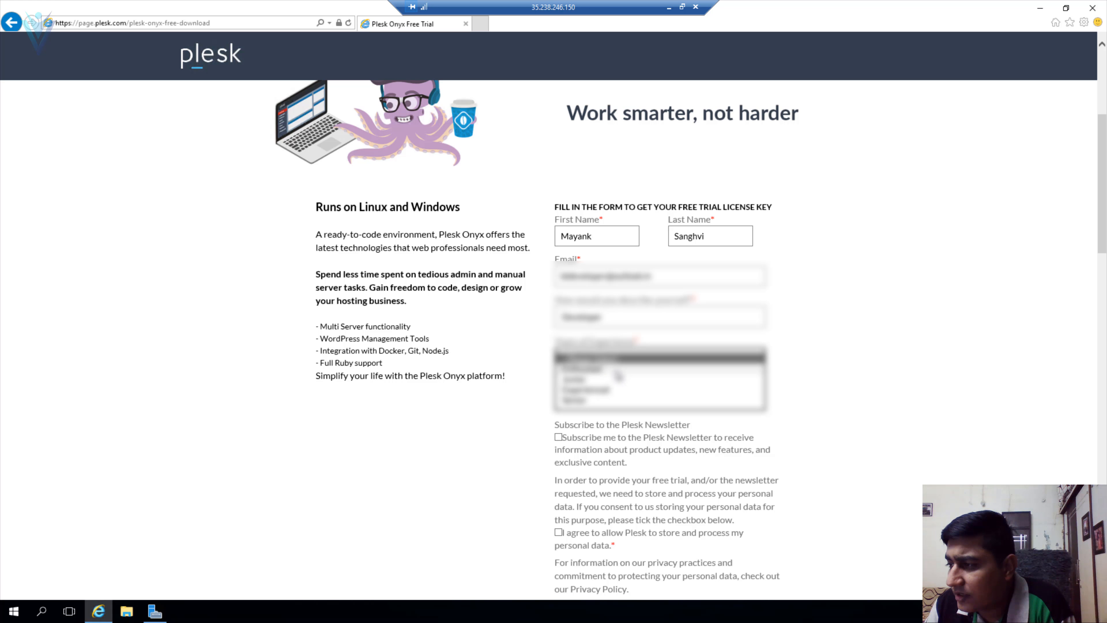
{"action": "left_click", "coordinate": [619, 391]}
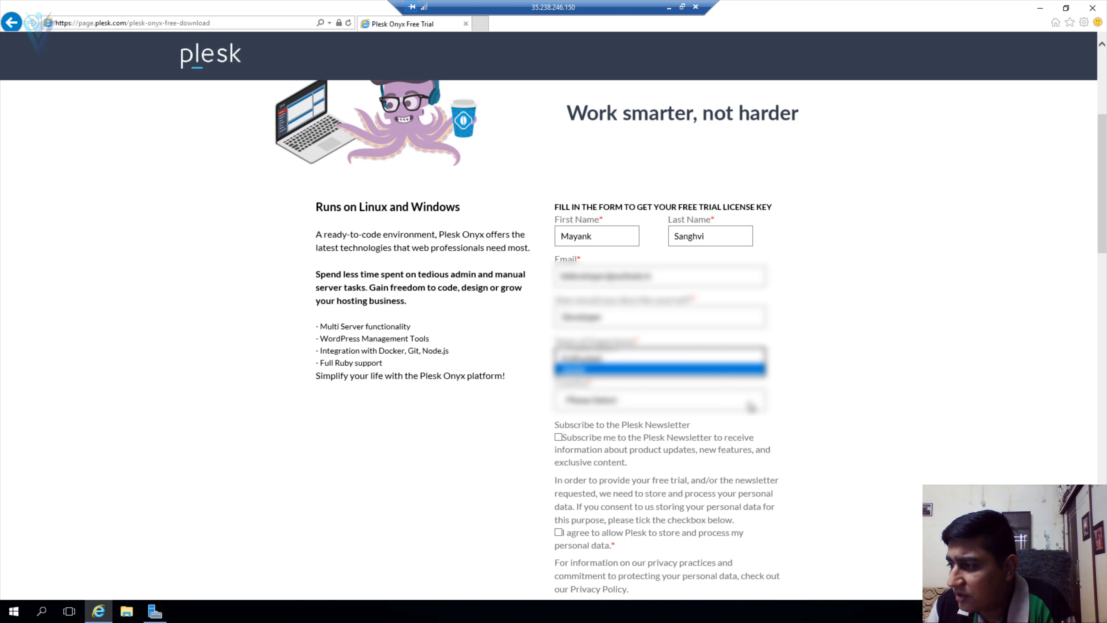
{"action": "left_click", "coordinate": [611, 407]}
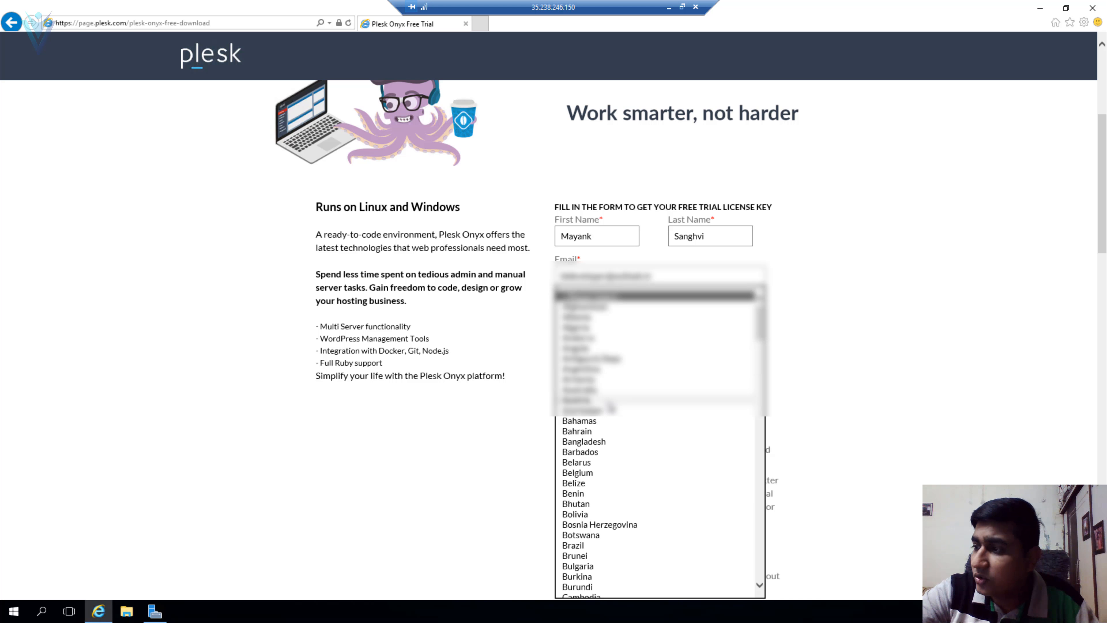
{"action": "type", "text": "united s"}
{"action": "key", "text": "Return"}
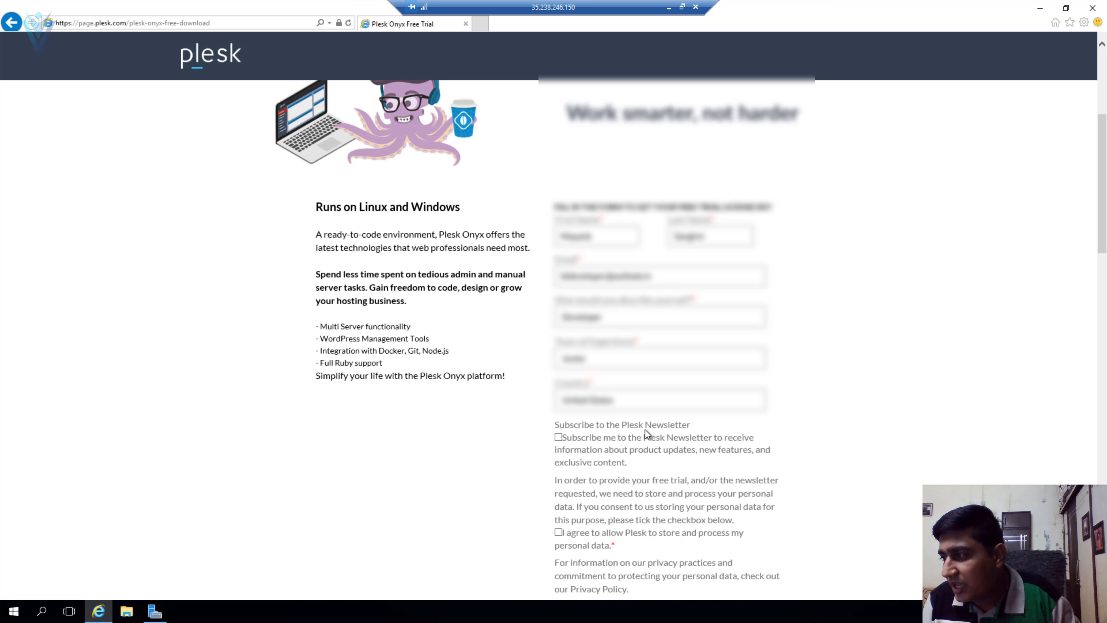
- Submit the completed form with Get My License Key Now!
{"action": "scroll", "coordinate": [756, 437], "scroll_direction": "down", "scroll_amount": 3}
{"action": "scroll", "coordinate": [741, 427], "scroll_direction": "up", "scroll_amount": 1}
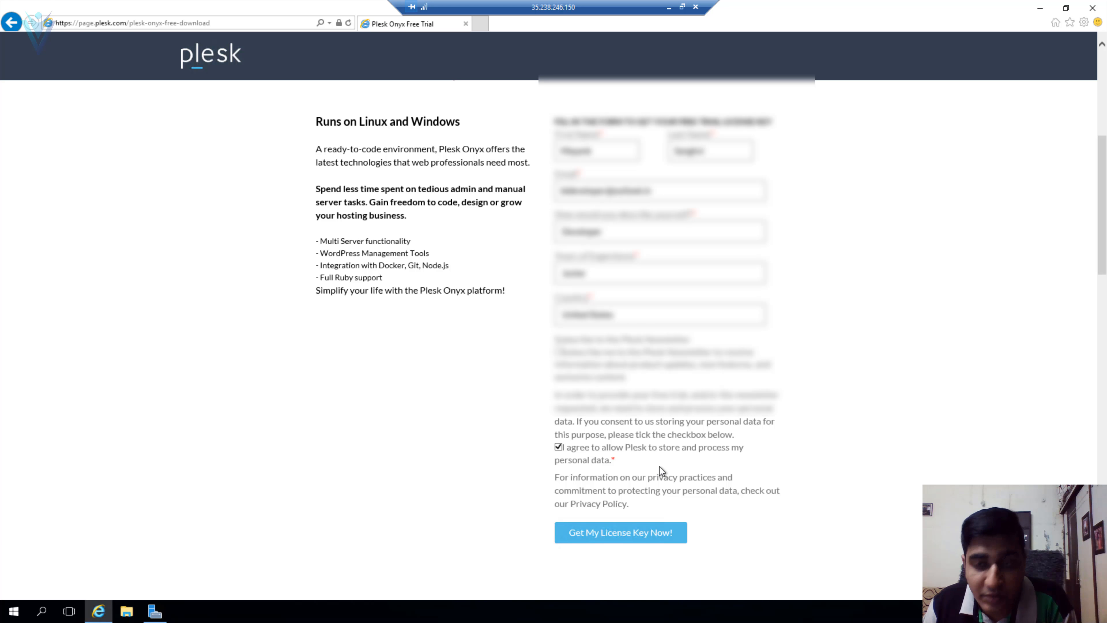
{"action": "scroll", "coordinate": [659, 465], "scroll_direction": "down", "scroll_amount": 5}
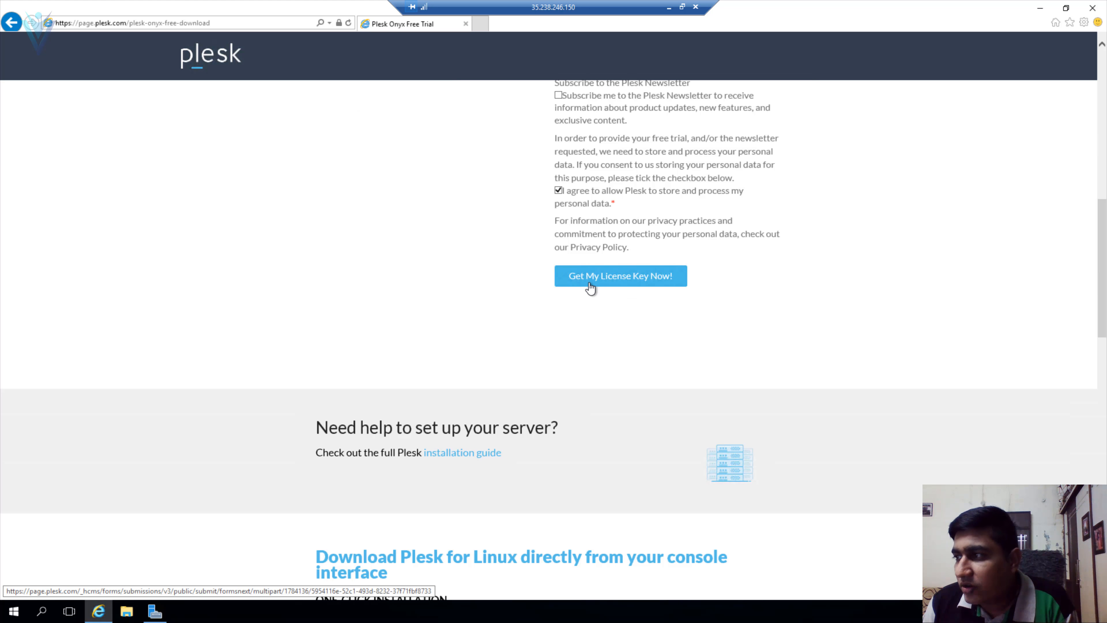
{"action": "left_click", "coordinate": [590, 283]}
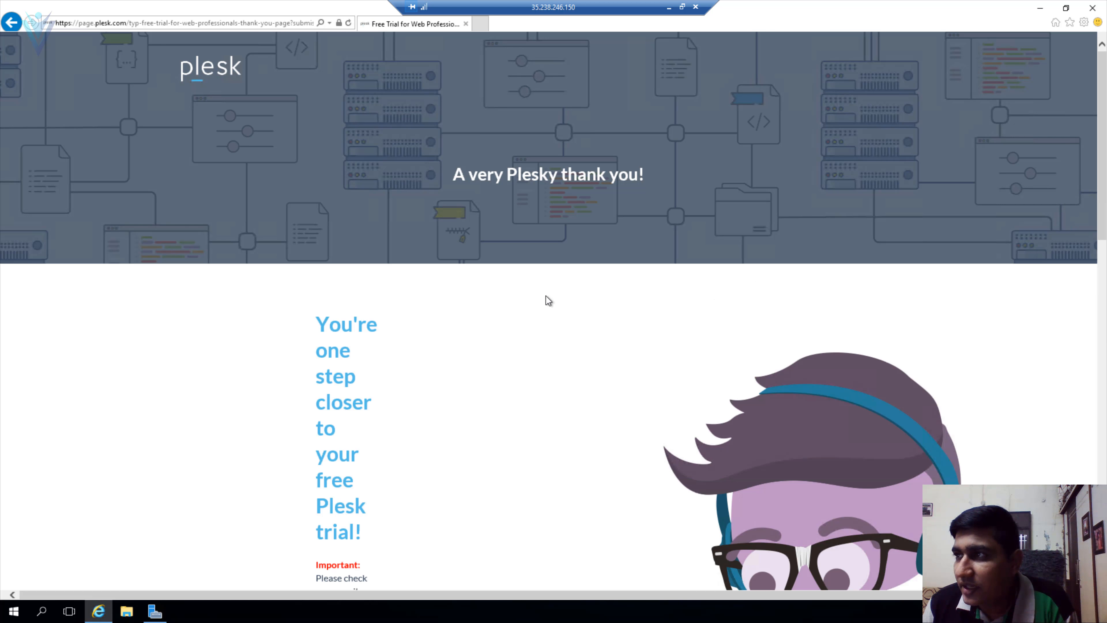
- Check the local article, view the Web Host, Web Pro and Web Admin trial keys, and open a new tab
{"action": "left_click", "coordinate": [669, 7]}
{"action": "key", "text": "alt+Tab"}
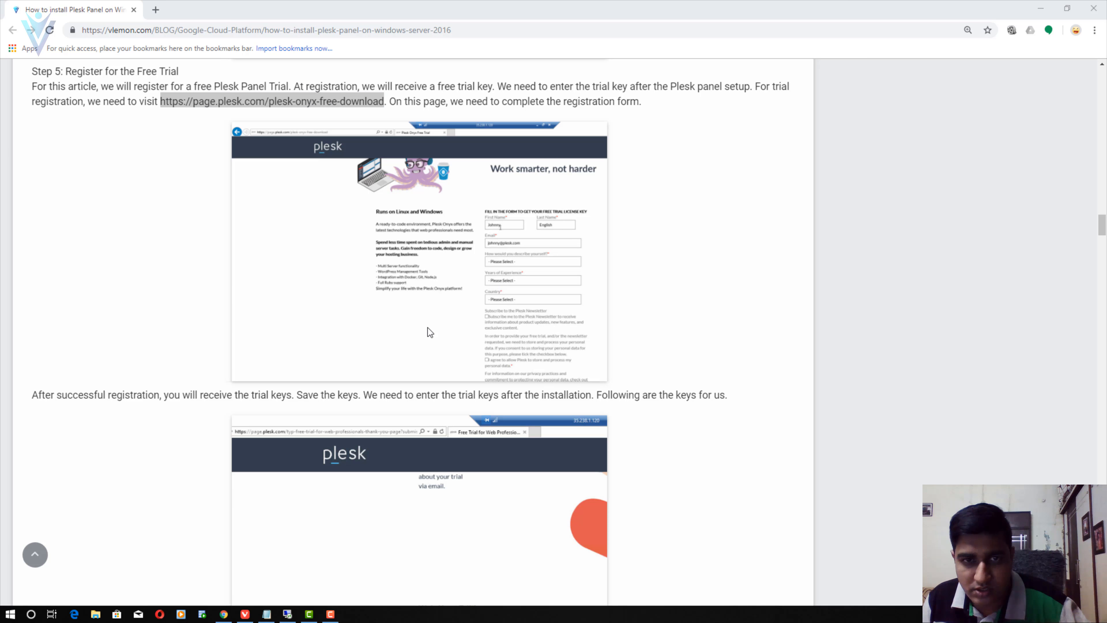
{"action": "scroll", "coordinate": [549, 375], "scroll_direction": "down", "scroll_amount": 15}
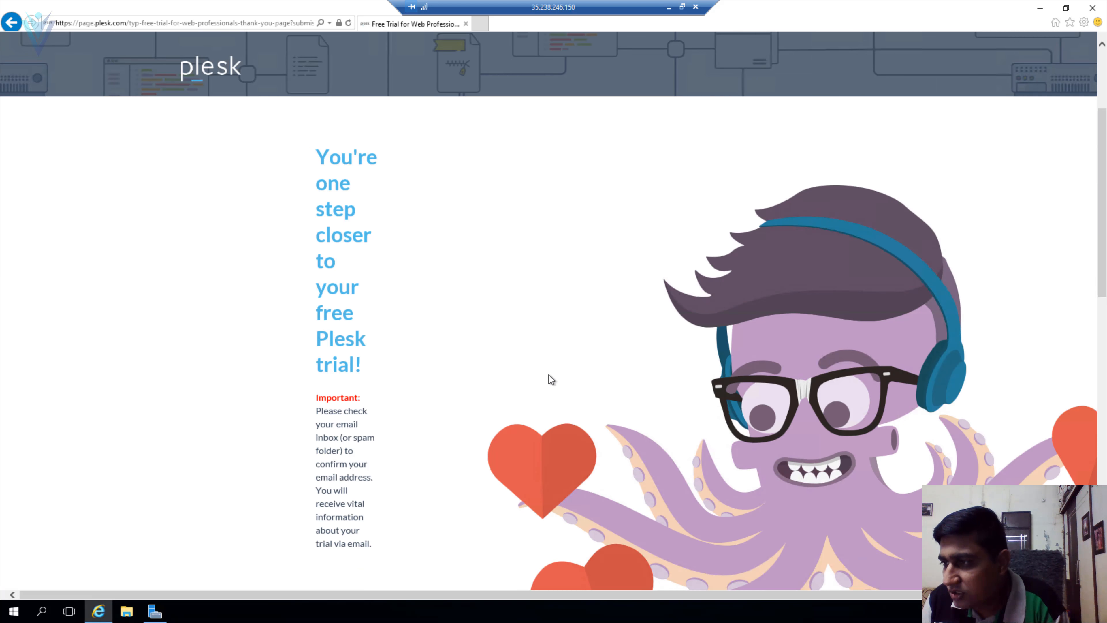
{"action": "scroll", "coordinate": [444, 305], "scroll_direction": "up", "scroll_amount": 5}
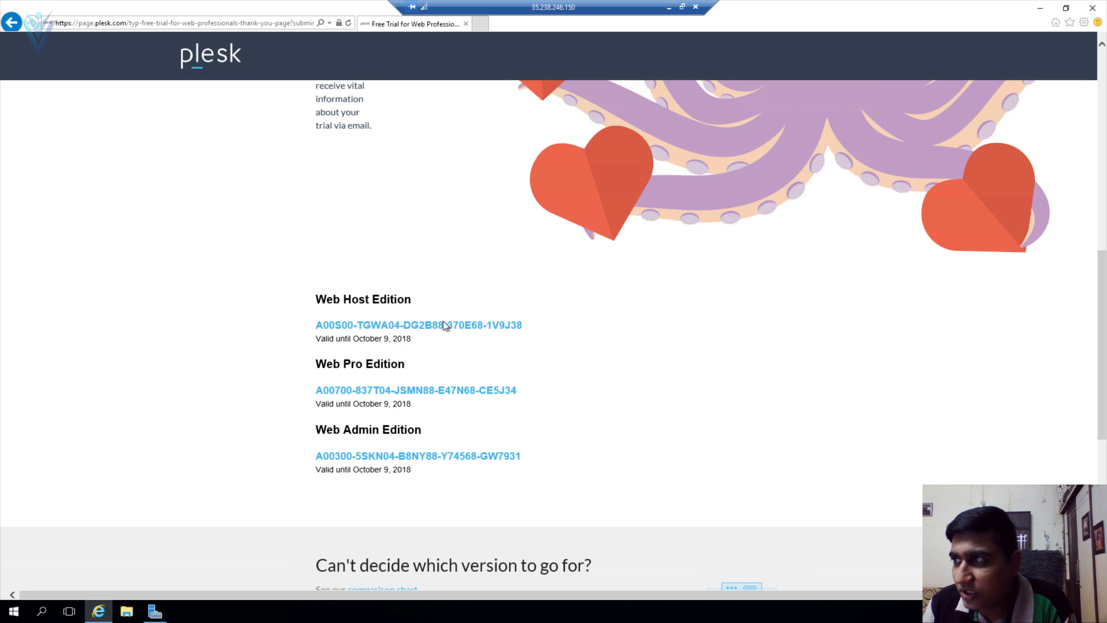
{"action": "left_click", "coordinate": [483, 24]}
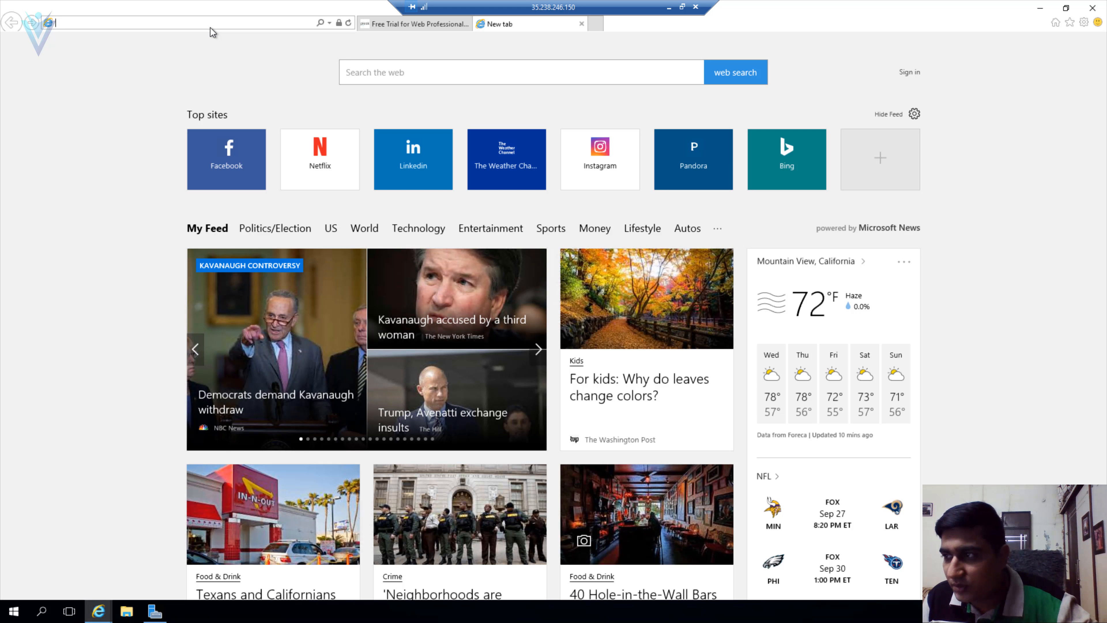
- Load the Plesk free-download page in the new tab and scroll to the Plesk Windows Installer section
{"action": "type", "text": "https://page.plesk.com/plesk-onyx-free-download"}
{"action": "key", "text": "Return"}
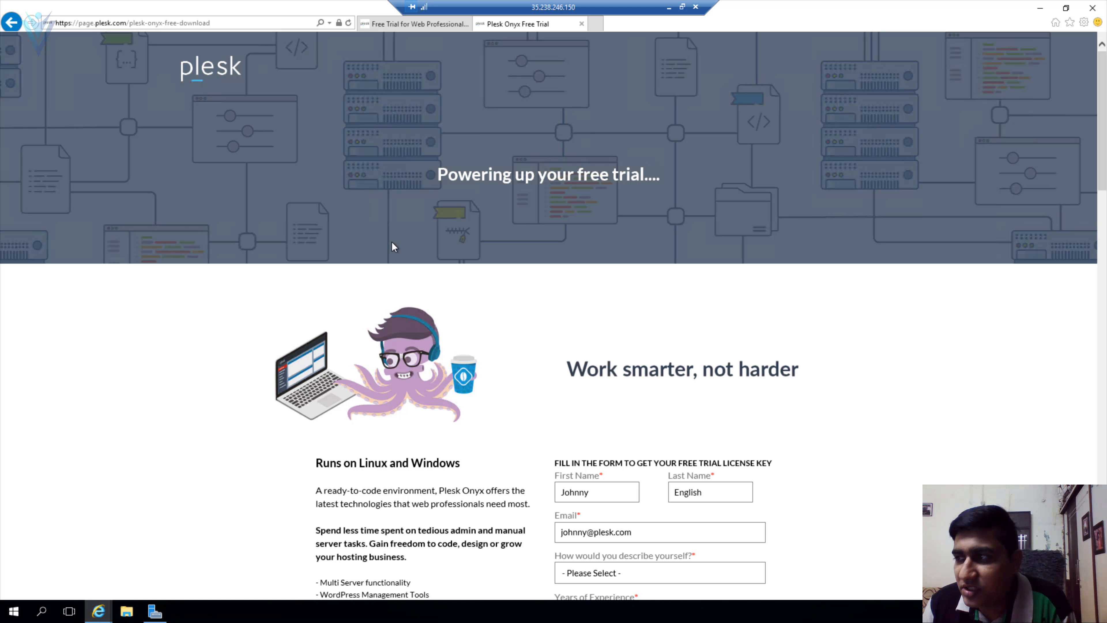
{"action": "scroll", "coordinate": [393, 242], "scroll_direction": "down", "scroll_amount": 15}
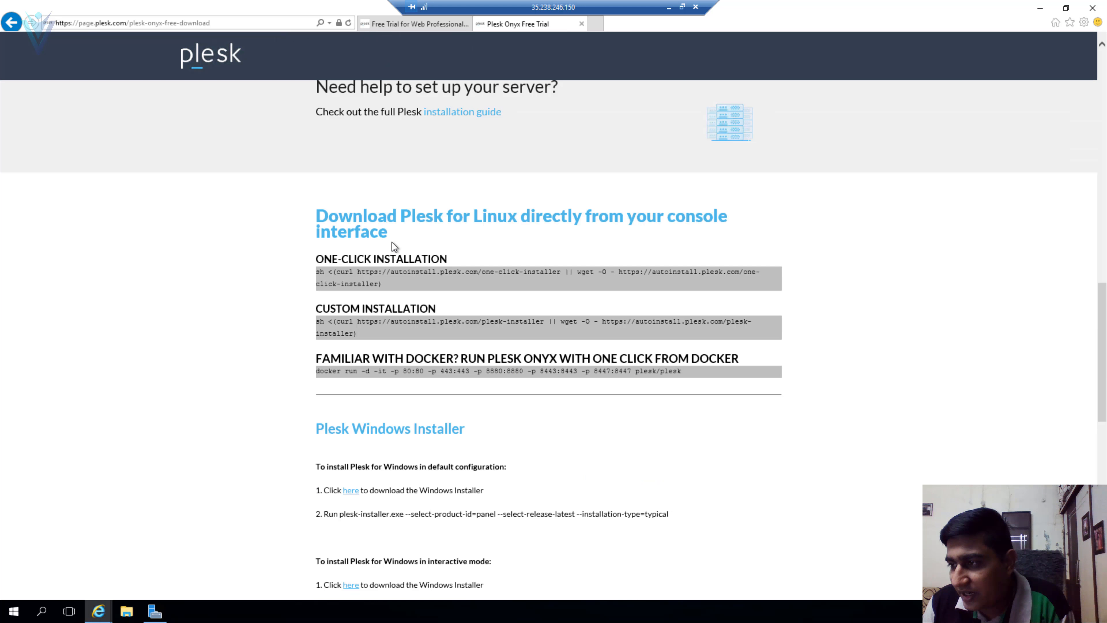
{"action": "scroll", "coordinate": [392, 242], "scroll_direction": "down", "scroll_amount": 5}
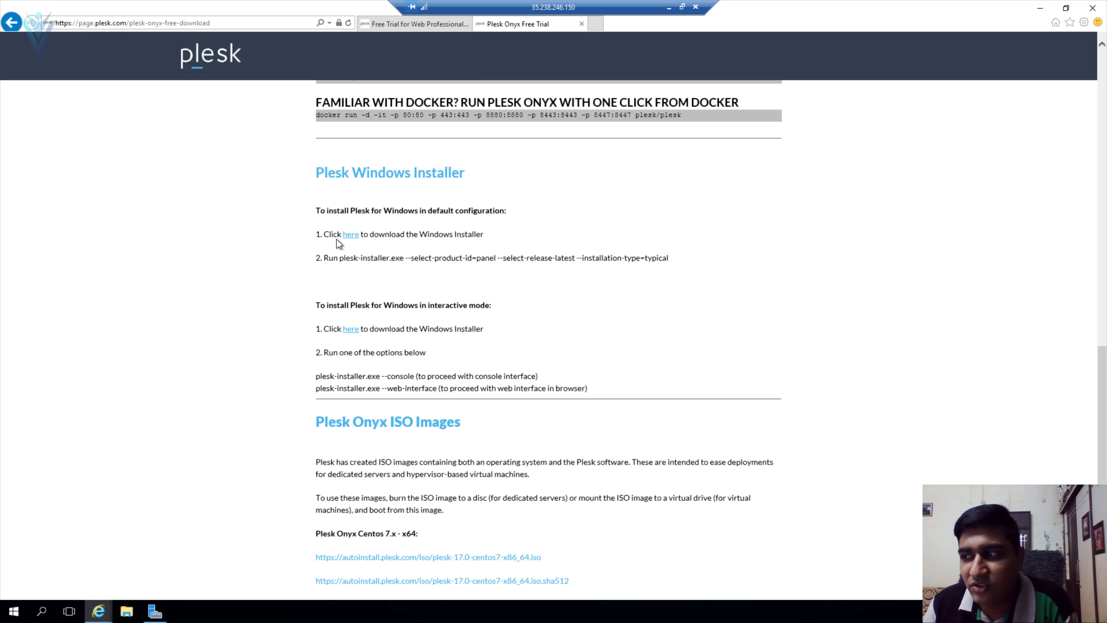
{"action": "scroll", "coordinate": [415, 313], "scroll_direction": "down", "scroll_amount": 4}
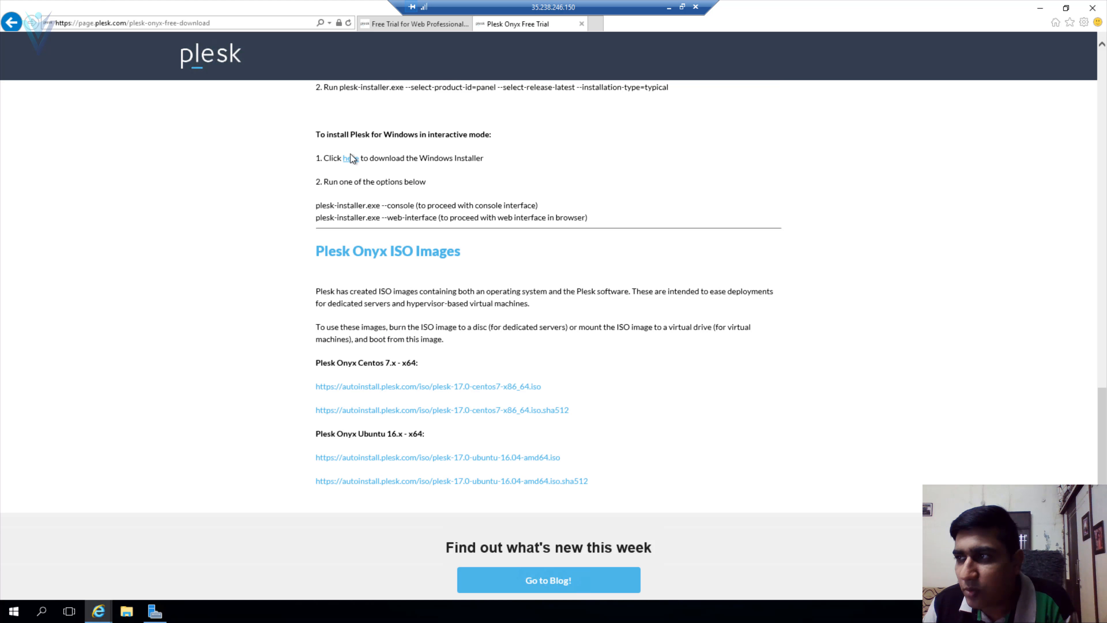
- Download the interactive-mode plesk-installer.exe, save it, and run it
{"action": "left_click_drag", "start_coordinate": [326, 134], "coordinate": [475, 135]}
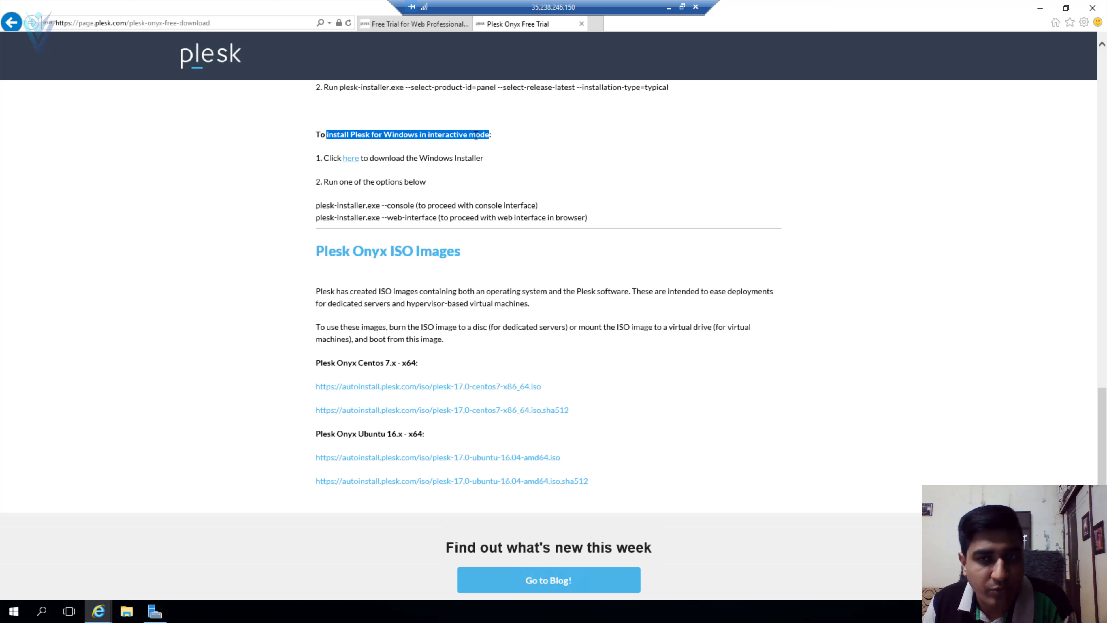
{"action": "left_click", "coordinate": [352, 159]}
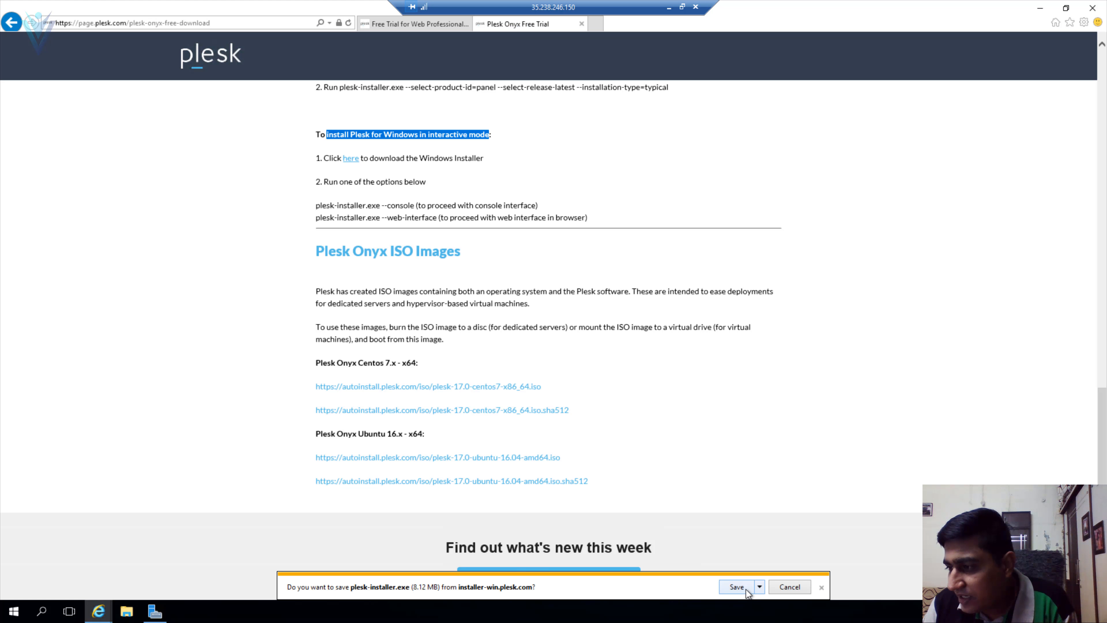
{"action": "left_click", "coordinate": [746, 589]}
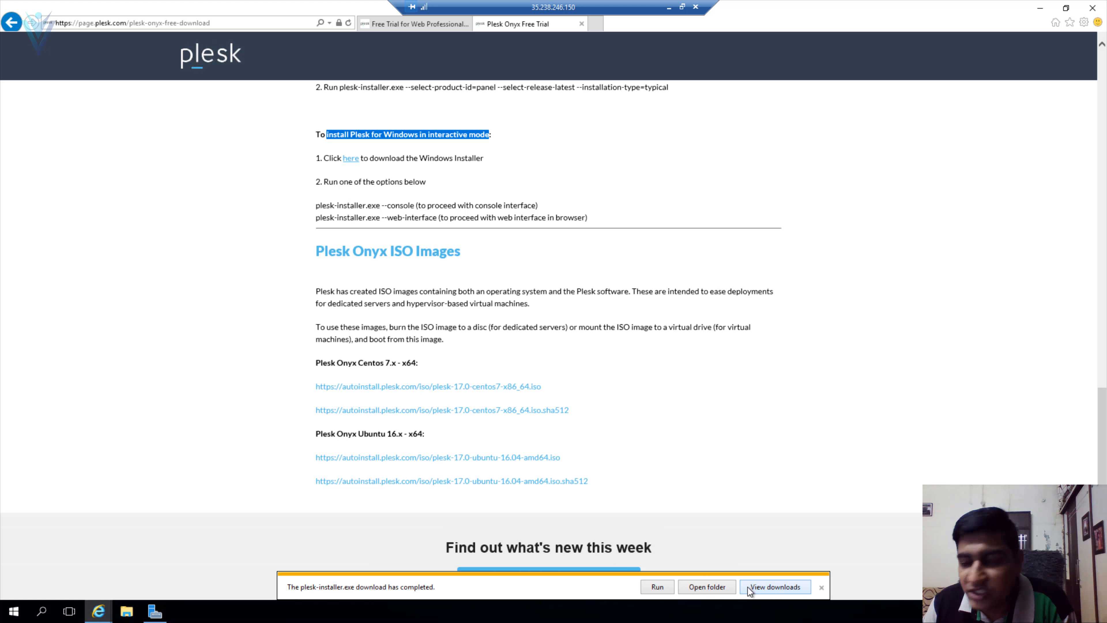
{"action": "left_click", "coordinate": [657, 587]}
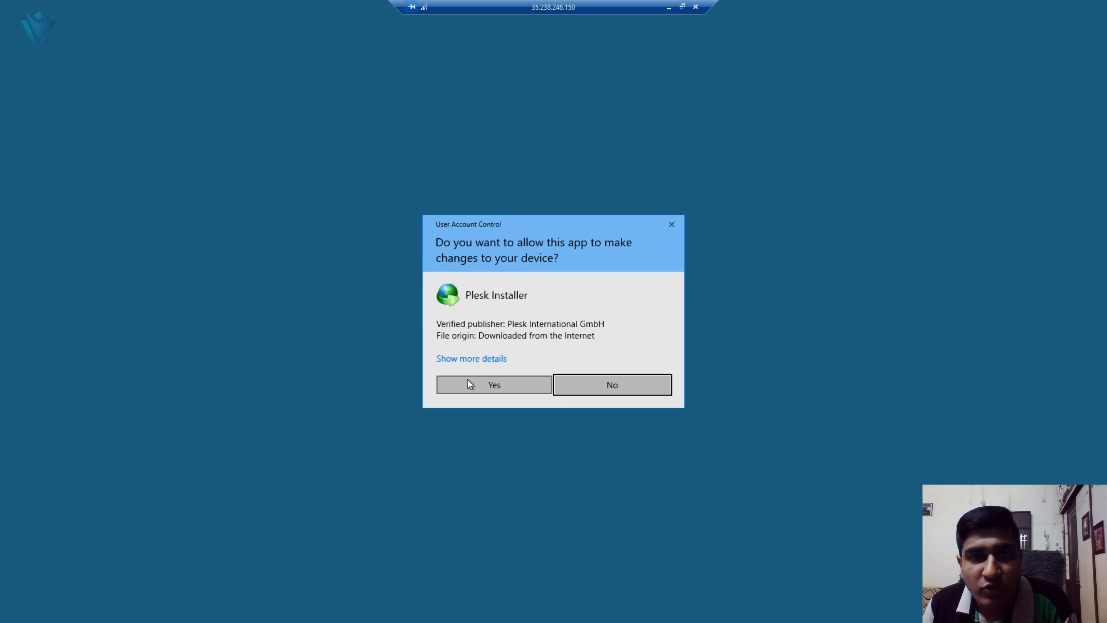
- Allow Plesk Installer through UAC, rearrange its windows, and maximize the localhost:8447 login page
{"action": "left_click", "coordinate": [469, 383]}
{"action": "left_click_drag", "start_coordinate": [347, 106], "coordinate": [347, 130]}
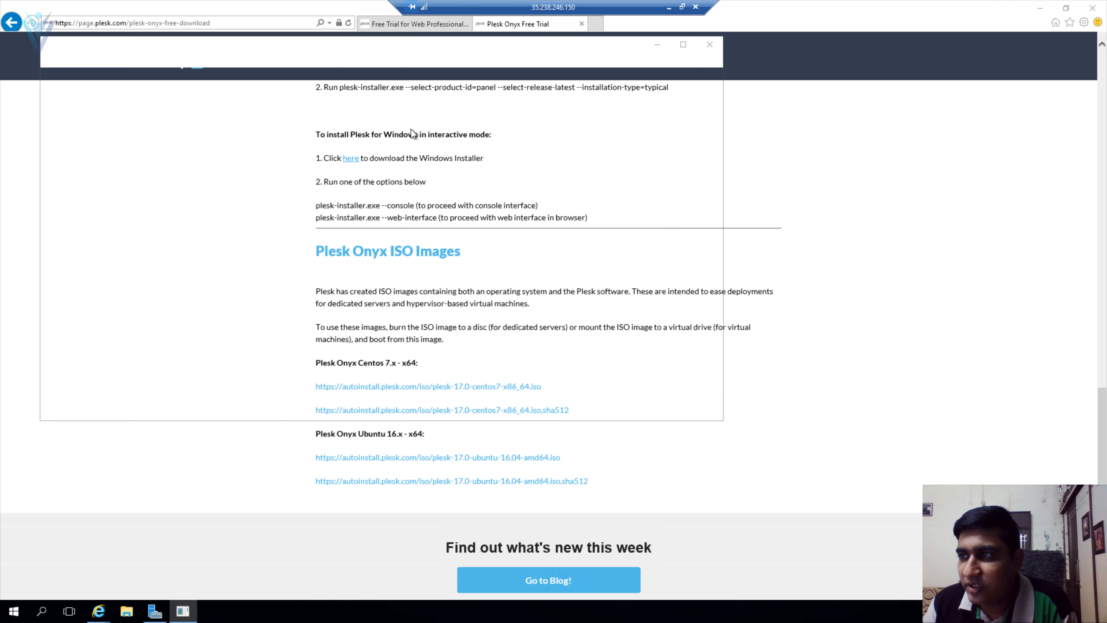
{"action": "left_click_drag", "start_coordinate": [210, 44], "coordinate": [329, 75]}
{"action": "double_click", "coordinate": [330, 75]}
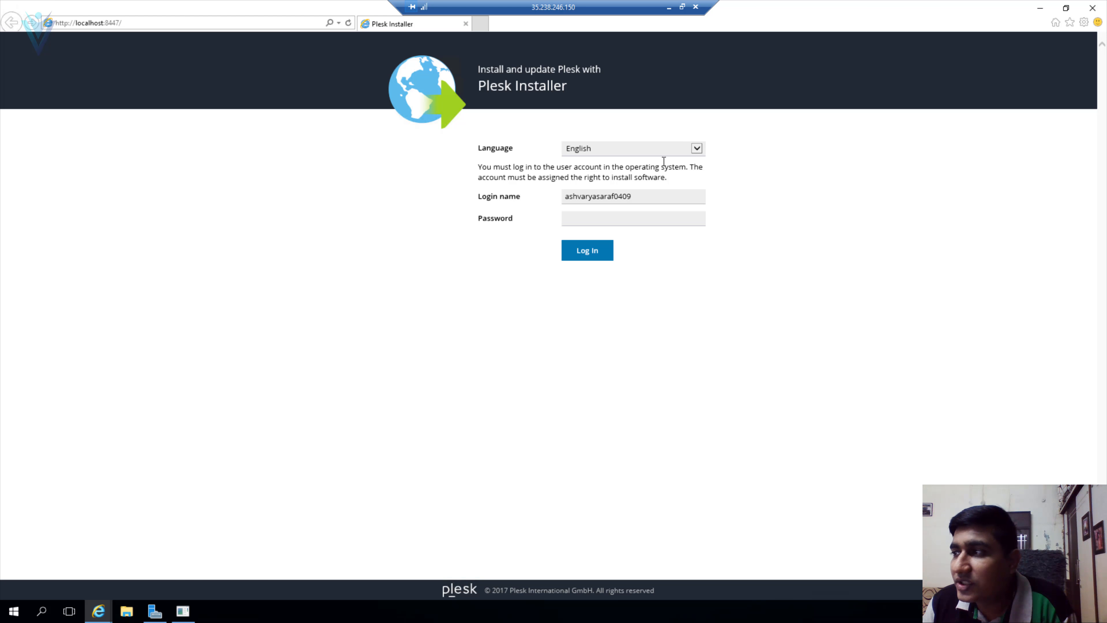
- Keep English as the language, paste the server account's password from Notepad, and log in to Plesk Installer
{"action": "left_click", "coordinate": [643, 147]}
{"action": "left_click", "coordinate": [634, 146]}
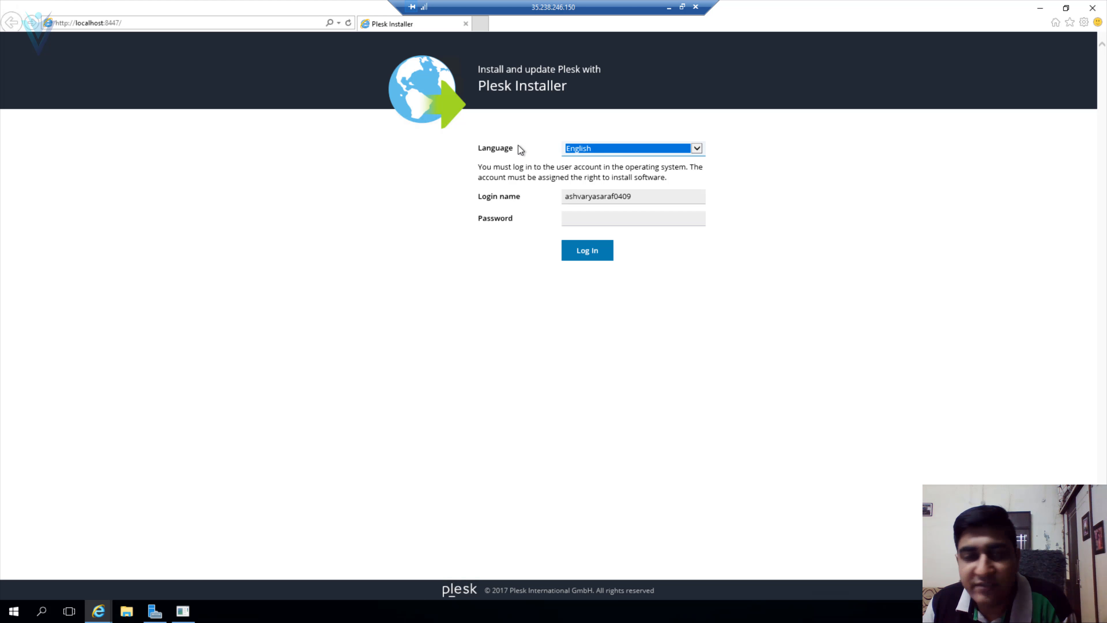
{"action": "left_click", "coordinate": [632, 197]}
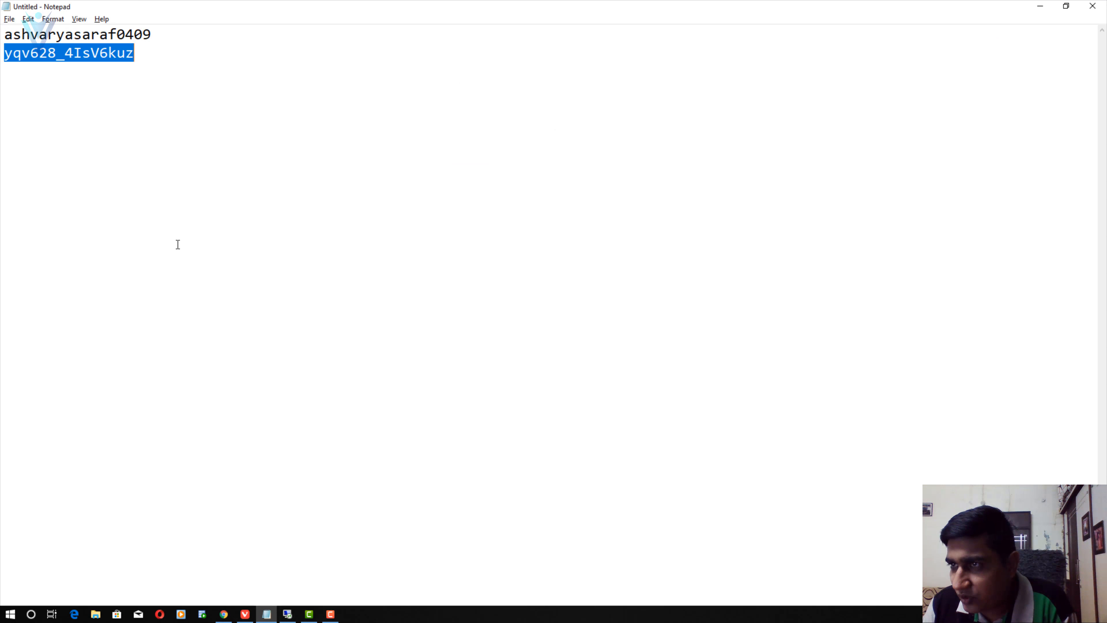
{"action": "right_click", "coordinate": [100, 52]}
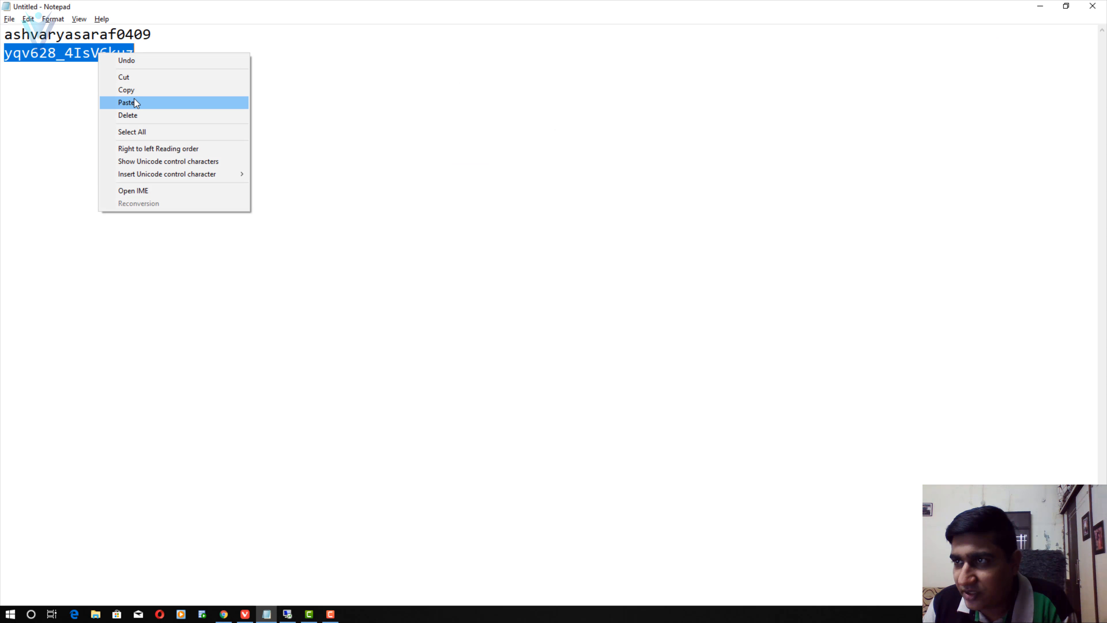
{"action": "left_click", "coordinate": [131, 89]}
{"action": "left_click", "coordinate": [287, 614]}
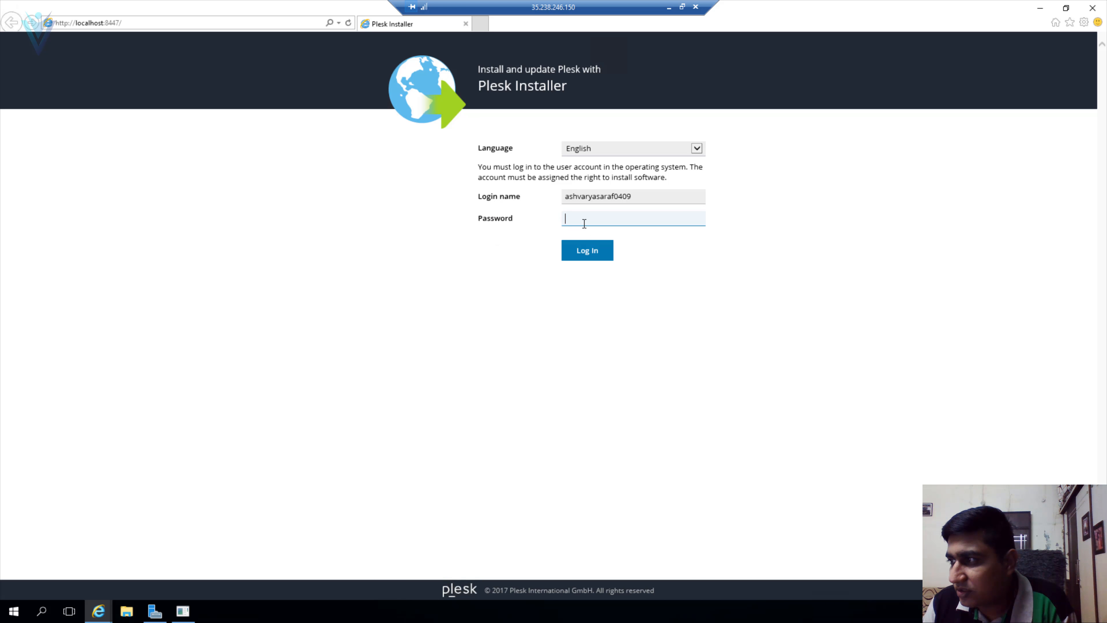
{"action": "right_click", "coordinate": [584, 223]}
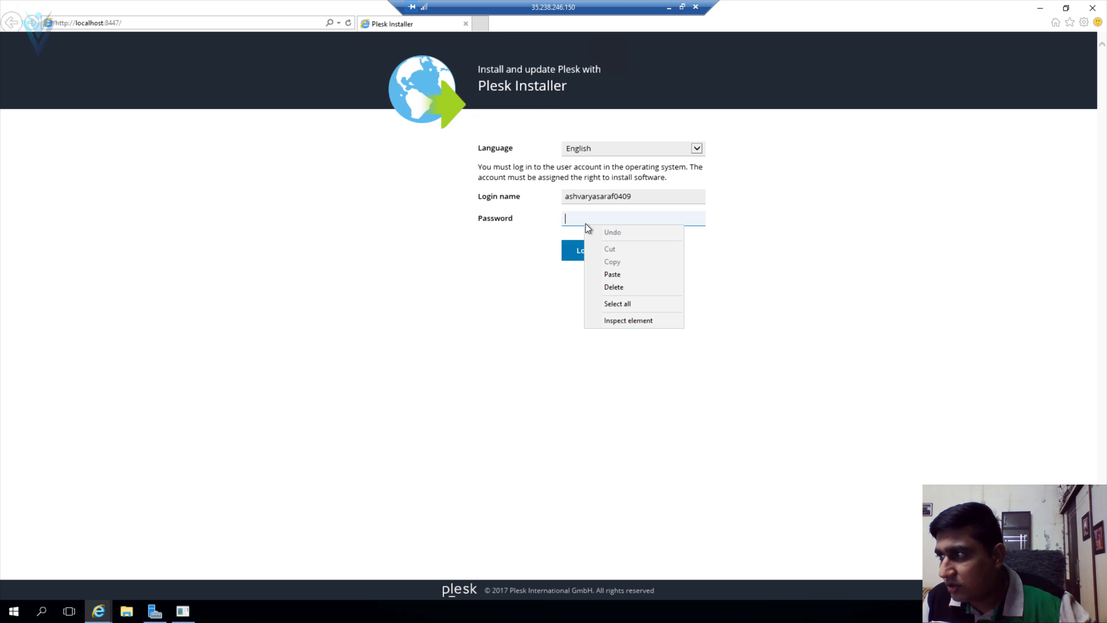
{"action": "left_click", "coordinate": [612, 275]}
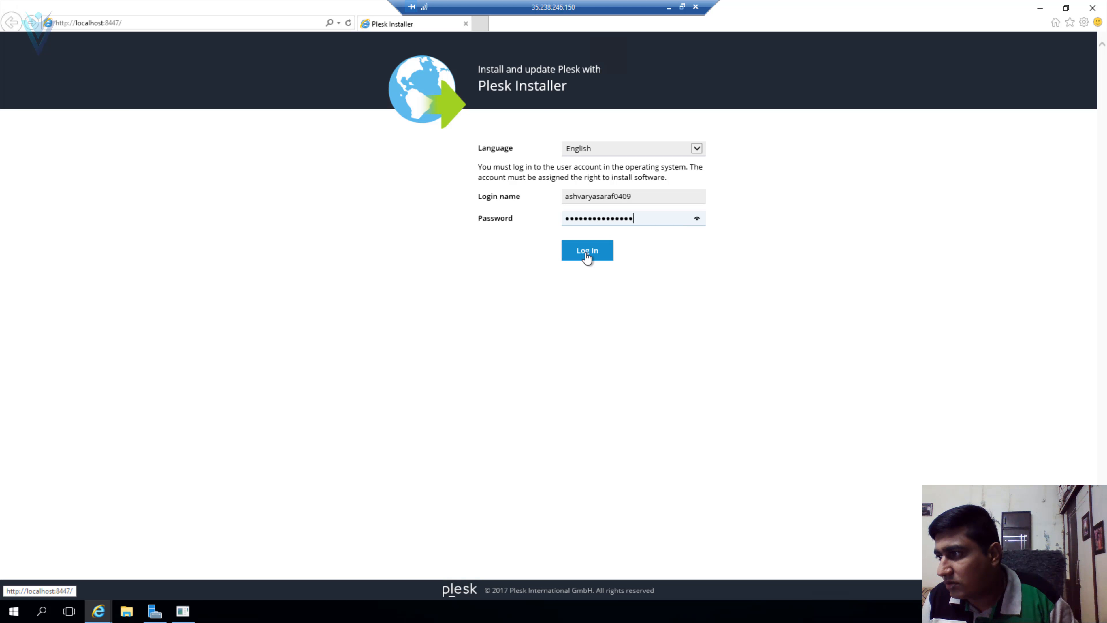
{"action": "left_click", "coordinate": [587, 253]}
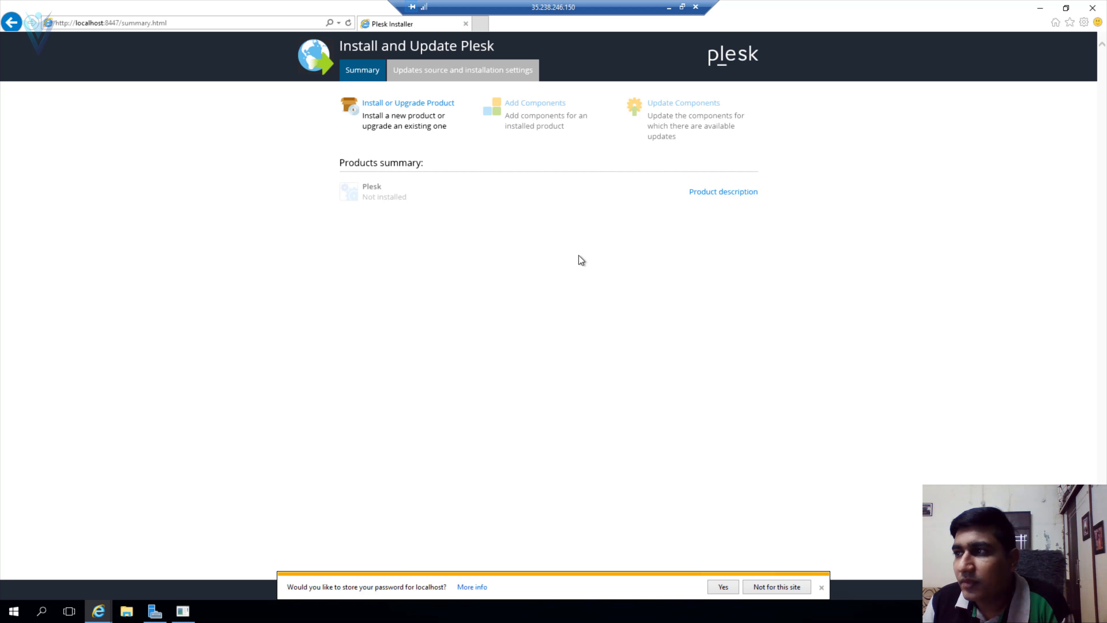
- Select Plesk Onyx 17.8.11 (Stable) for installation under Install or Upgrade Product
{"action": "left_click", "coordinate": [408, 102]}
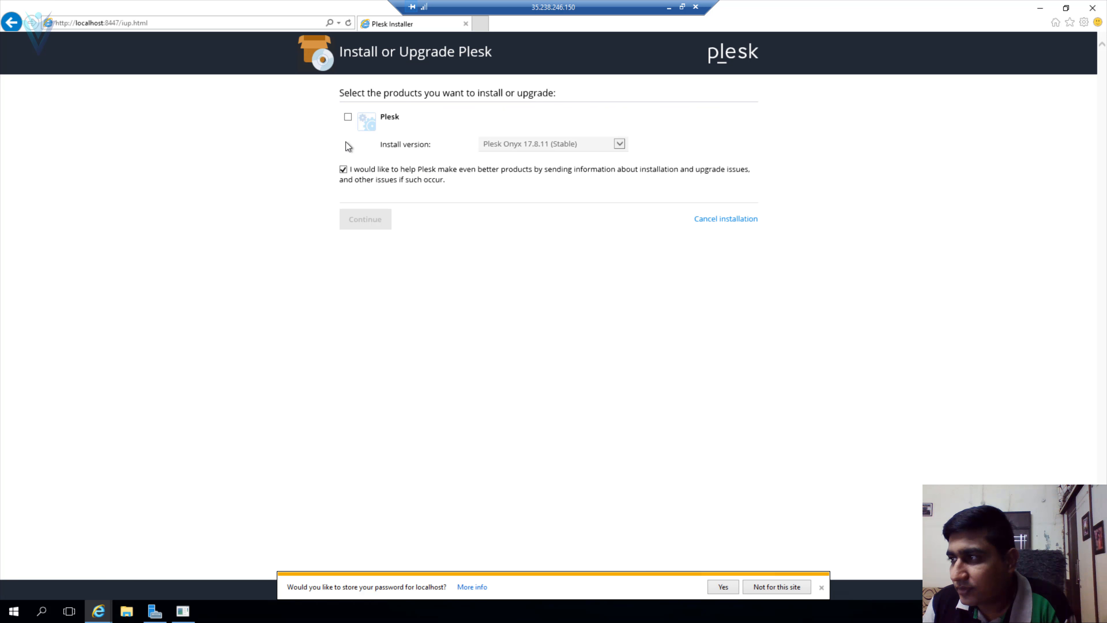
{"action": "left_click", "coordinate": [367, 122]}
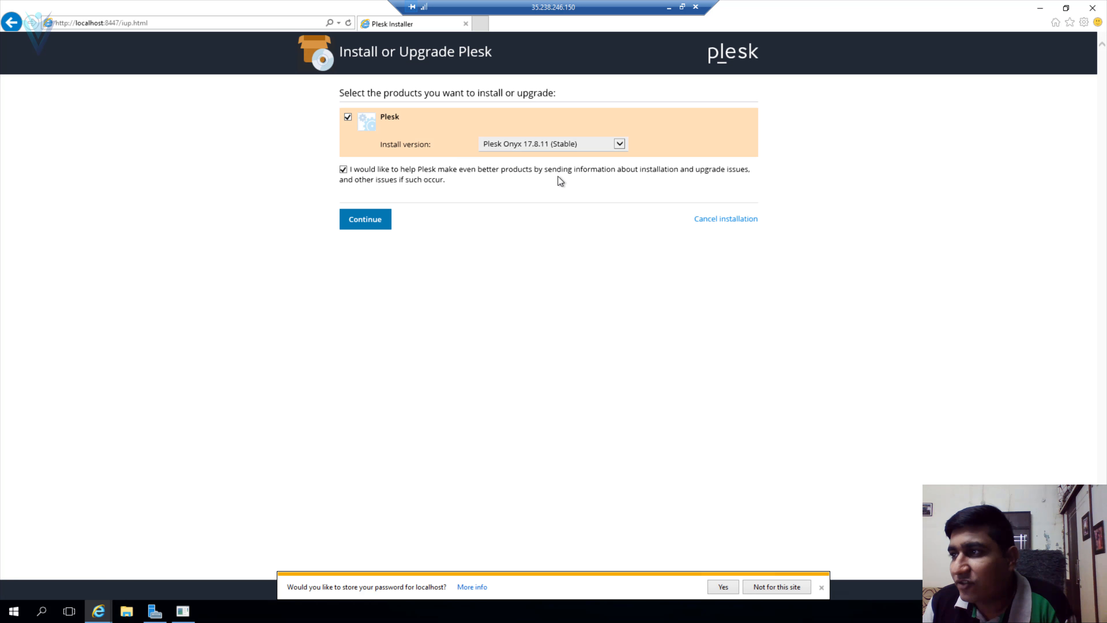
{"action": "left_click", "coordinate": [622, 144]}
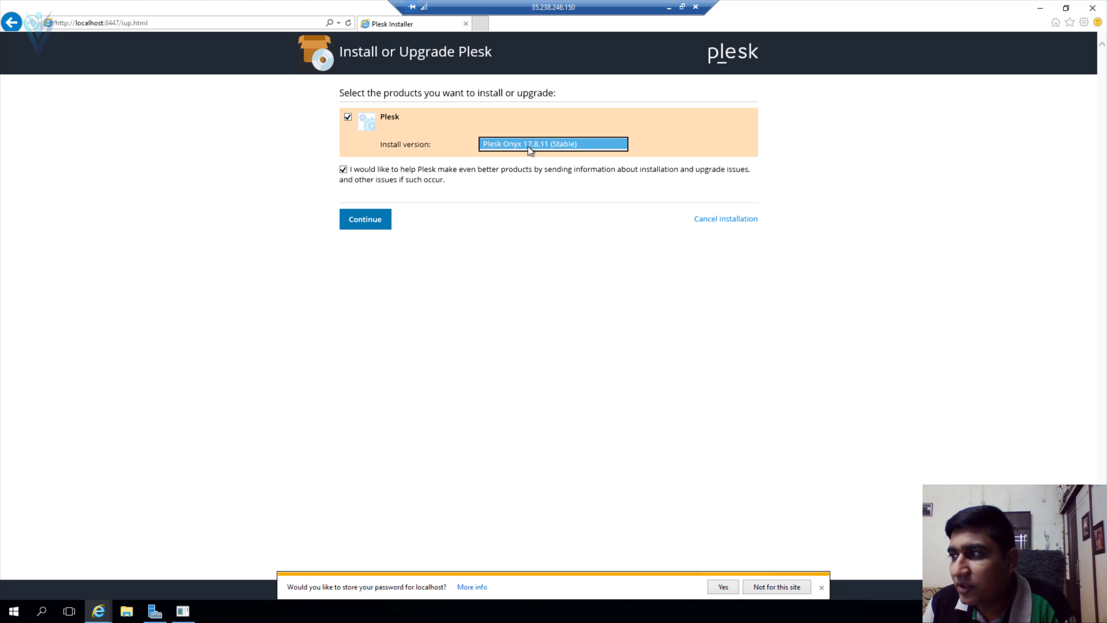
{"action": "left_click", "coordinate": [365, 219]}
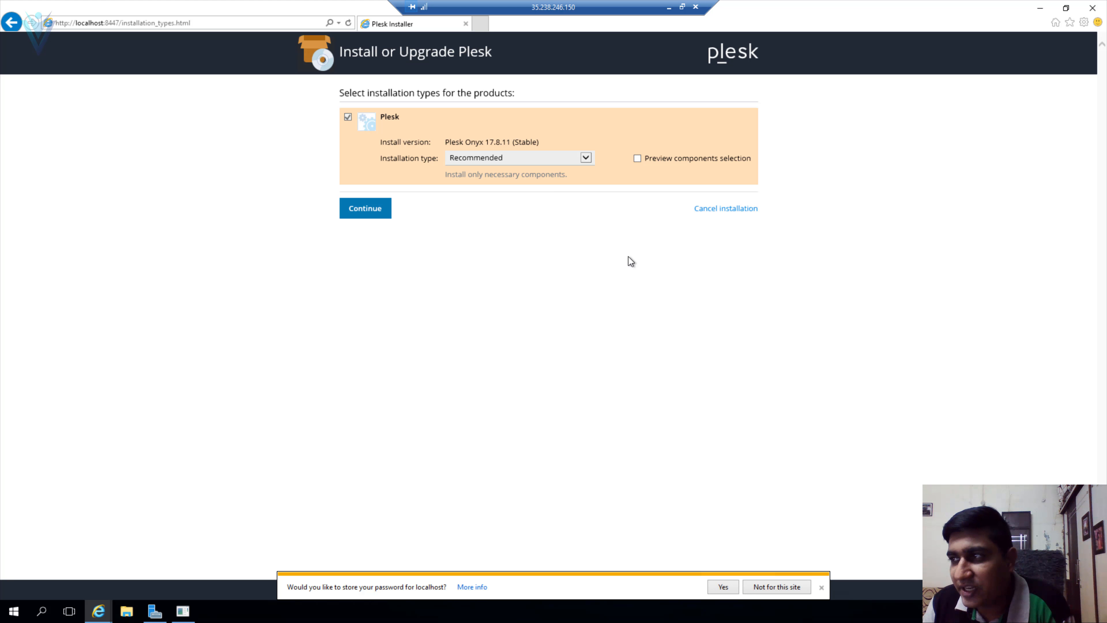
- Set the installation type to Full with Preview components selection enabled, and continue
{"action": "left_click", "coordinate": [523, 157]}
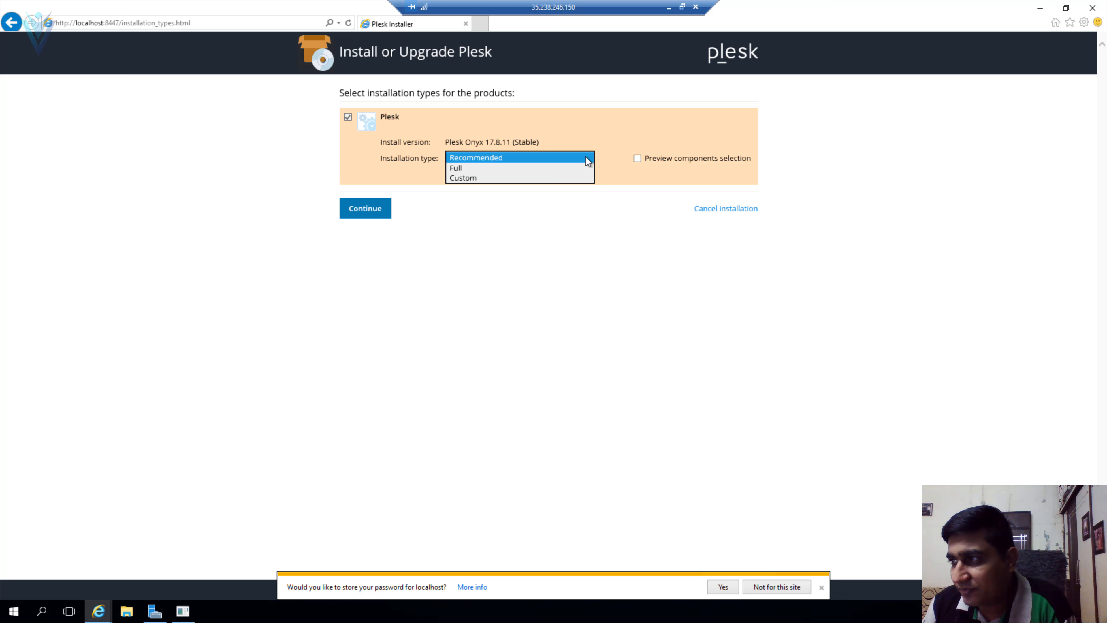
{"action": "left_click", "coordinate": [523, 170]}
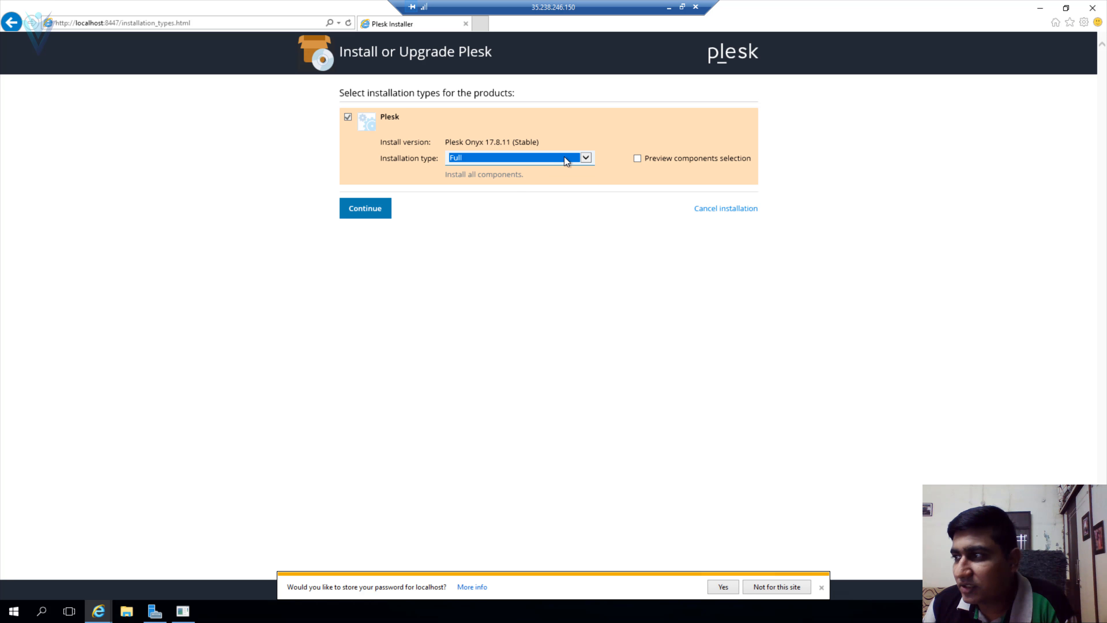
{"action": "left_click", "coordinate": [585, 158]}
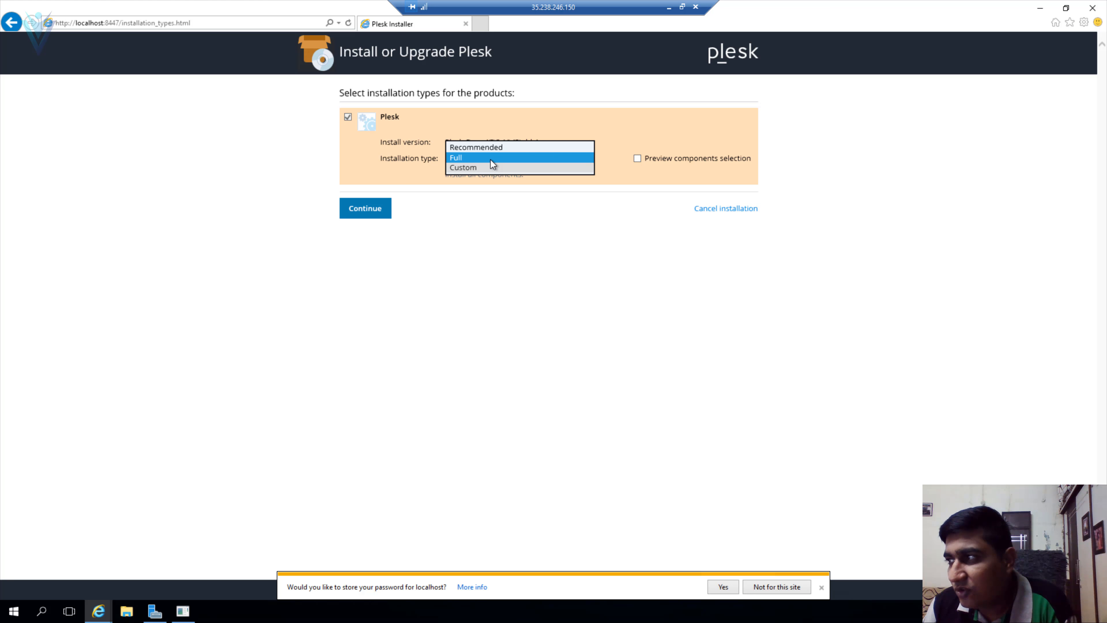
{"action": "left_click", "coordinate": [496, 160]}
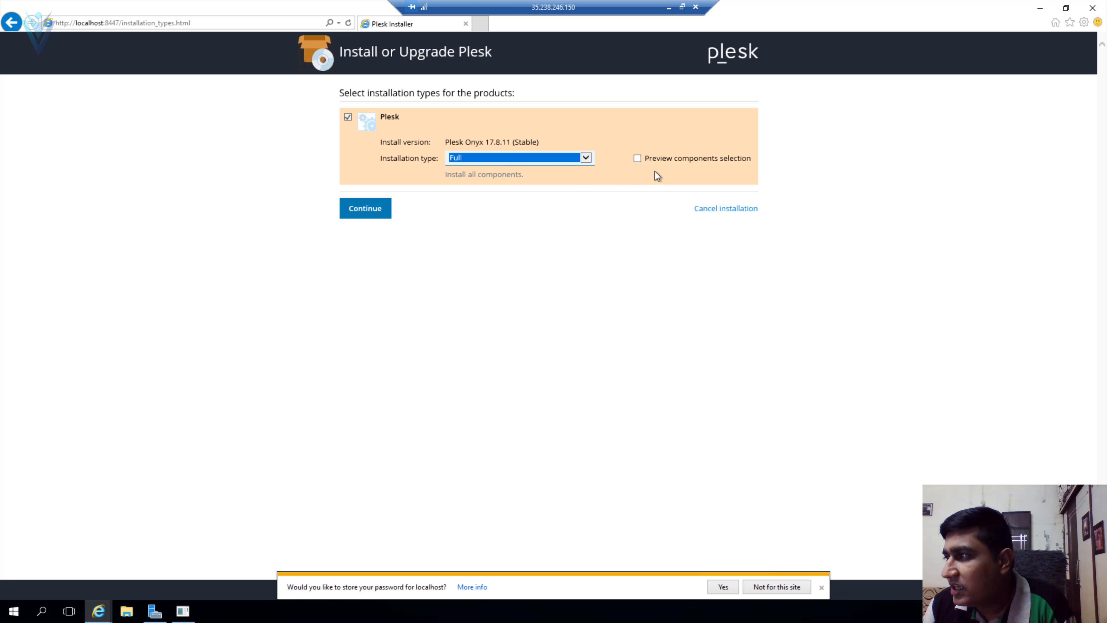
{"action": "left_click", "coordinate": [637, 158]}
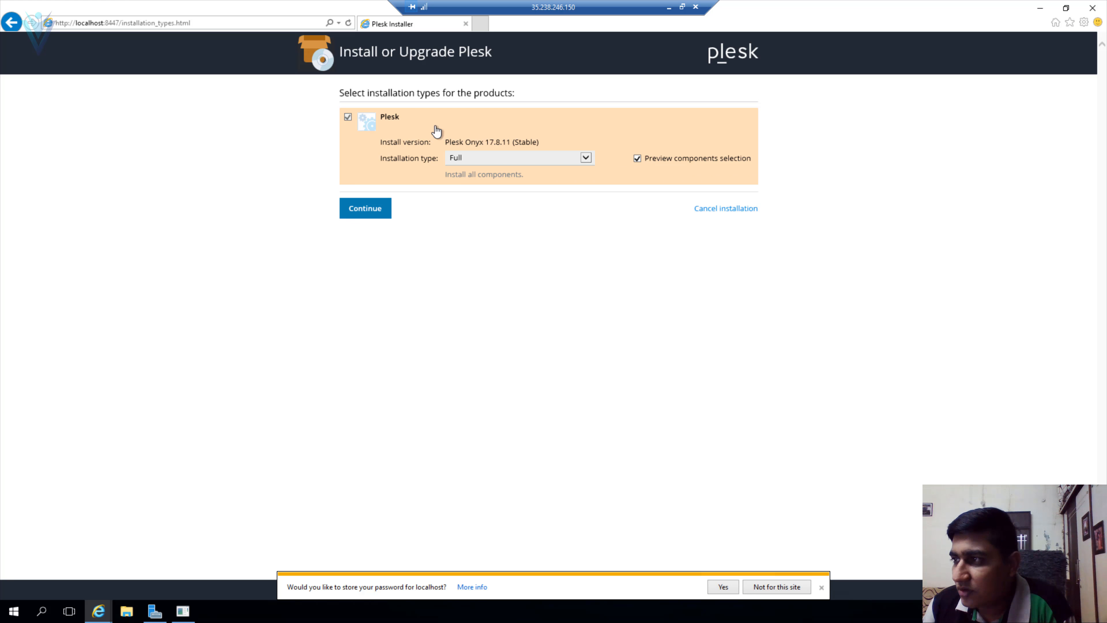
{"action": "left_click", "coordinate": [367, 221]}
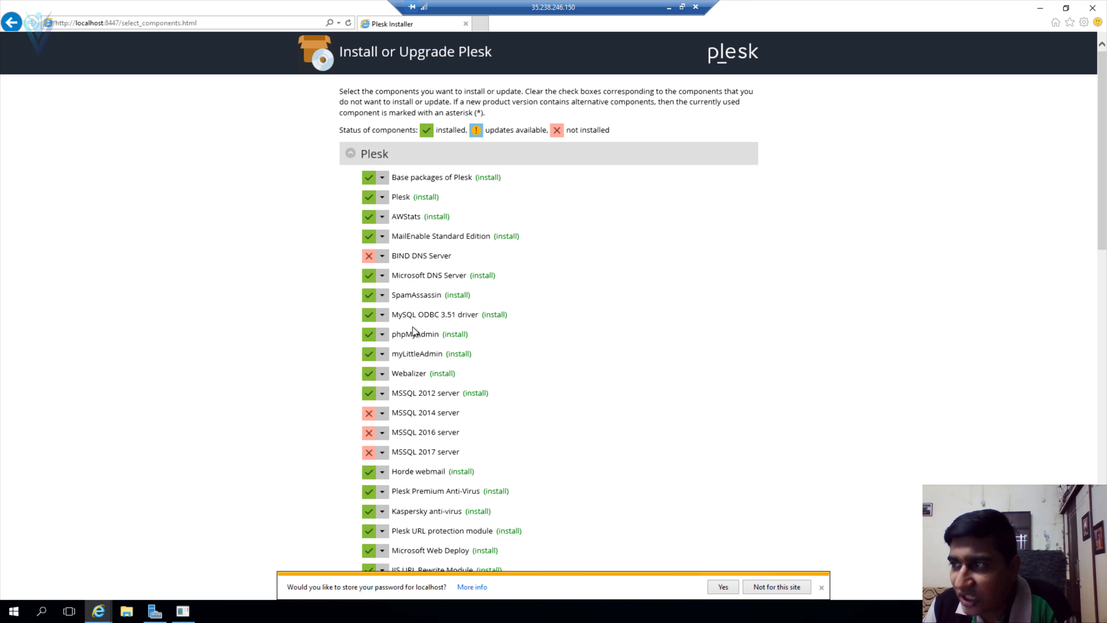
- Exclude MSSQL 2012 server and include MSSQL 2017 server in the installation
{"action": "left_click", "coordinate": [382, 393]}
{"action": "left_click", "coordinate": [384, 412]}
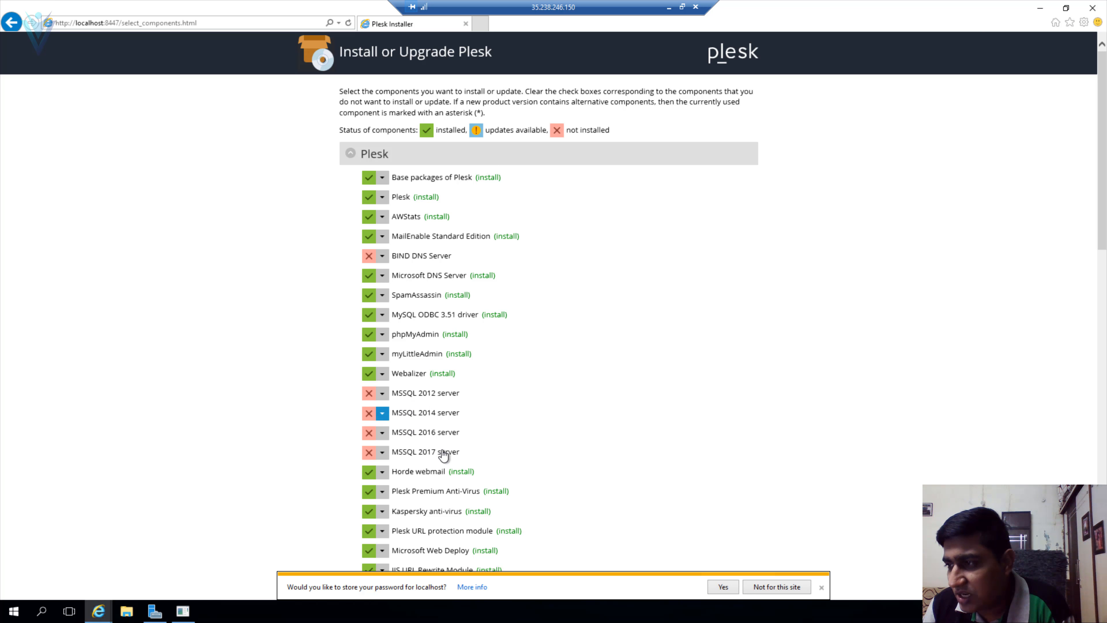
{"action": "left_click", "coordinate": [384, 455]}
{"action": "left_click", "coordinate": [397, 472]}
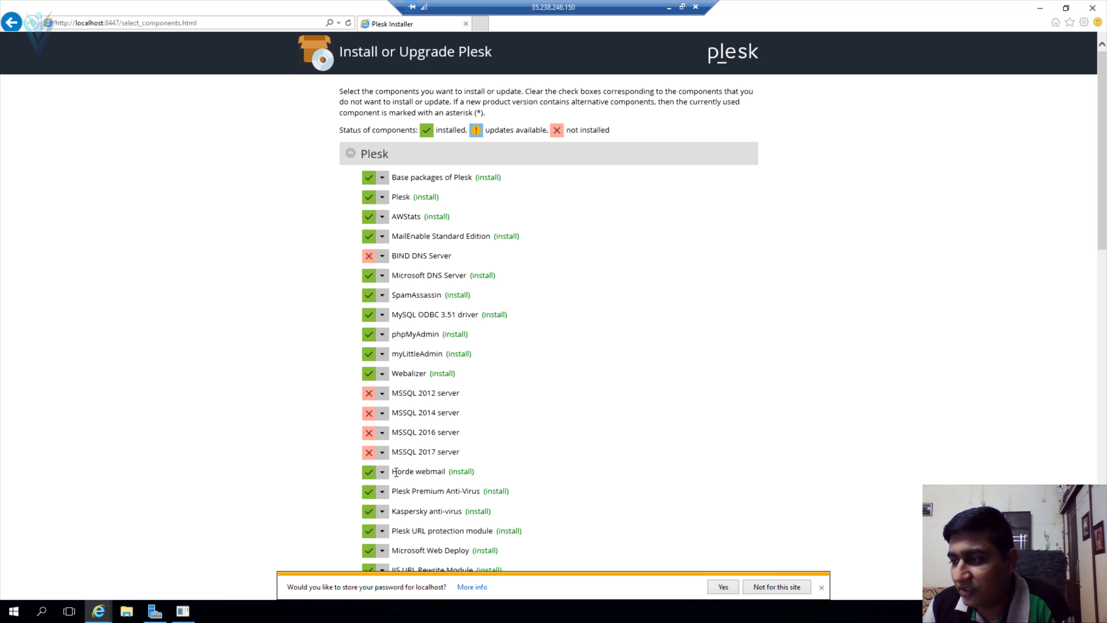
{"action": "left_click", "coordinate": [383, 453]}
{"action": "left_click", "coordinate": [393, 471]}
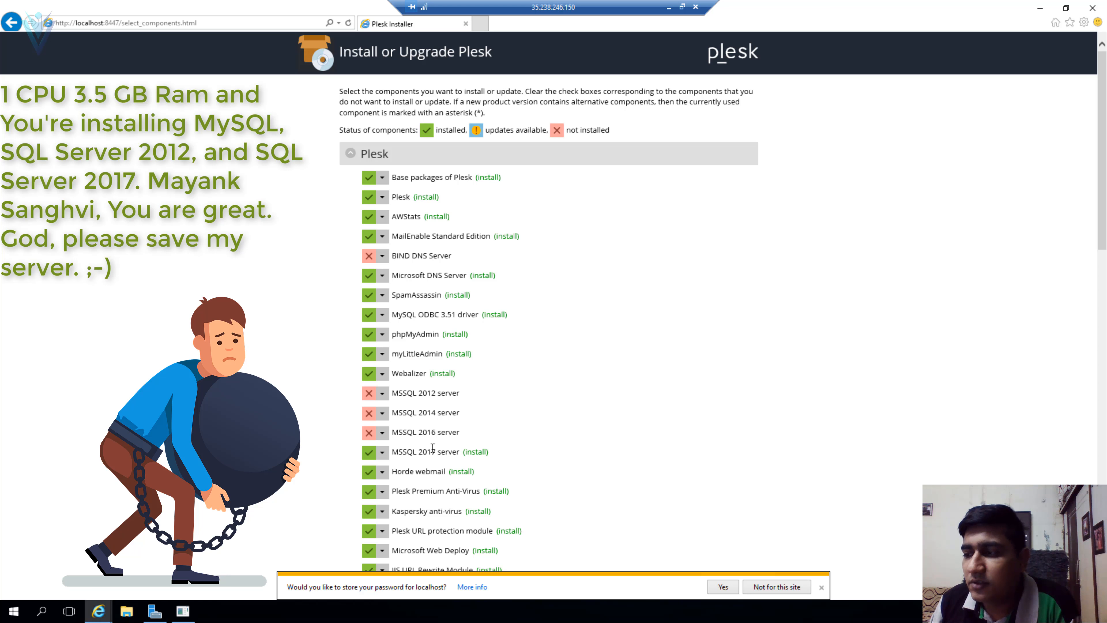
- Mark .NET Core Runtime and ASP.NET Core for installation
{"action": "scroll", "coordinate": [294, 458], "scroll_direction": "down", "scroll_amount": 5}
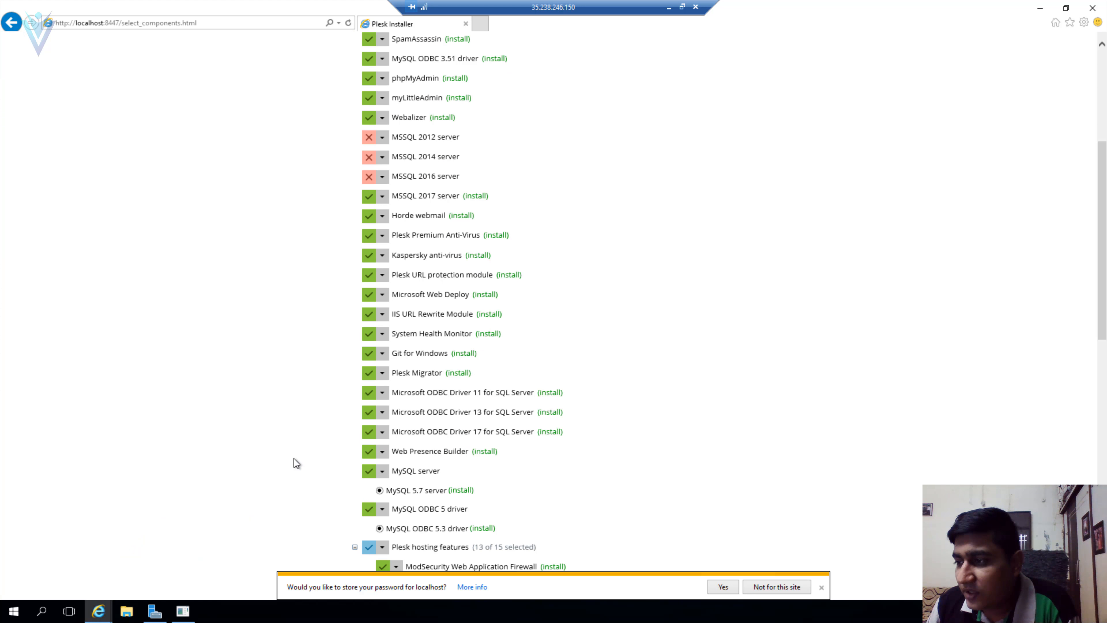
{"action": "scroll", "coordinate": [294, 460], "scroll_direction": "down", "scroll_amount": 5}
{"action": "scroll", "coordinate": [294, 460], "scroll_direction": "down", "scroll_amount": 5}
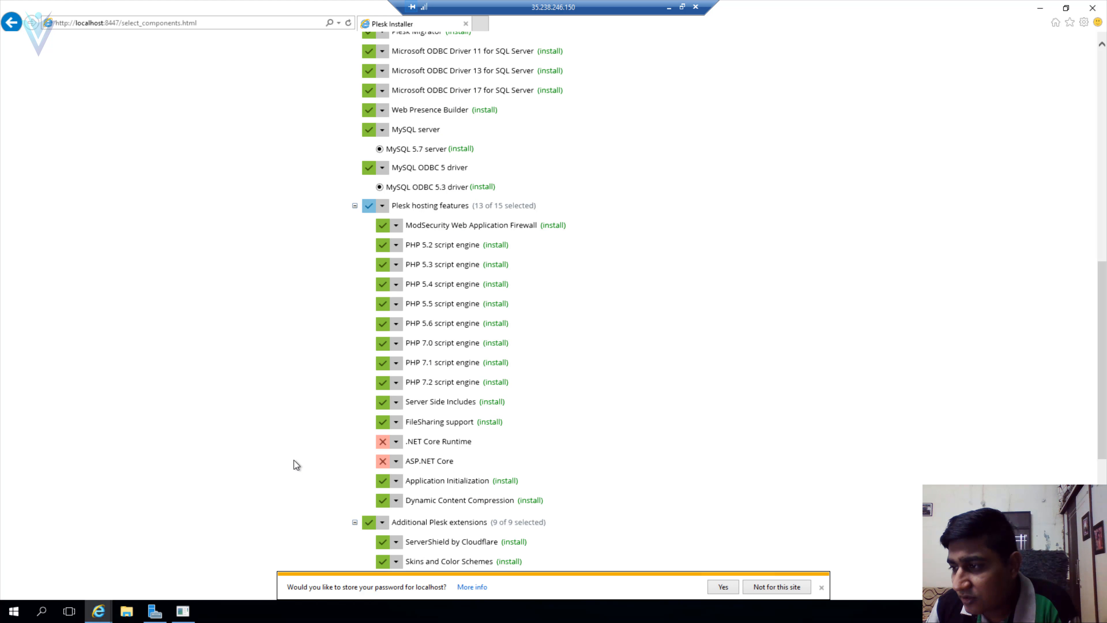
{"action": "left_click", "coordinate": [396, 441]}
{"action": "left_click", "coordinate": [397, 463]}
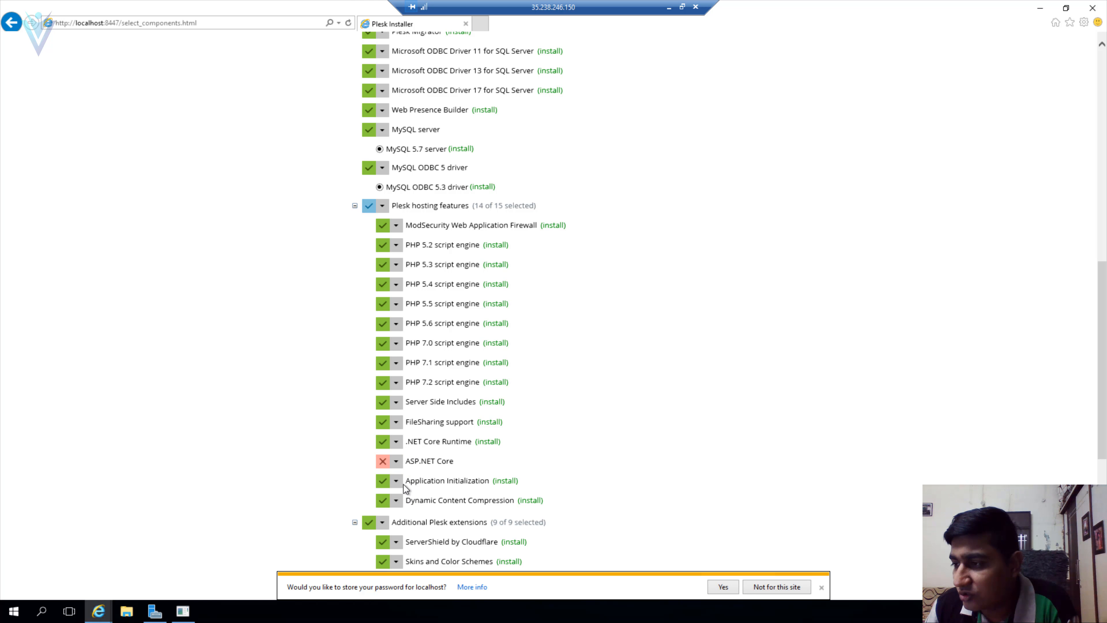
{"action": "left_click", "coordinate": [396, 461]}
{"action": "left_click", "coordinate": [400, 484]}
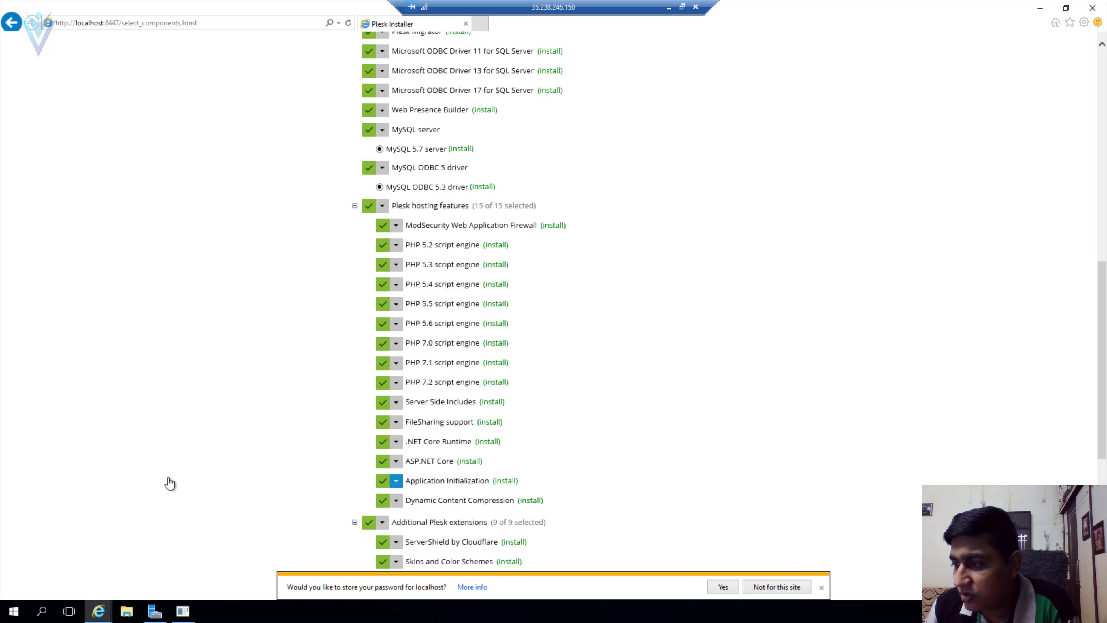
- Review the component list, then go back to the installation-type page
{"action": "scroll", "coordinate": [449, 471], "scroll_direction": "down", "scroll_amount": 2}
{"action": "scroll", "coordinate": [449, 471], "scroll_direction": "up", "scroll_amount": 12}
{"action": "scroll", "coordinate": [449, 471], "scroll_direction": "up", "scroll_amount": 2}
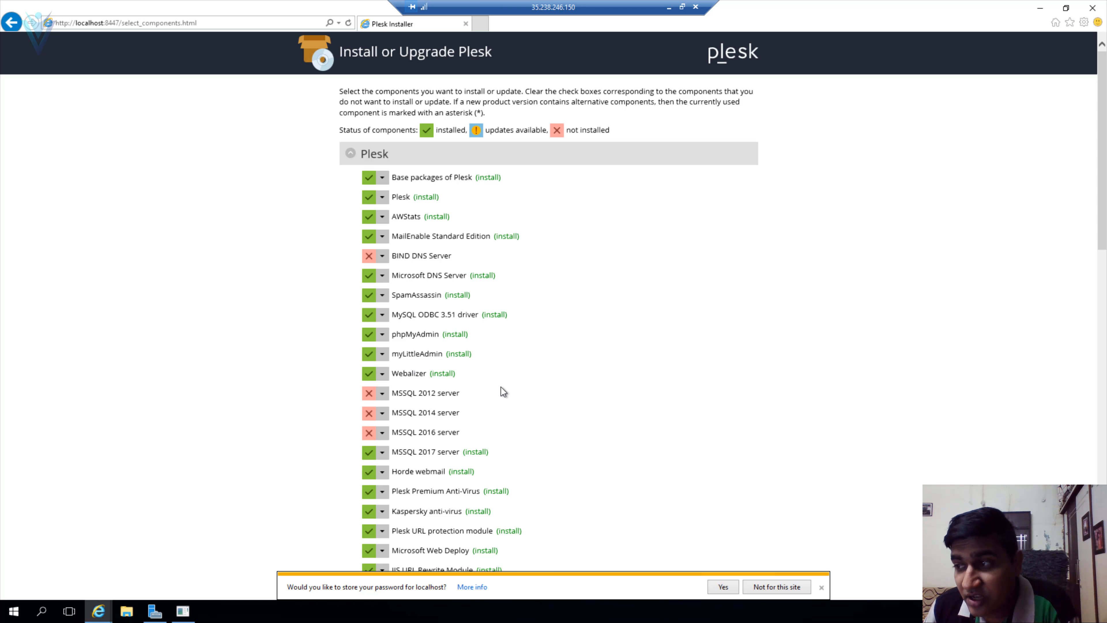
{"action": "scroll", "coordinate": [501, 388], "scroll_direction": "down", "scroll_amount": 2}
{"action": "scroll", "coordinate": [502, 387], "scroll_direction": "down", "scroll_amount": 15}
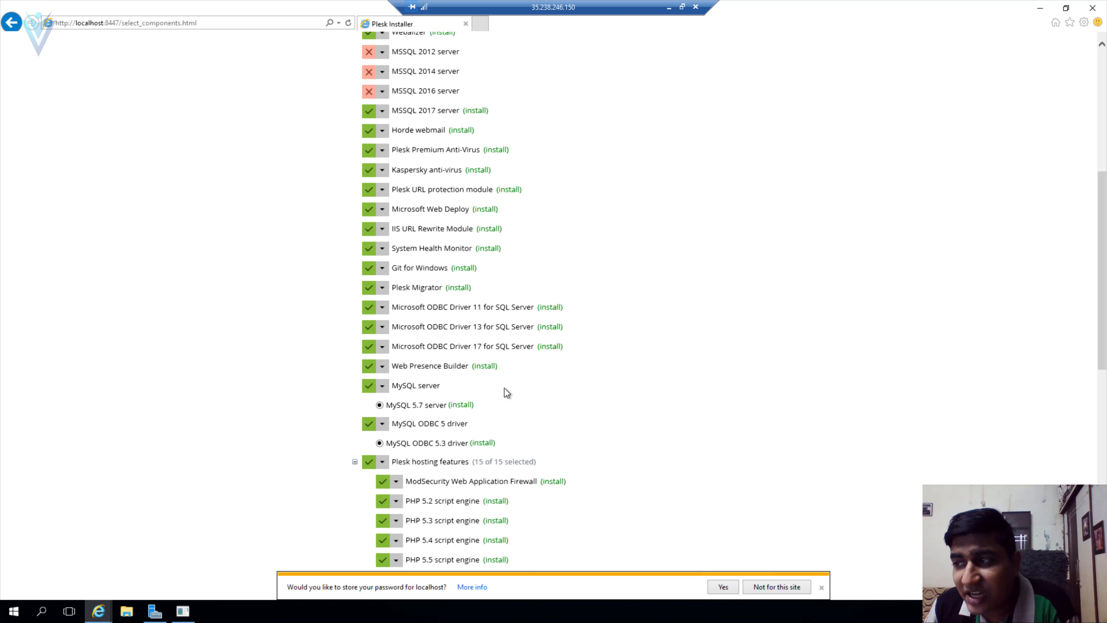
{"action": "scroll", "coordinate": [508, 385], "scroll_direction": "down", "scroll_amount": 4}
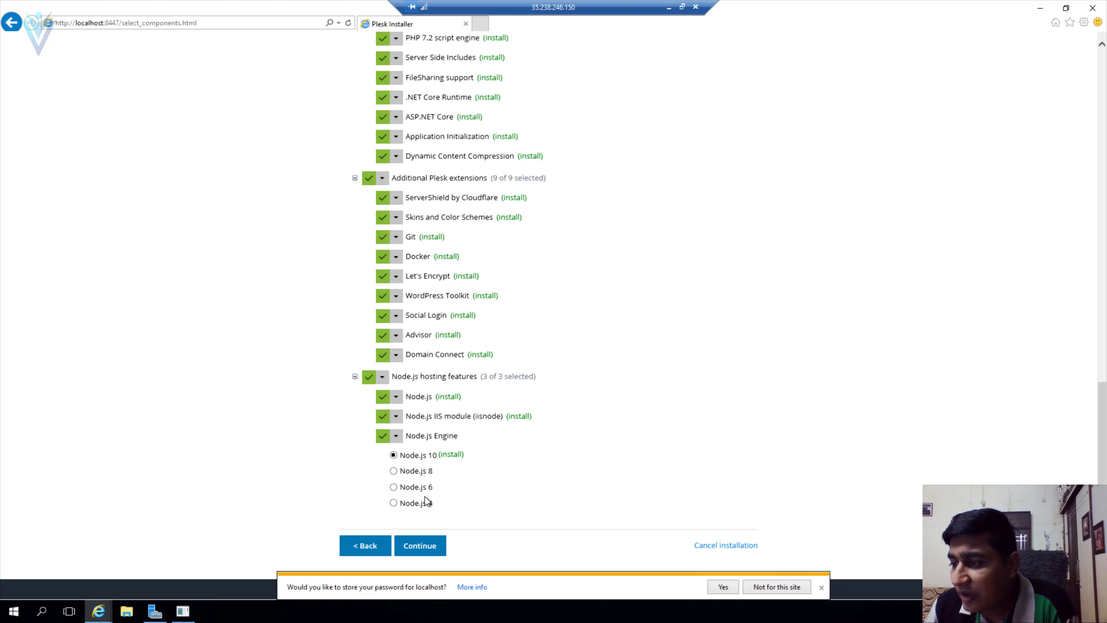
{"action": "left_click", "coordinate": [378, 545]}
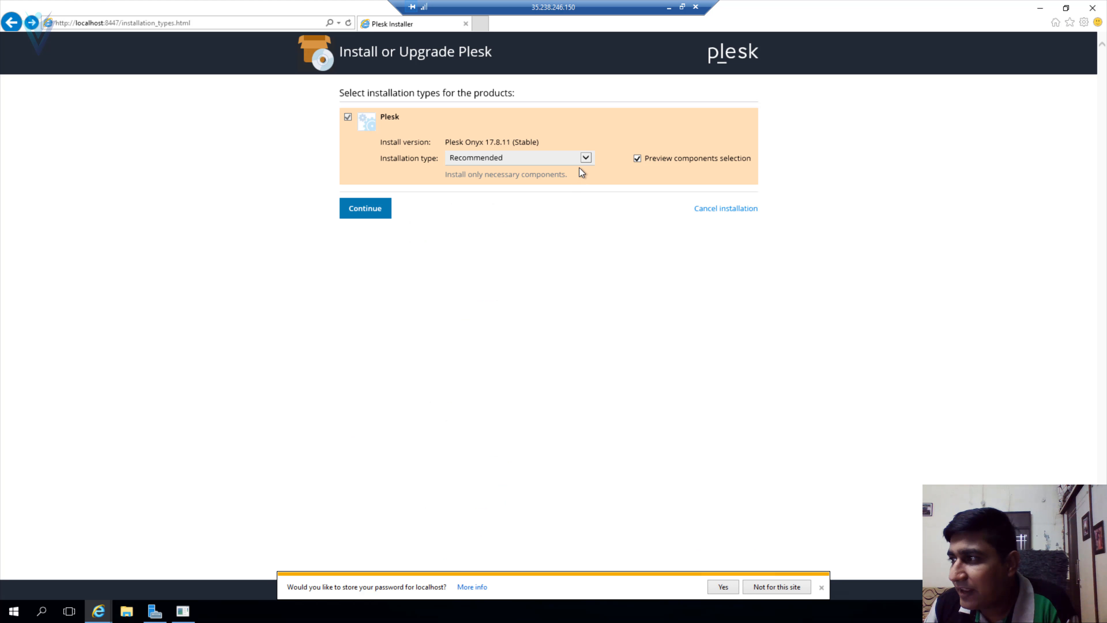
{"action": "left_click", "coordinate": [477, 161]}
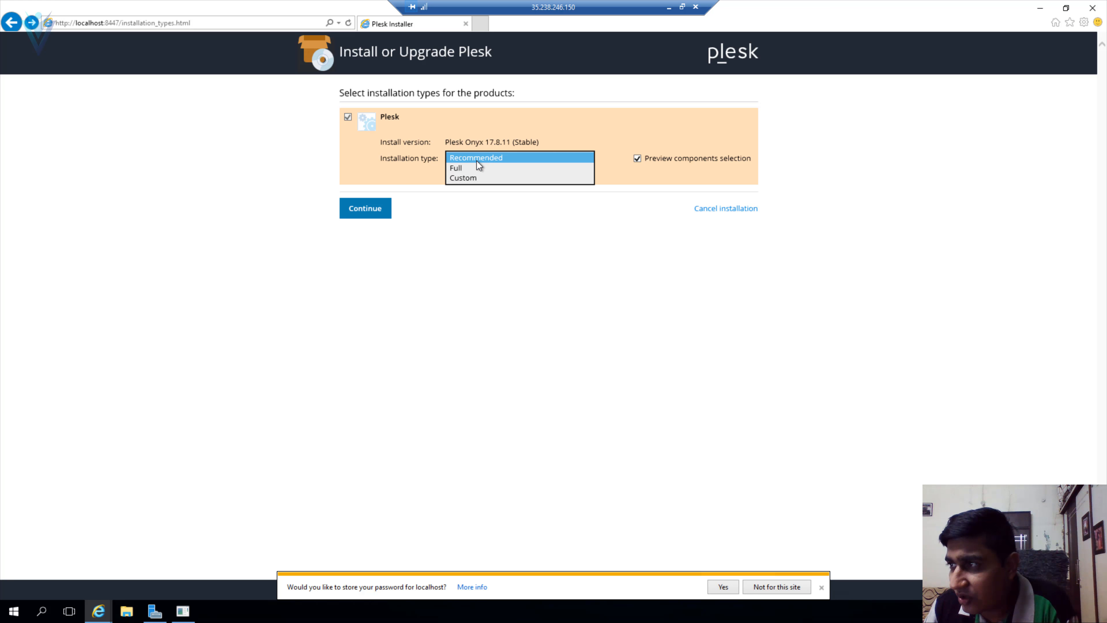
{"action": "left_click", "coordinate": [474, 168]}
{"action": "left_click", "coordinate": [374, 213]}
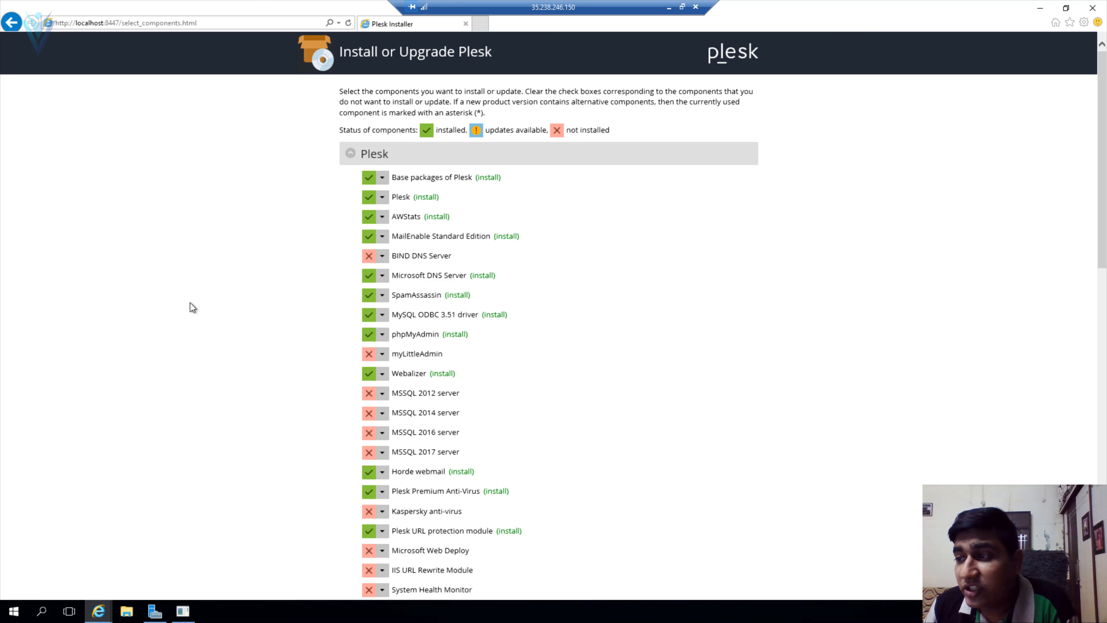
{"action": "scroll", "coordinate": [371, 329], "scroll_direction": "down", "scroll_amount": 2}
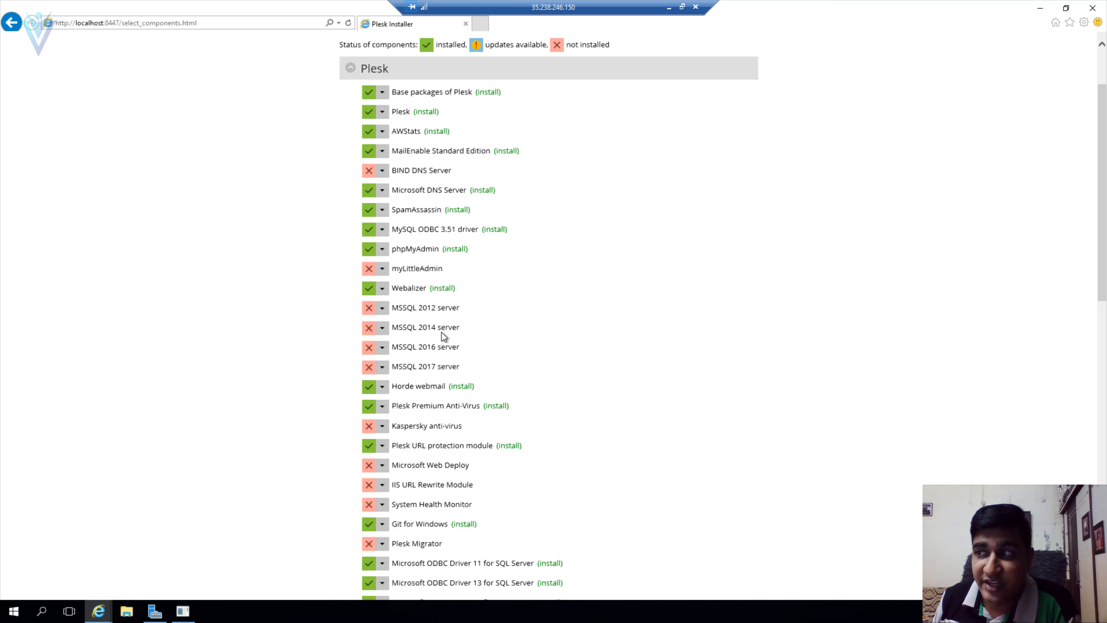
{"action": "scroll", "coordinate": [502, 292], "scroll_direction": "up", "scroll_amount": 2}
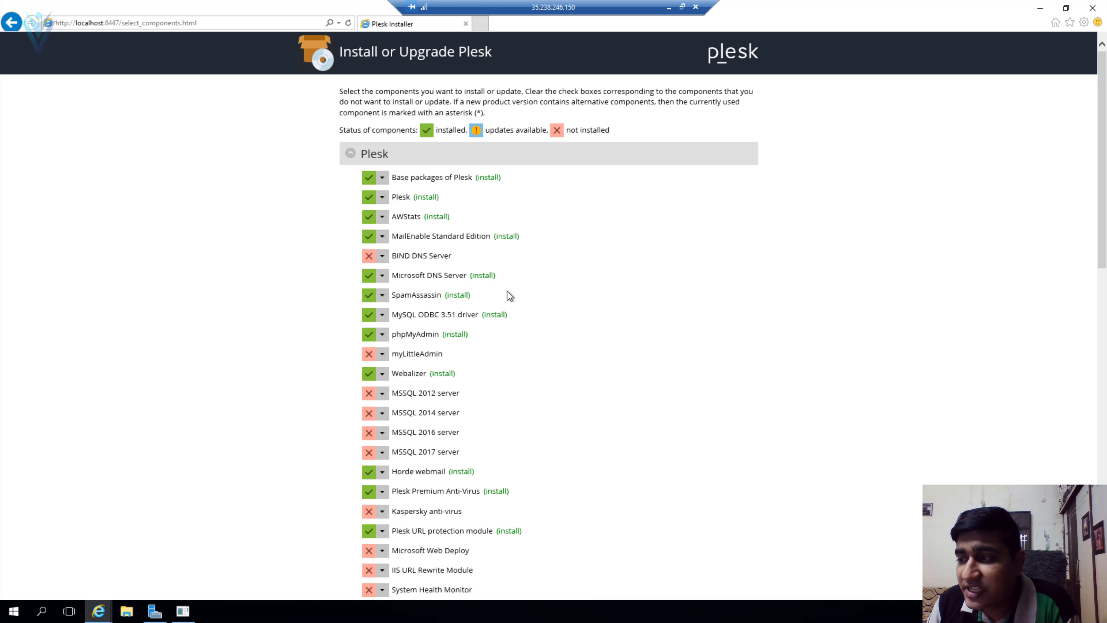
{"action": "scroll", "coordinate": [506, 290], "scroll_direction": "down", "scroll_amount": 10}
{"action": "scroll", "coordinate": [506, 293], "scroll_direction": "up", "scroll_amount": 3}
{"action": "scroll", "coordinate": [493, 289], "scroll_direction": "down", "scroll_amount": 6}
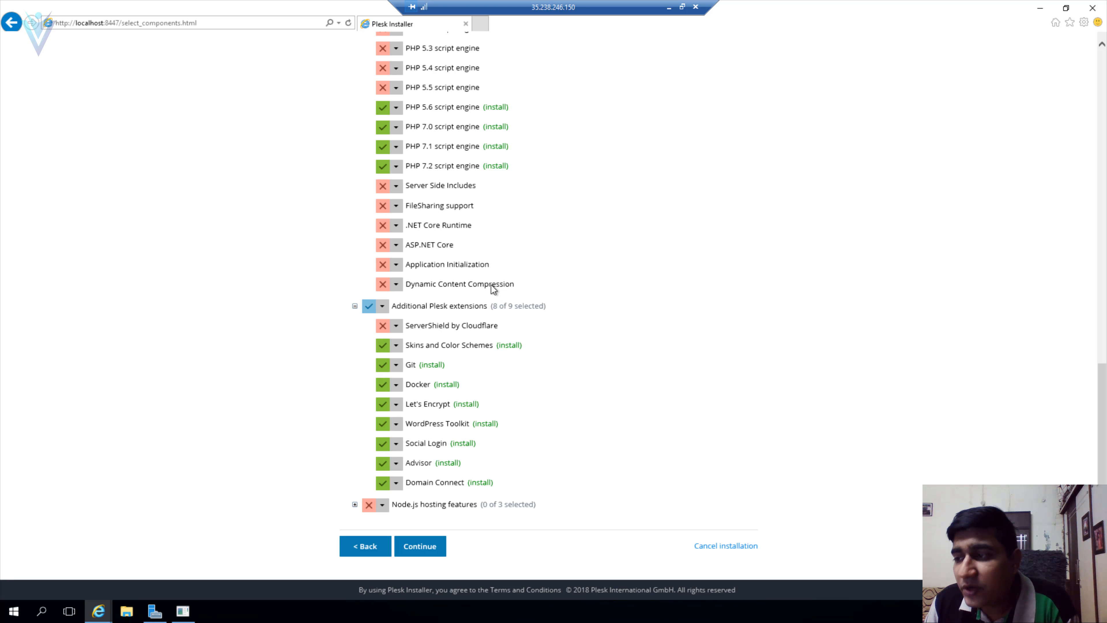
{"action": "left_click", "coordinate": [371, 545]}
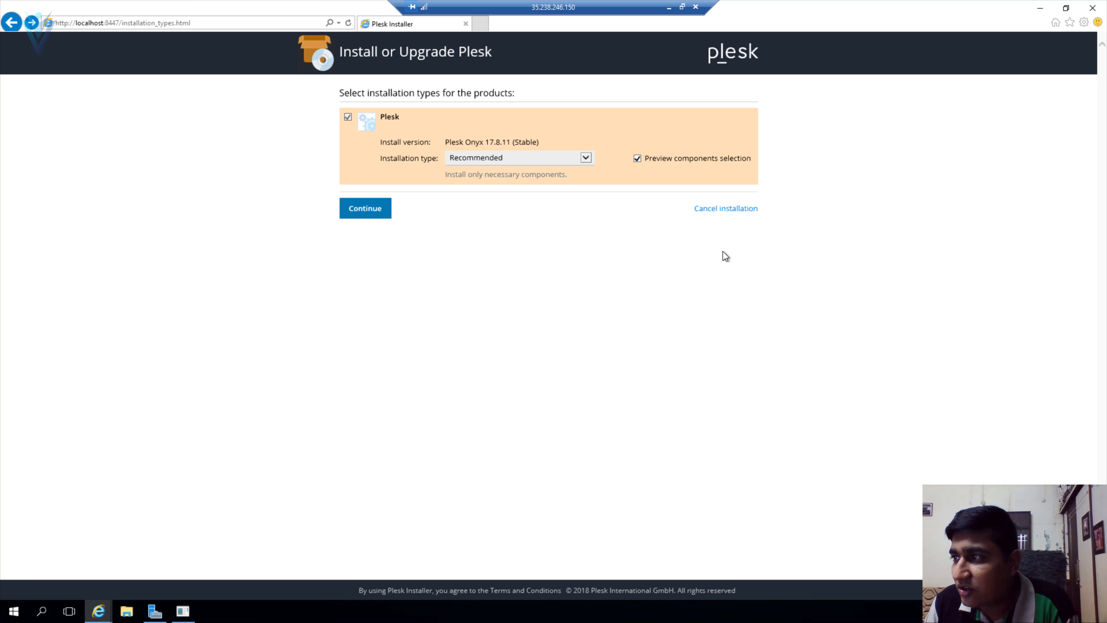
- Set the installation type to Full and proceed to component selection
{"action": "left_click", "coordinate": [505, 157]}
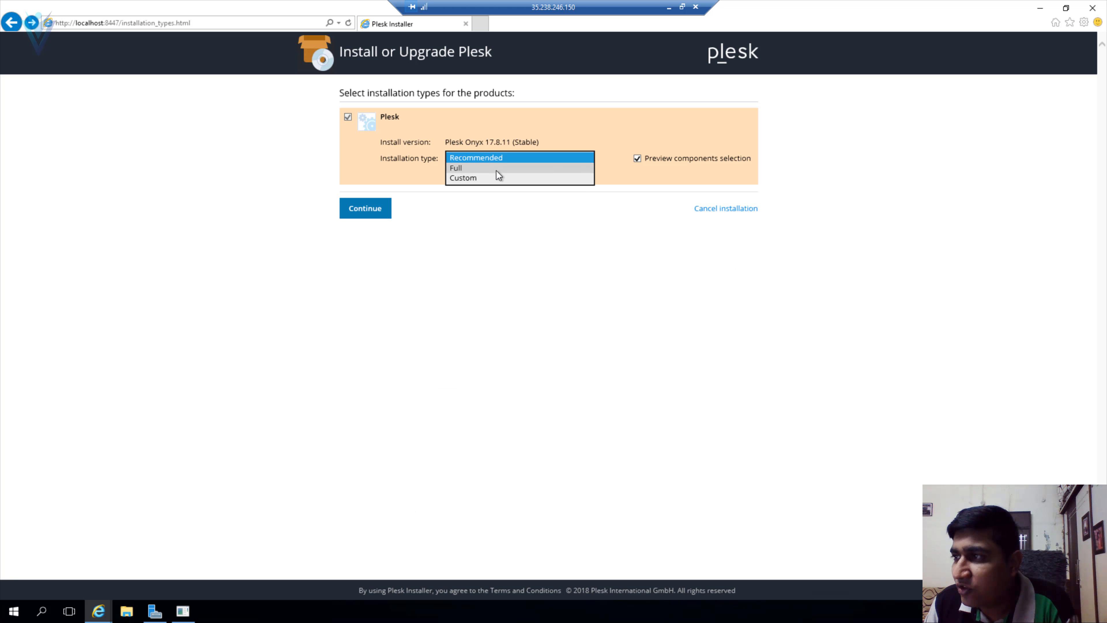
{"action": "left_click", "coordinate": [497, 168]}
{"action": "left_click", "coordinate": [370, 213]}
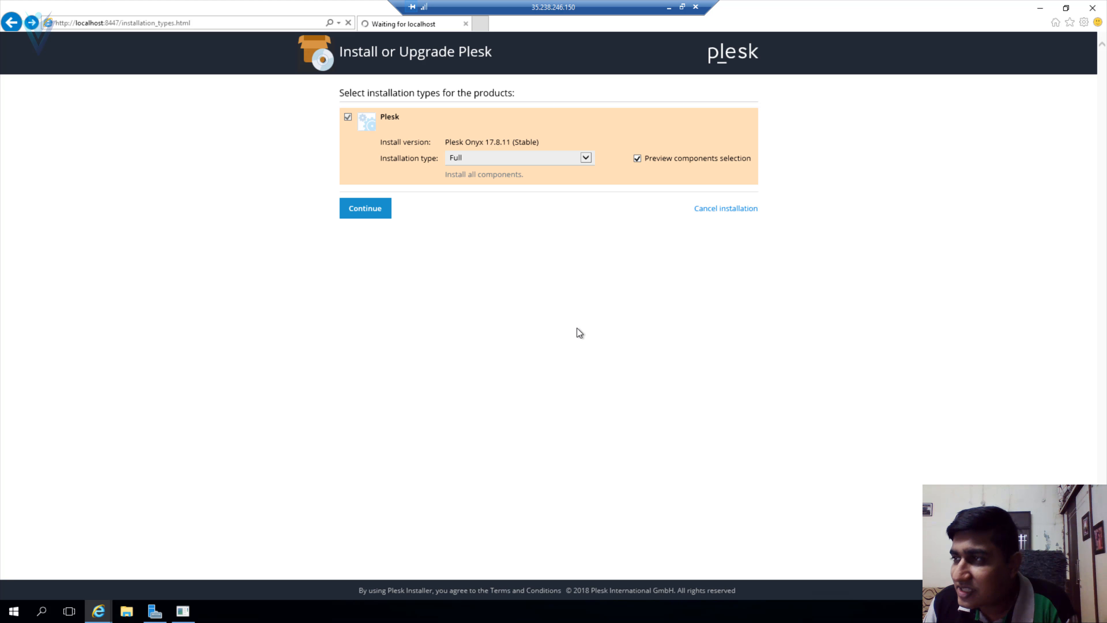
- Exclude MSSQL 2012 server and mark MSSQL 2017 server for installation
{"action": "scroll", "coordinate": [575, 329], "scroll_direction": "down", "scroll_amount": 5}
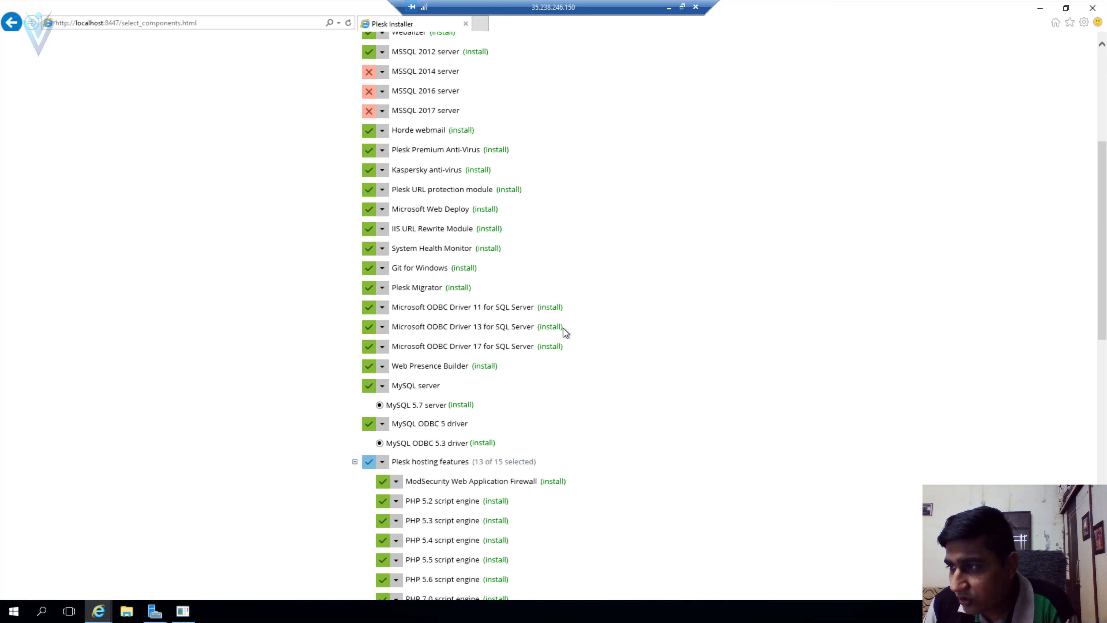
{"action": "left_click", "coordinate": [382, 51]}
{"action": "left_click", "coordinate": [386, 70]}
{"action": "left_click", "coordinate": [381, 110]}
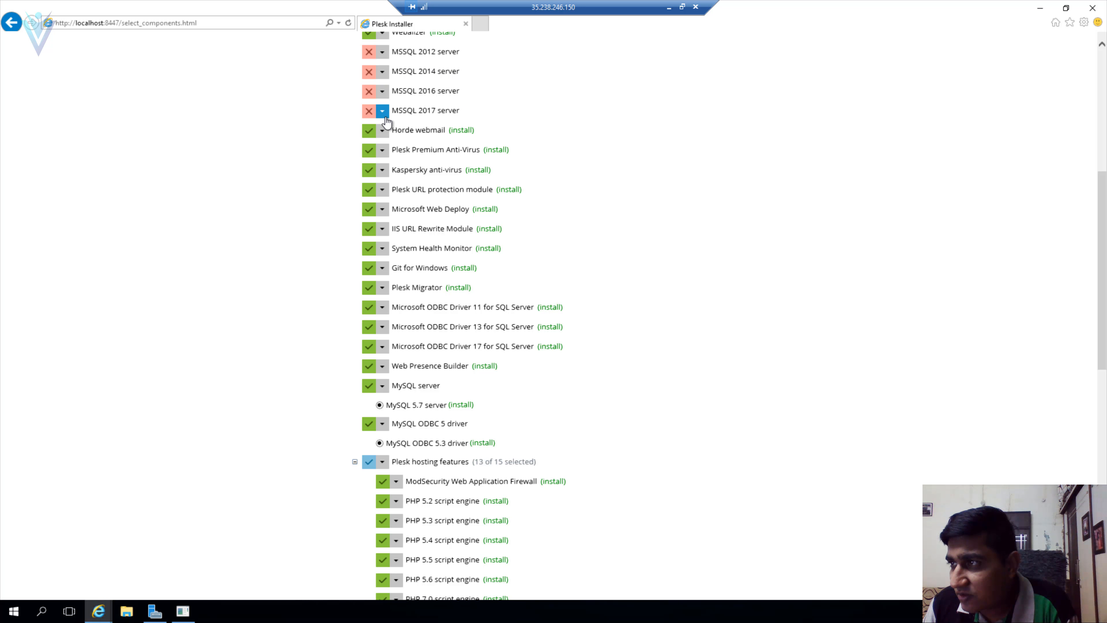
{"action": "left_click", "coordinate": [379, 129]}
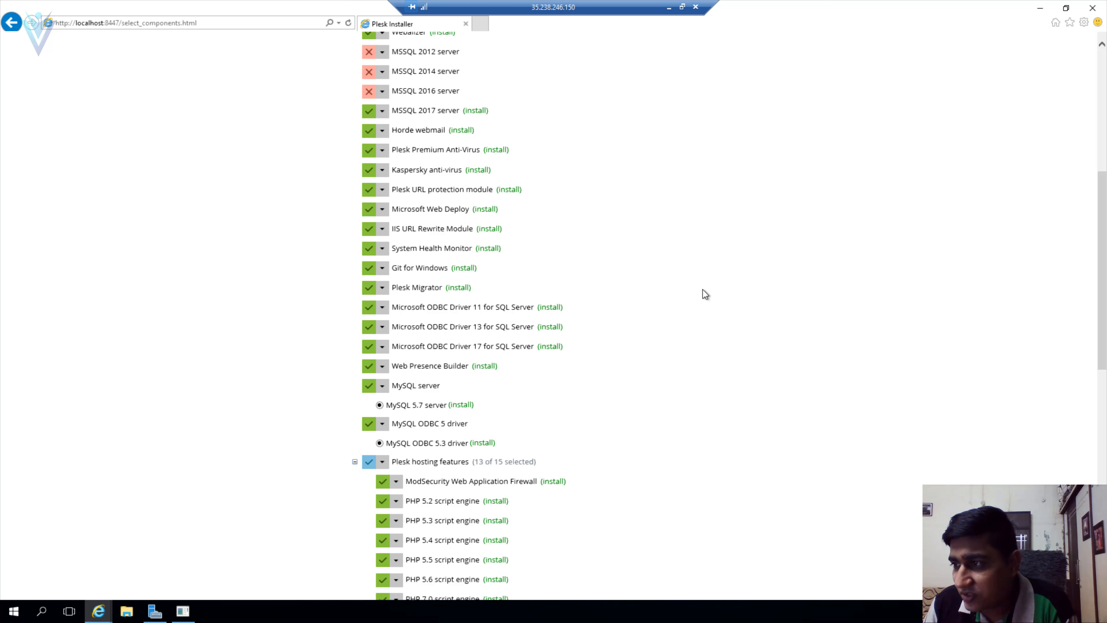
- Mark .NET Core Runtime and ASP.NET Core for installation, then continue to the parameters page
{"action": "scroll", "coordinate": [702, 292], "scroll_direction": "down", "scroll_amount": 5}
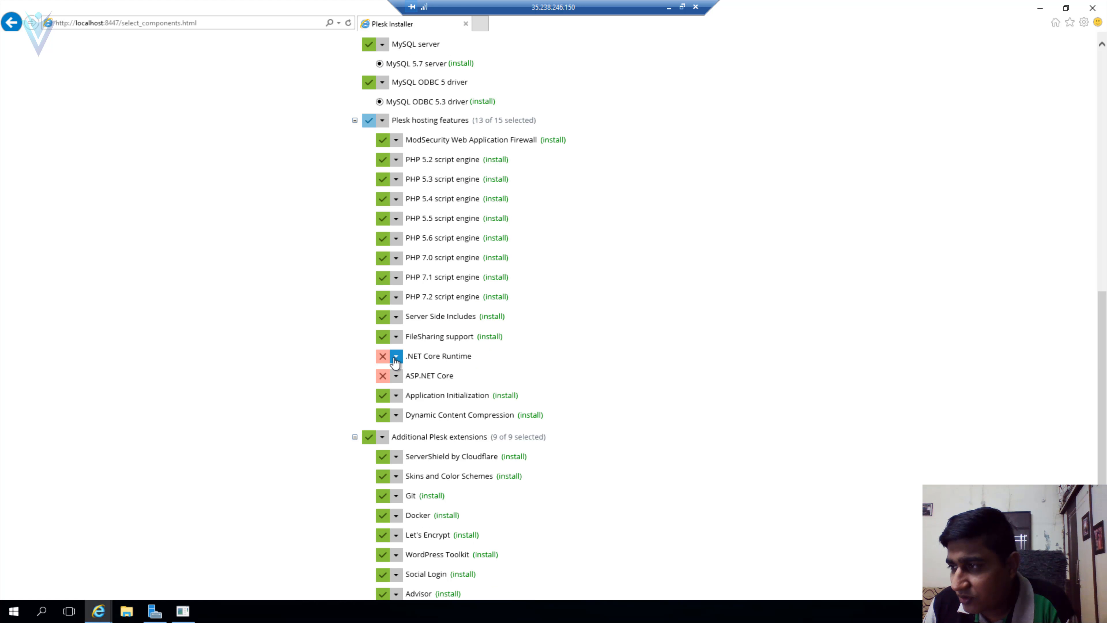
{"action": "left_click", "coordinate": [396, 355]}
{"action": "left_click", "coordinate": [395, 375]}
{"action": "left_click", "coordinate": [396, 375]}
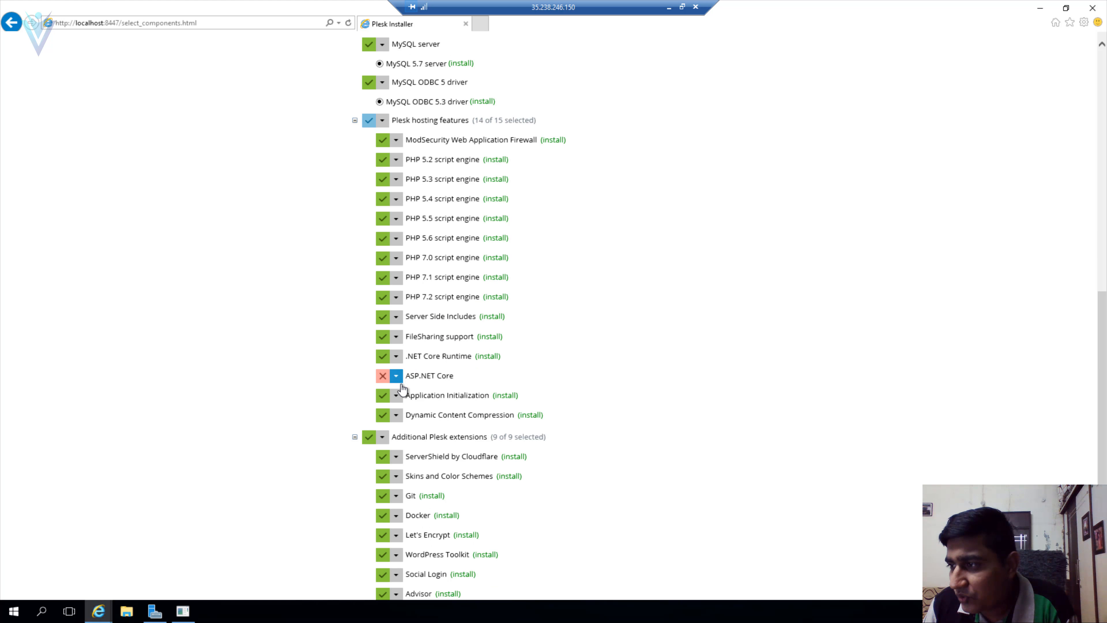
{"action": "left_click", "coordinate": [396, 392]}
{"action": "scroll", "coordinate": [628, 414], "scroll_direction": "down", "scroll_amount": 5}
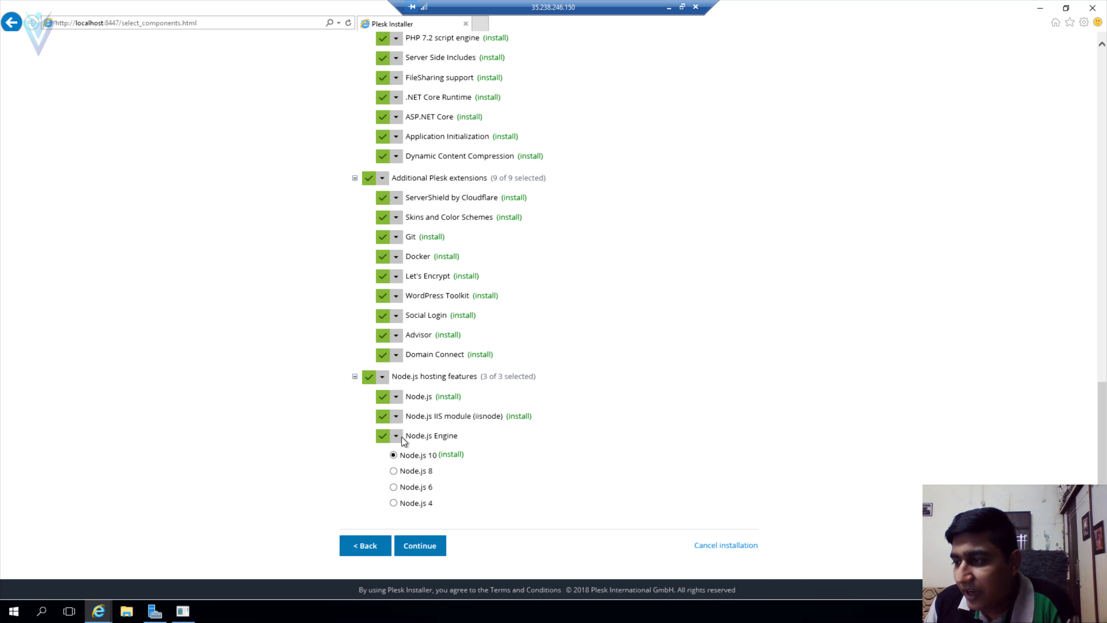
{"action": "left_click", "coordinate": [420, 545]}
- Review the installation, user data (C:\Program Files (x86)\Plesk) and website content (C:\inetpub\vhosts) paths
{"action": "left_click_drag", "start_coordinate": [476, 169], "coordinate": [588, 175]}
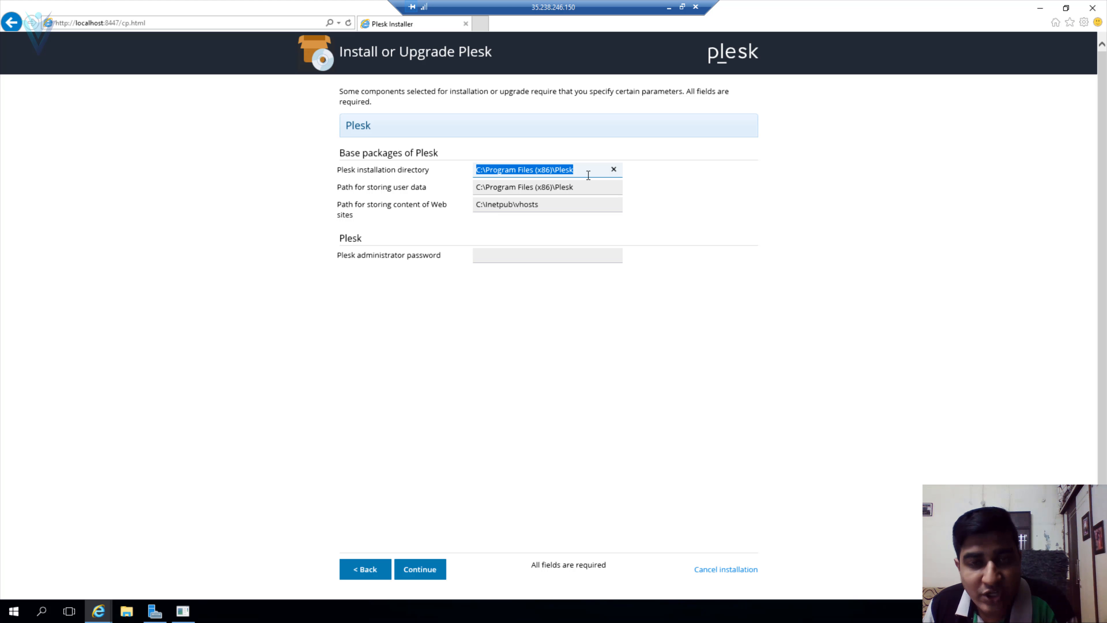
{"action": "left_click", "coordinate": [562, 188]}
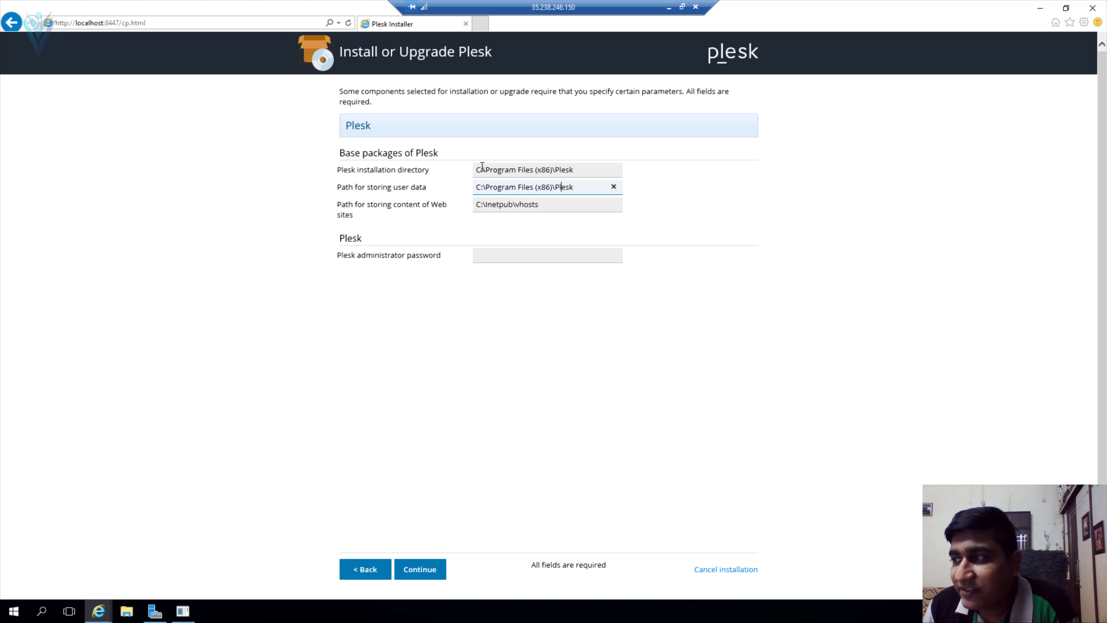
{"action": "left_click", "coordinate": [482, 169]}
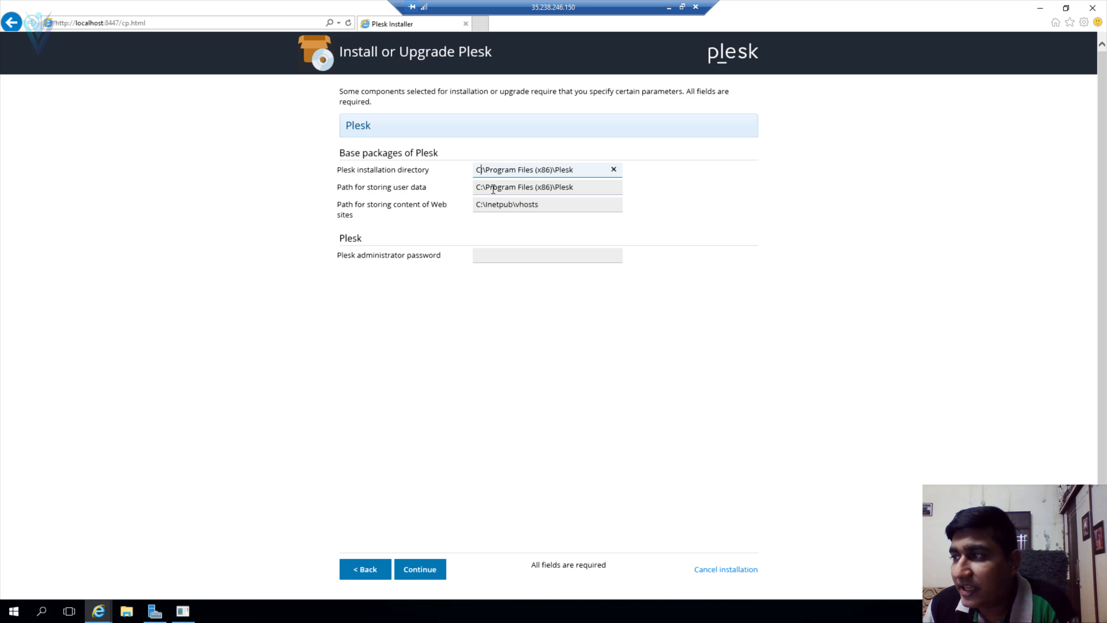
{"action": "left_click", "coordinate": [493, 189]}
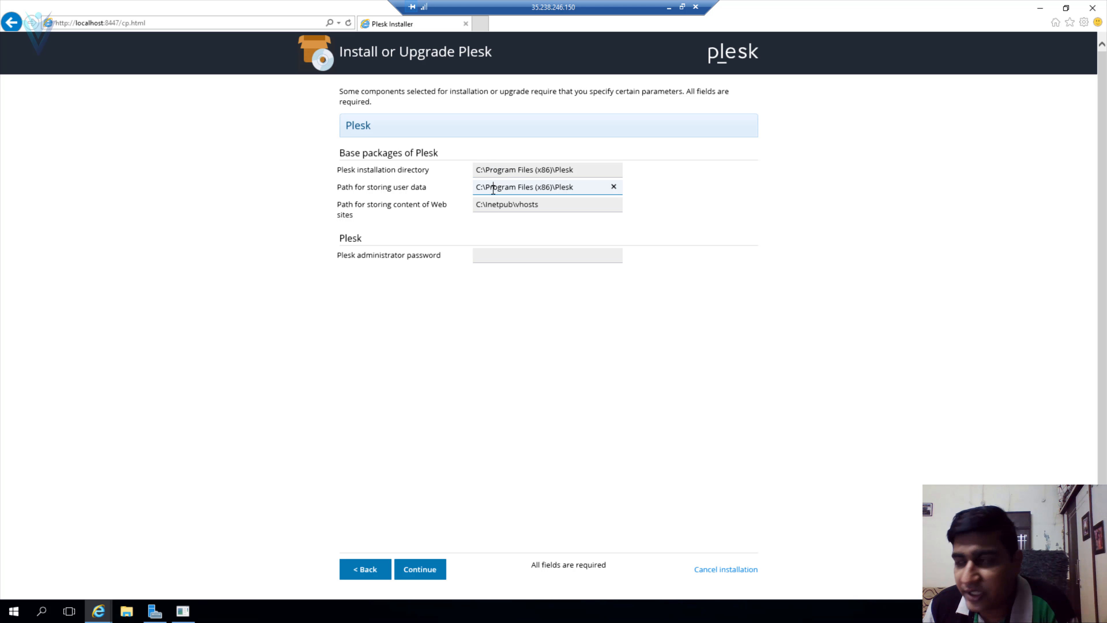
{"action": "left_click_drag", "start_coordinate": [476, 187], "coordinate": [576, 184]}
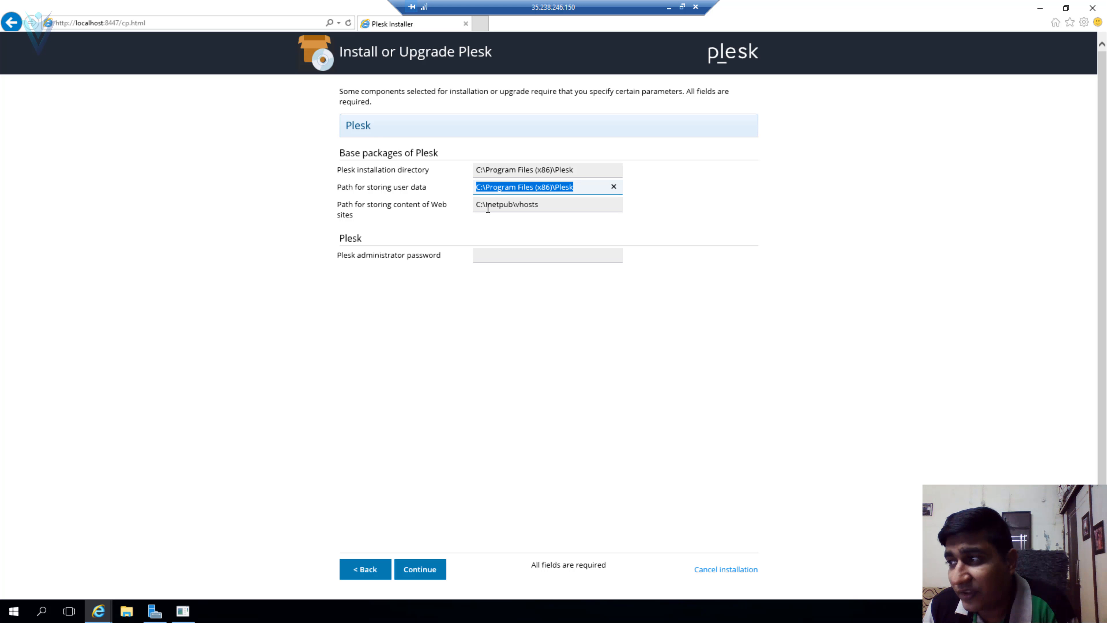
{"action": "left_click", "coordinate": [488, 205]}
{"action": "left_click_drag", "start_coordinate": [532, 208], "coordinate": [532, 210]}
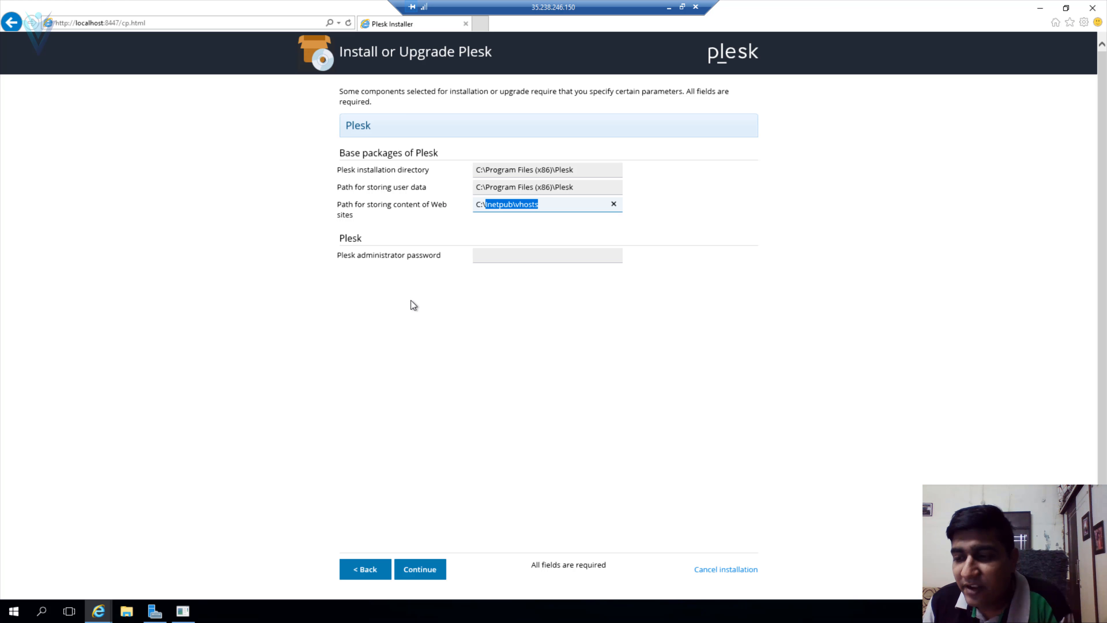
- Check the drives under This PC in File Explorer, then close it
{"action": "left_click", "coordinate": [127, 610]}
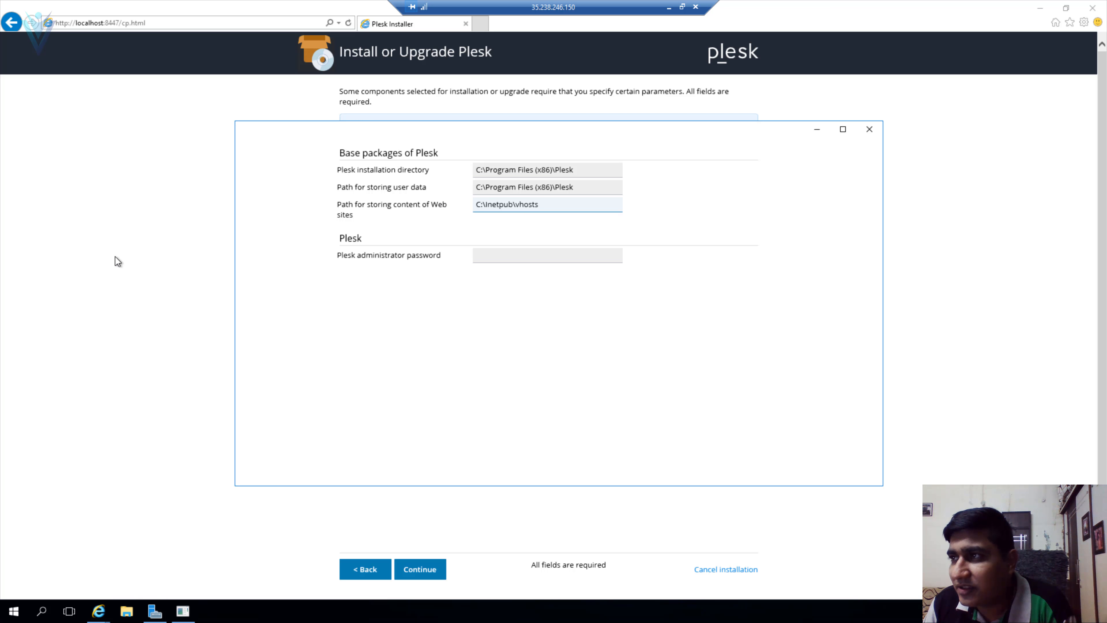
{"action": "double_click", "coordinate": [543, 122]}
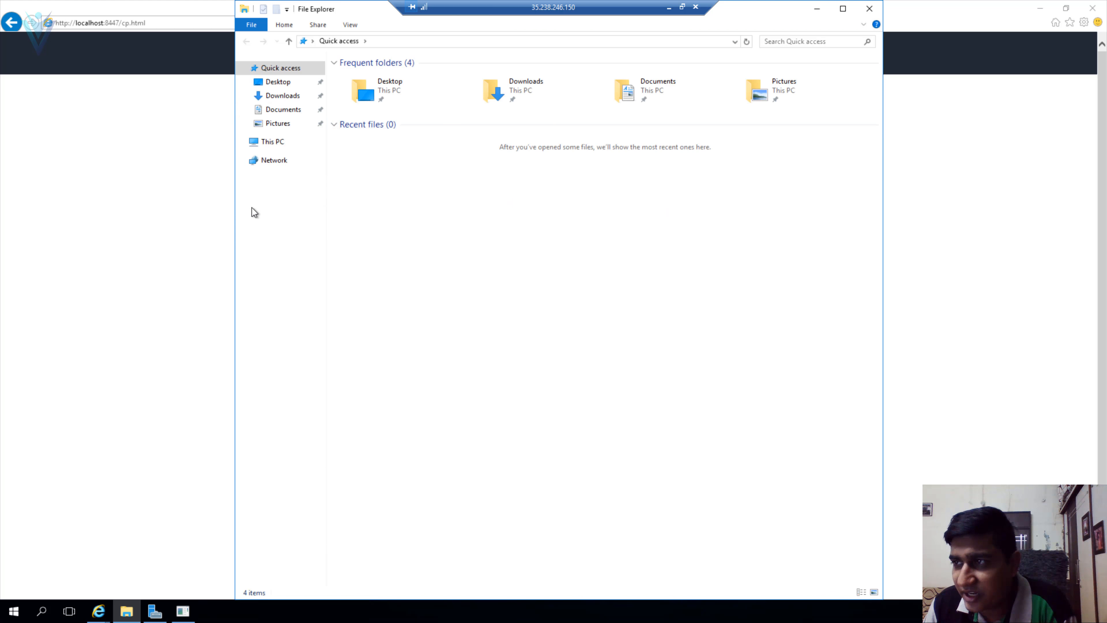
{"action": "left_click", "coordinate": [271, 144]}
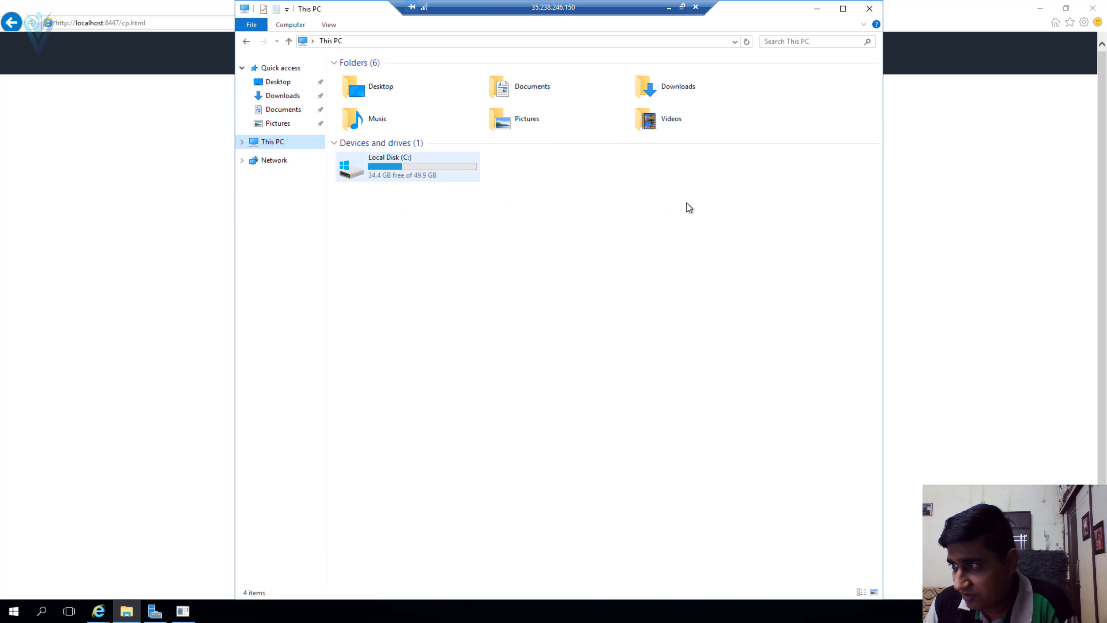
{"action": "left_click", "coordinate": [868, 9]}
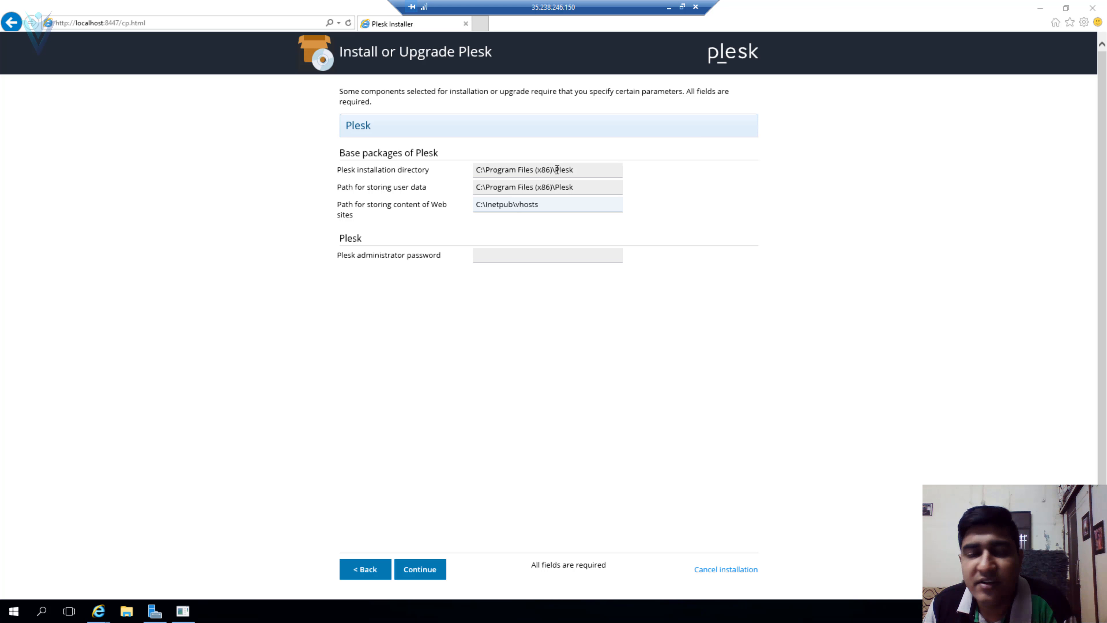
- Keep the default directories, enter a Plesk administrator password, and start the Plesk Onyx installation
{"action": "left_click", "coordinate": [531, 171]}
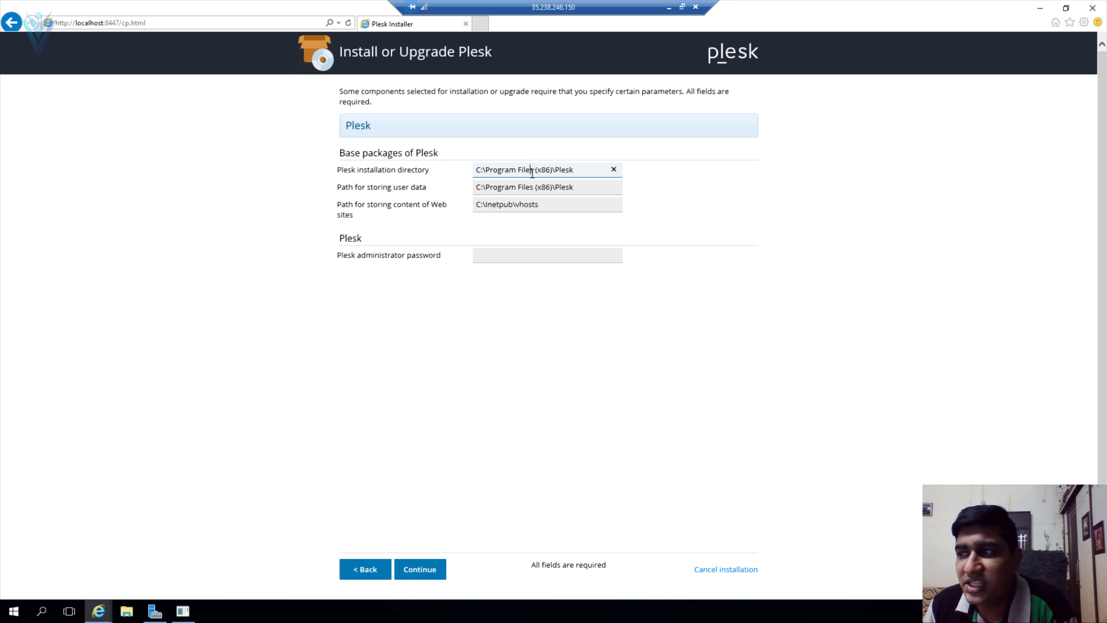
{"action": "left_click", "coordinate": [400, 209]}
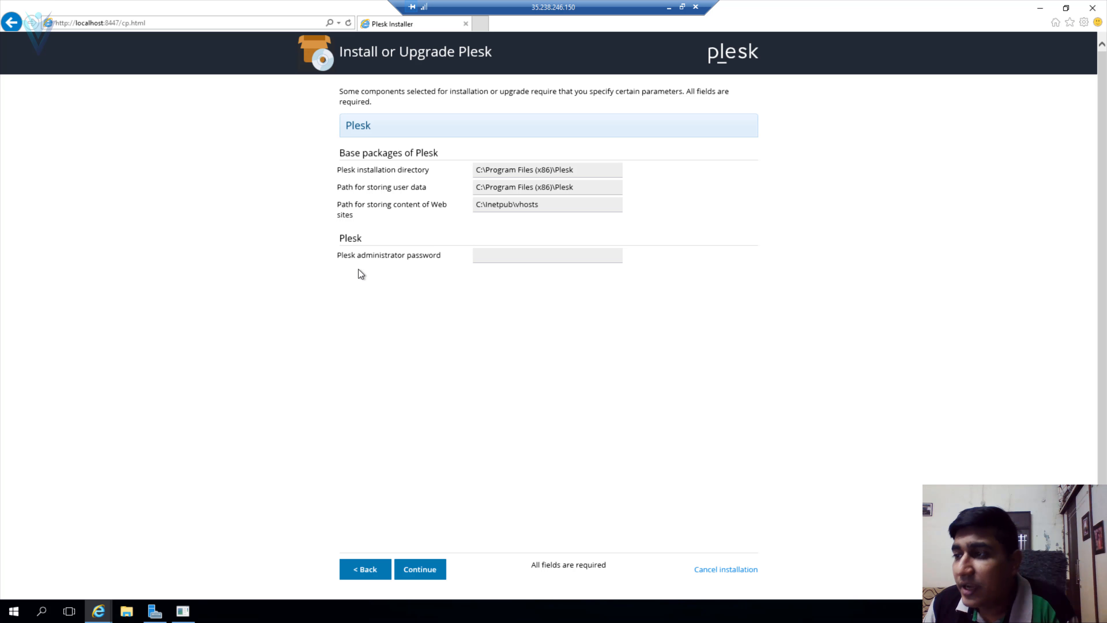
{"action": "left_click_drag", "start_coordinate": [367, 255], "coordinate": [405, 256]}
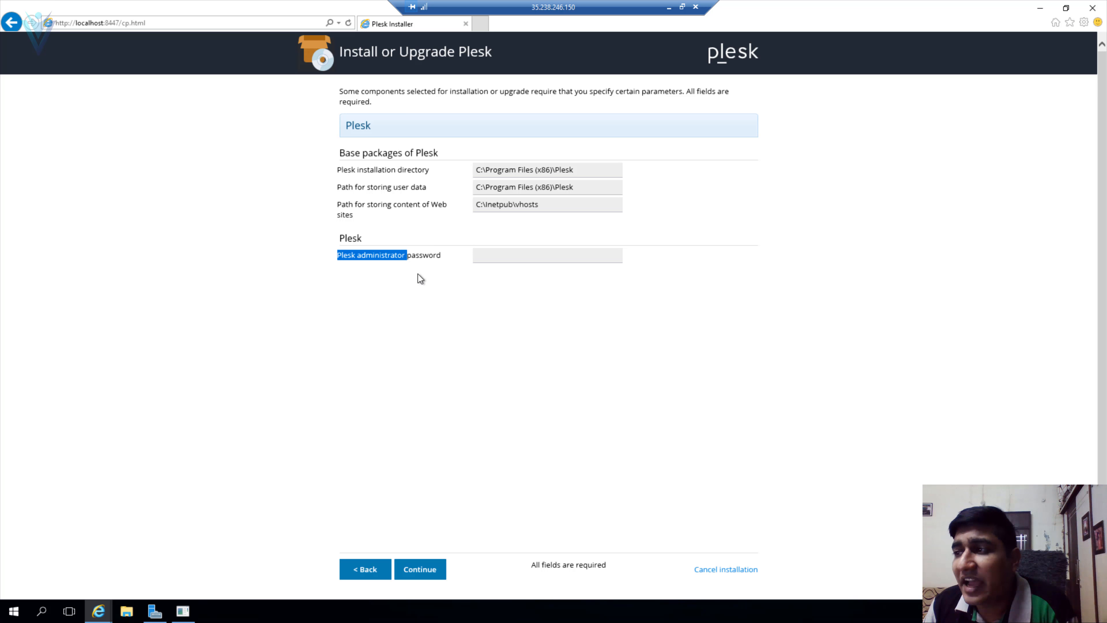
{"action": "left_click", "coordinate": [500, 261]}
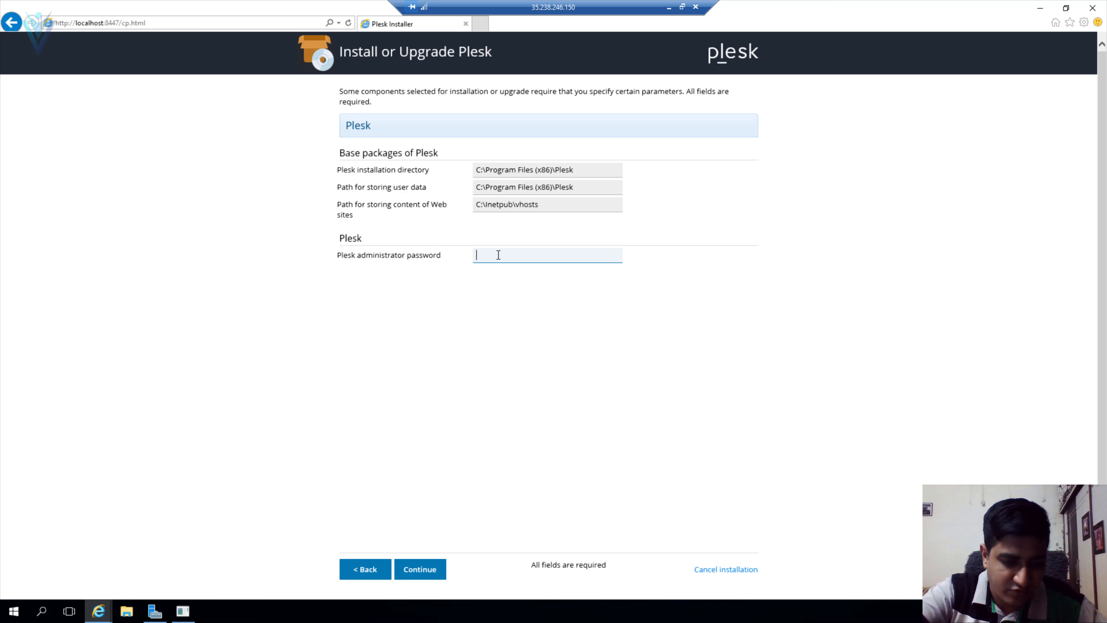
{"action": "type", "text": "********"}
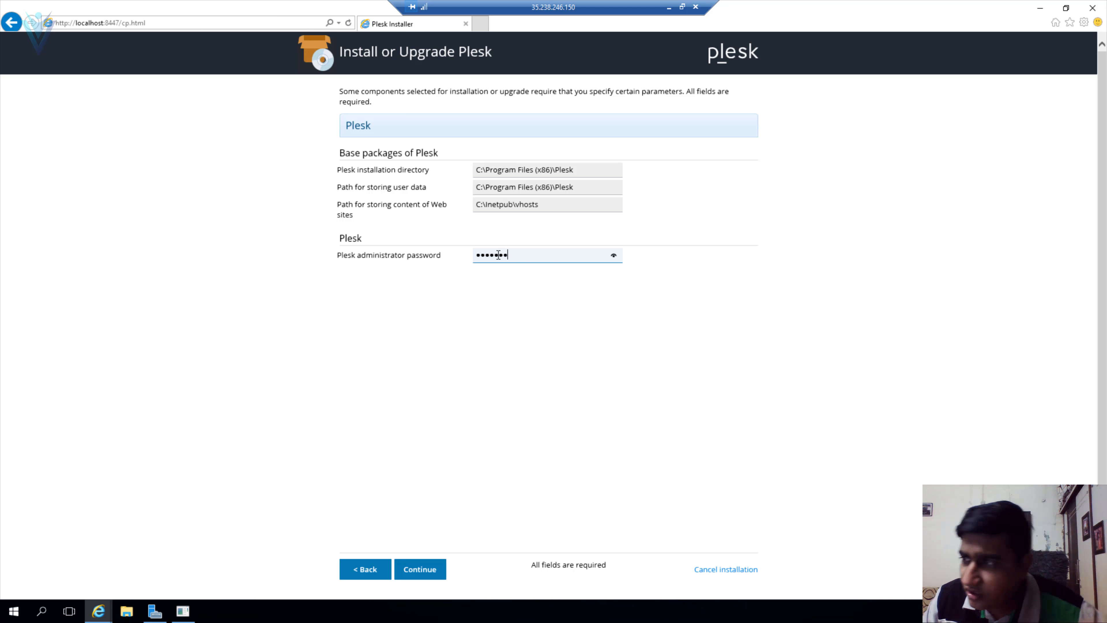
{"action": "type", "text": "*"}
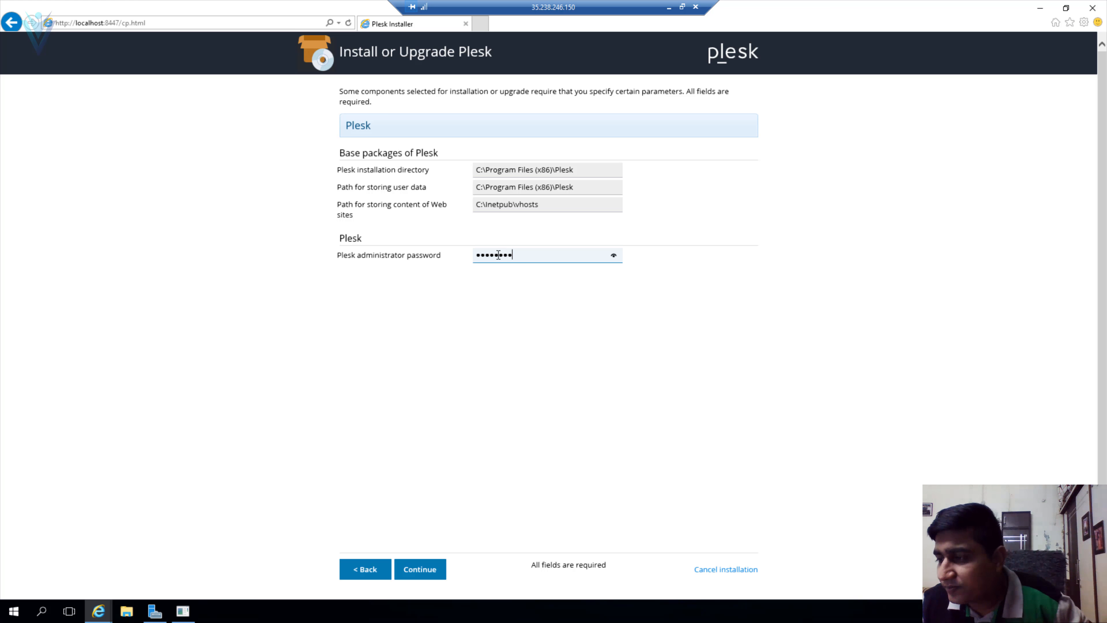
{"action": "left_click", "coordinate": [429, 569]}
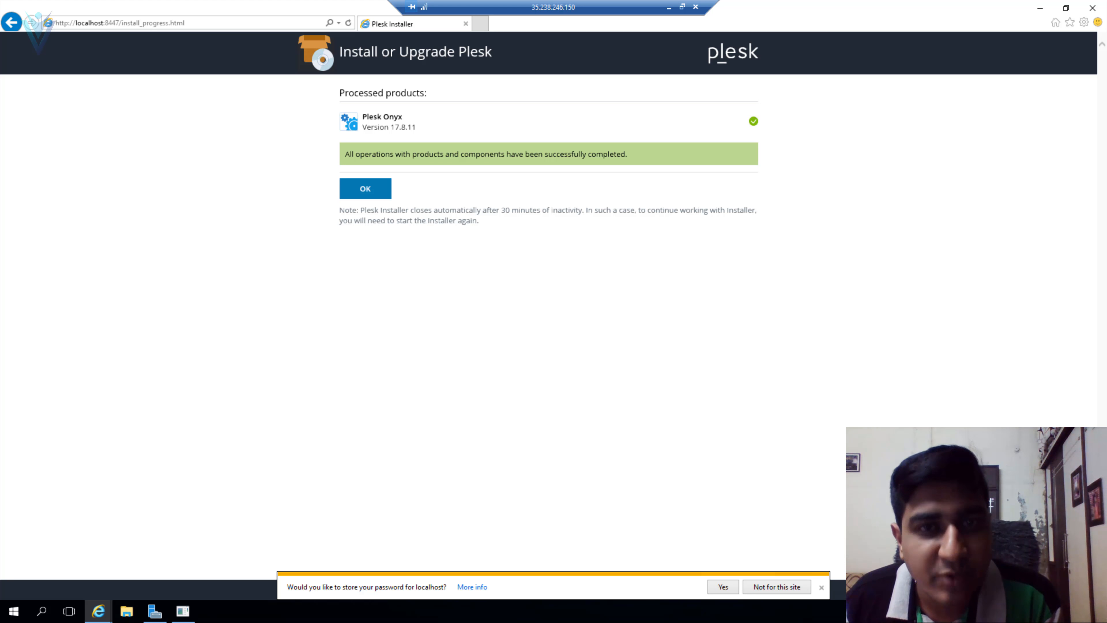
- Confirm the completed installation and highlight Plesk Onyx 17.8.11 in the products summary
{"action": "left_click", "coordinate": [365, 193]}
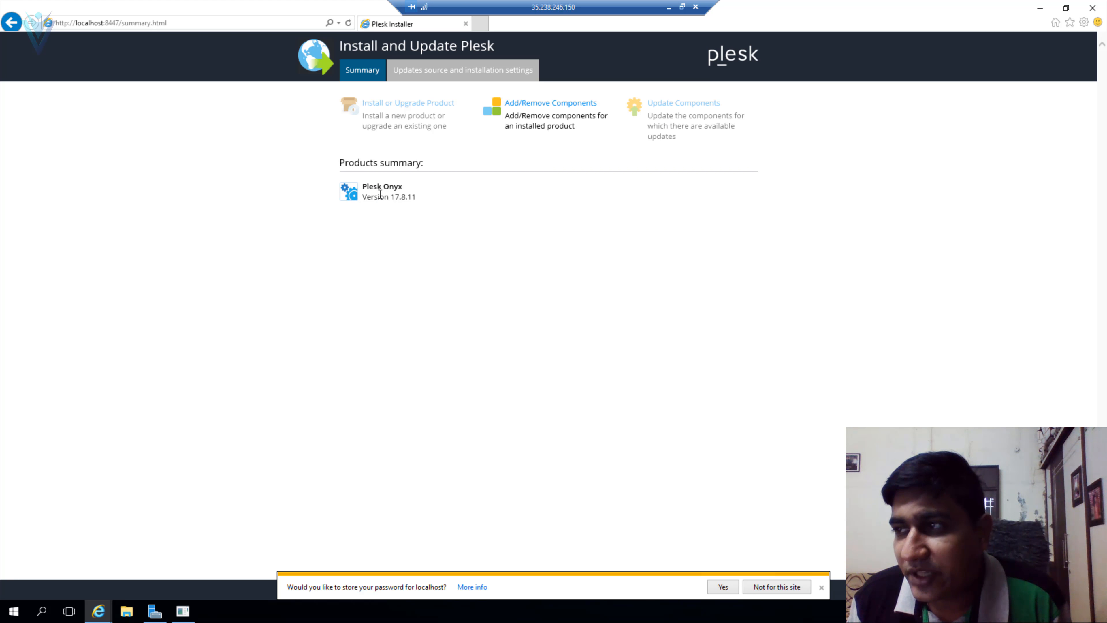
{"action": "triple_click", "coordinate": [416, 187]}
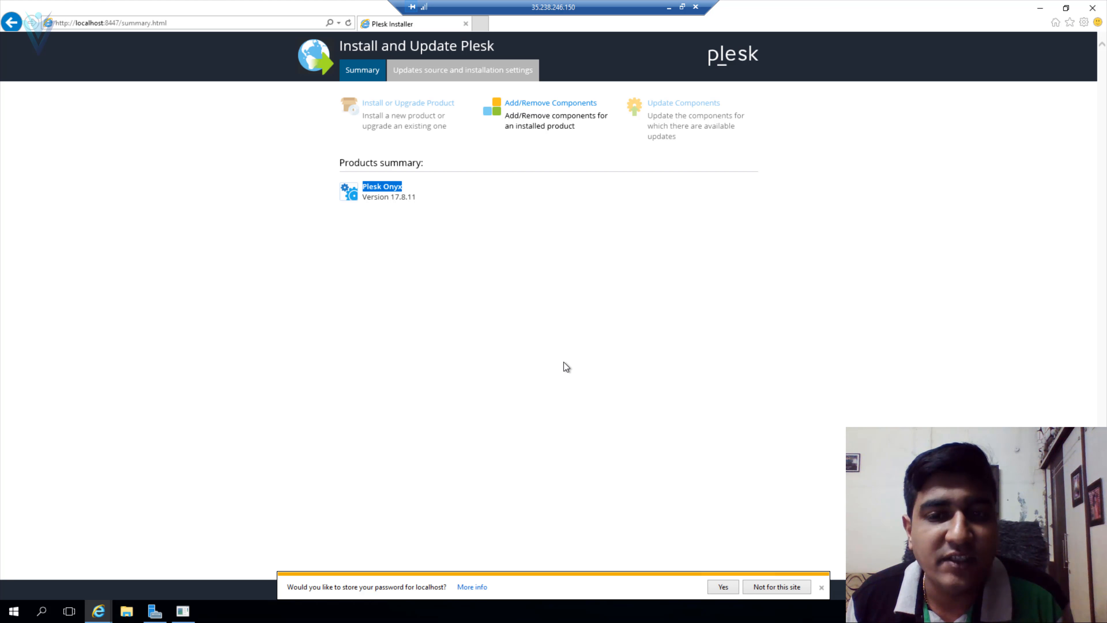
- Return to the Compute Engine VM instances list and copy windows-server-1's external IP 35.238.246.150
{"action": "left_click", "coordinate": [669, 7]}
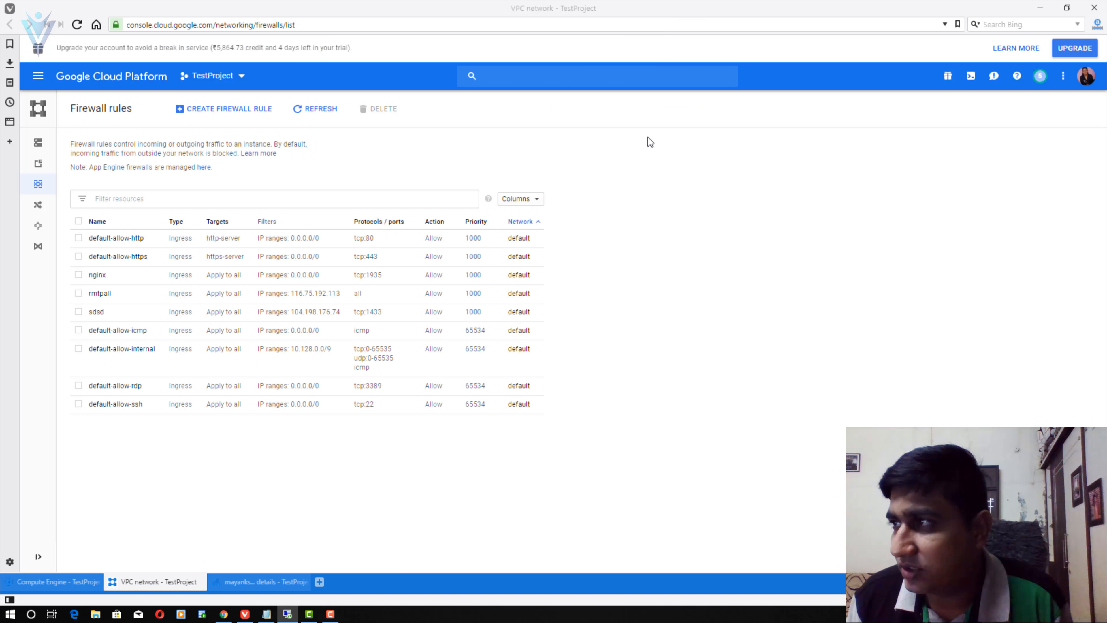
{"action": "left_click", "coordinate": [65, 581]}
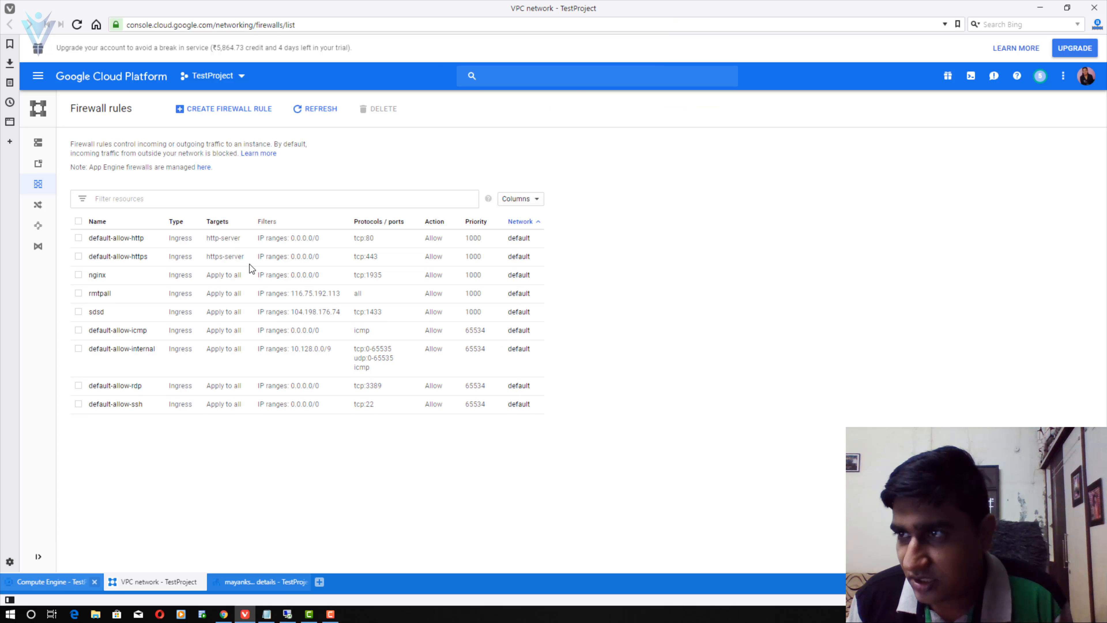
{"action": "left_click_drag", "start_coordinate": [361, 209], "coordinate": [417, 217]}
{"action": "key", "text": "ctrl+c"}
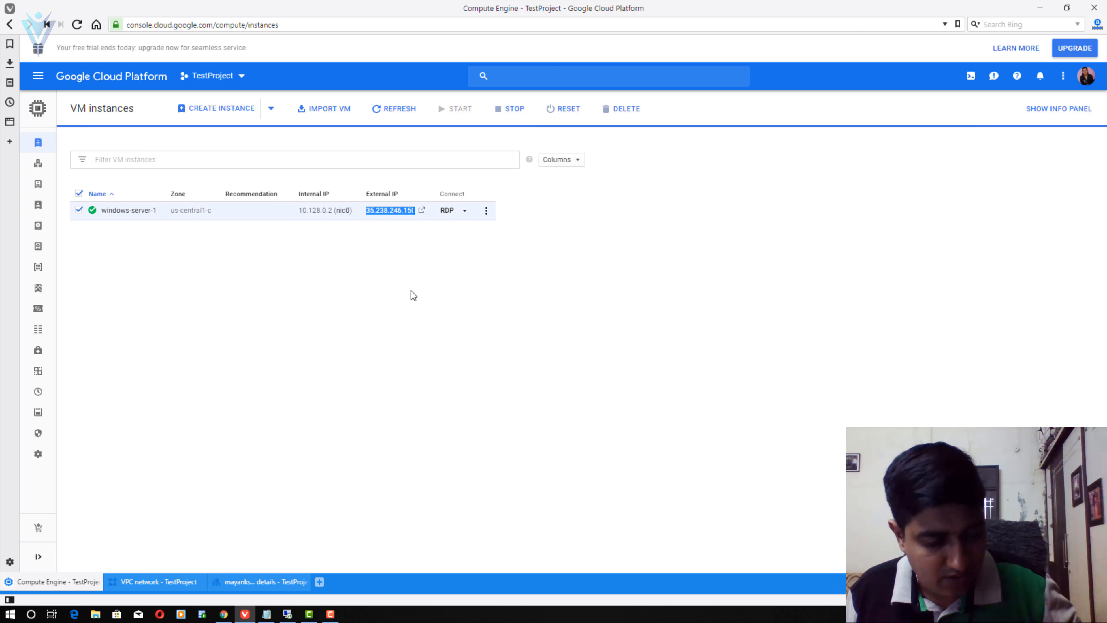
{"action": "left_click", "coordinate": [223, 614]}
{"action": "left_click", "coordinate": [160, 9]}
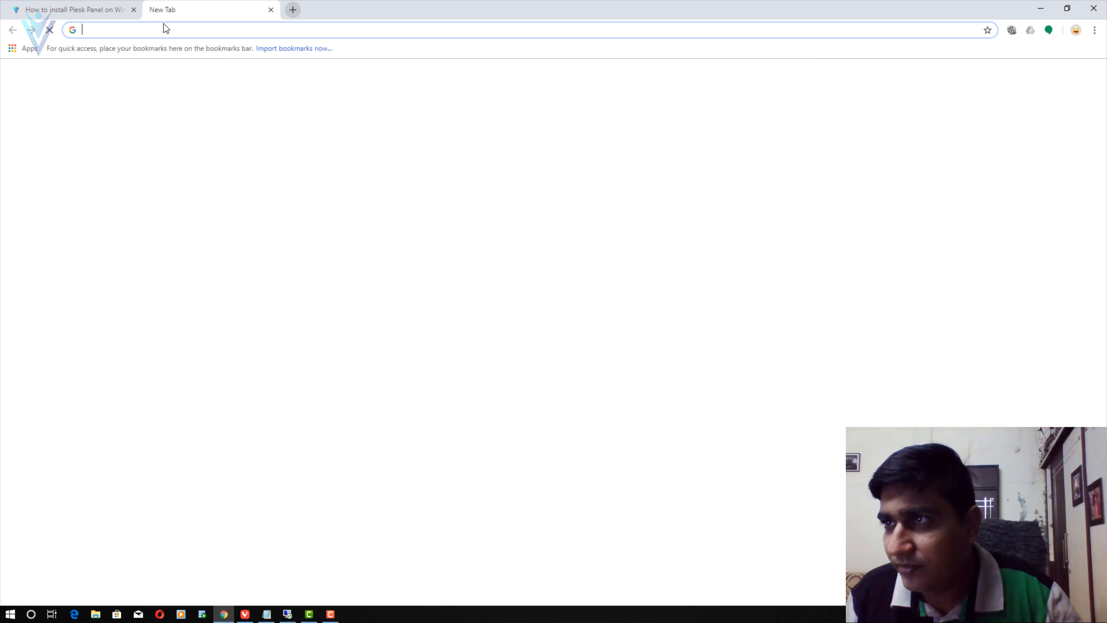
{"action": "type", "text": "http://"}
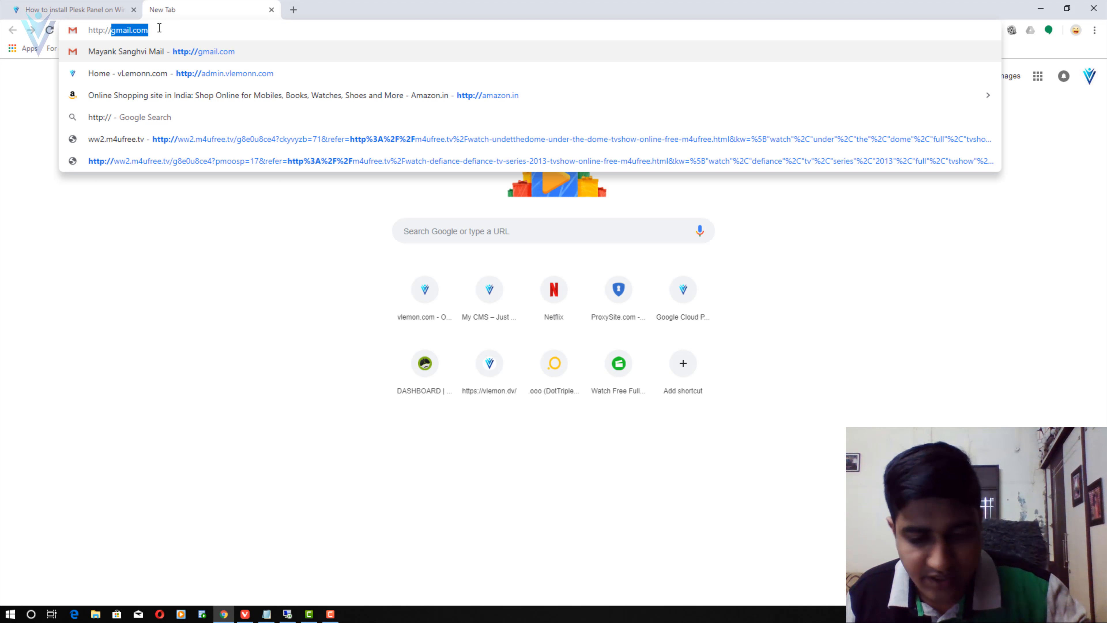
{"action": "key", "text": "ctrl+v"}
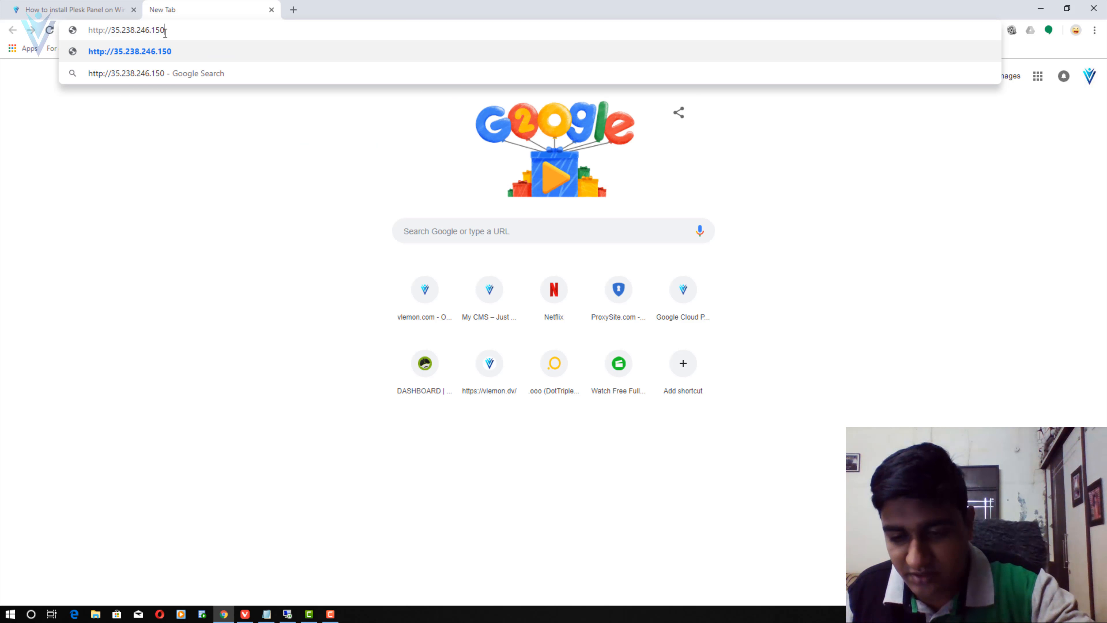
{"action": "key", "text": "Return"}
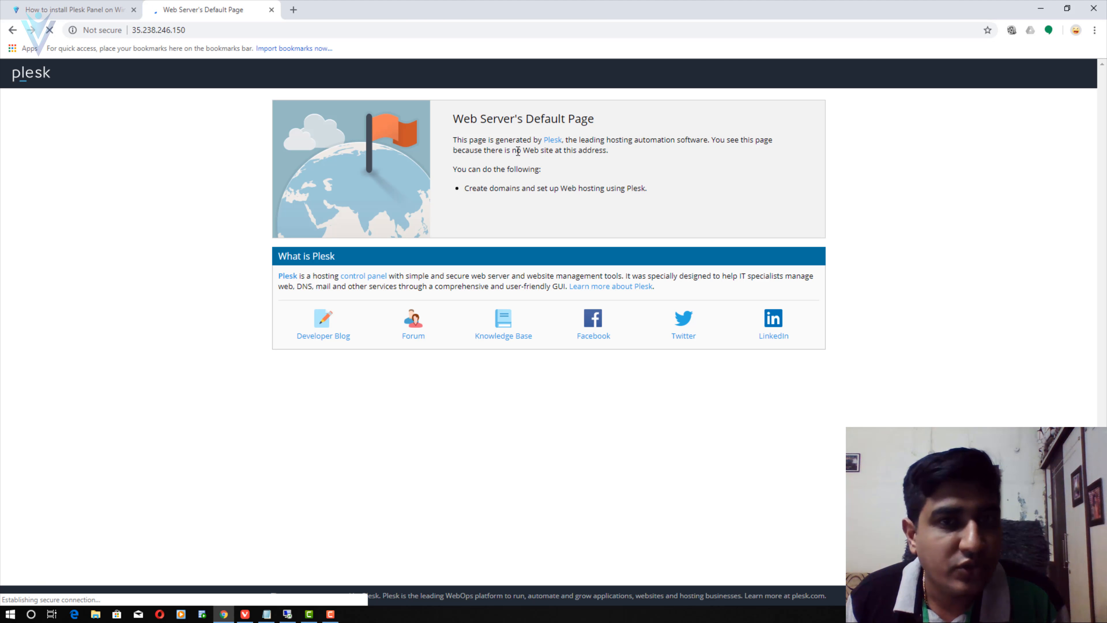
{"action": "left_click_drag", "start_coordinate": [454, 121], "coordinate": [616, 120]}
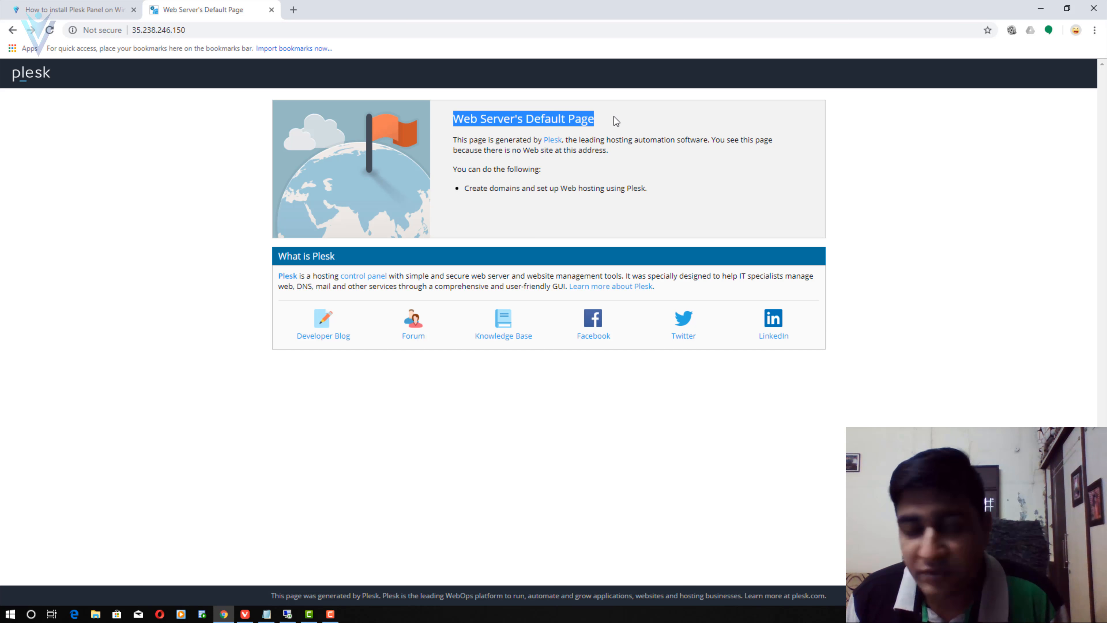
{"action": "left_click", "coordinate": [462, 219]}
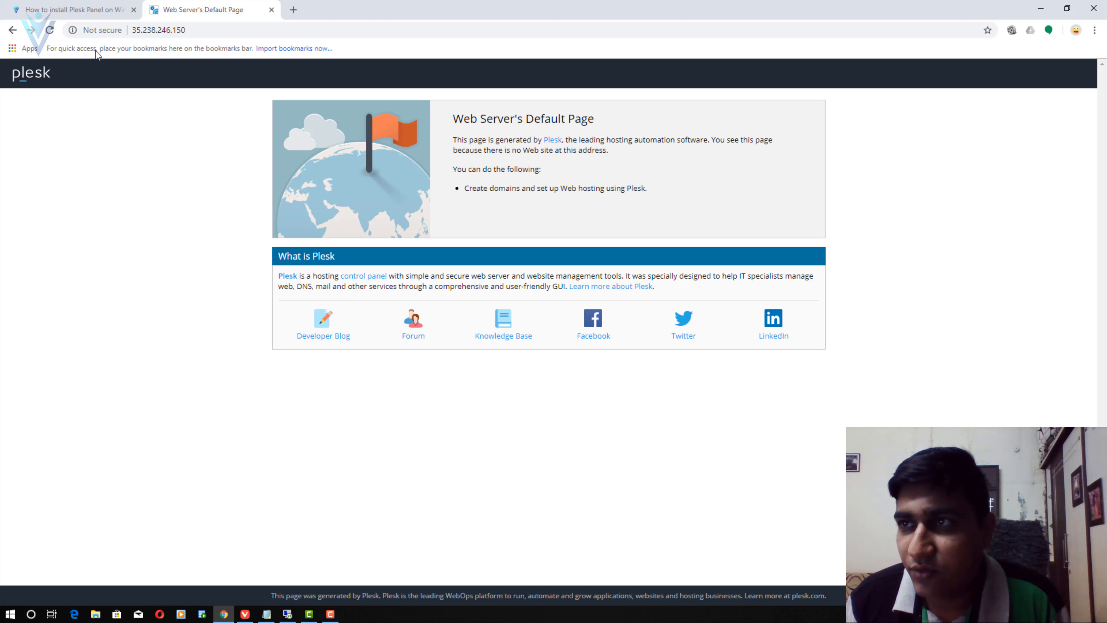
- Glance at the Plesk install article, then return to the Default Page tab
{"action": "left_click", "coordinate": [74, 9]}
{"action": "scroll", "coordinate": [218, 305], "scroll_direction": "down", "scroll_amount": 5}
{"action": "scroll", "coordinate": [198, 302], "scroll_direction": "down", "scroll_amount": 10}
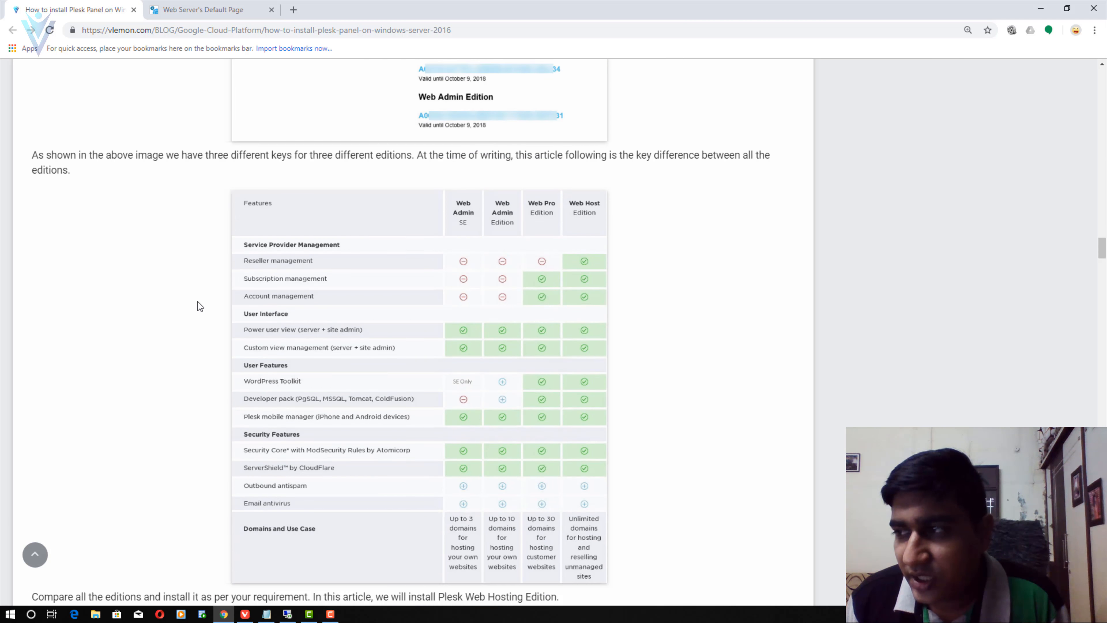
{"action": "key", "text": "ctrl+Tab"}
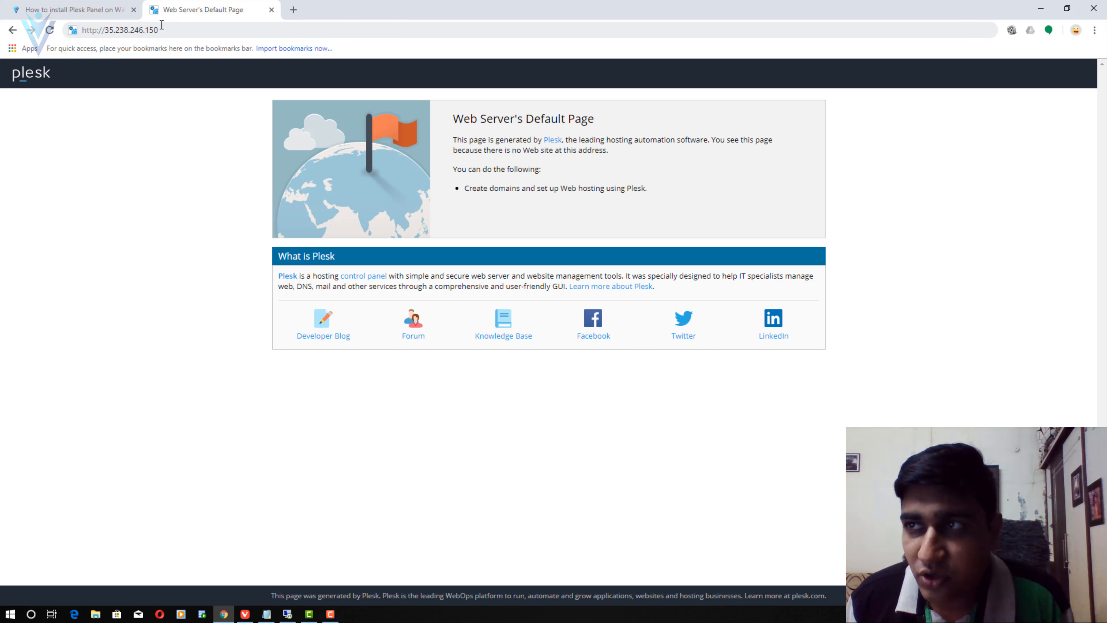
{"action": "left_click", "coordinate": [98, 33]}
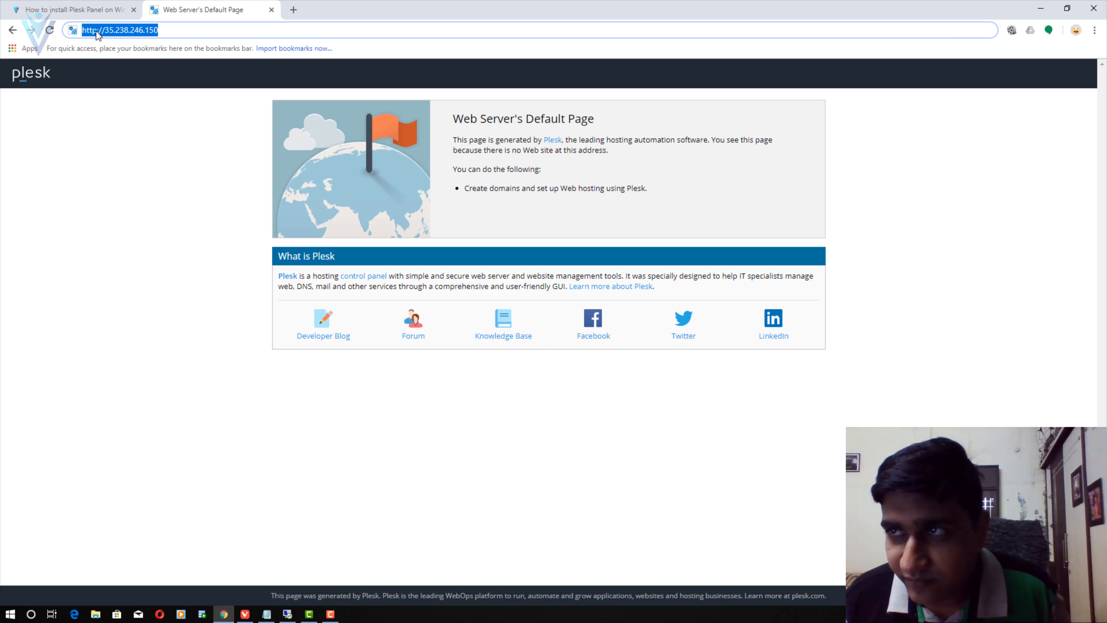
{"action": "left_click", "coordinate": [98, 33]}
{"action": "type", "text": "s"}
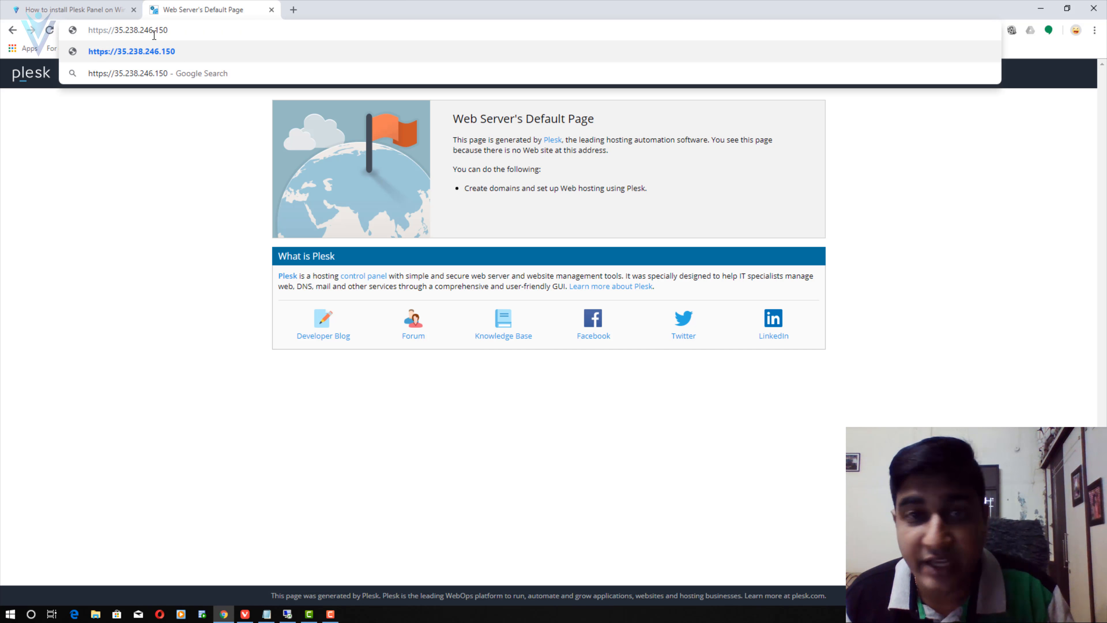
{"action": "left_click", "coordinate": [182, 29]}
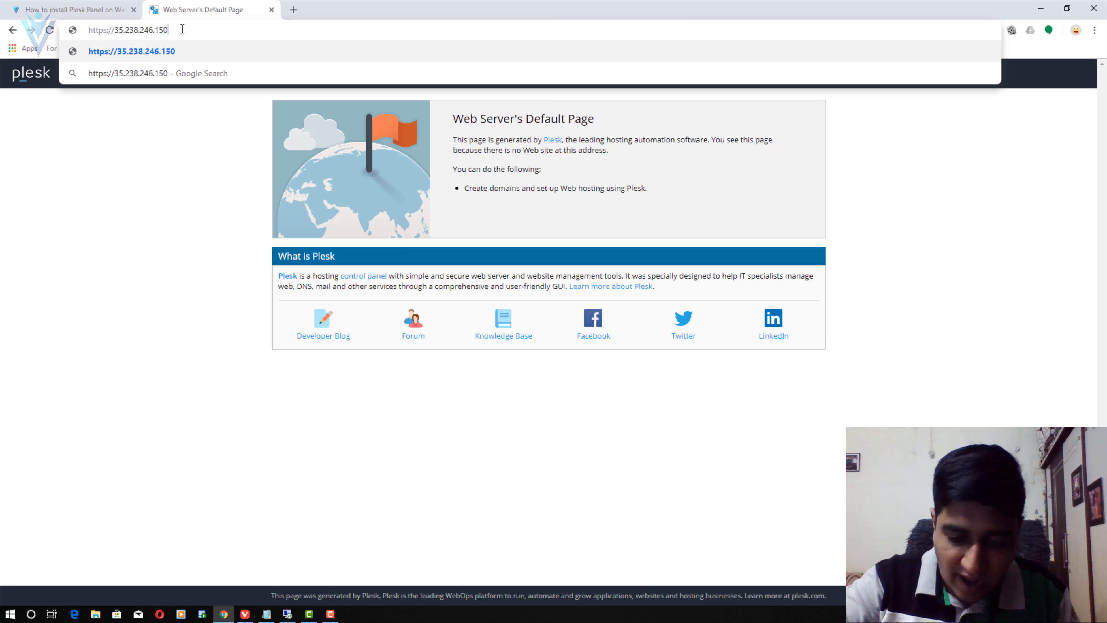
{"action": "type", "text": ":8443"}
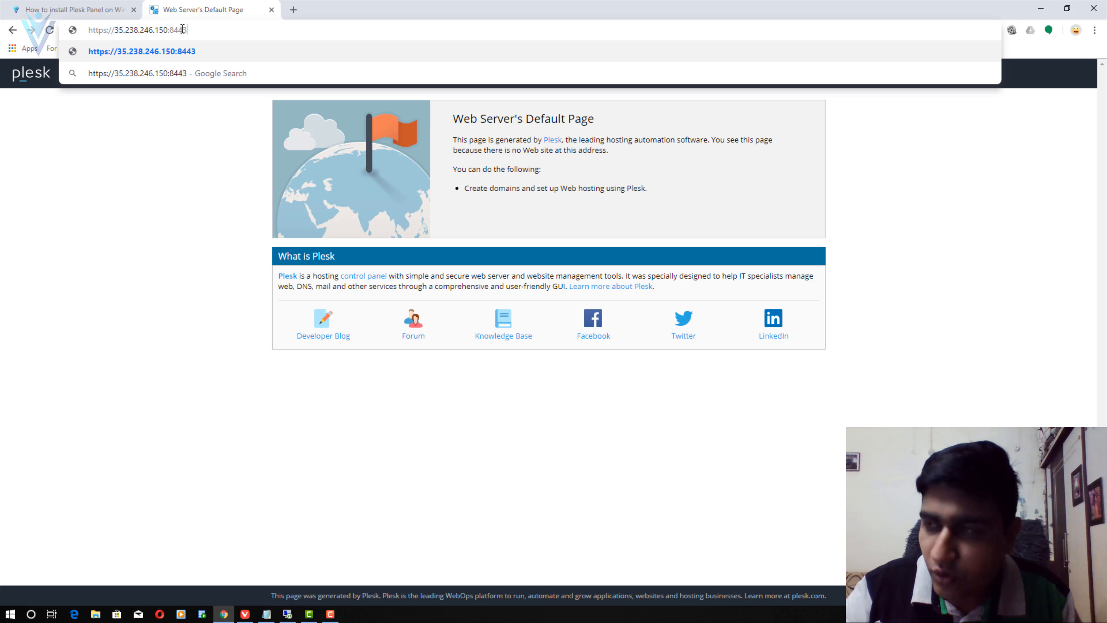
{"action": "key", "text": "Return"}
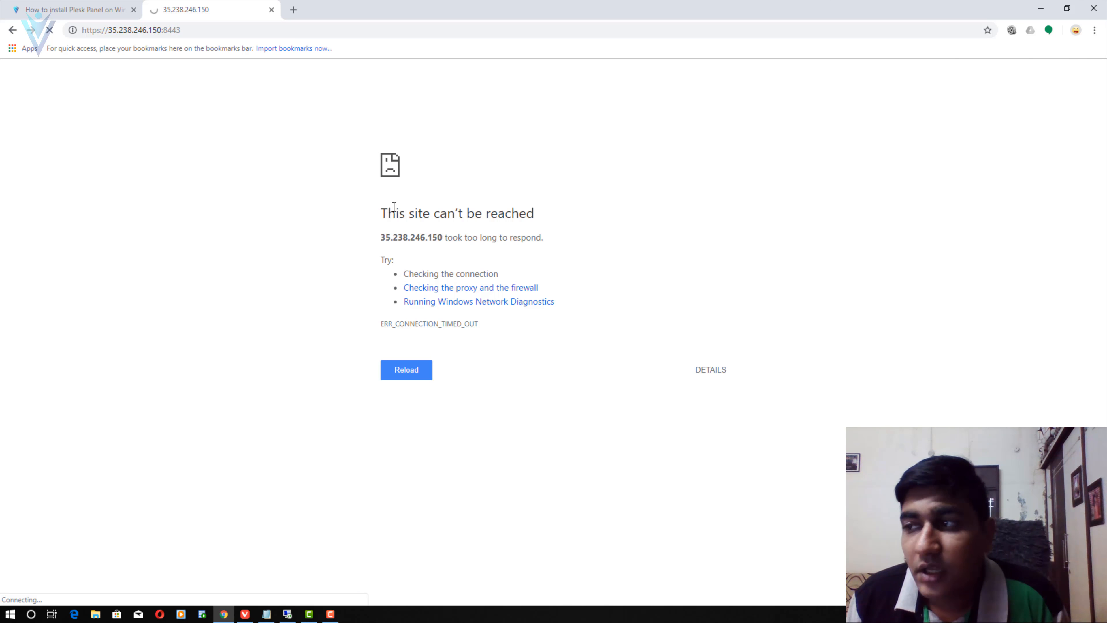
- Confirm the port 8443 connection timed out, then return to the cloud console VM instances
{"action": "left_click_drag", "start_coordinate": [382, 215], "coordinate": [525, 214]}
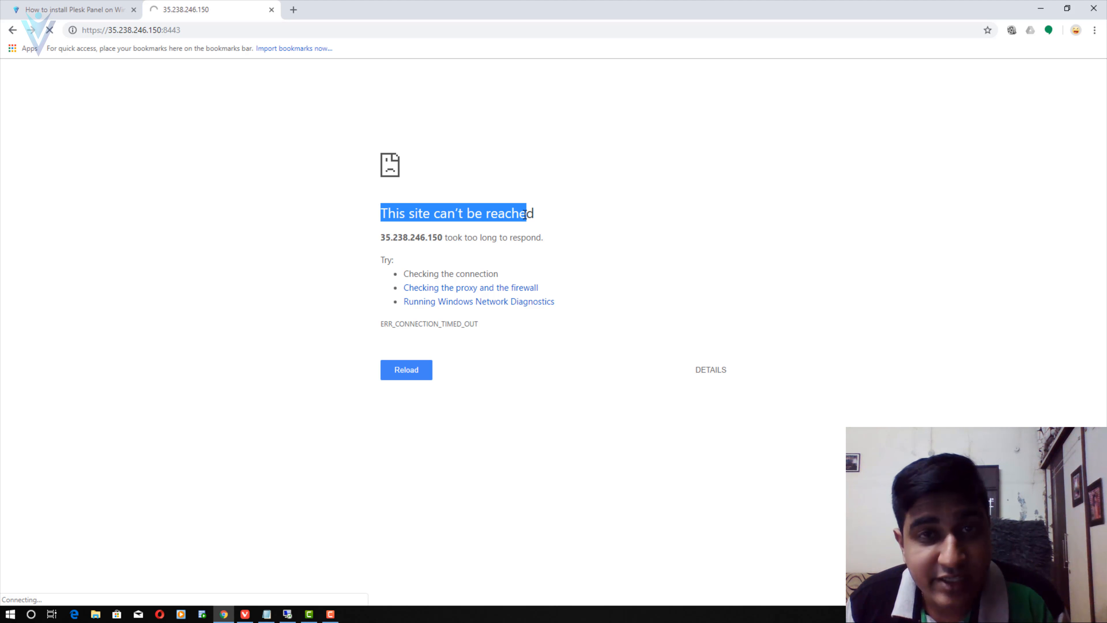
{"action": "left_click", "coordinate": [492, 238]}
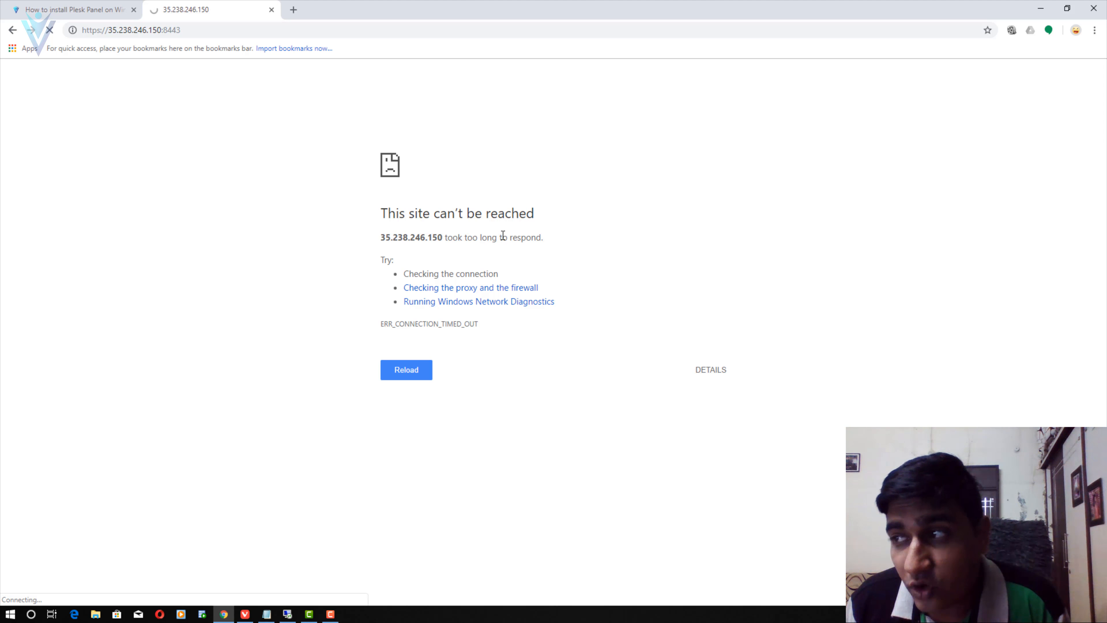
{"action": "double_click", "coordinate": [172, 30]}
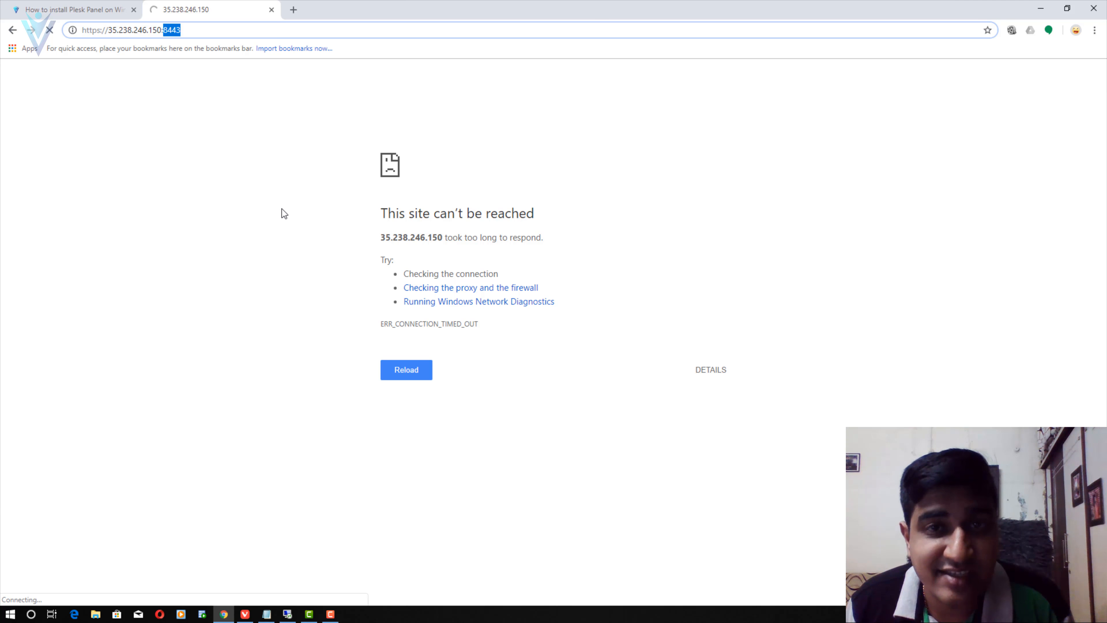
{"action": "left_click", "coordinate": [286, 223]}
{"action": "left_click_drag", "start_coordinate": [160, 34], "coordinate": [192, 34]}
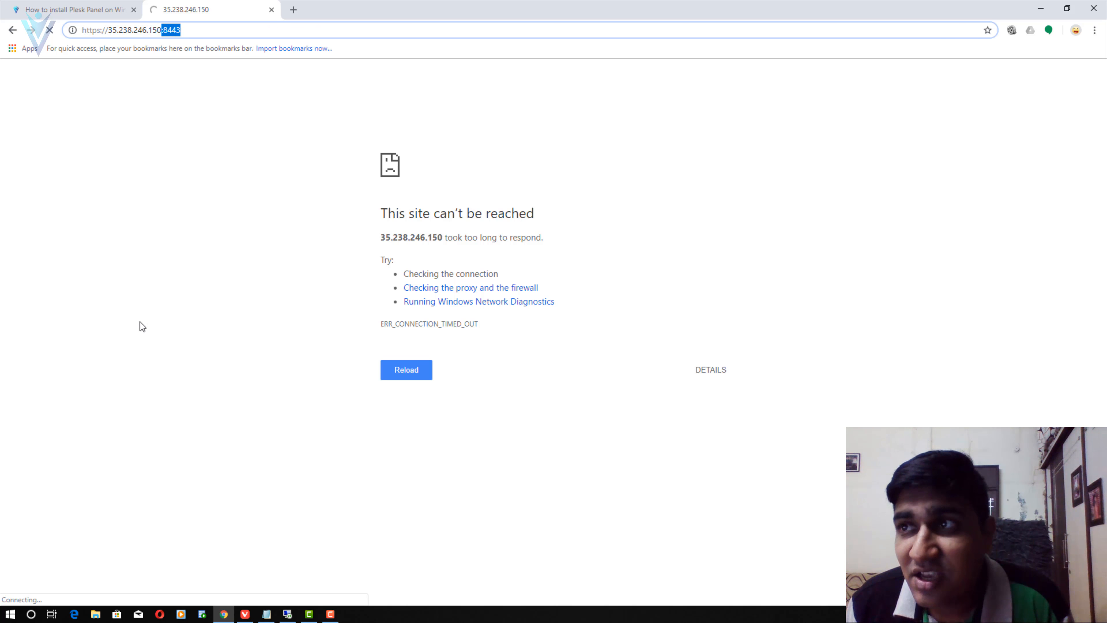
{"action": "left_click", "coordinate": [267, 288]}
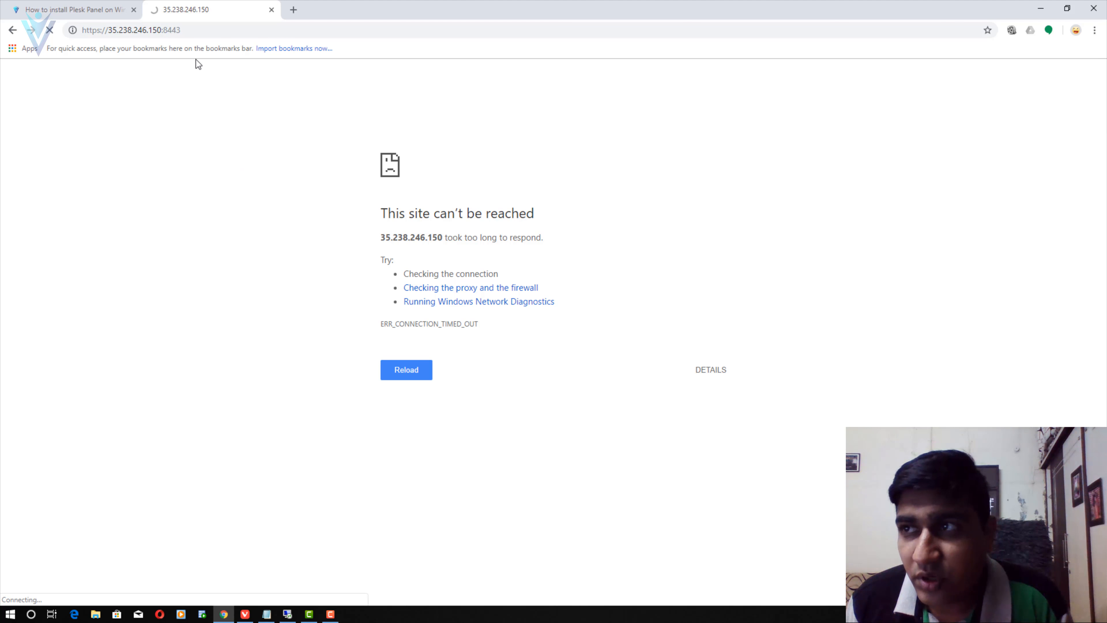
{"action": "left_click_drag", "start_coordinate": [166, 29], "coordinate": [192, 30]}
{"action": "left_click", "coordinate": [244, 235]}
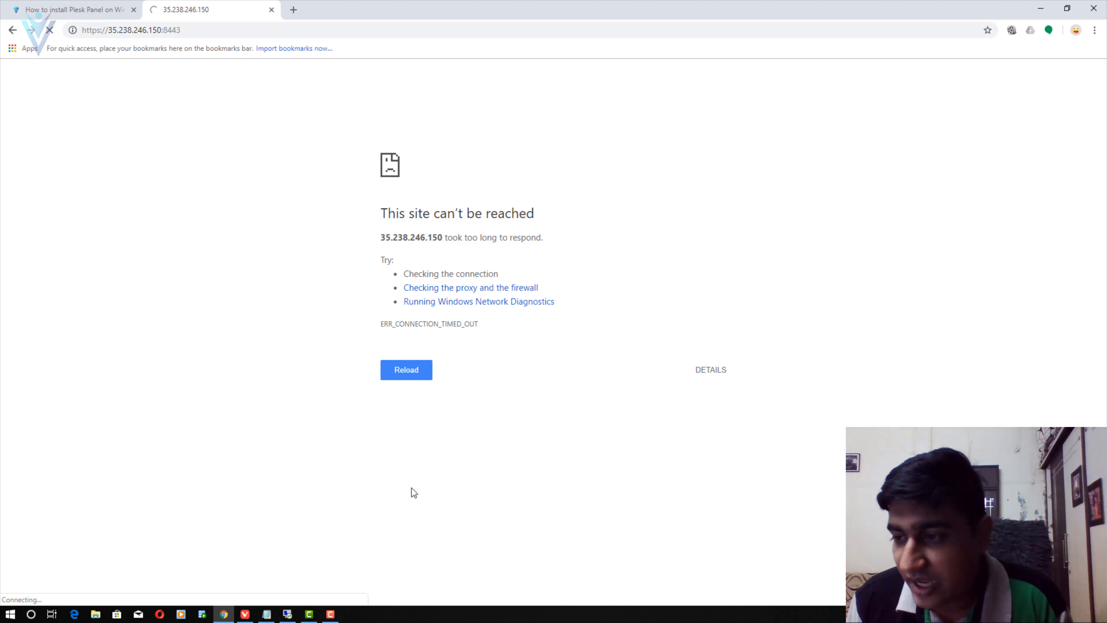
{"action": "left_click", "coordinate": [244, 616]}
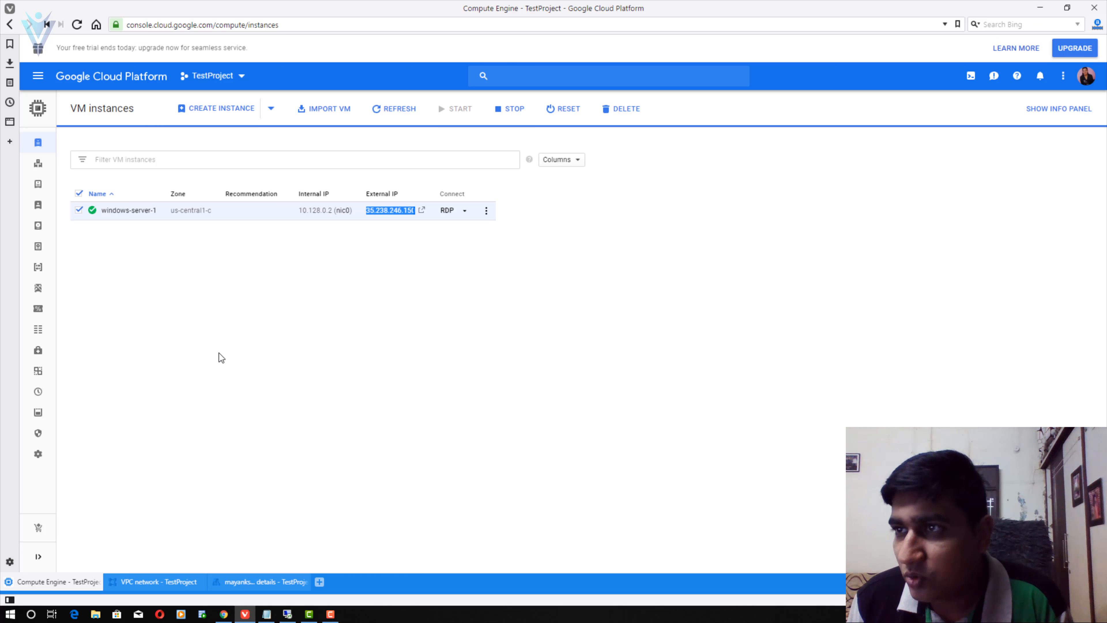
- Go to VPC Firewall rules and start a new rule named pleskcontrolpanel8443
{"action": "left_click", "coordinate": [232, 378]}
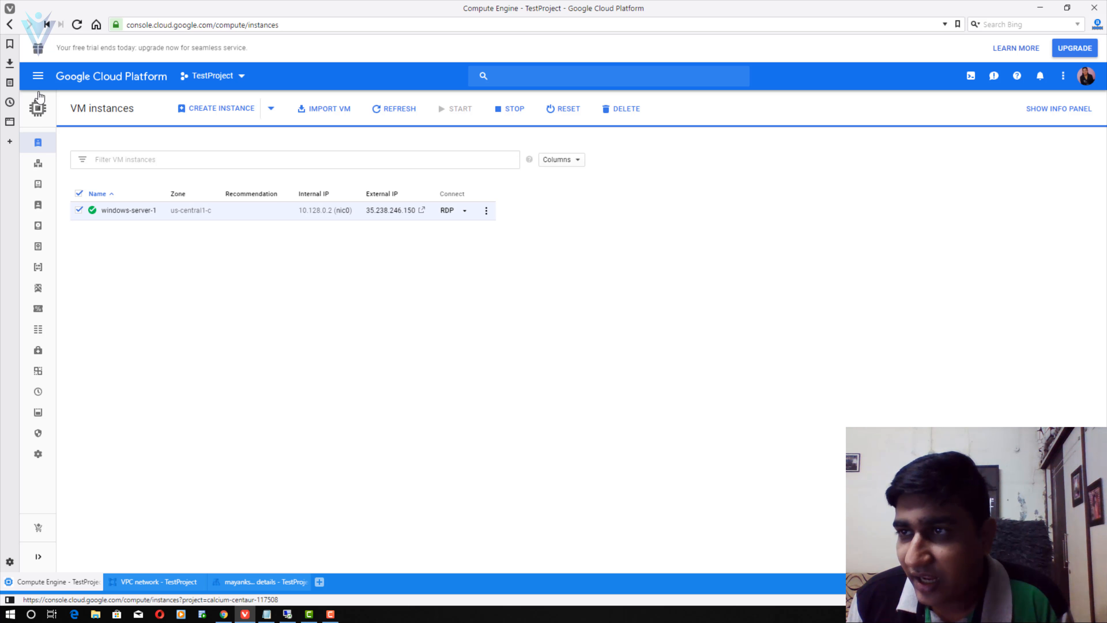
{"action": "left_click", "coordinate": [38, 77]}
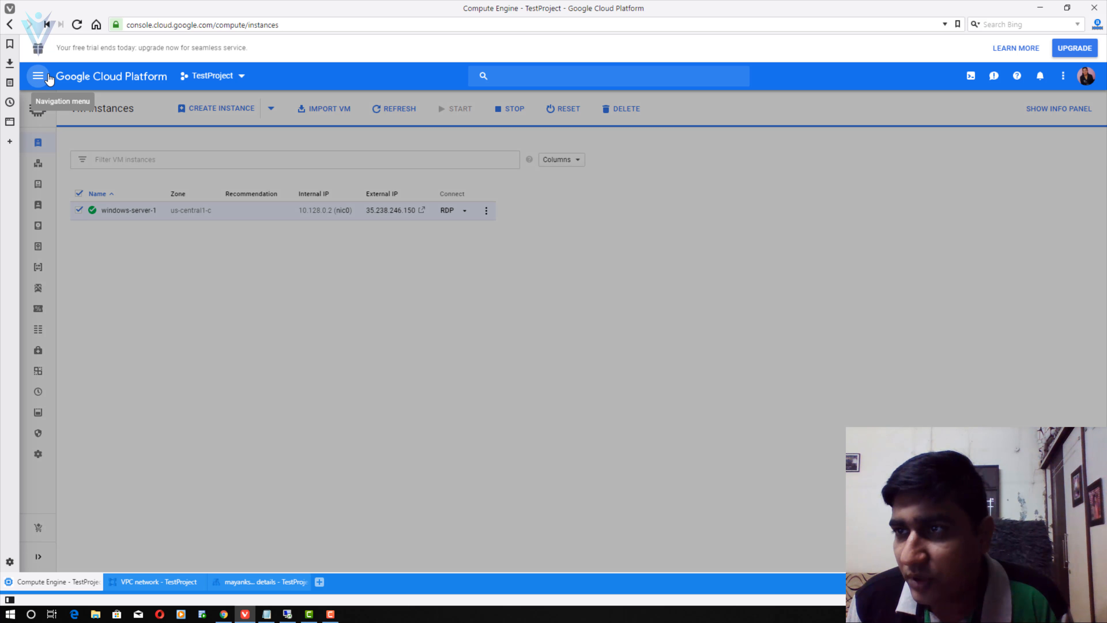
{"action": "mouse_move", "coordinate": [125, 184]}
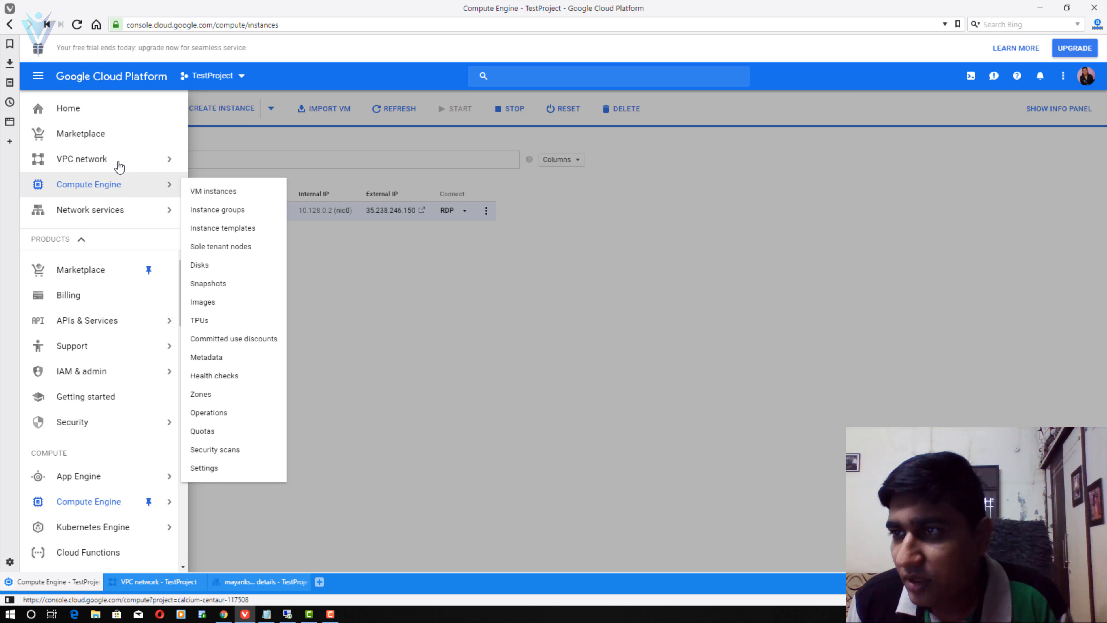
{"action": "mouse_move", "coordinate": [117, 166]}
{"action": "left_click", "coordinate": [234, 204]}
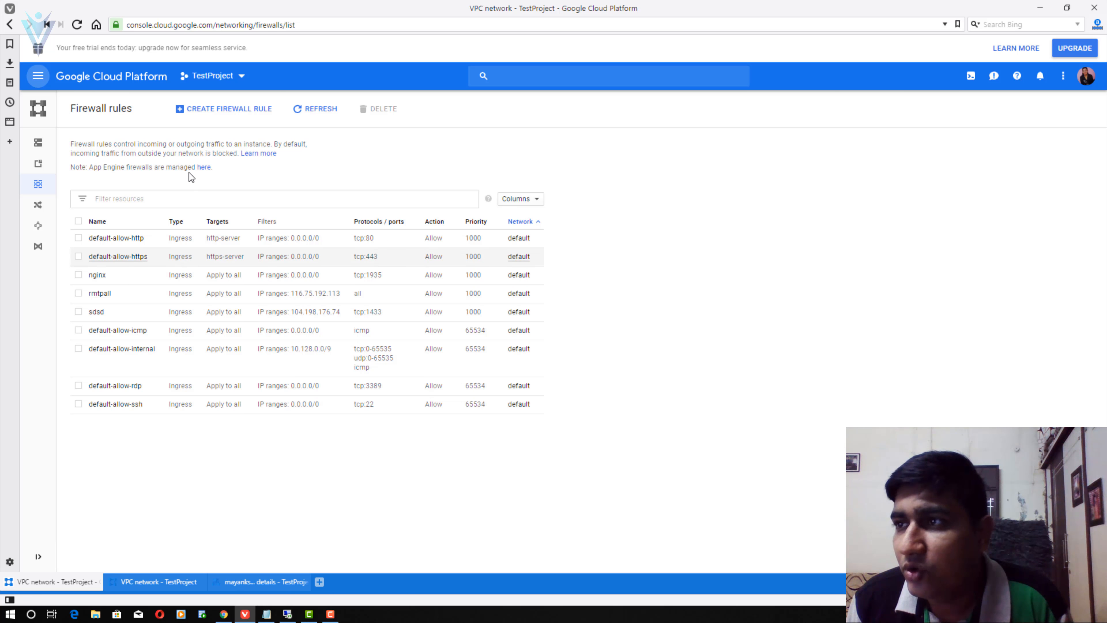
{"action": "left_click", "coordinate": [213, 109]}
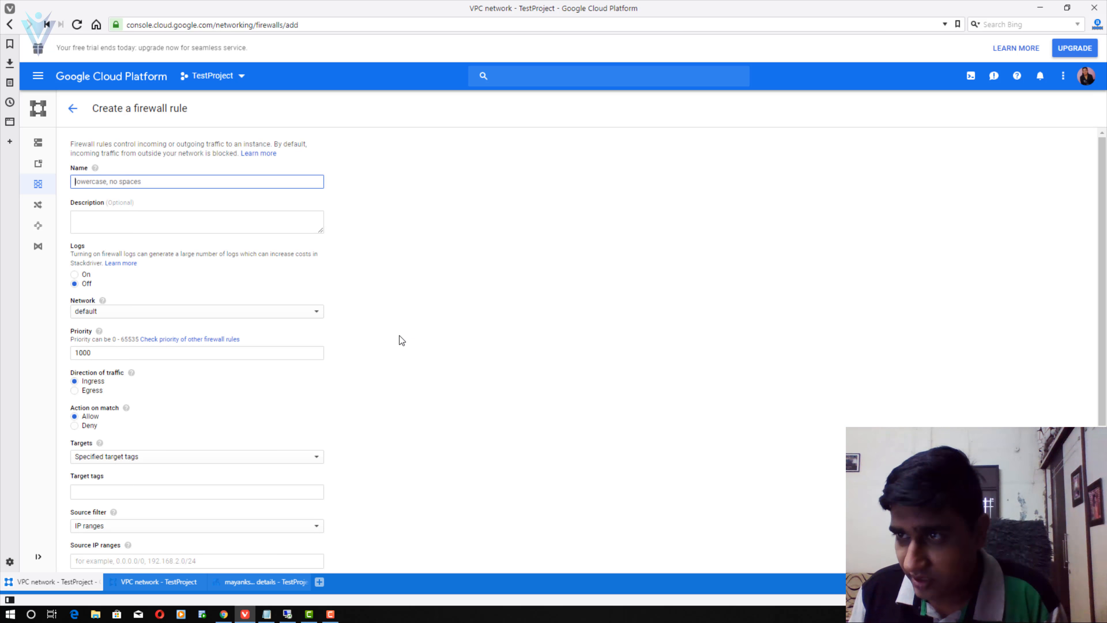
{"action": "type", "text": "pleskcontro"}
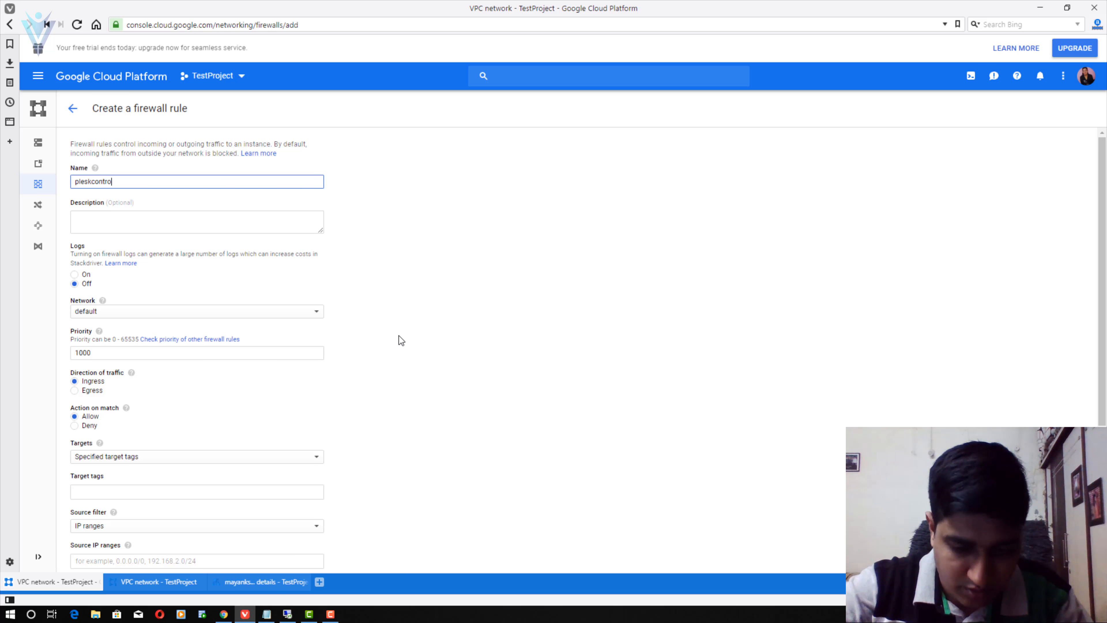
{"action": "type", "text": "lpanel"}
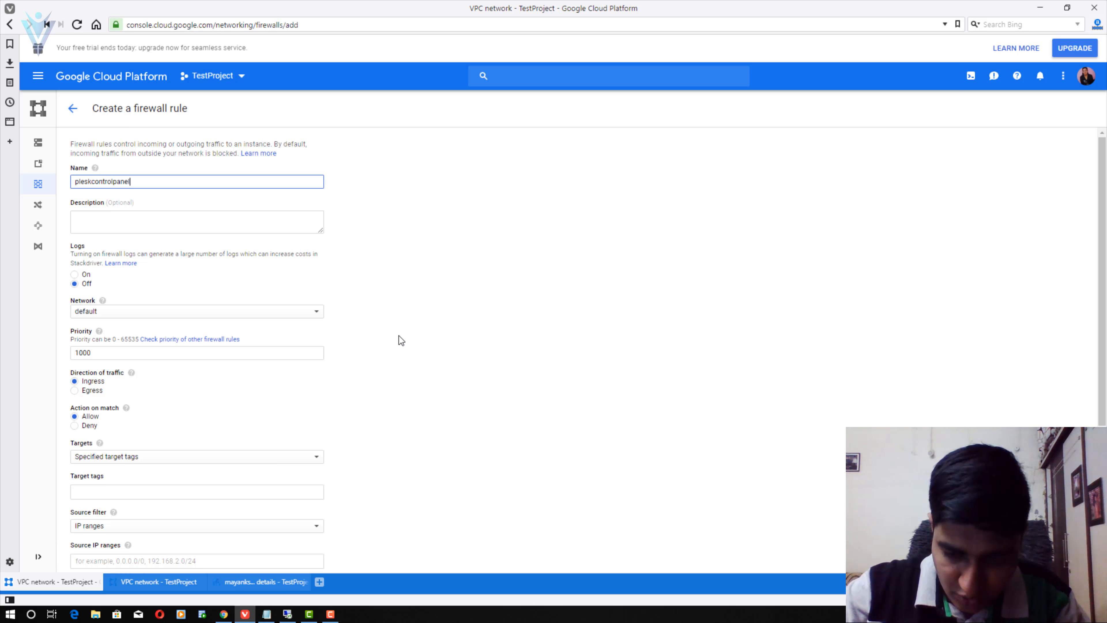
{"action": "type", "text": "8443"}
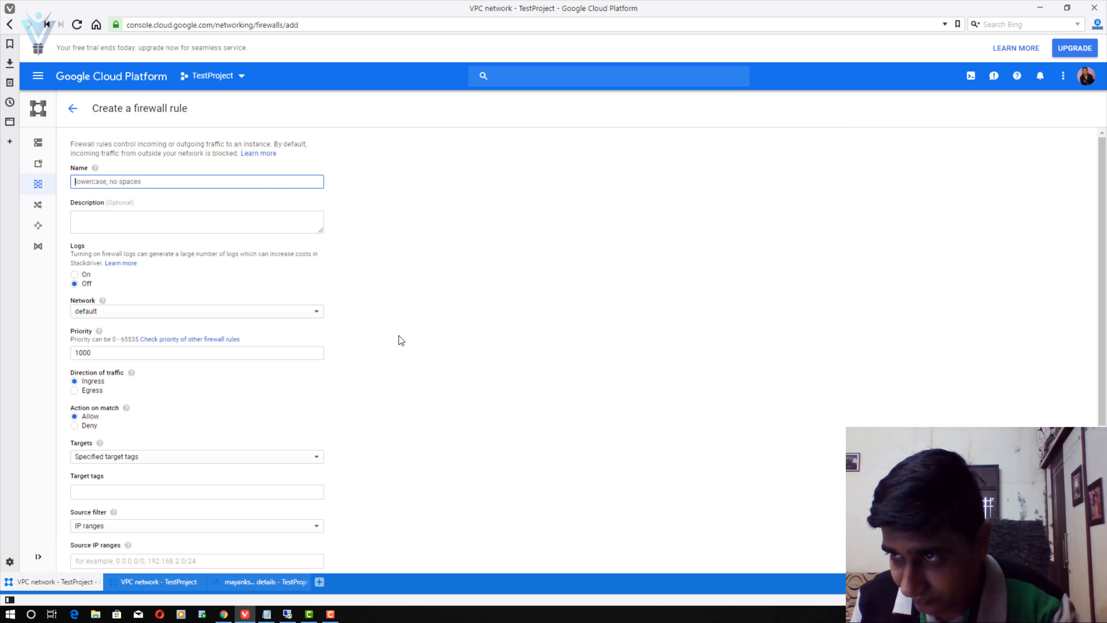
- Give the rule the description 'This is for Plesk Conrol Panel on Port 8443'
{"action": "left_click", "coordinate": [99, 220]}
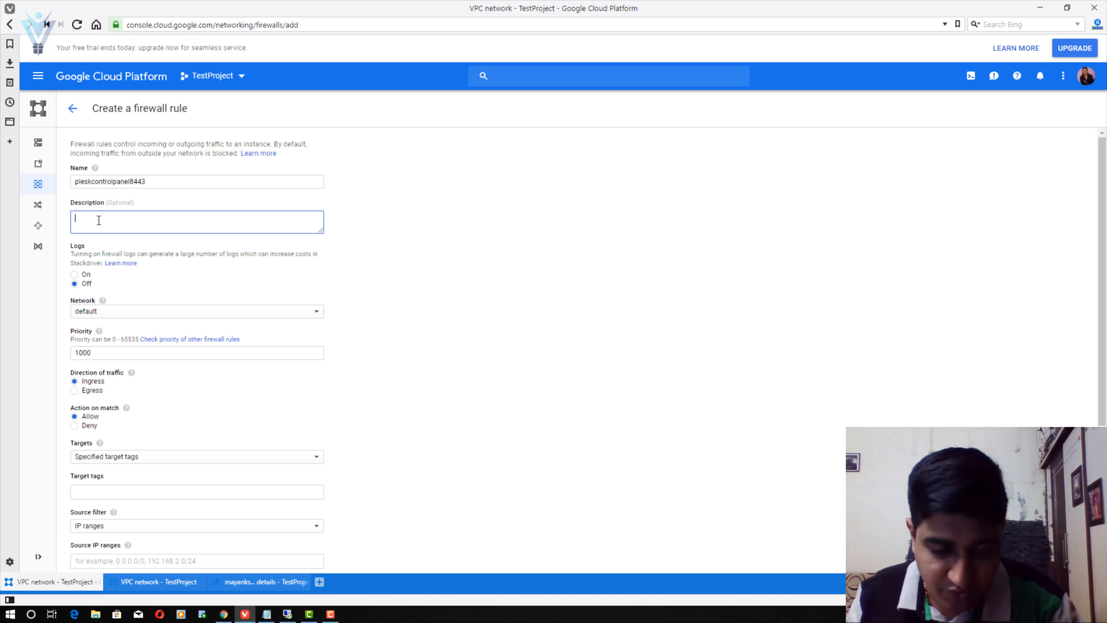
{"action": "type", "text": "Thisn"}
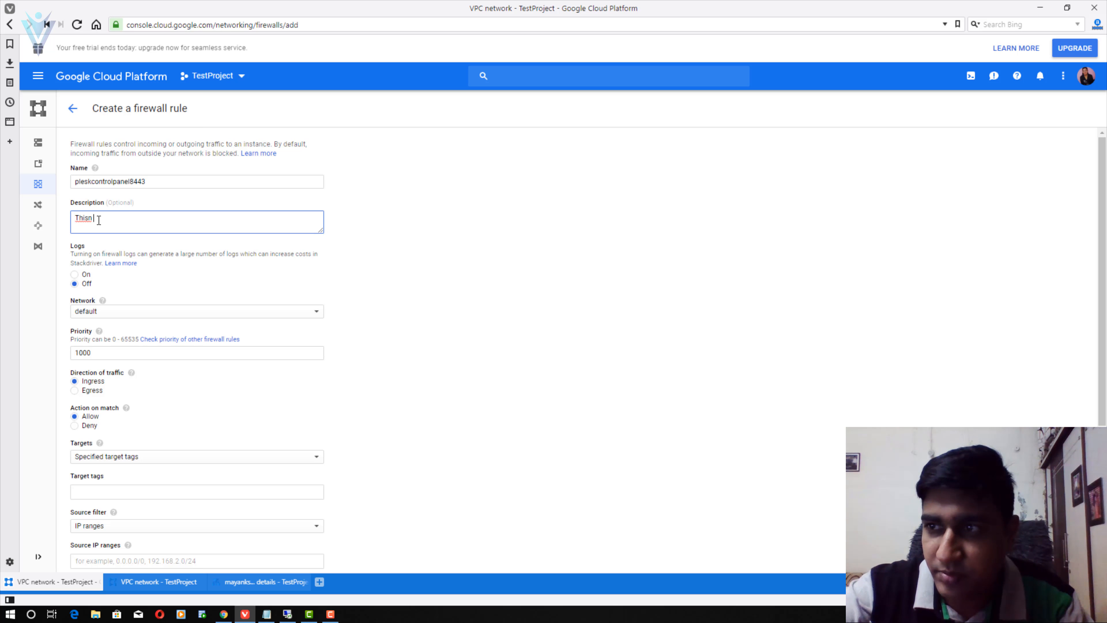
{"action": "key", "text": "BackSpace"}
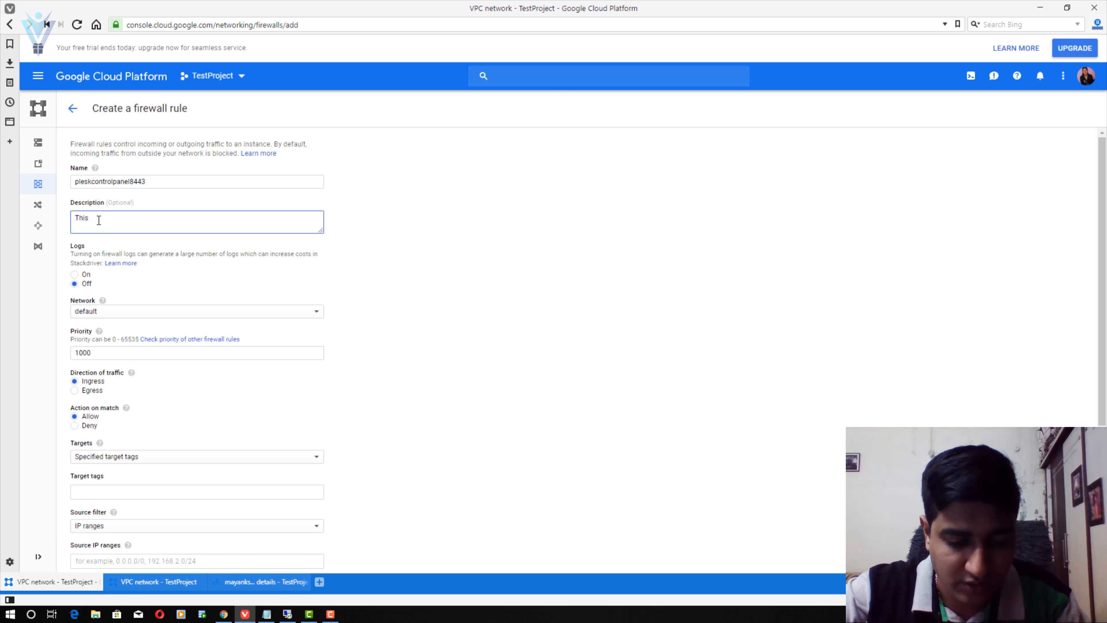
{"action": "type", "text": "is for Plesk Conrol Panel on Port 8443"}
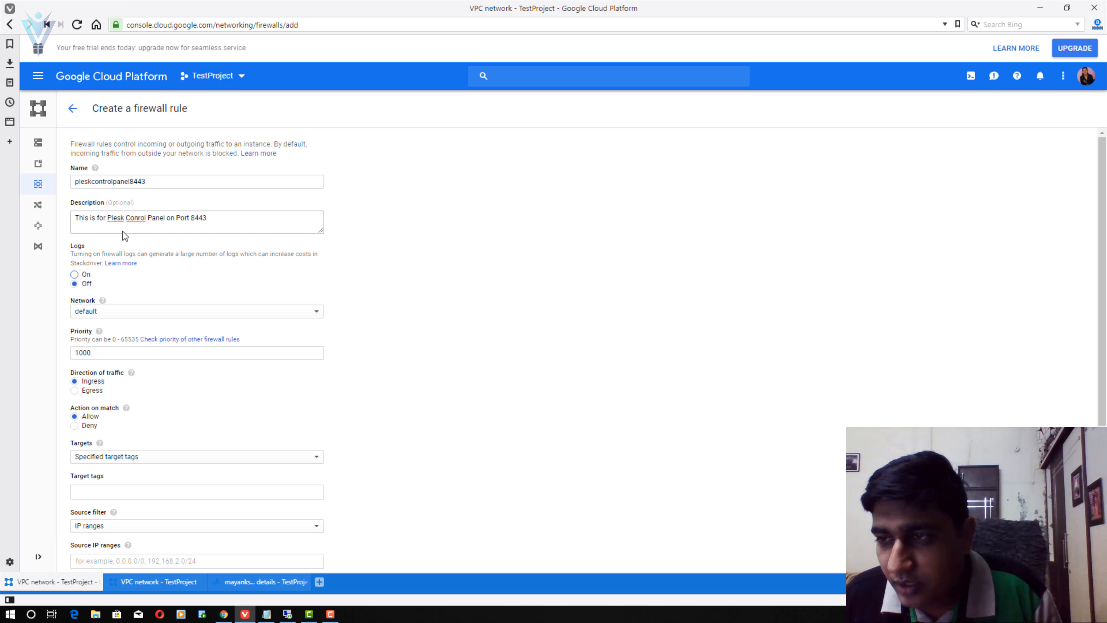
- Target all instances in the network, allow source 0.0.0.0/0, and open TCP port 8443
{"action": "scroll", "coordinate": [173, 289], "scroll_direction": "down", "scroll_amount": 2}
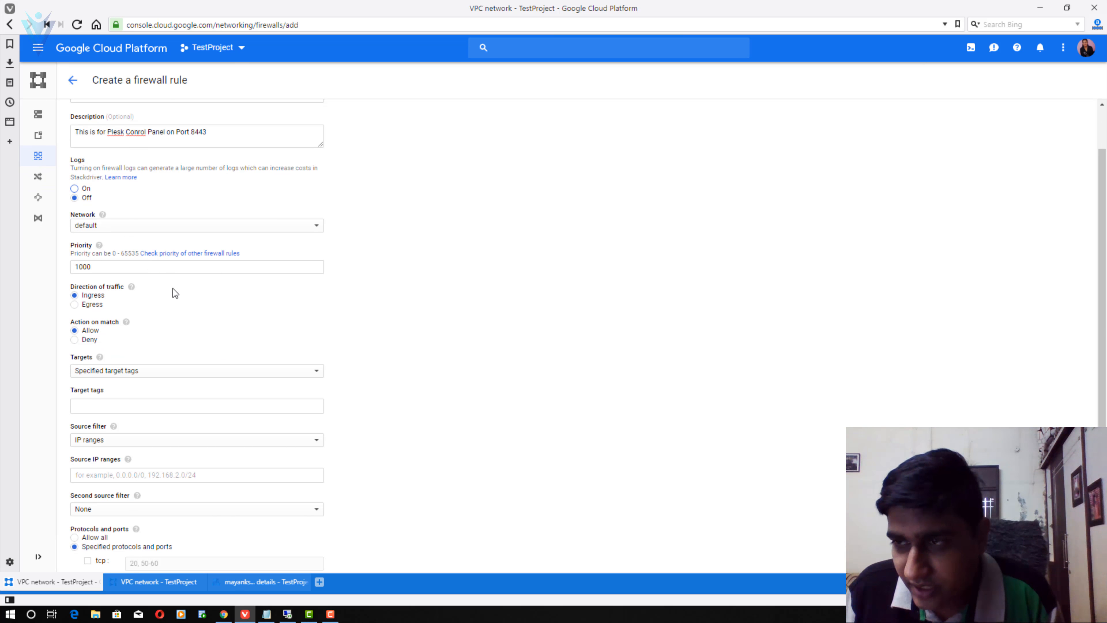
{"action": "left_click", "coordinate": [133, 375]}
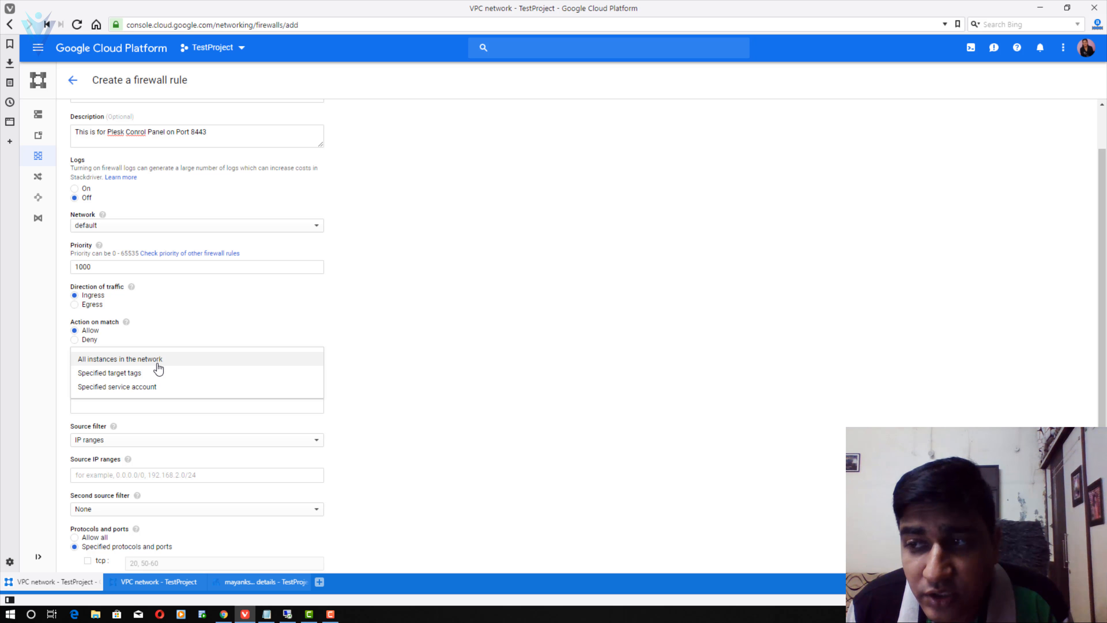
{"action": "left_click", "coordinate": [157, 364]}
{"action": "scroll", "coordinate": [299, 317], "scroll_direction": "down", "scroll_amount": 1}
{"action": "scroll", "coordinate": [300, 317], "scroll_direction": "down", "scroll_amount": 2}
{"action": "left_click", "coordinate": [131, 350]}
{"action": "type", "text": "0.0.0.0/0"}
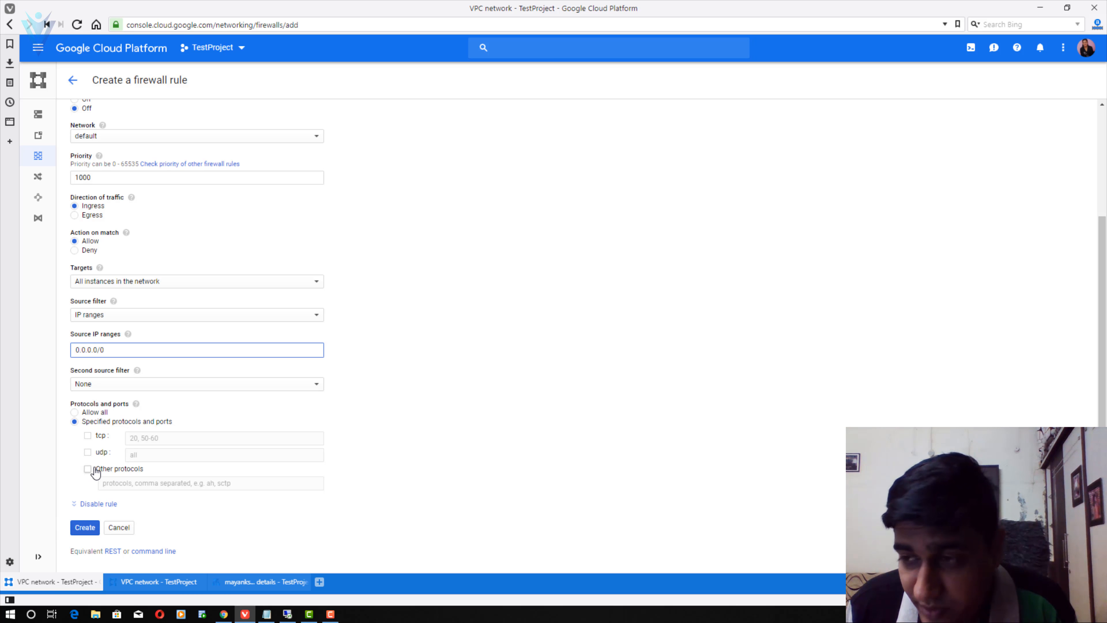
{"action": "left_click", "coordinate": [87, 435]}
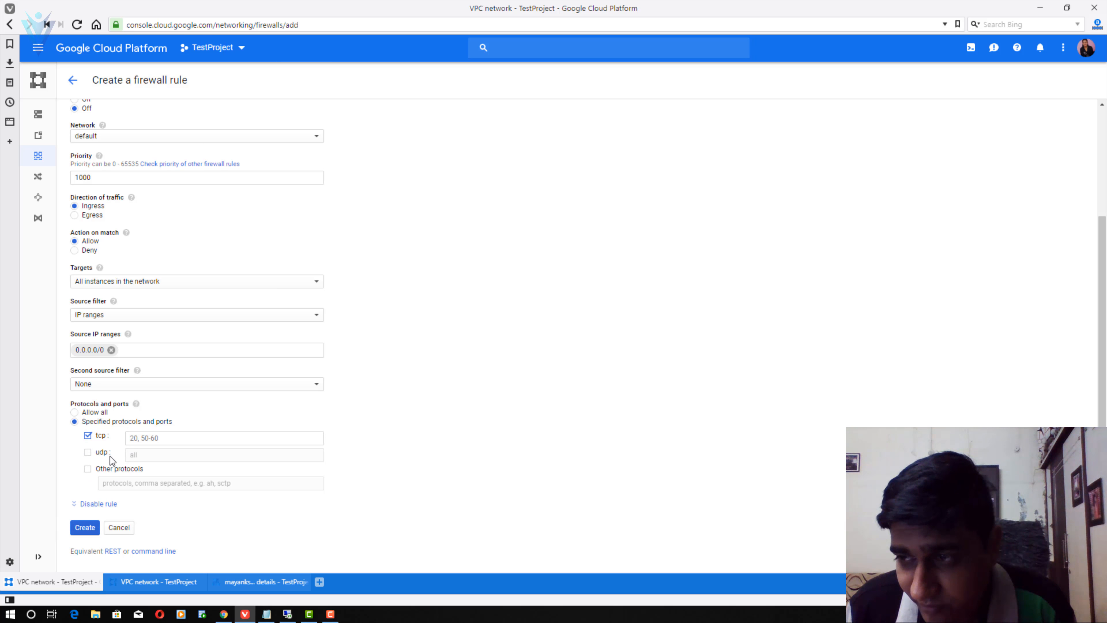
{"action": "left_click", "coordinate": [175, 438]}
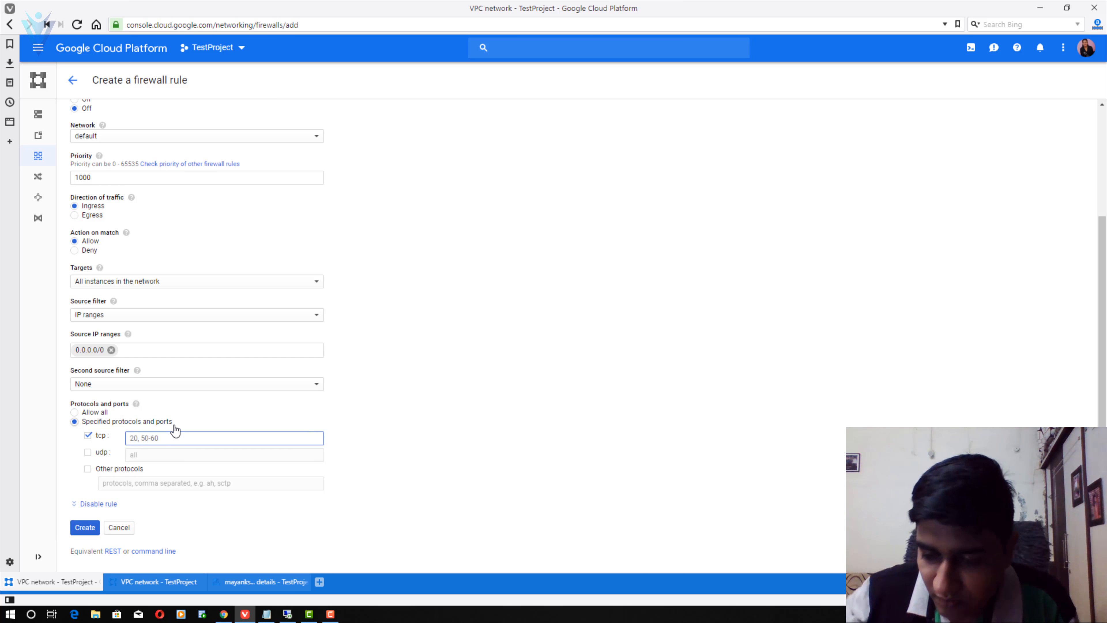
{"action": "type", "text": "844"}
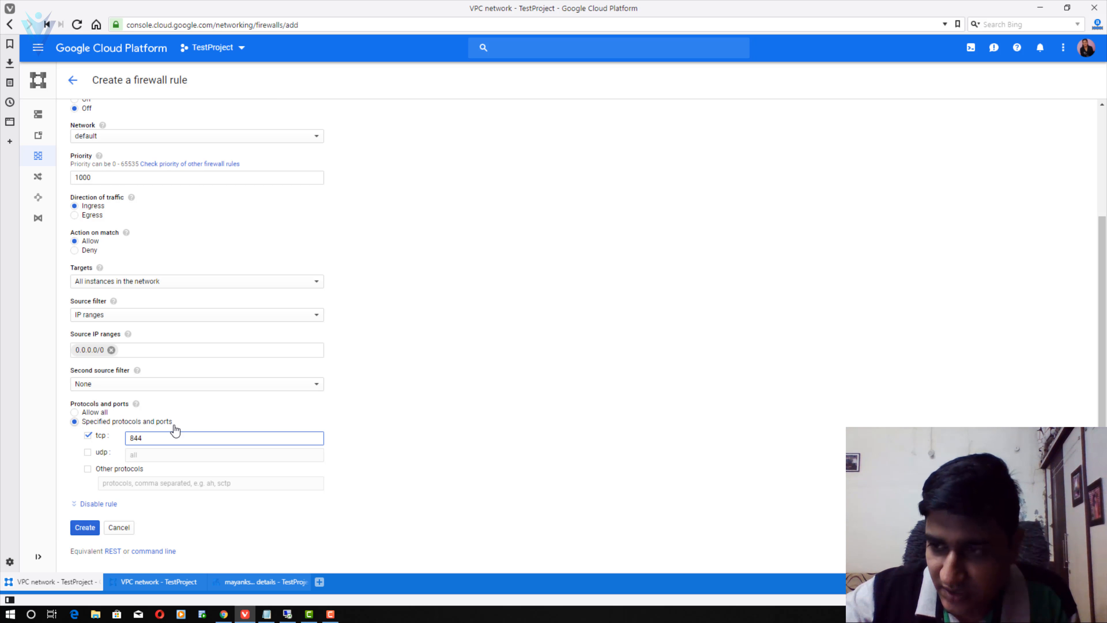
{"action": "type", "text": "3"}
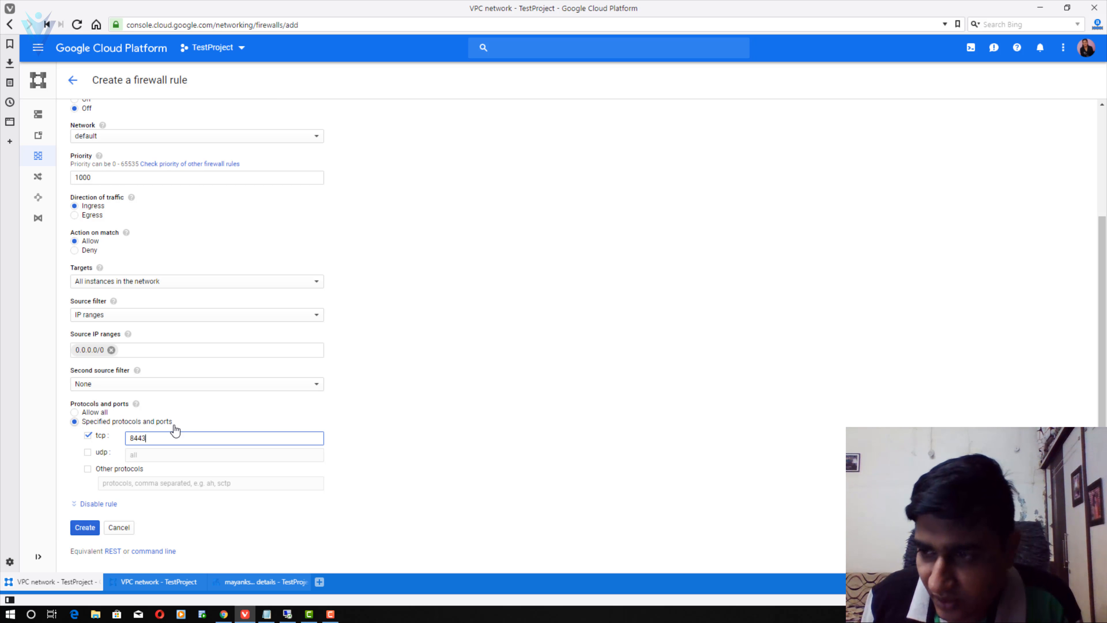
- Create the pleskcontrolpanel8443 firewall rule
{"action": "left_click", "coordinate": [83, 527]}
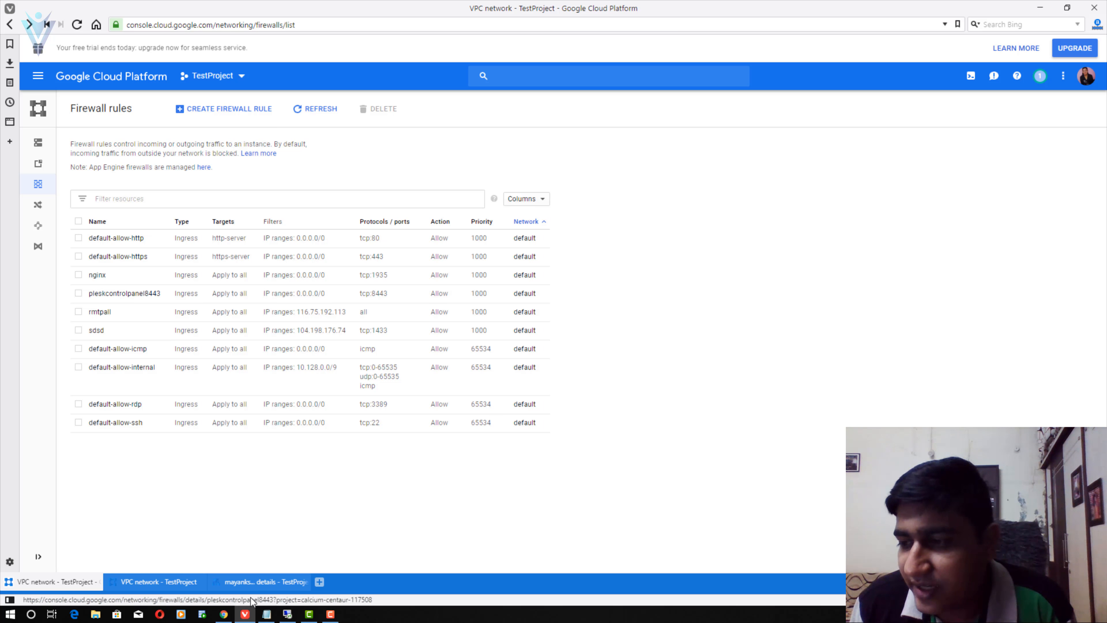
- Return to the timed-out 35.238.246.150:8443 Plesk tab in Chrome
{"action": "left_click", "coordinate": [224, 614]}
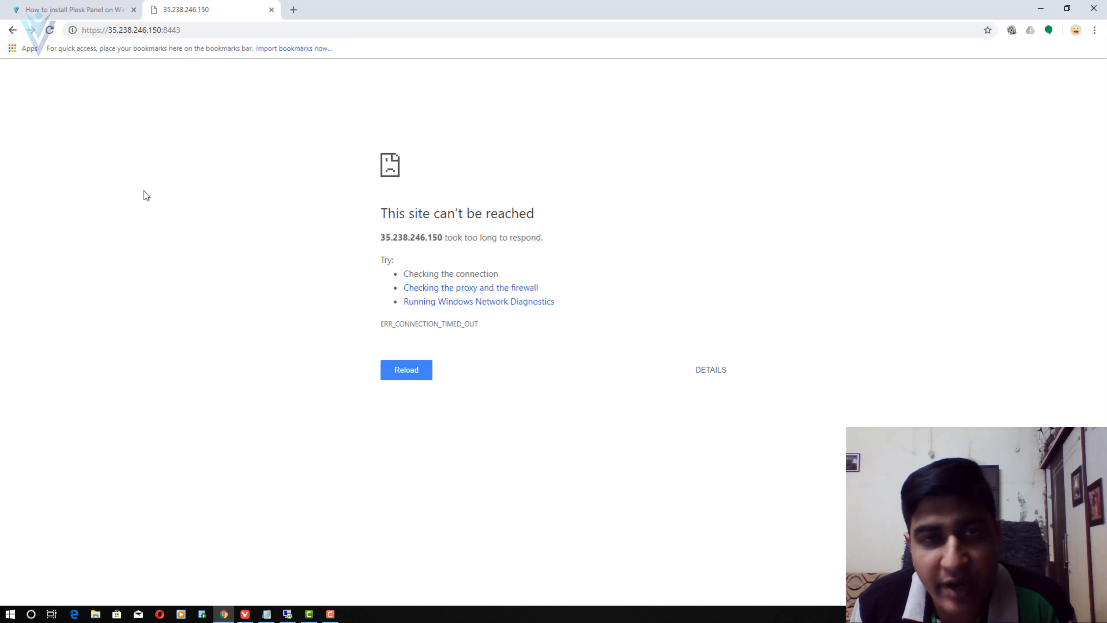
- Reload 35.238.246.150:8443 so Plesk responds with its self-signed certificate warning
{"action": "left_click", "coordinate": [51, 31]}
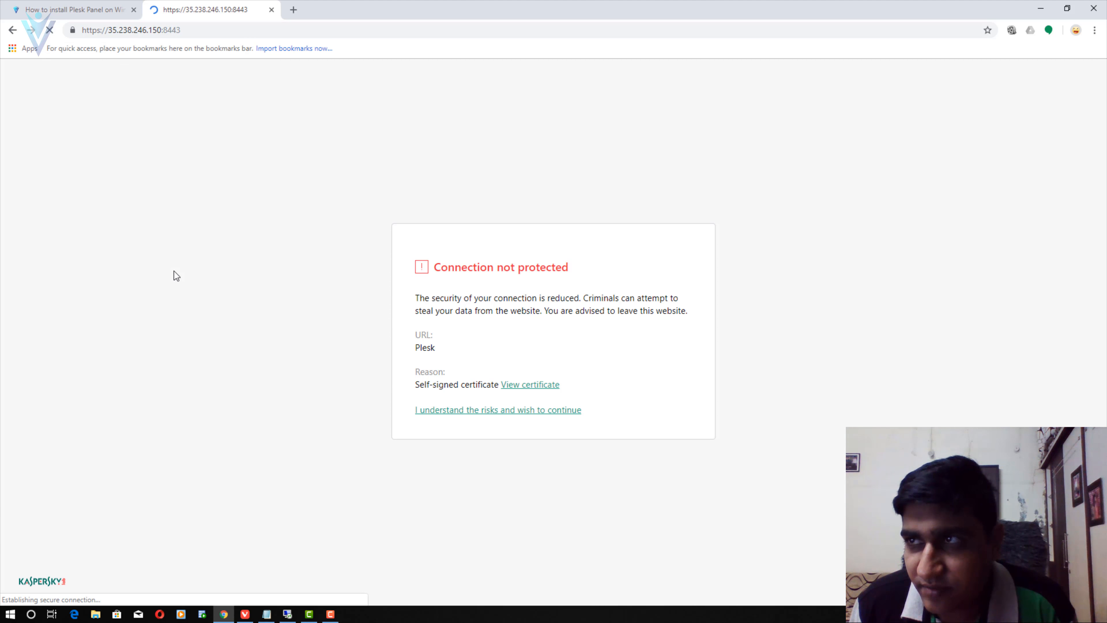
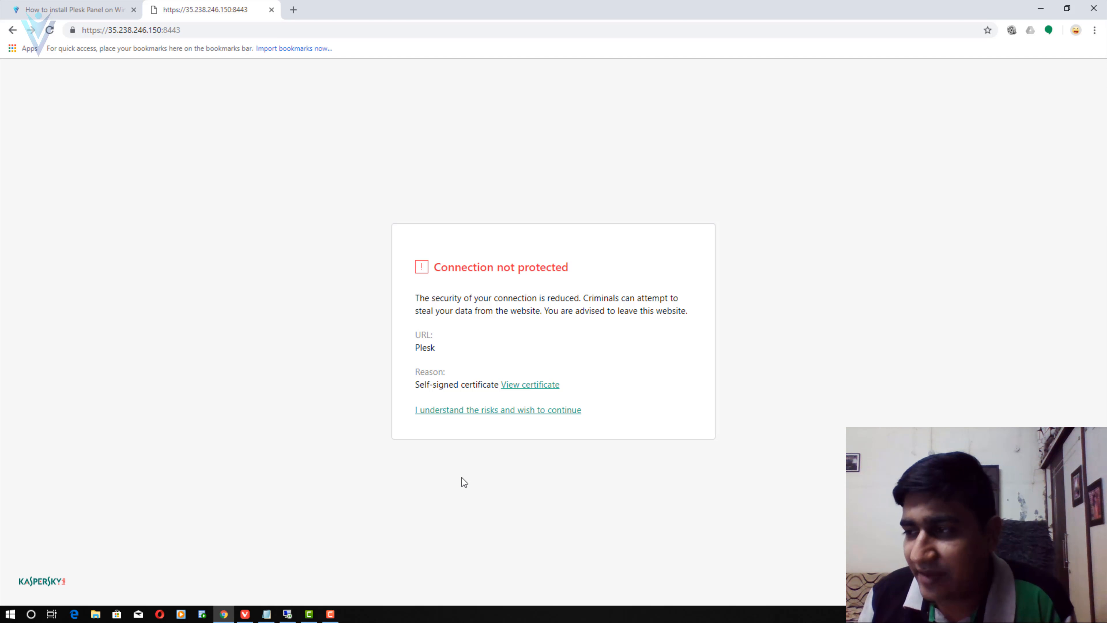
- Proceed past the self-signed certificate warning to the Plesk login on port 8443
{"action": "left_click", "coordinate": [487, 414]}
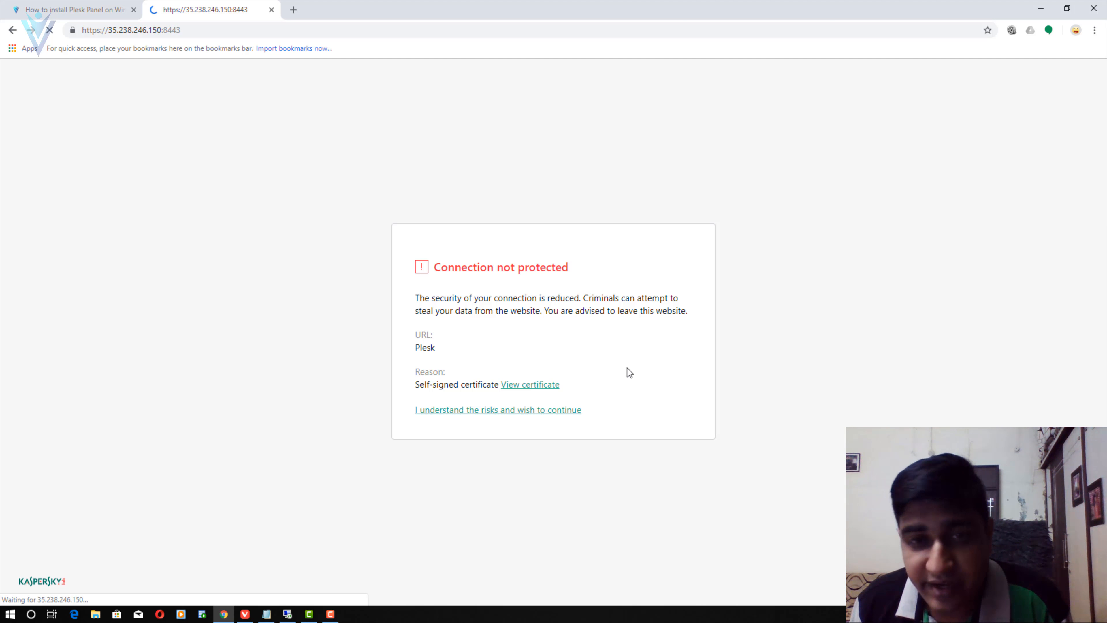
{"action": "left_click", "coordinate": [519, 415]}
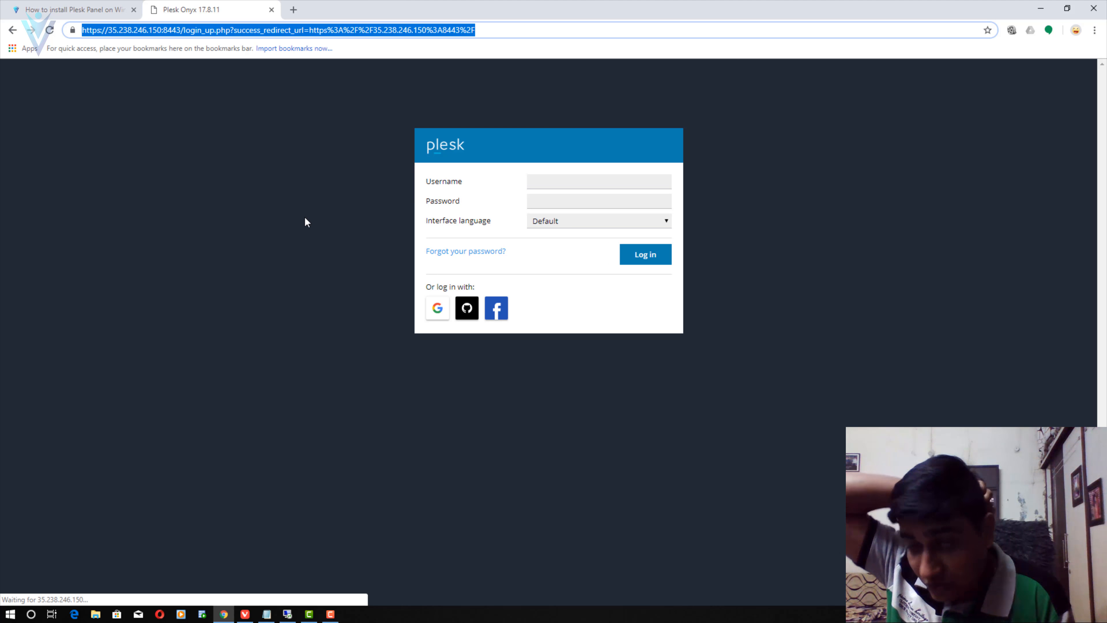
- Fill the Plesk login username from Chrome's saved logins
{"action": "left_click", "coordinate": [561, 176]}
{"action": "left_click", "coordinate": [557, 201]}
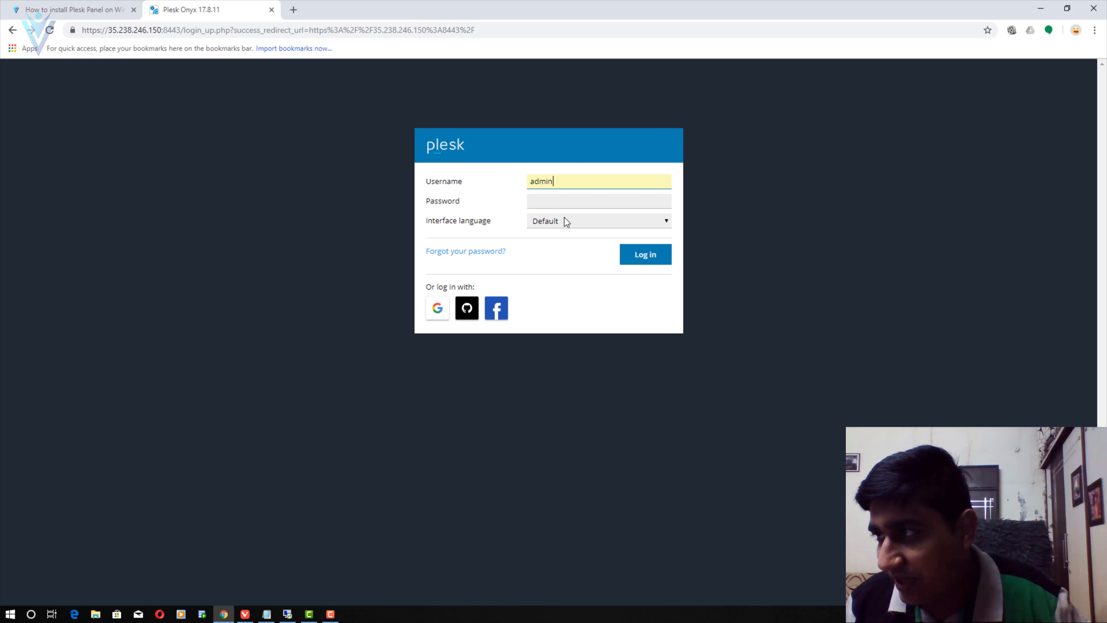
{"action": "left_click", "coordinate": [564, 204]}
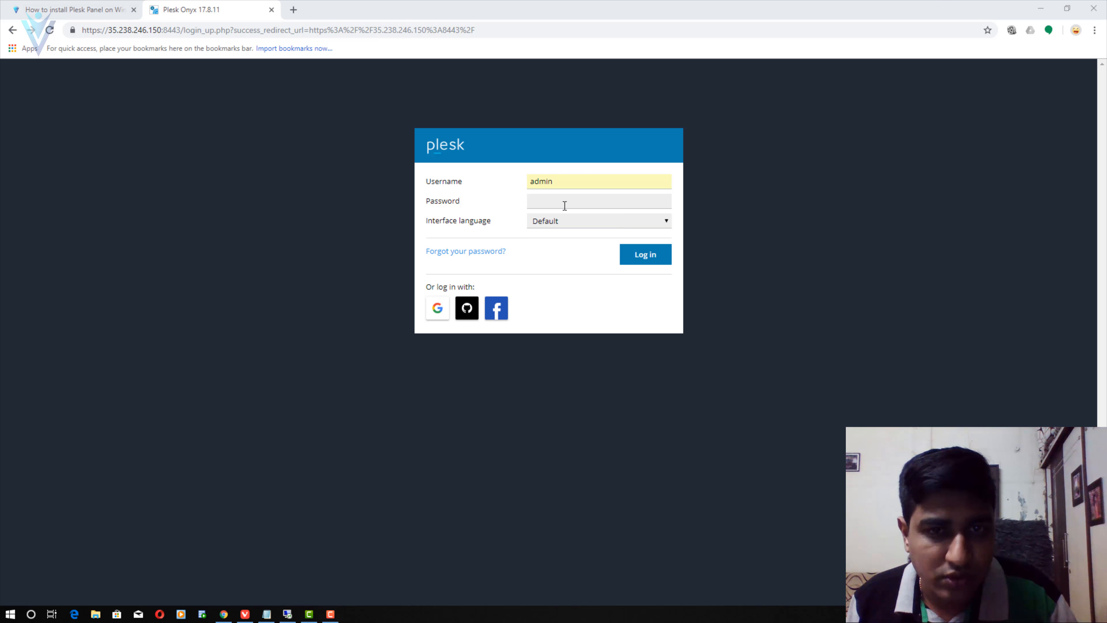
- Check the cloud firewall window and the Plesk installation article
{"action": "key", "text": "alt+Tab"}
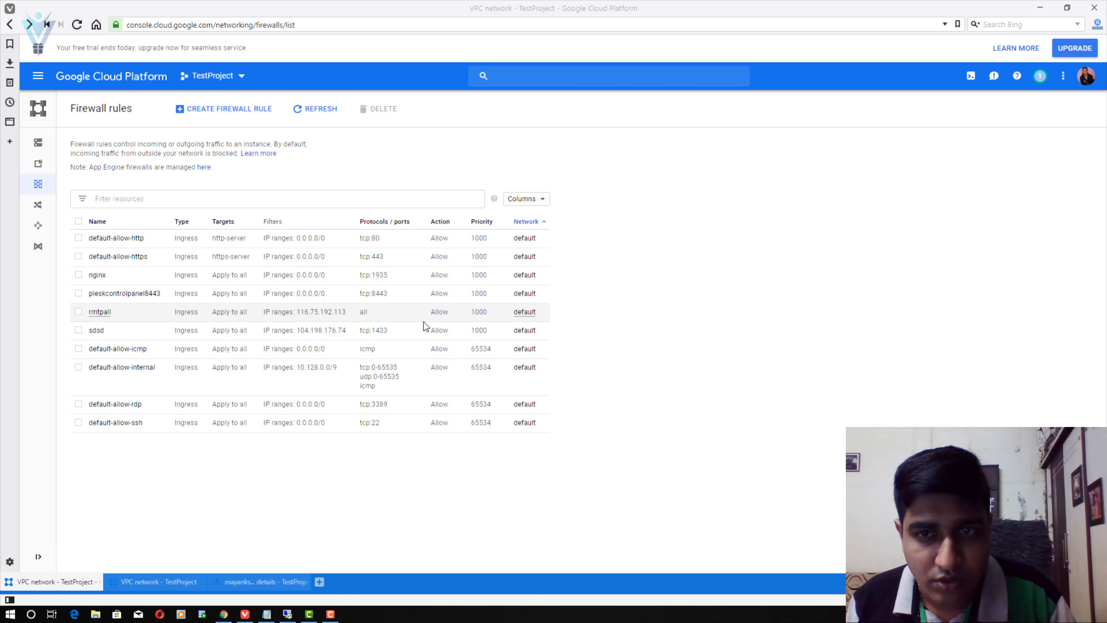
{"action": "key", "text": "alt+Tab"}
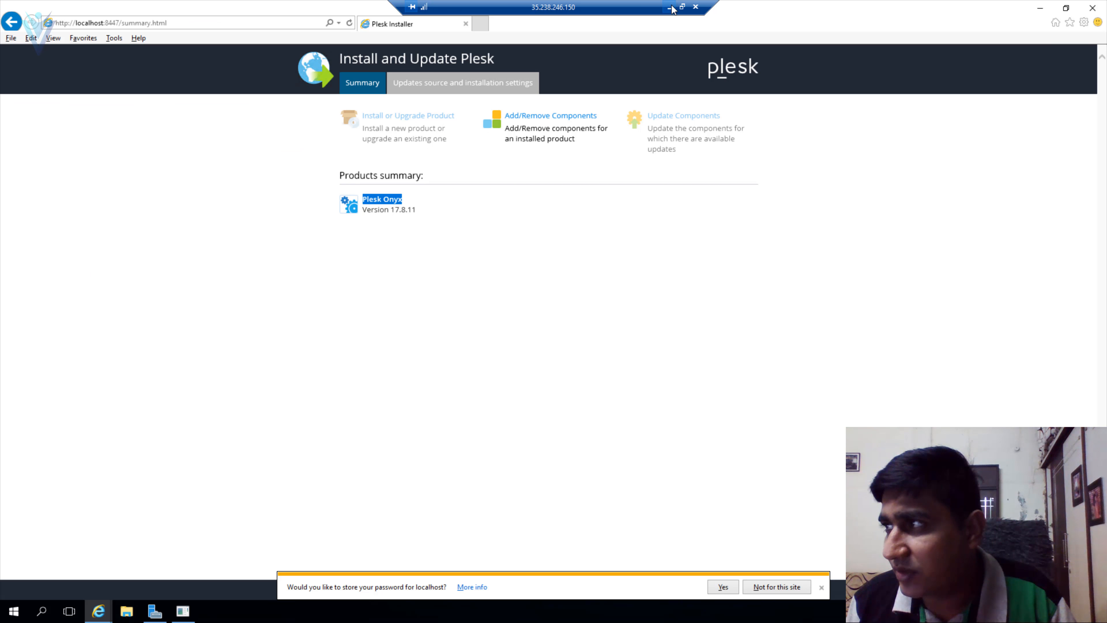
{"action": "left_click", "coordinate": [670, 7]}
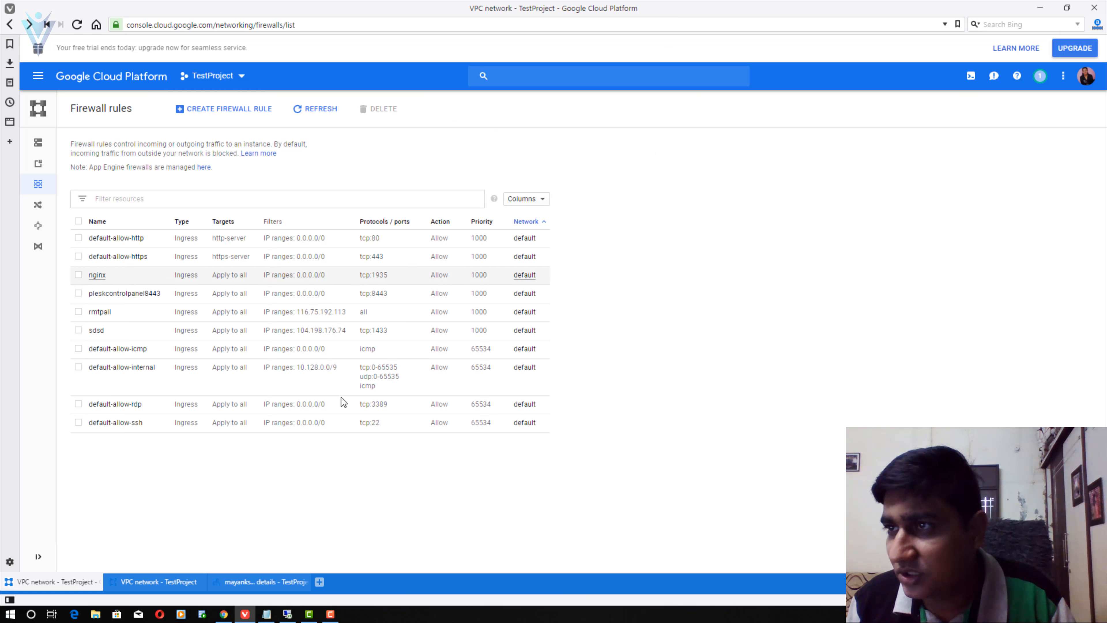
{"action": "left_click", "coordinate": [224, 614]}
{"action": "left_click", "coordinate": [72, 8]}
{"action": "scroll", "coordinate": [346, 363], "scroll_direction": "up", "scroll_amount": 5}
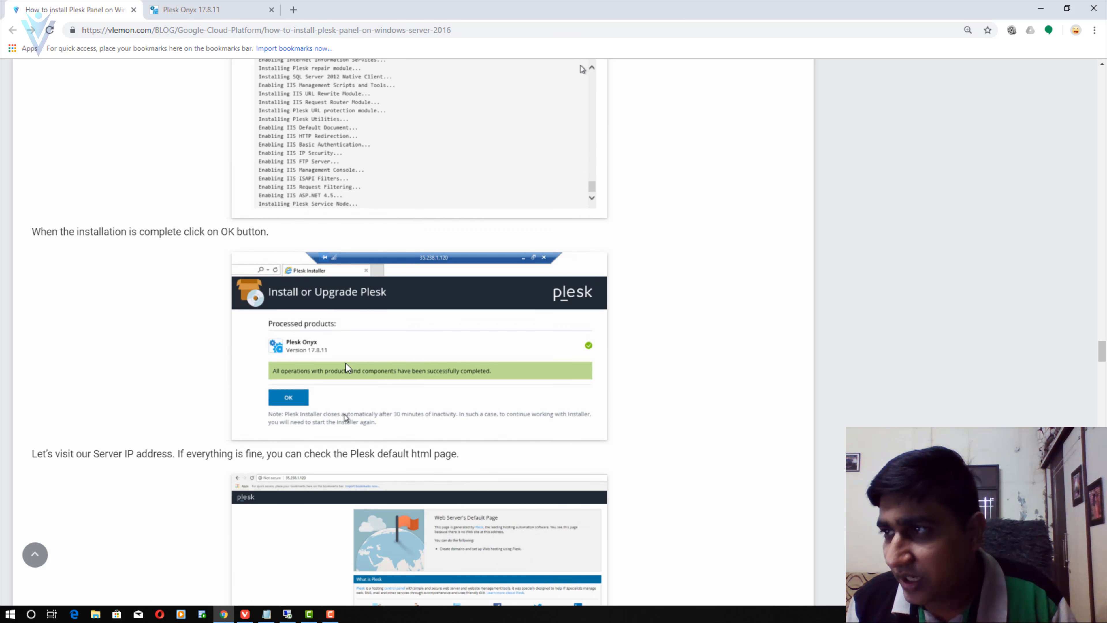
{"action": "scroll", "coordinate": [347, 362], "scroll_direction": "up", "scroll_amount": 10}
{"action": "scroll", "coordinate": [348, 362], "scroll_direction": "down", "scroll_amount": 7}
{"action": "scroll", "coordinate": [346, 362], "scroll_direction": "up", "scroll_amount": 2}
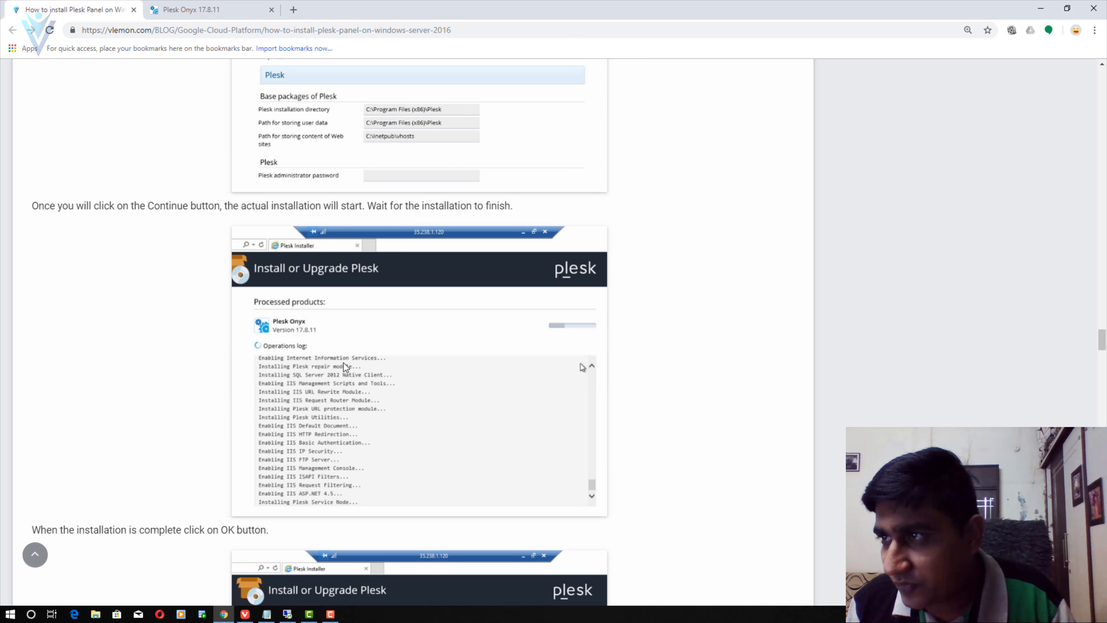
{"action": "scroll", "coordinate": [344, 362], "scroll_direction": "up", "scroll_amount": 4}
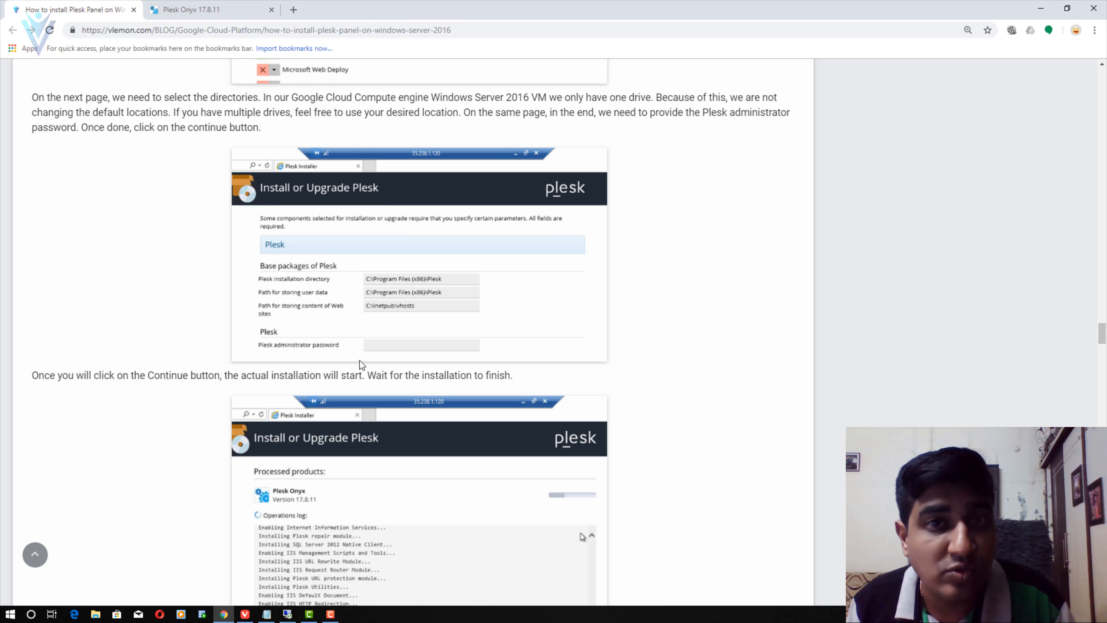
- Enter the administrator password and log in to Plesk
{"action": "left_click", "coordinate": [165, 5]}
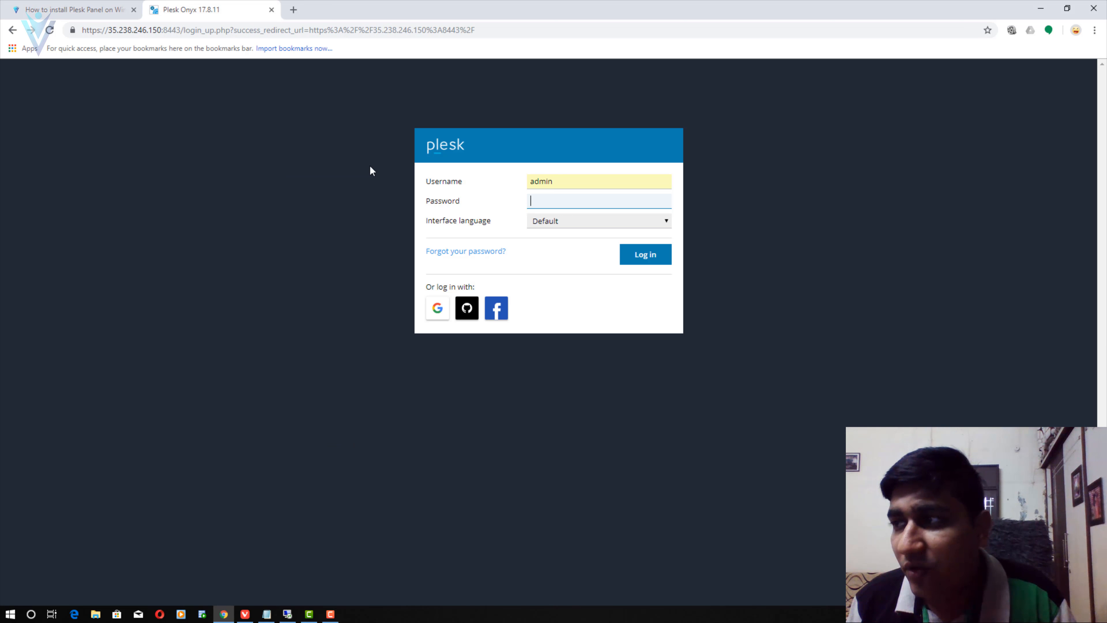
{"action": "type", "text": "•••••••"}
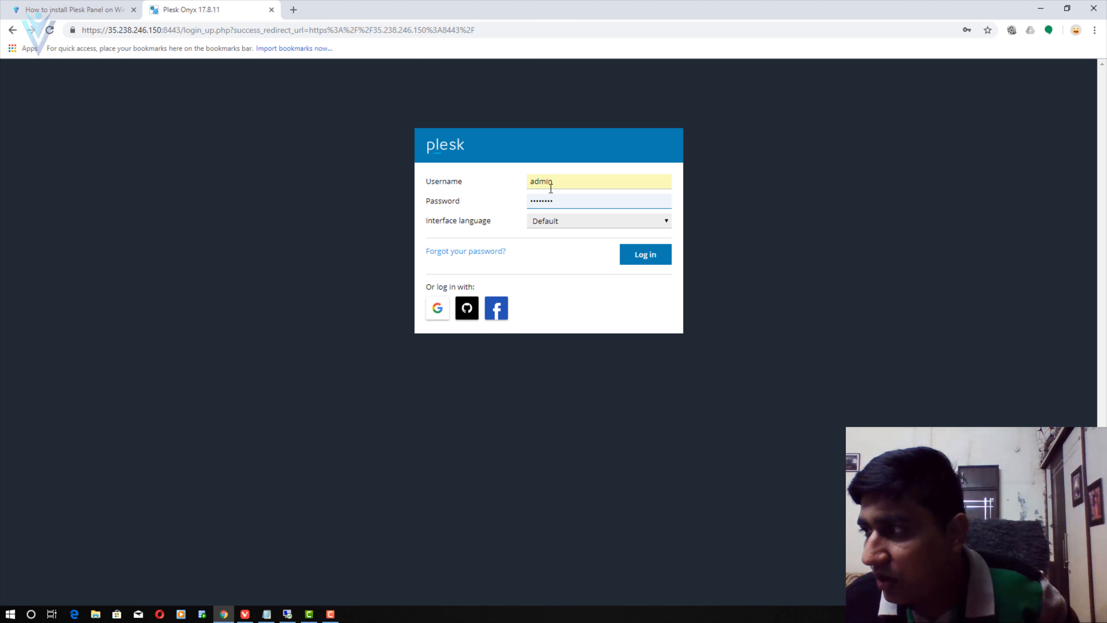
{"action": "left_click", "coordinate": [640, 256]}
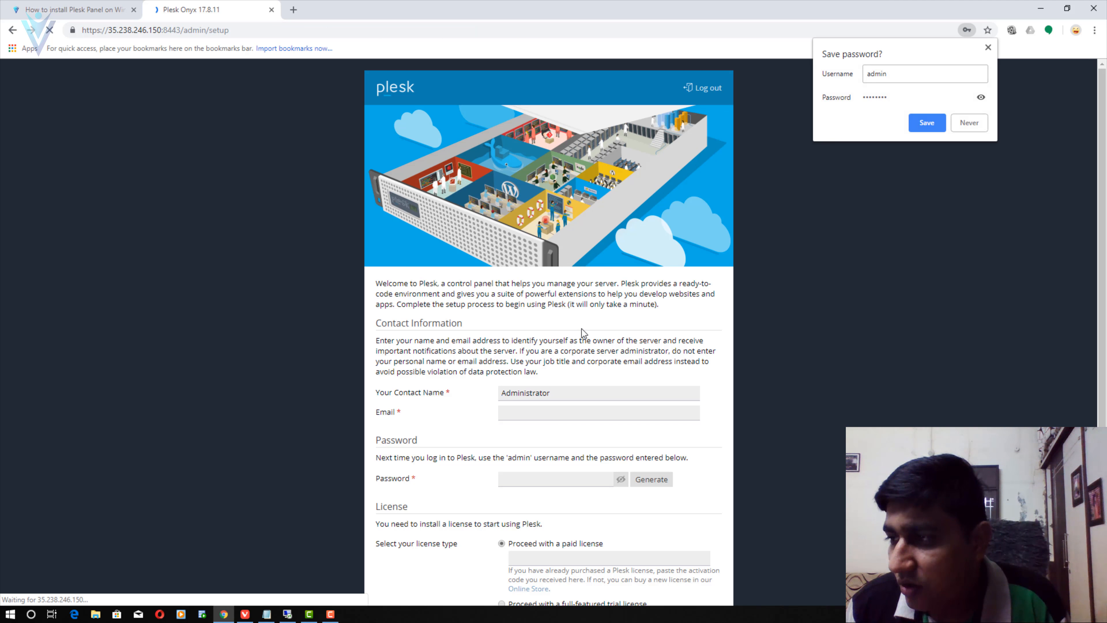
- Replace 'Administrator' with the contact's full name and enter the contact's e-mail address
{"action": "scroll", "coordinate": [583, 331], "scroll_direction": "down", "scroll_amount": 1}
{"action": "left_click", "coordinate": [560, 335]}
{"action": "left_click_drag", "start_coordinate": [561, 334], "coordinate": [453, 336]}
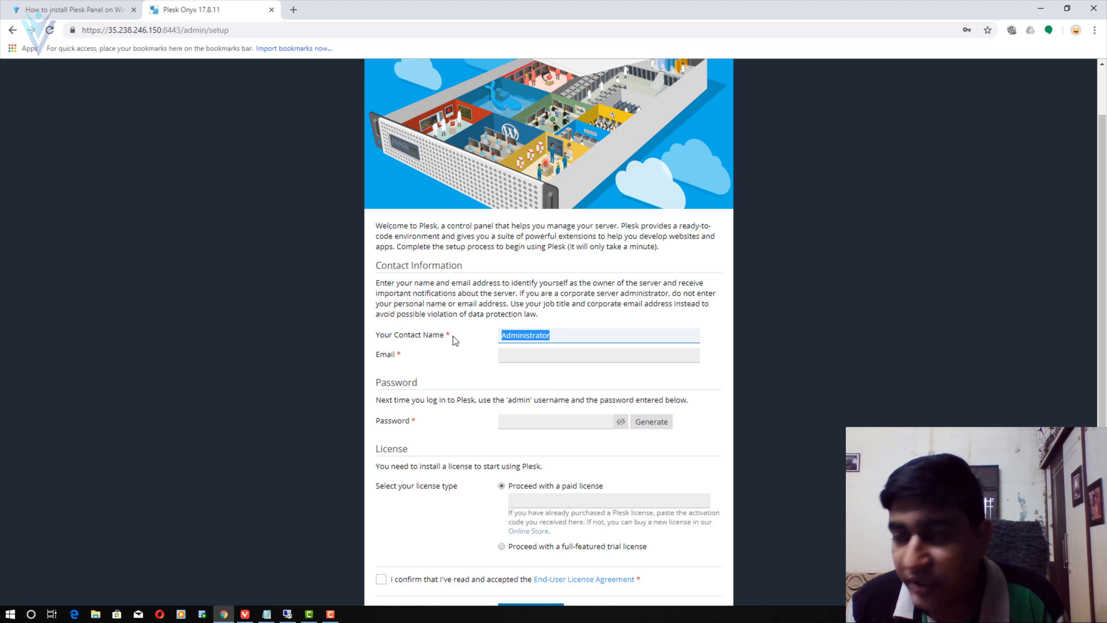
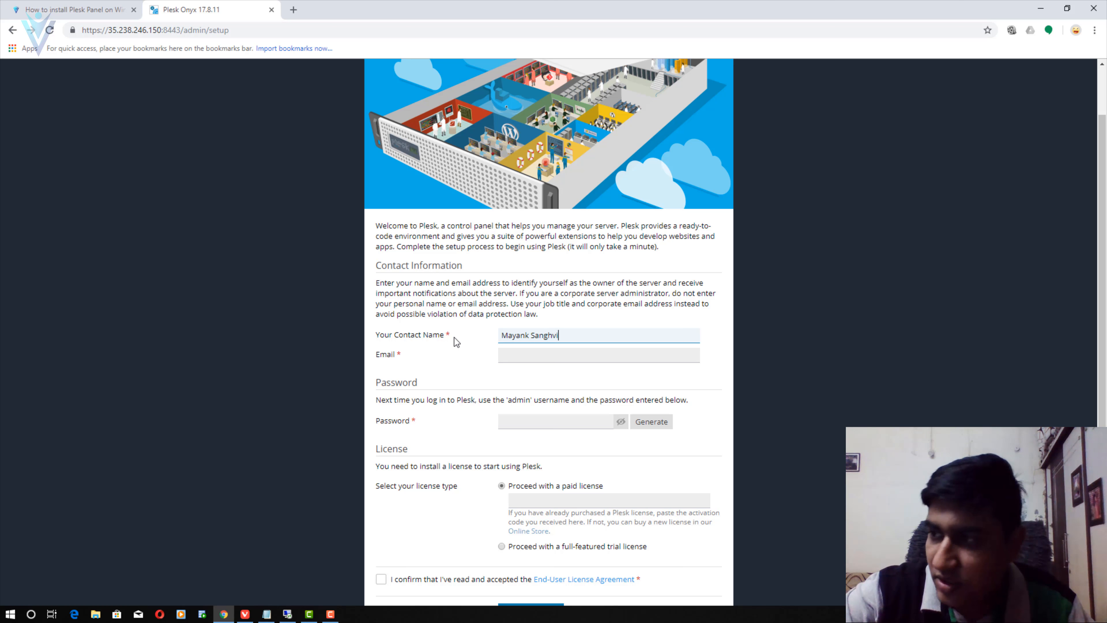
{"action": "key", "text": "Tab"}
{"action": "type", "text": "fu"}
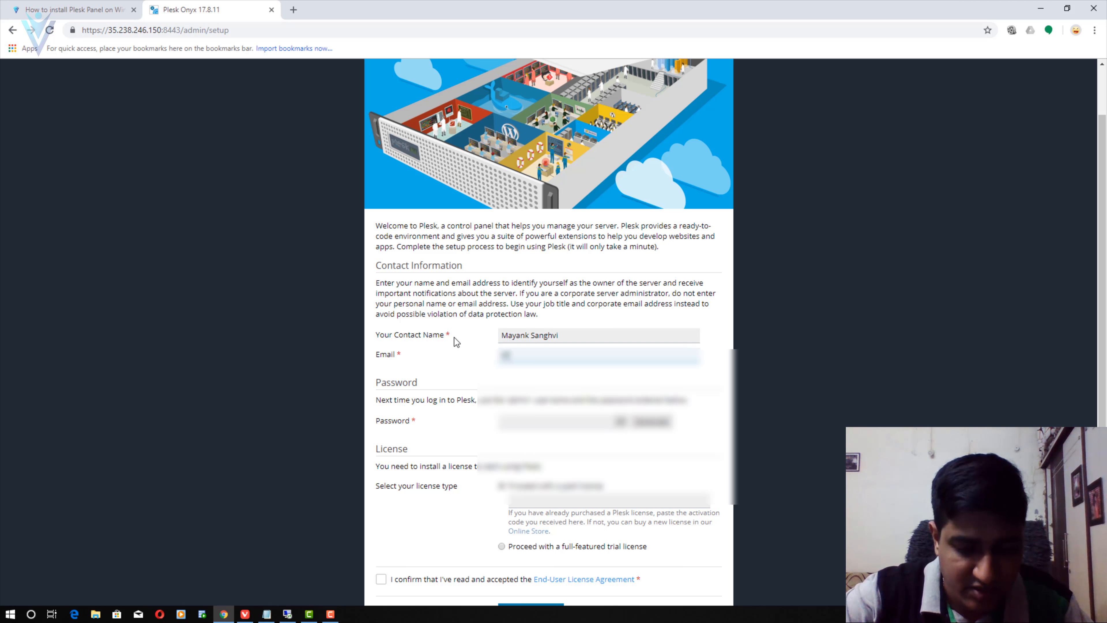
{"action": "key", "text": "Tab"}
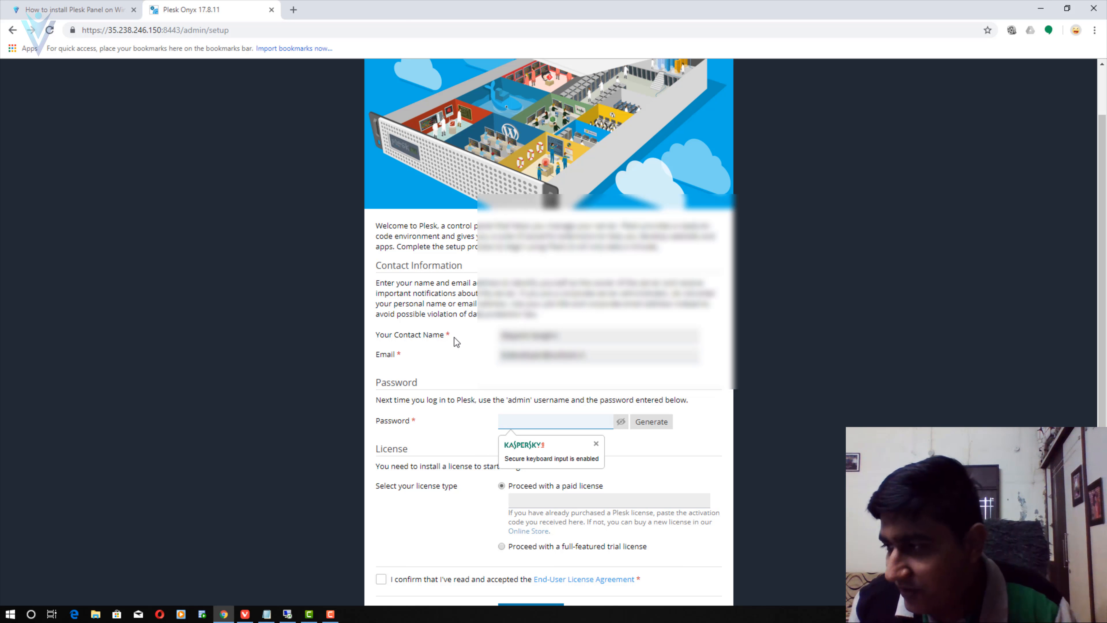
- Generate a random administrator password and record it under 'admin' in Notepad
{"action": "scroll", "coordinate": [454, 338], "scroll_direction": "down", "scroll_amount": 2}
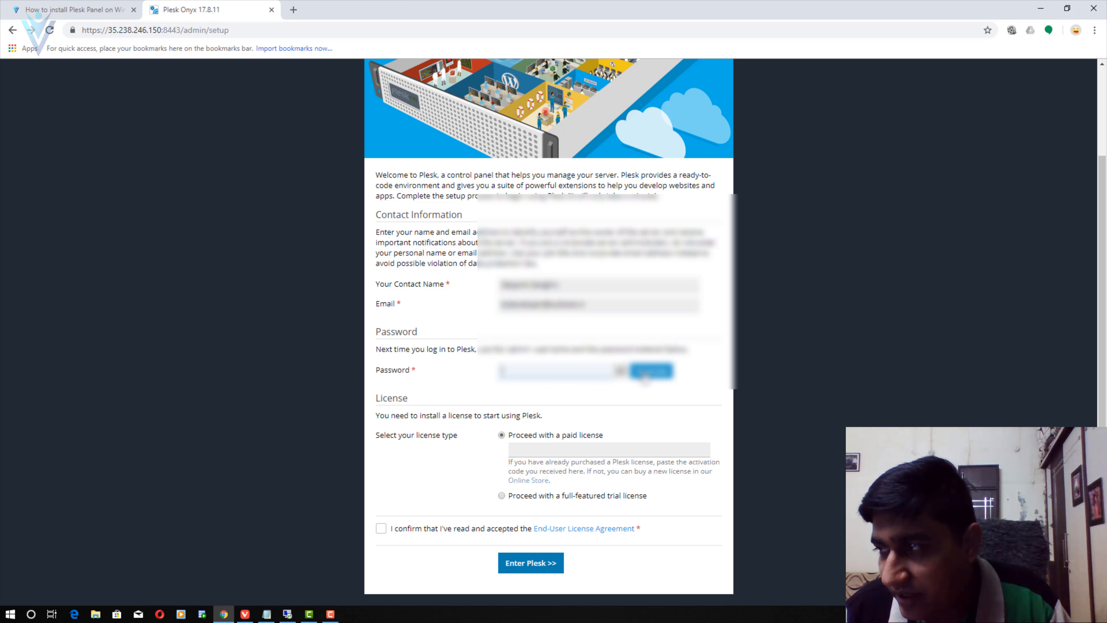
{"action": "left_click", "coordinate": [652, 371]}
{"action": "left_click", "coordinate": [621, 370]}
{"action": "left_click_drag", "start_coordinate": [580, 372], "coordinate": [399, 351]}
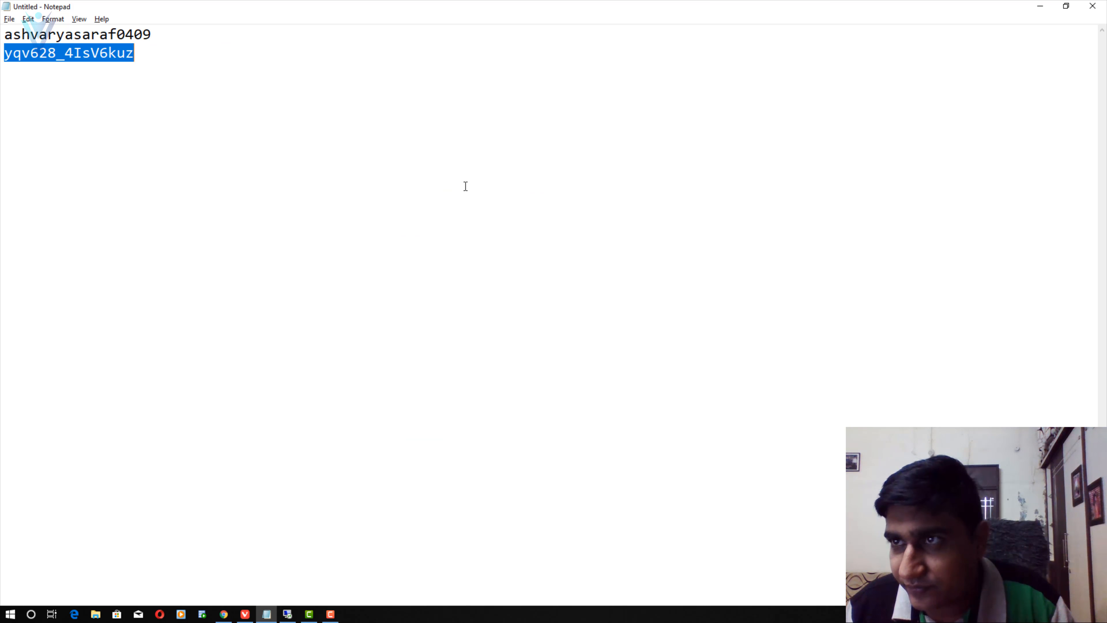
{"action": "left_click", "coordinate": [291, 115]}
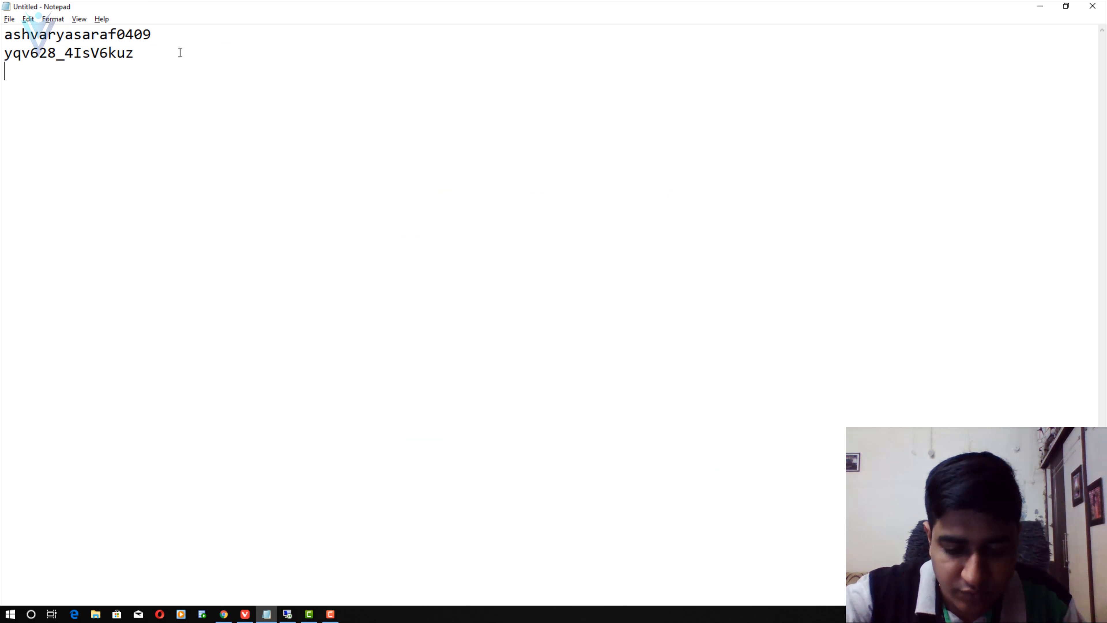
{"action": "type", "text": "admin"}
{"action": "key", "text": "ctrl+v"}
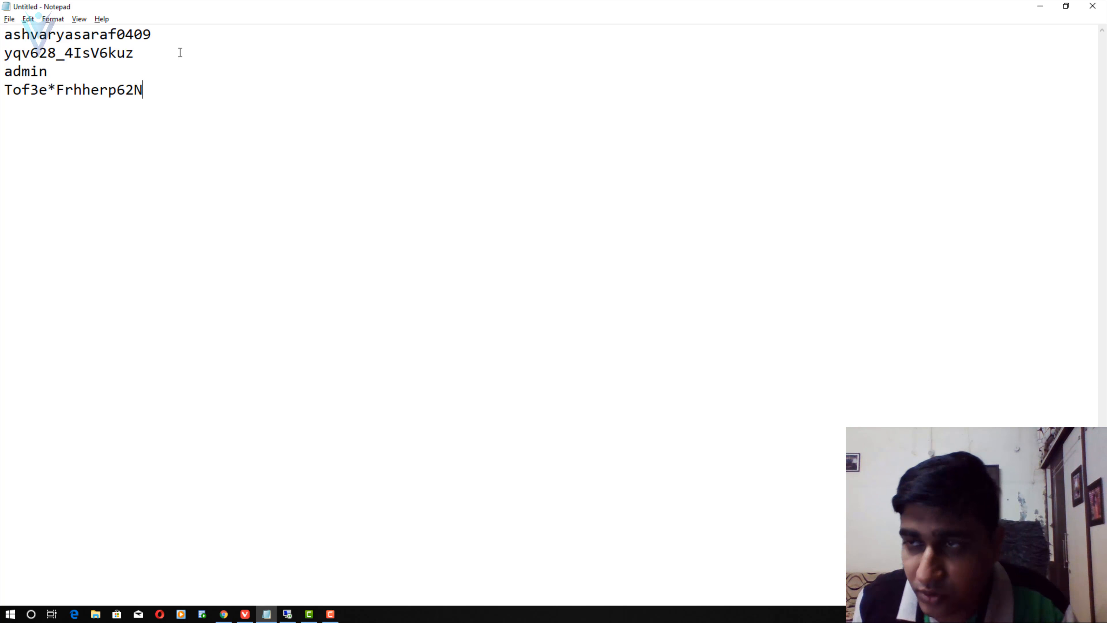
{"action": "key", "text": "alt+Tab"}
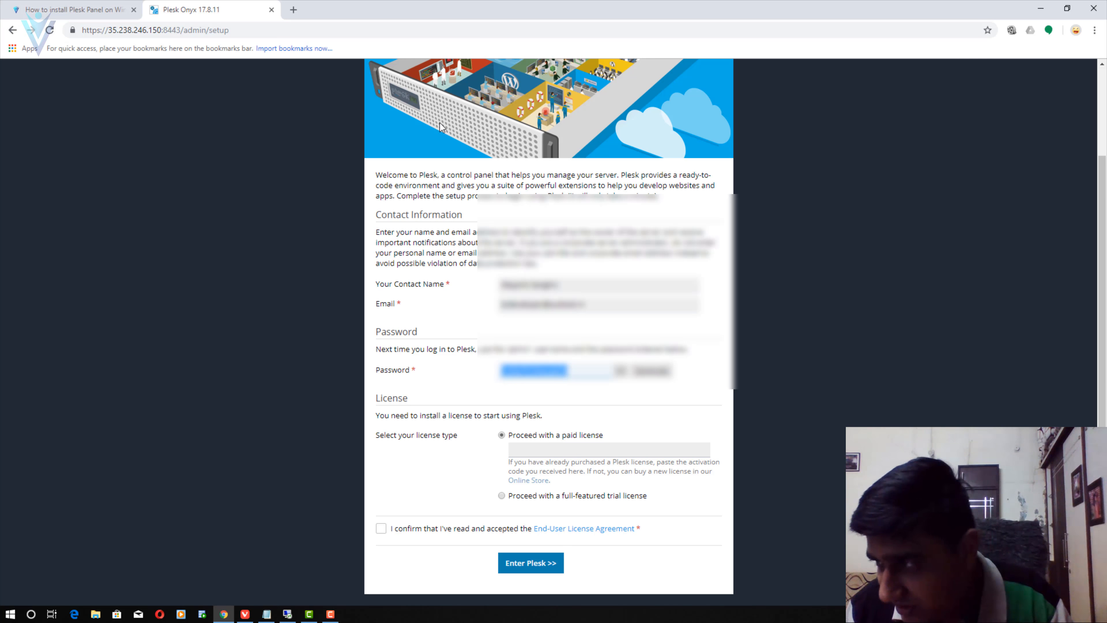
{"action": "left_click", "coordinate": [417, 458]}
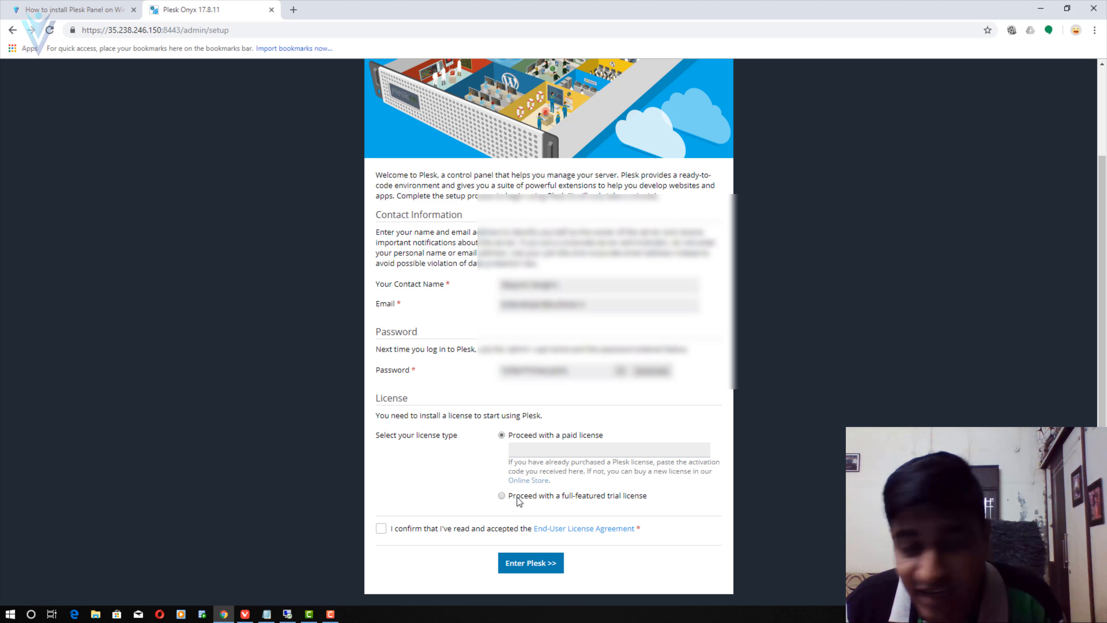
- Choose the full-featured trial license and accept the End-User License Agreement
{"action": "left_click", "coordinate": [501, 496]}
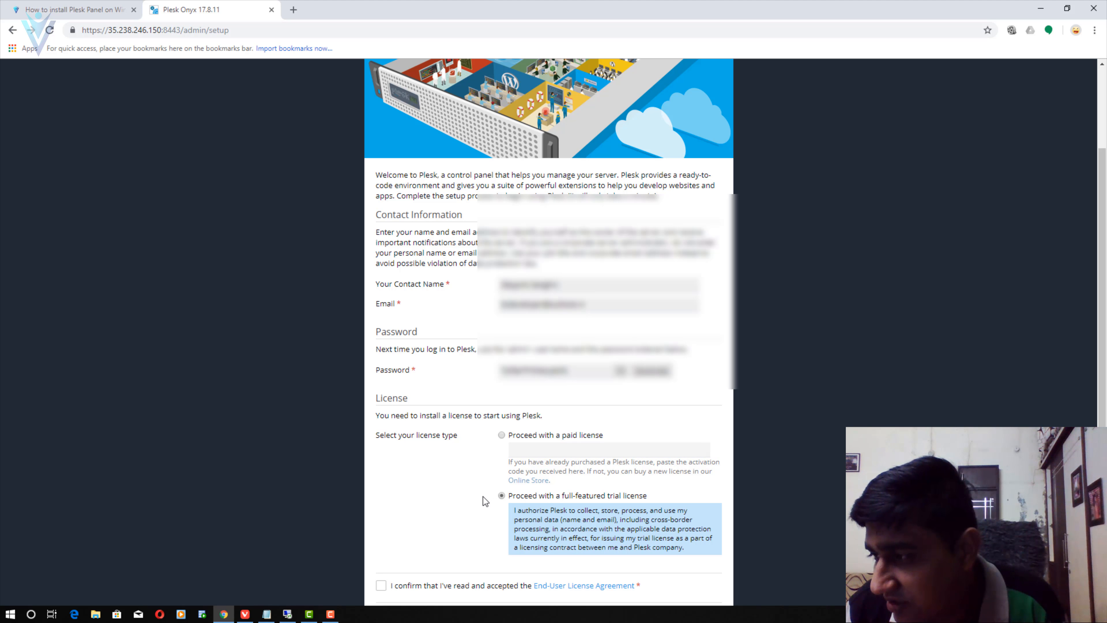
{"action": "scroll", "coordinate": [486, 491], "scroll_direction": "down", "scroll_amount": 1}
{"action": "left_click", "coordinate": [380, 528]}
- Open the free trial page with licence keys on the remote server
{"action": "left_click", "coordinate": [287, 614]}
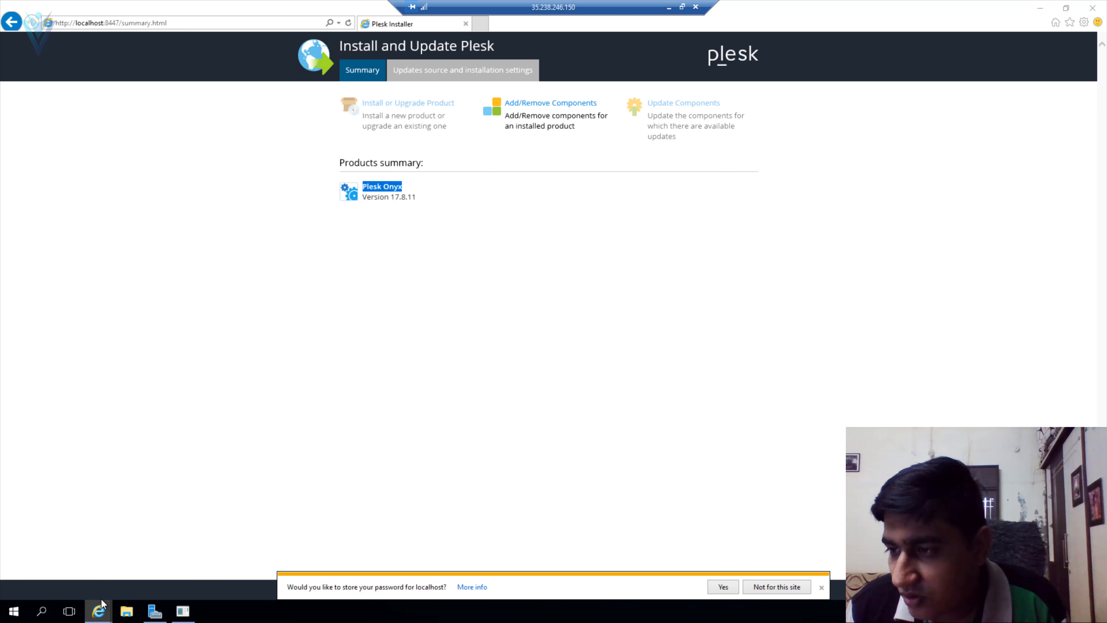
{"action": "mouse_move", "coordinate": [98, 611]}
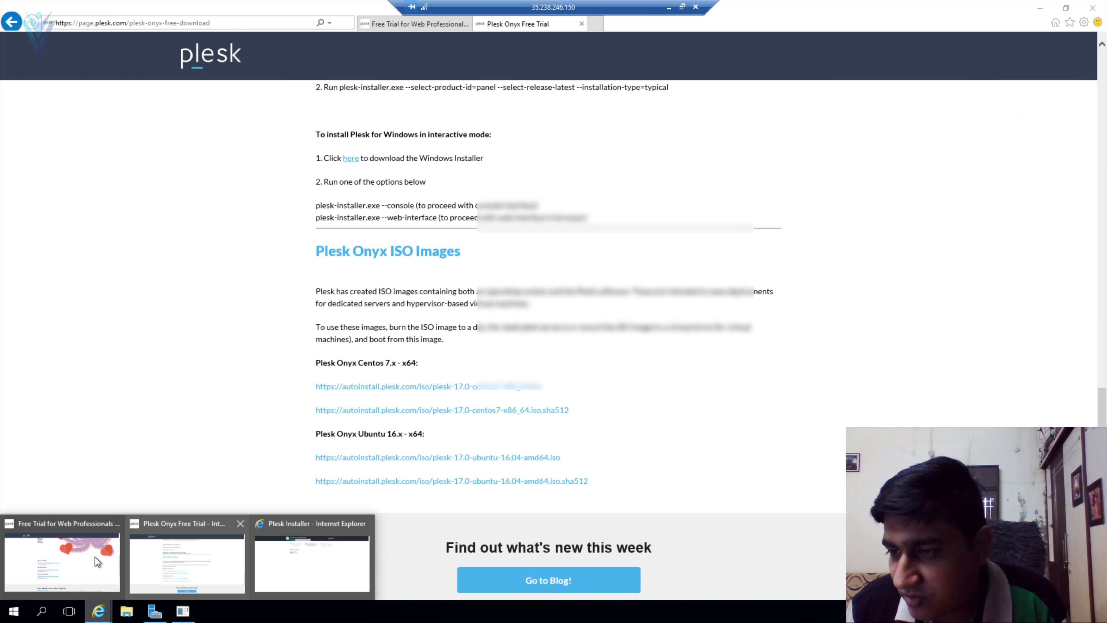
{"action": "left_click", "coordinate": [99, 555]}
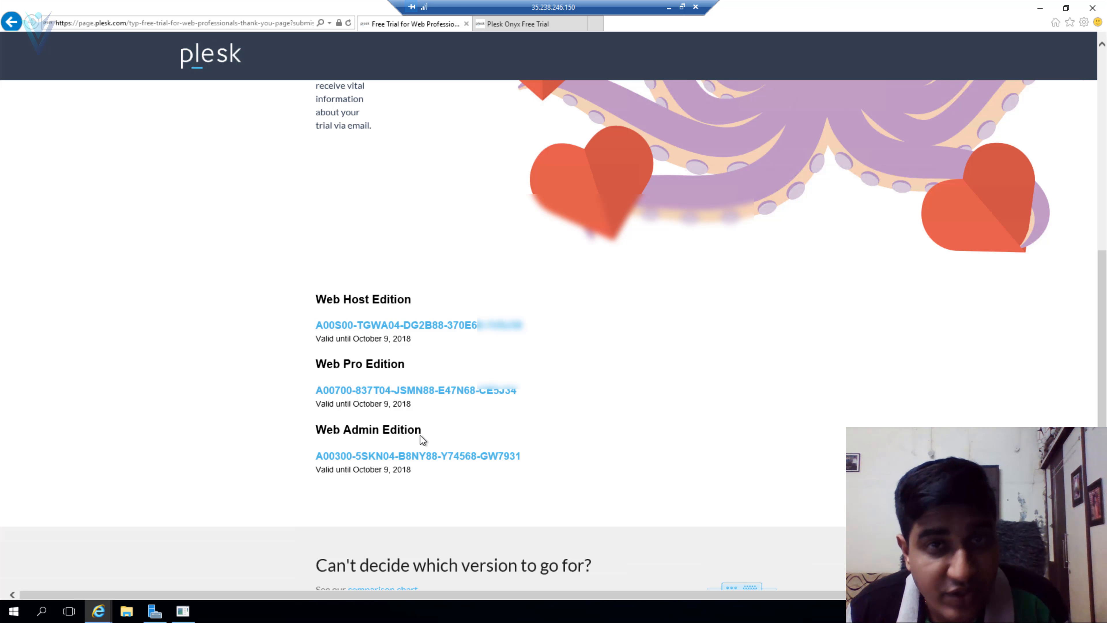
{"action": "left_click", "coordinate": [670, 8]}
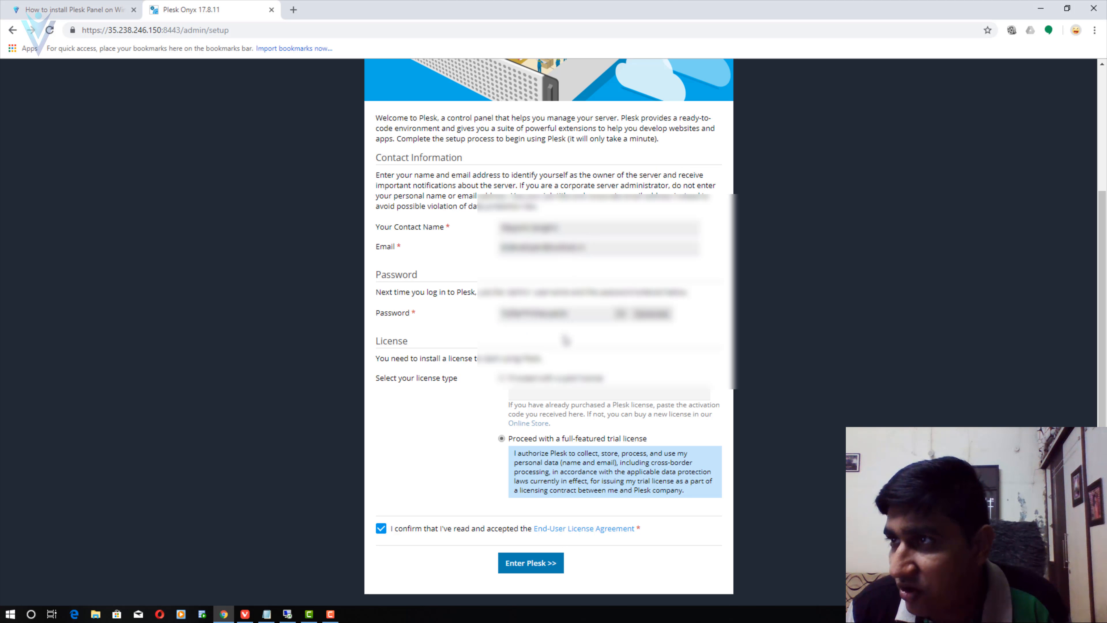
- Copy the Web Host Edition trial licence key from the remote server's trial page
{"action": "left_click", "coordinate": [90, 5]}
{"action": "scroll", "coordinate": [364, 369], "scroll_direction": "up", "scroll_amount": 15}
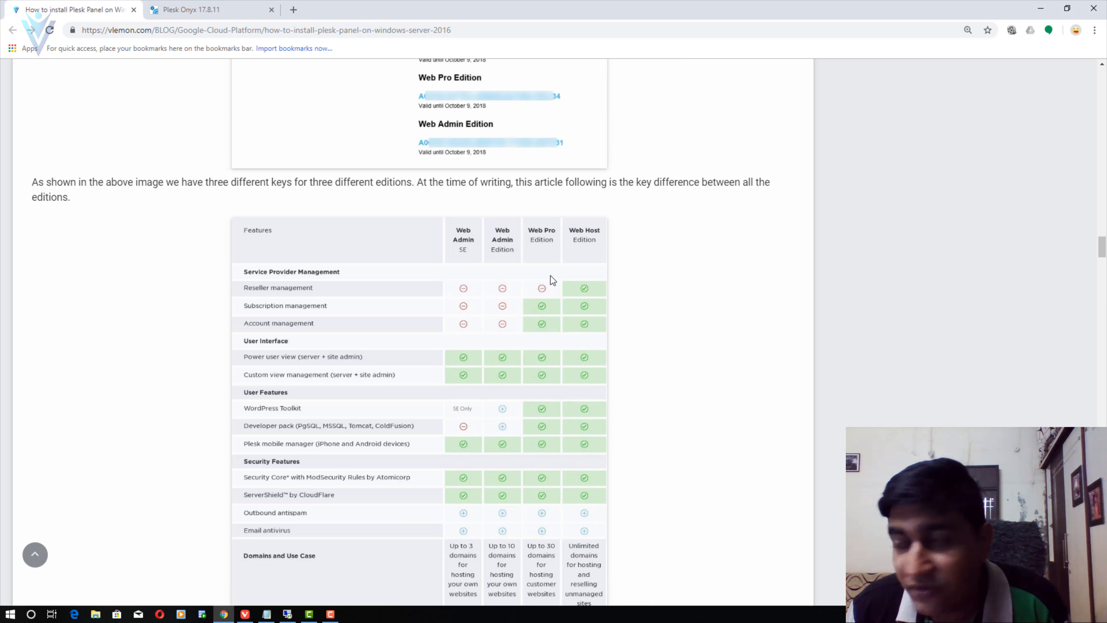
{"action": "scroll", "coordinate": [550, 275], "scroll_direction": "down", "scroll_amount": 3}
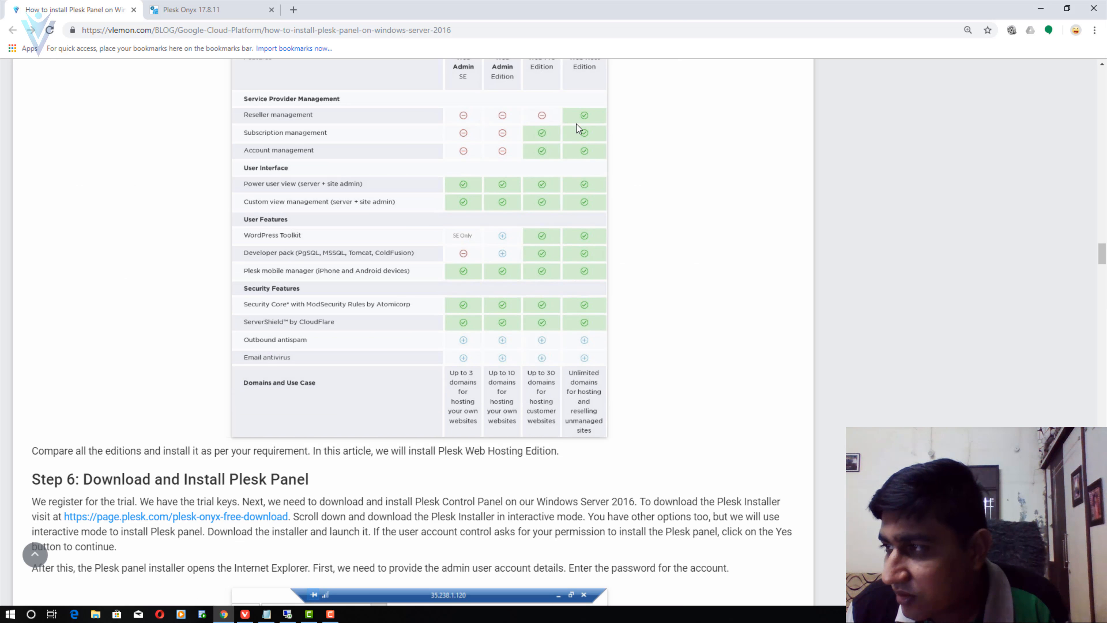
{"action": "scroll", "coordinate": [569, 316], "scroll_direction": "up", "scroll_amount": 2}
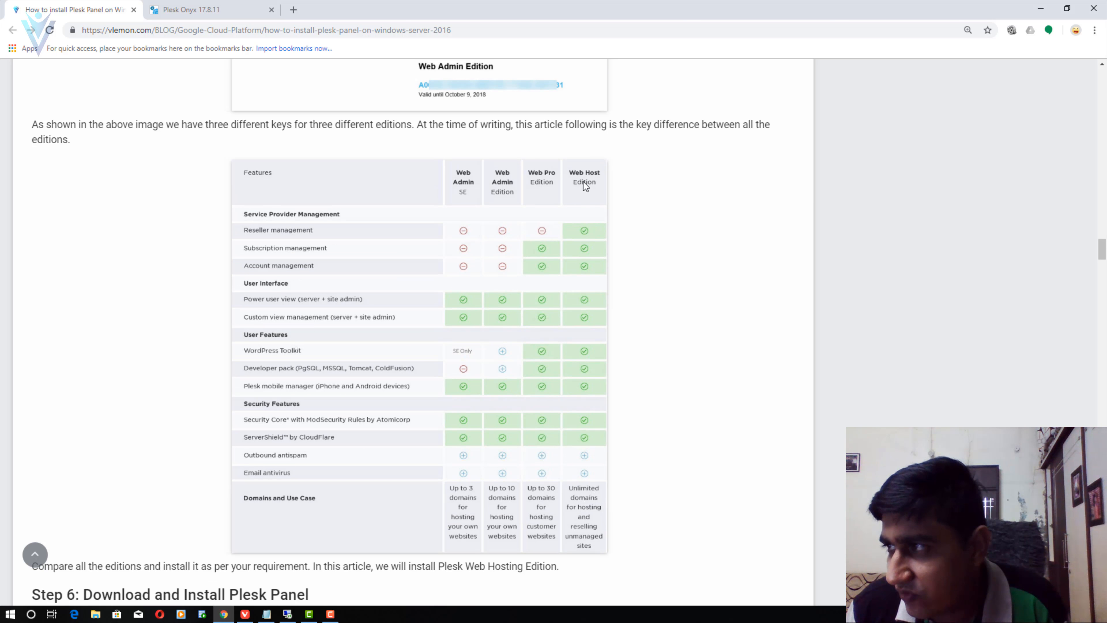
{"action": "left_click", "coordinate": [287, 614]}
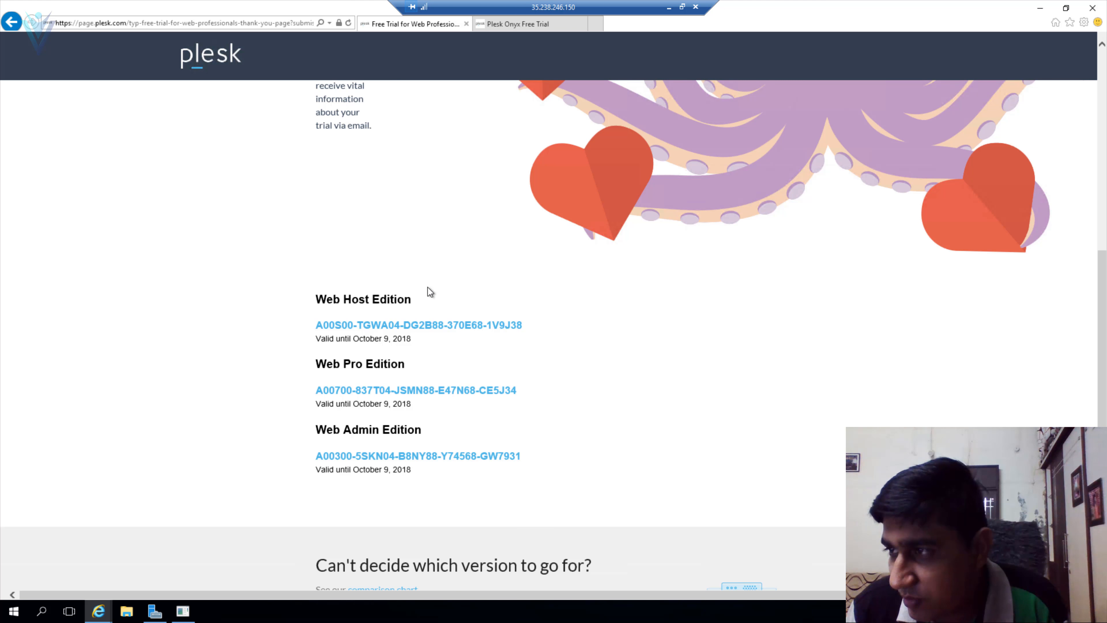
{"action": "triple_click", "coordinate": [344, 325]}
{"action": "key", "text": "ctrl+c"}
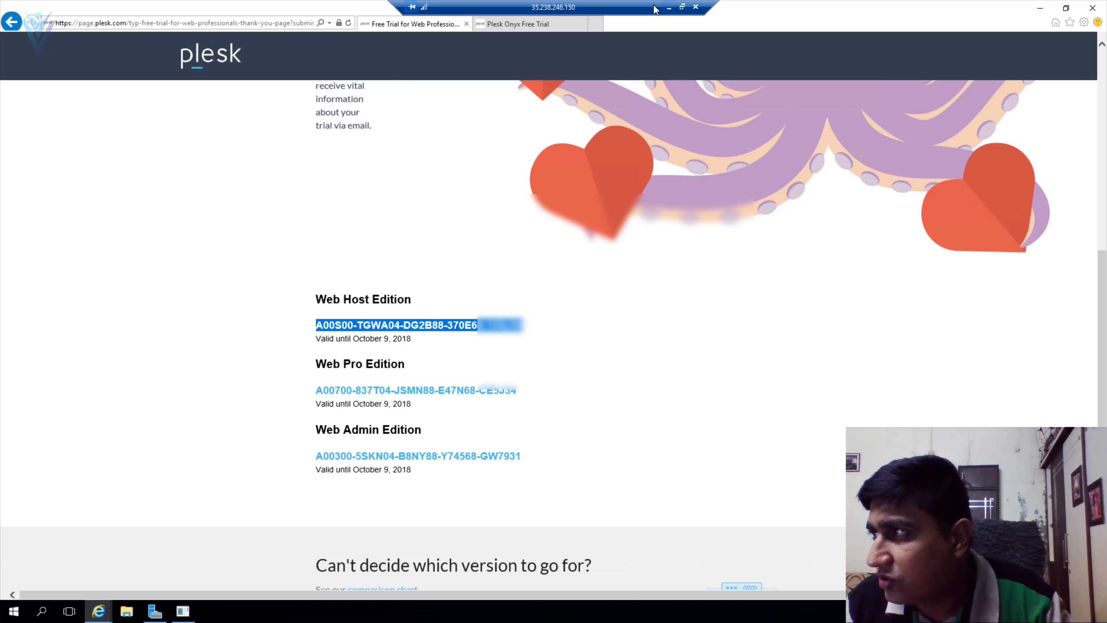
{"action": "left_click", "coordinate": [668, 8]}
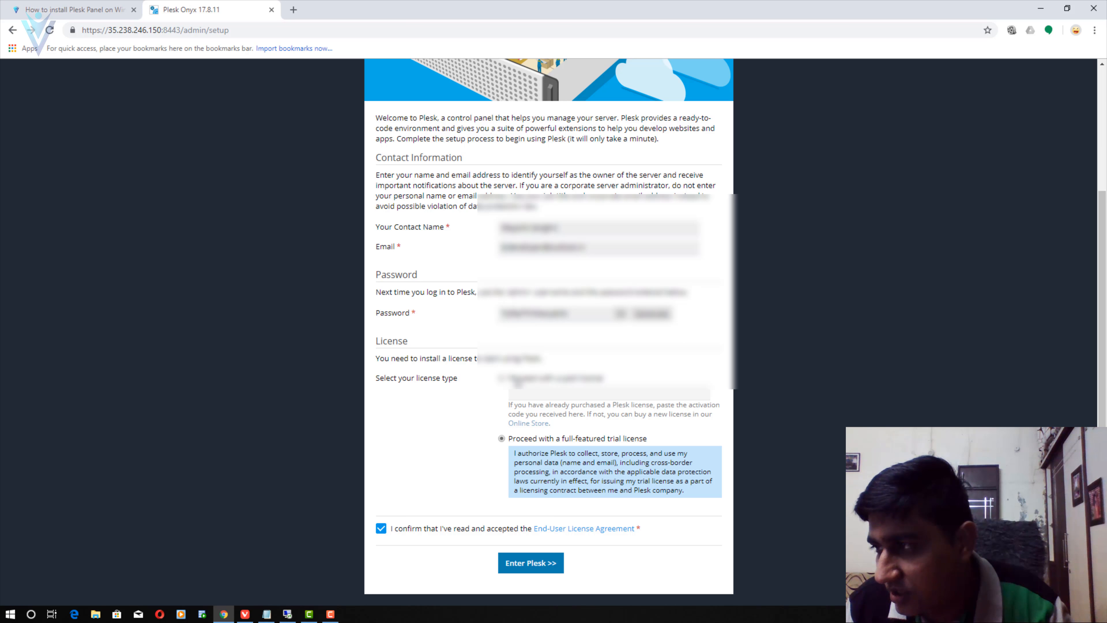
- Activate Plesk as a paid licence with the pasted Web Host Edition key and enter the panel
{"action": "left_click", "coordinate": [513, 380]}
{"action": "left_click", "coordinate": [581, 451]}
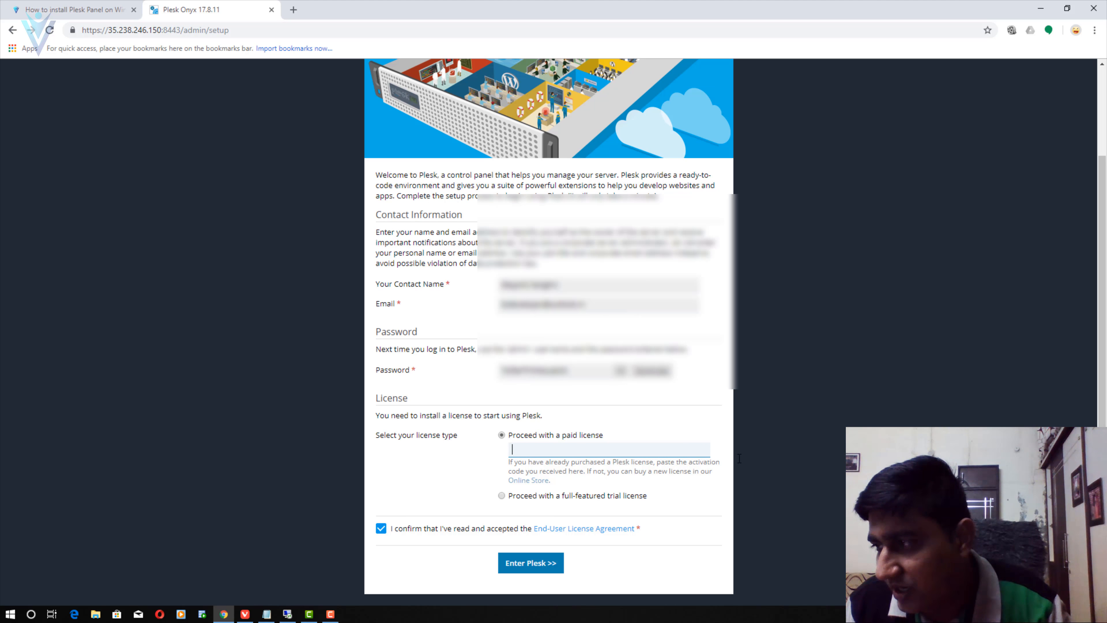
{"action": "key", "text": "ctrl+v"}
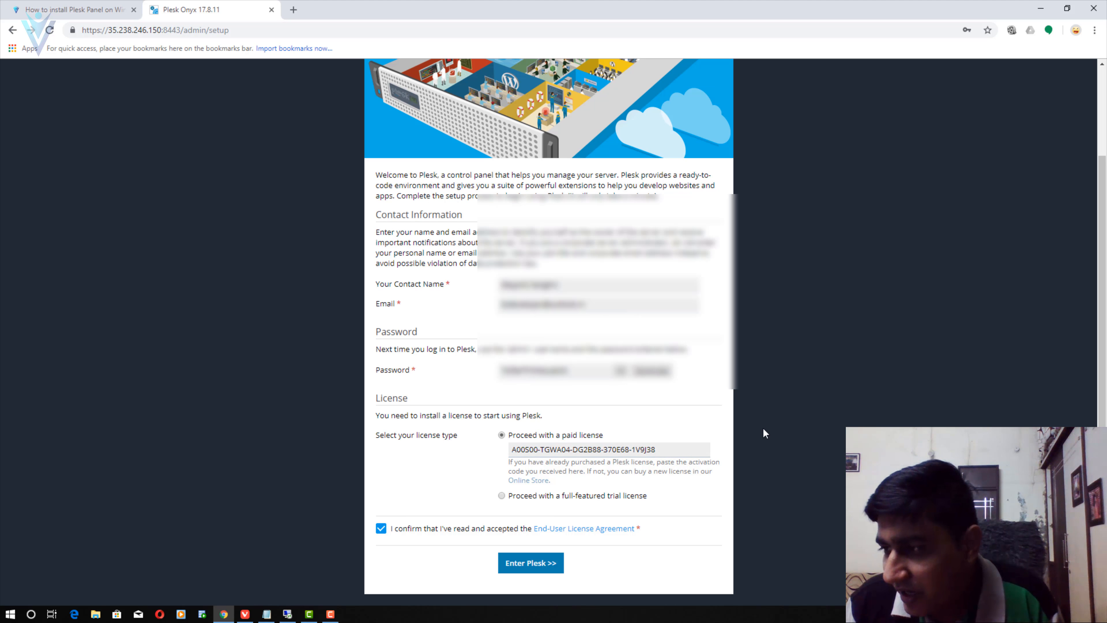
{"action": "left_click", "coordinate": [544, 565]}
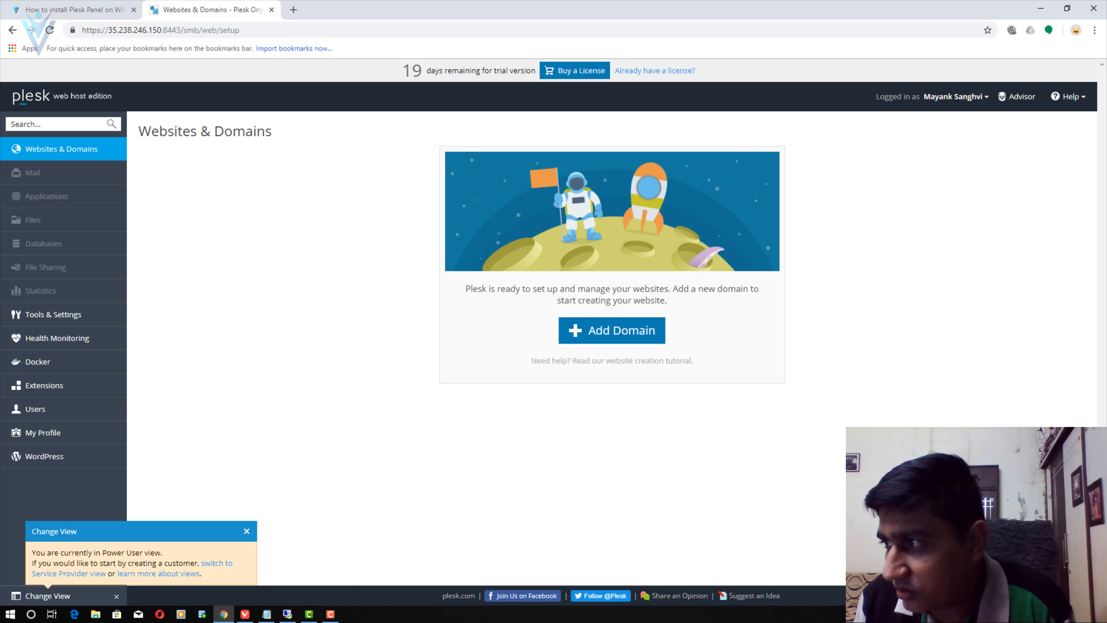
- Start a new domain with name vlemon.ooo and system username vlemon
{"action": "left_click", "coordinate": [612, 330]}
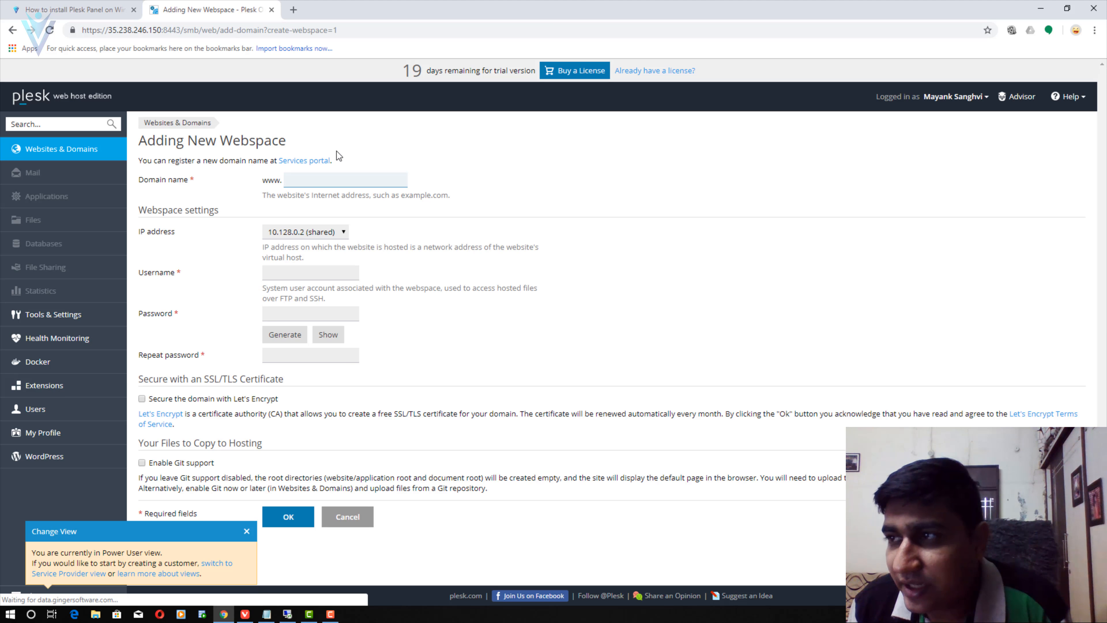
{"action": "left_click", "coordinate": [341, 180]}
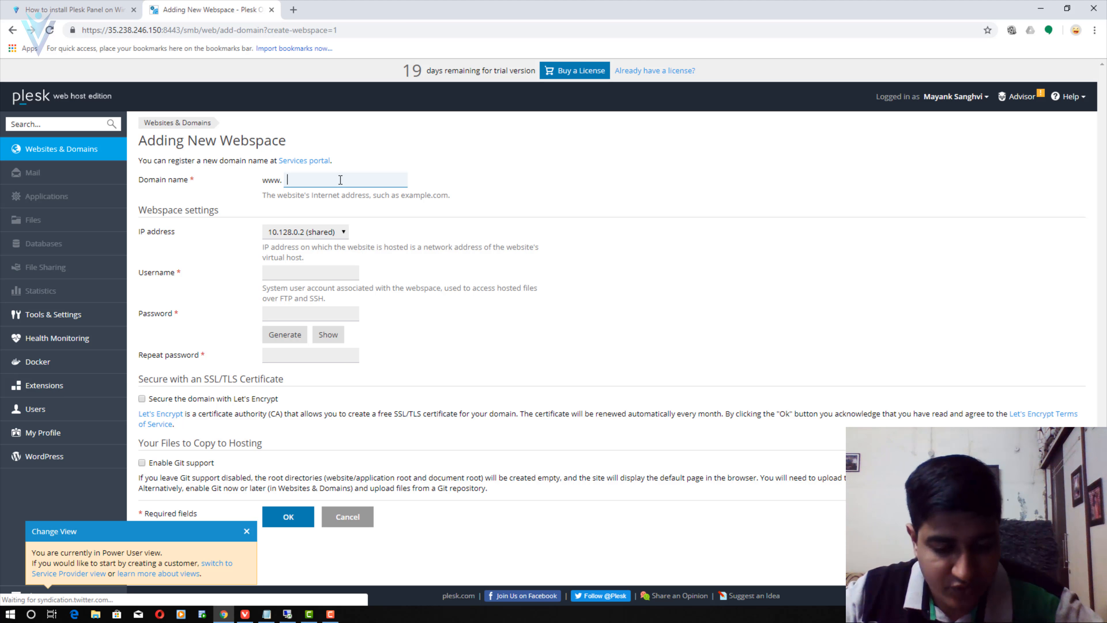
{"action": "type", "text": "vlemon.ooo"}
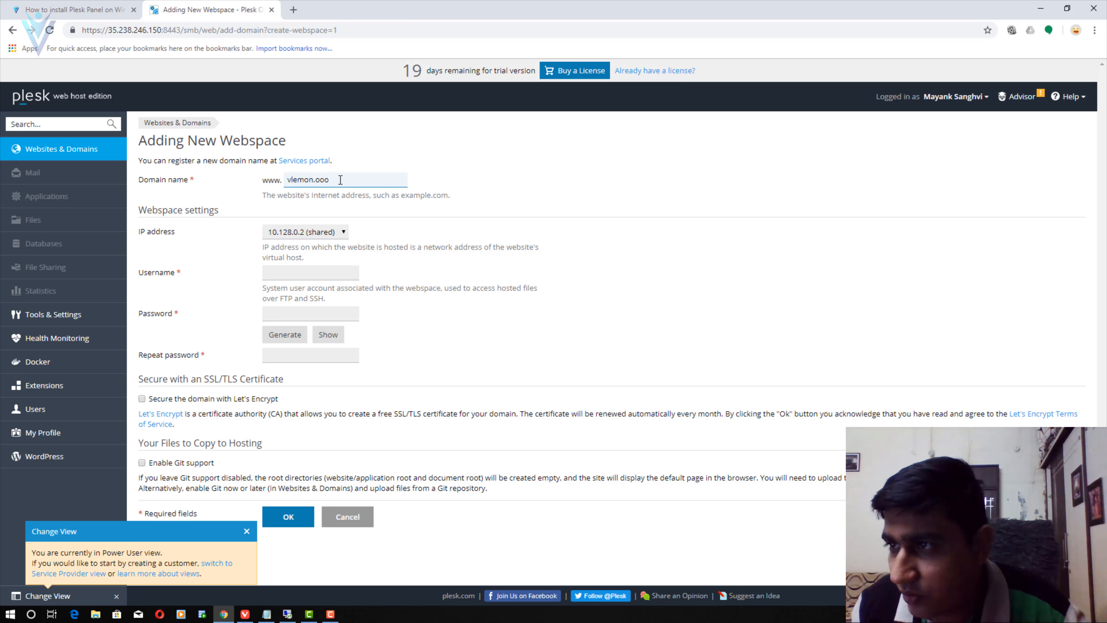
{"action": "key", "text": "Tab"}
{"action": "left_click", "coordinate": [308, 274]}
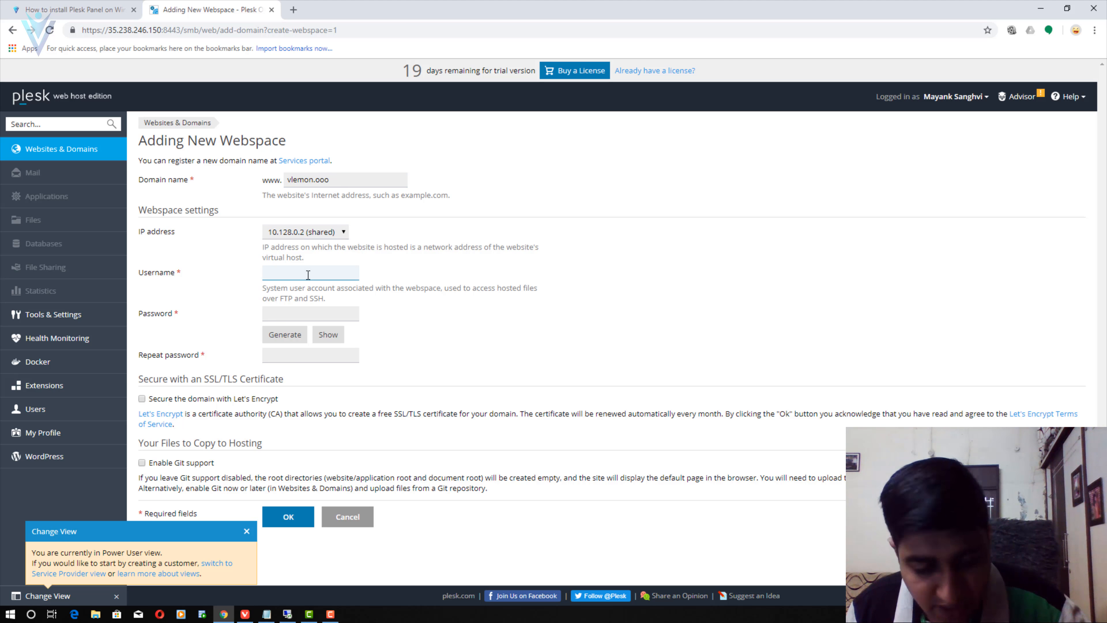
{"action": "type", "text": "vlemon"}
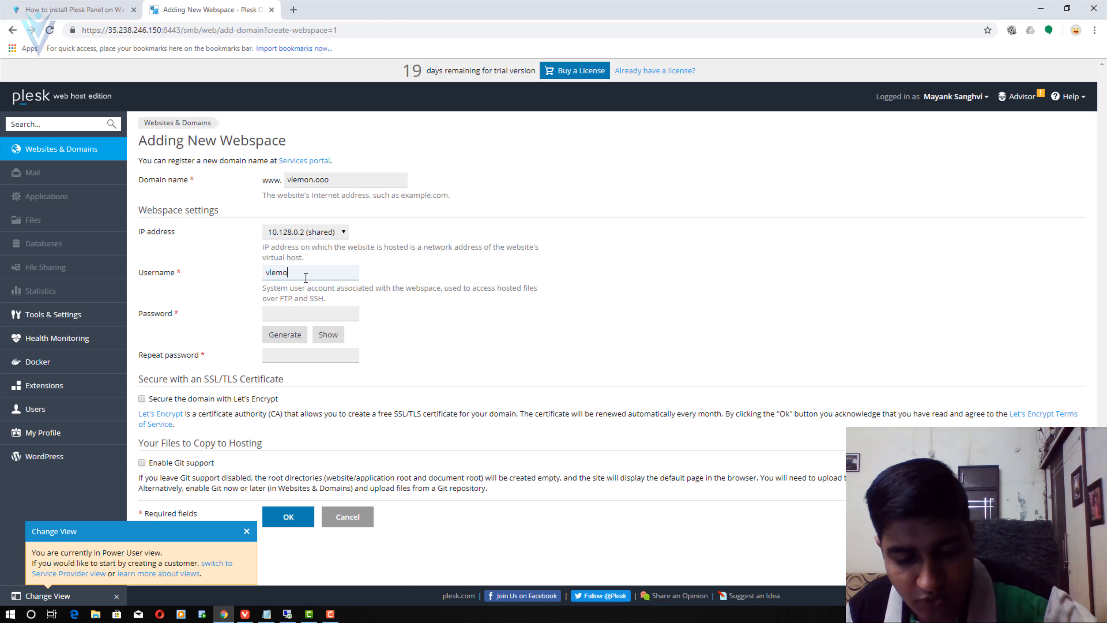
- Generate a strong webspace password and record it under 'vlemon' in Notepad
{"action": "left_click", "coordinate": [285, 335]}
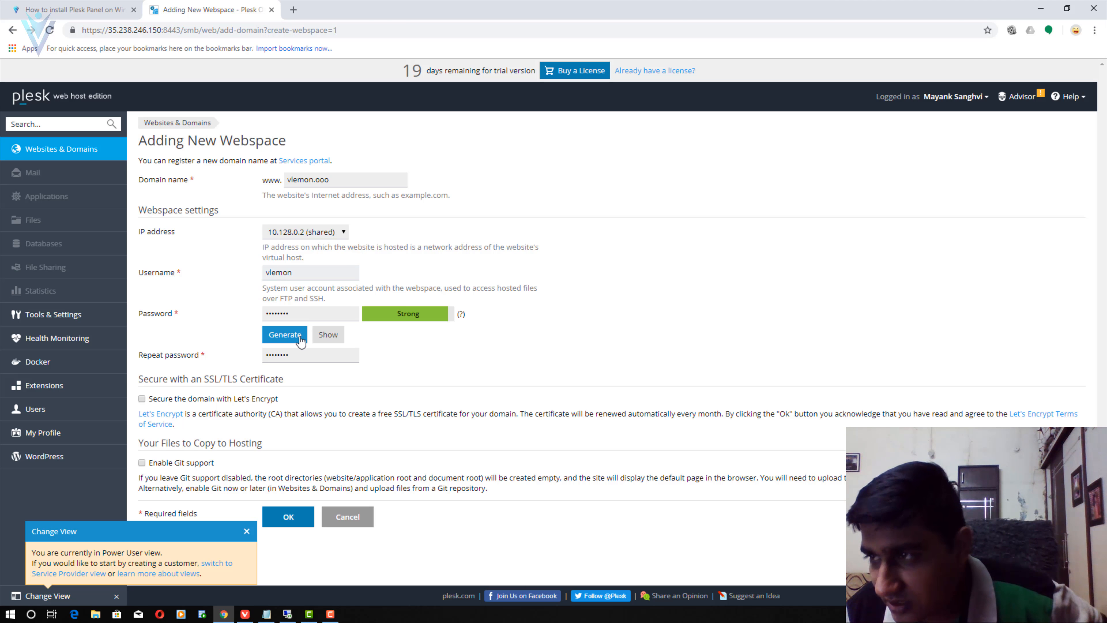
{"action": "left_click", "coordinate": [327, 334]}
{"action": "left_click_drag", "start_coordinate": [300, 313], "coordinate": [182, 314]}
{"action": "key", "text": "ctrl+c"}
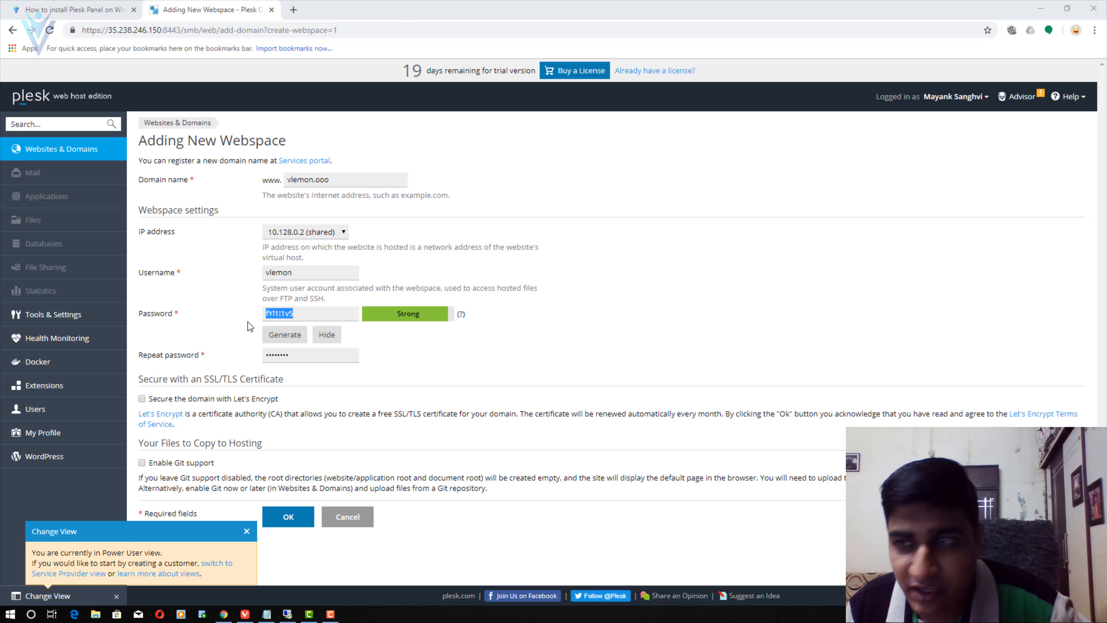
{"action": "key", "text": "alt+Tab"}
{"action": "type", "text": "v"}
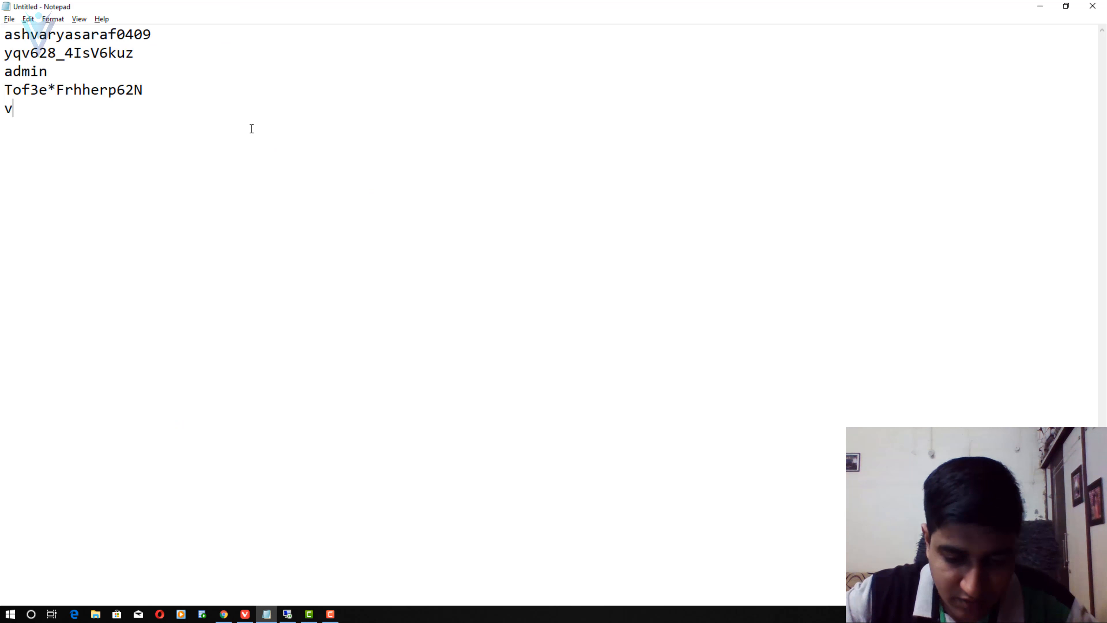
{"action": "type", "text": "lemon"}
{"action": "key", "text": "ctrl+v"}
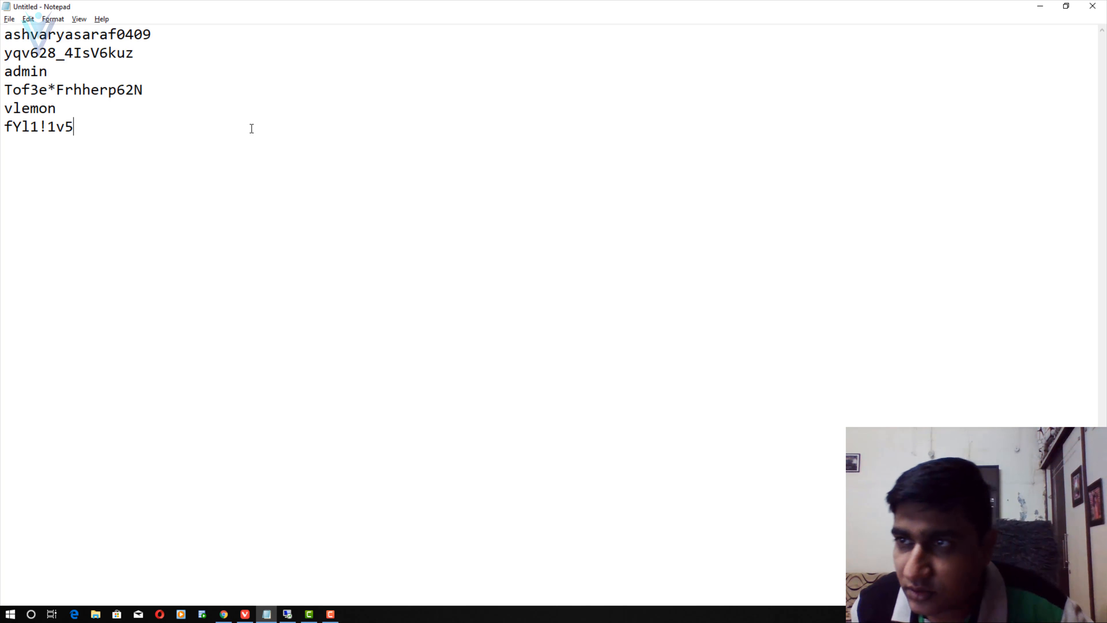
{"action": "key", "text": "alt+Tab"}
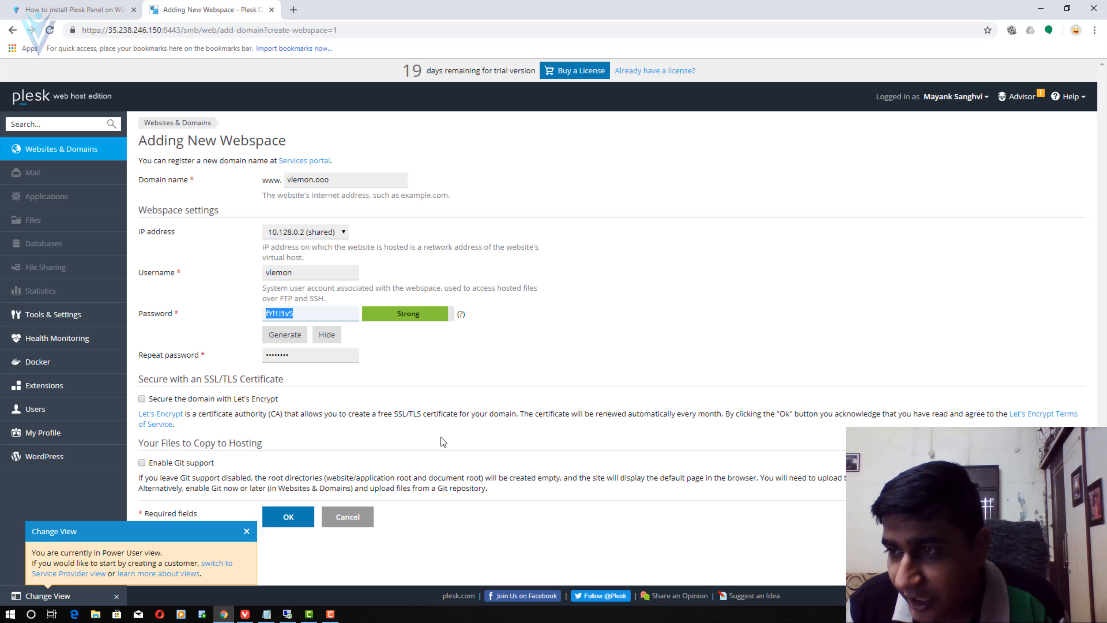
{"action": "left_click_drag", "start_coordinate": [177, 380], "coordinate": [269, 380]}
{"action": "left_click", "coordinate": [269, 380]}
- Enable Let's Encrypt security and submit the vlemon.ooo webspace
{"action": "left_click", "coordinate": [143, 398]}
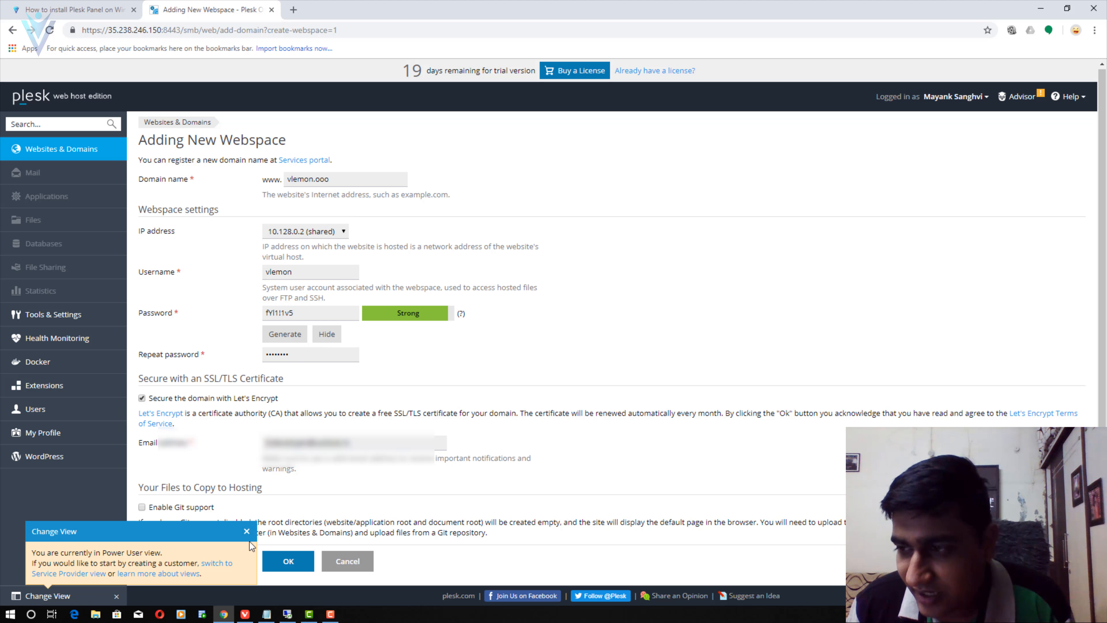
{"action": "left_click", "coordinate": [247, 531]}
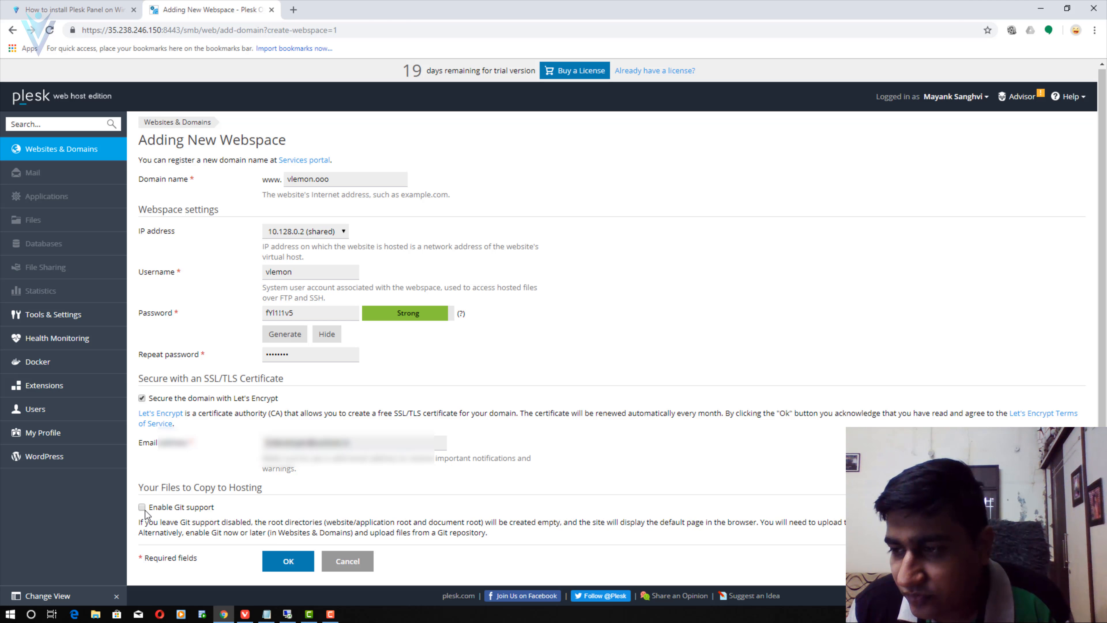
{"action": "left_click", "coordinate": [286, 564]}
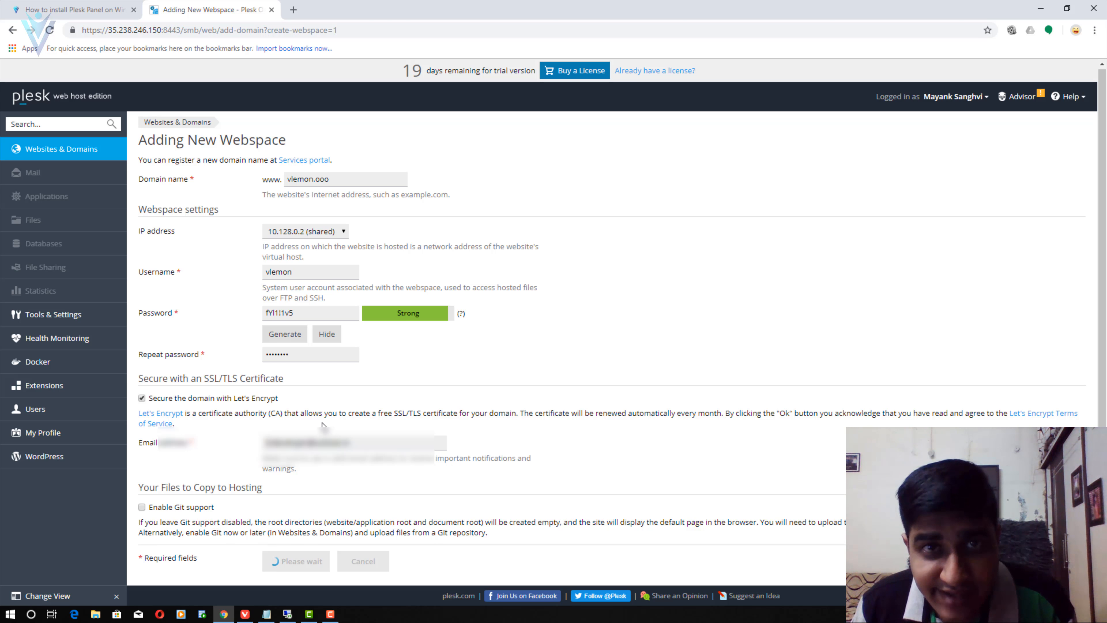
{"action": "left_click_drag", "start_coordinate": [338, 180], "coordinate": [275, 179]}
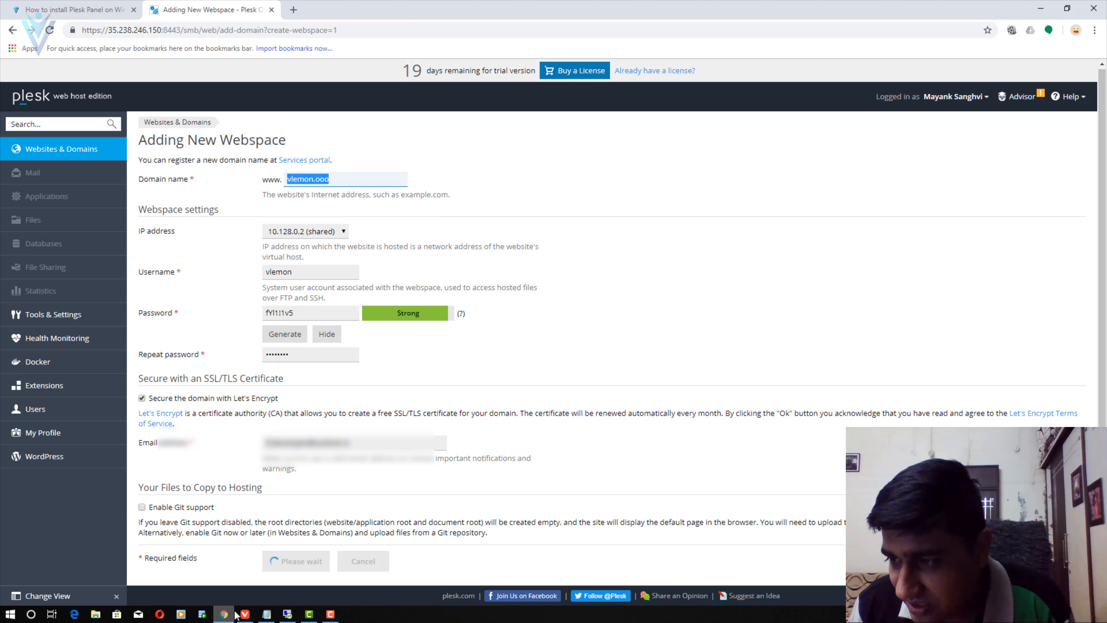
- Open the vlemonooozone zone in Cloud DNS and edit its vlemon.ooo A record
{"action": "left_click", "coordinate": [245, 614]}
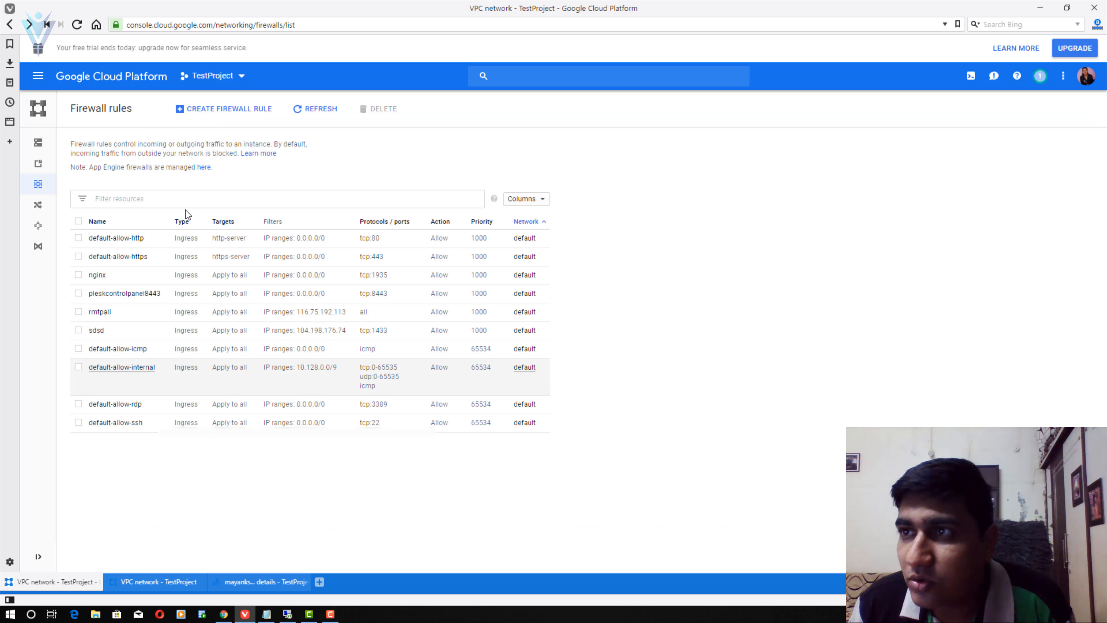
{"action": "left_click", "coordinate": [43, 74]}
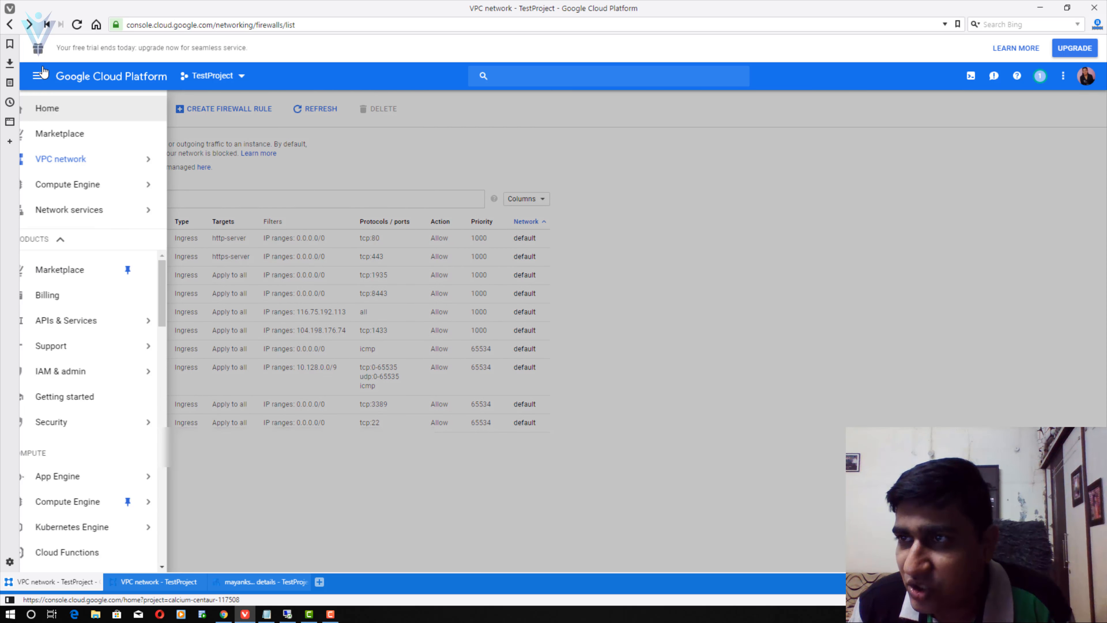
{"action": "mouse_move", "coordinate": [123, 194]}
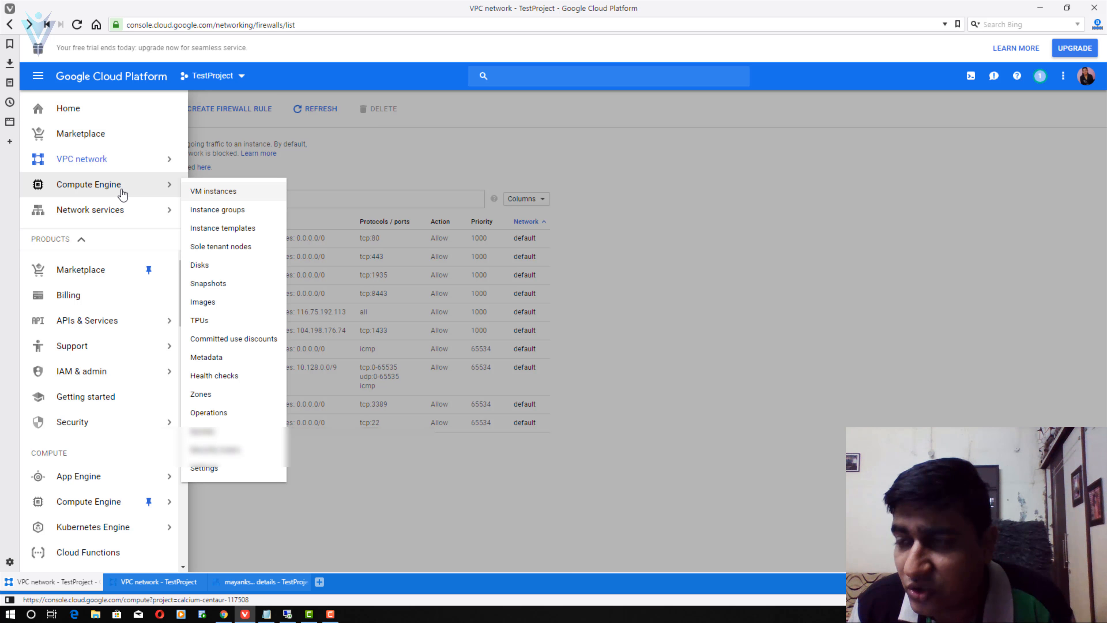
{"action": "mouse_move", "coordinate": [153, 161]}
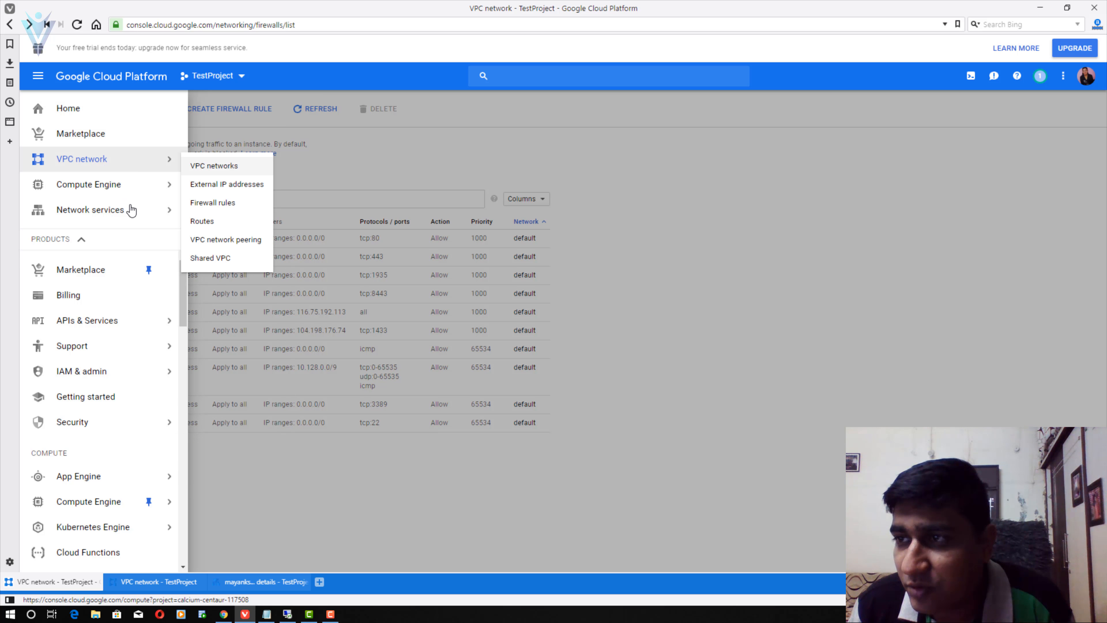
{"action": "left_click", "coordinate": [209, 236]}
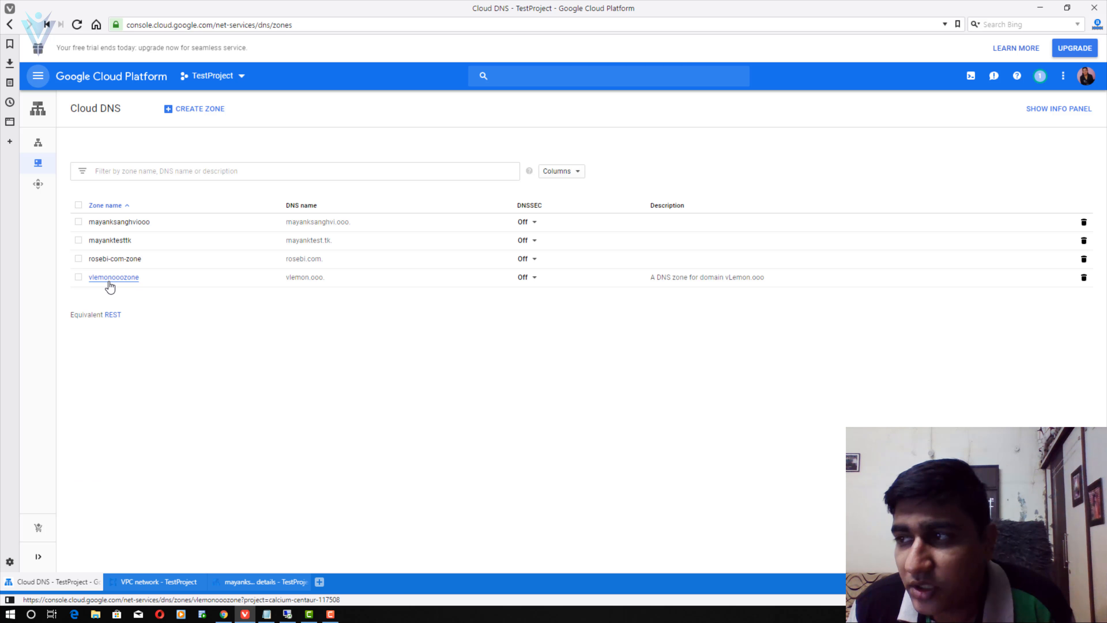
{"action": "left_click", "coordinate": [109, 282]}
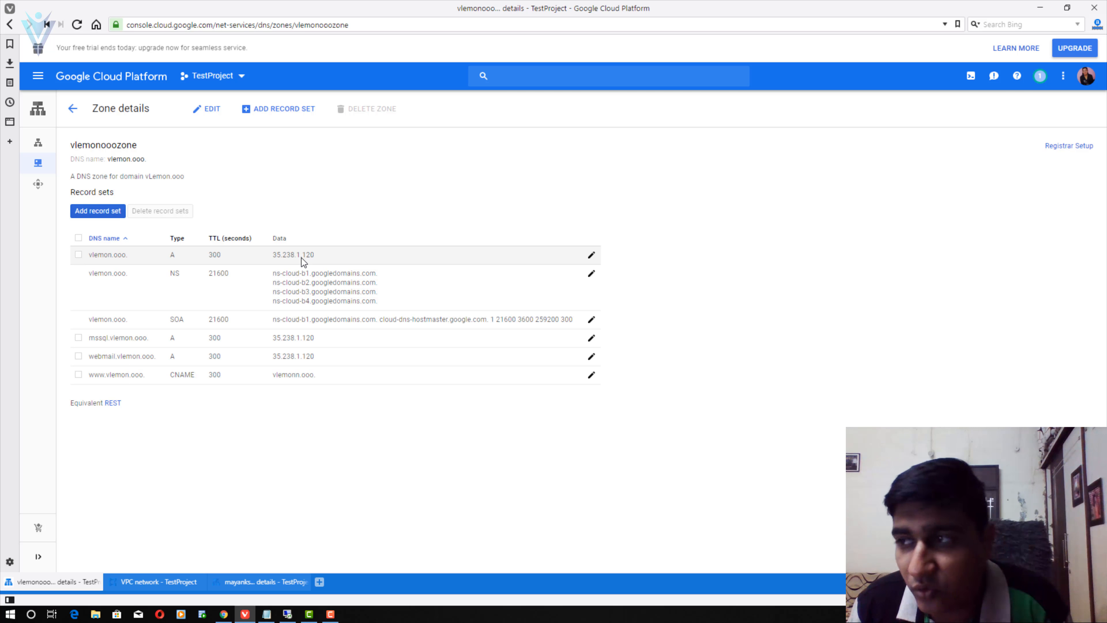
{"action": "left_click", "coordinate": [346, 244]}
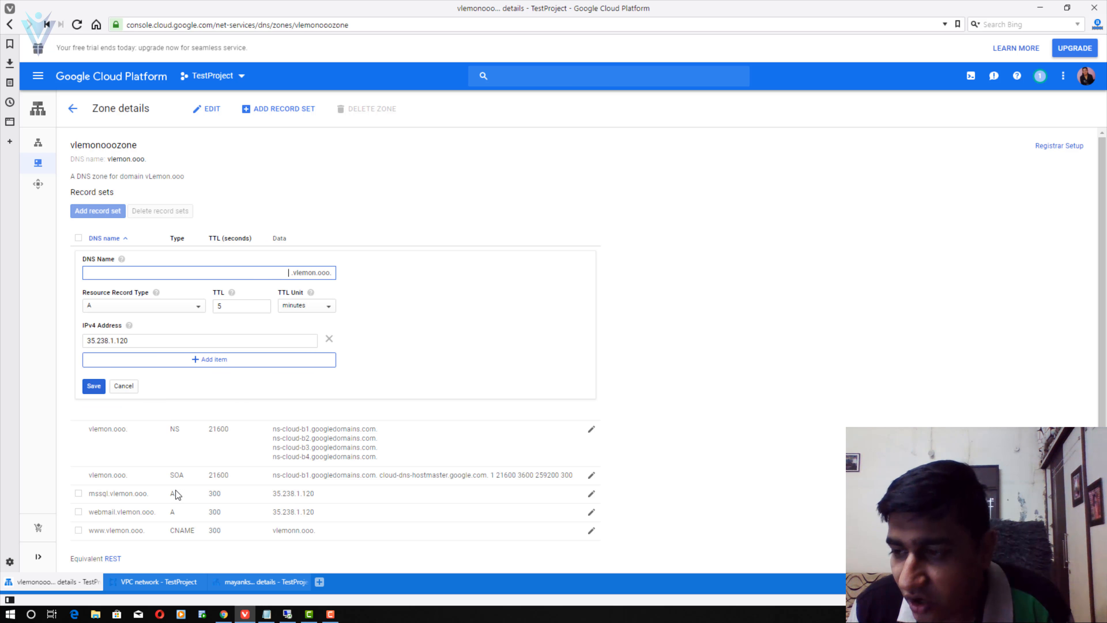
- Replace the A record's IPv4 35.238.1.120 with 35.238.246.150 from Plesk's address bar and save
{"action": "left_click", "coordinate": [170, 582]}
{"action": "left_click", "coordinate": [261, 582]}
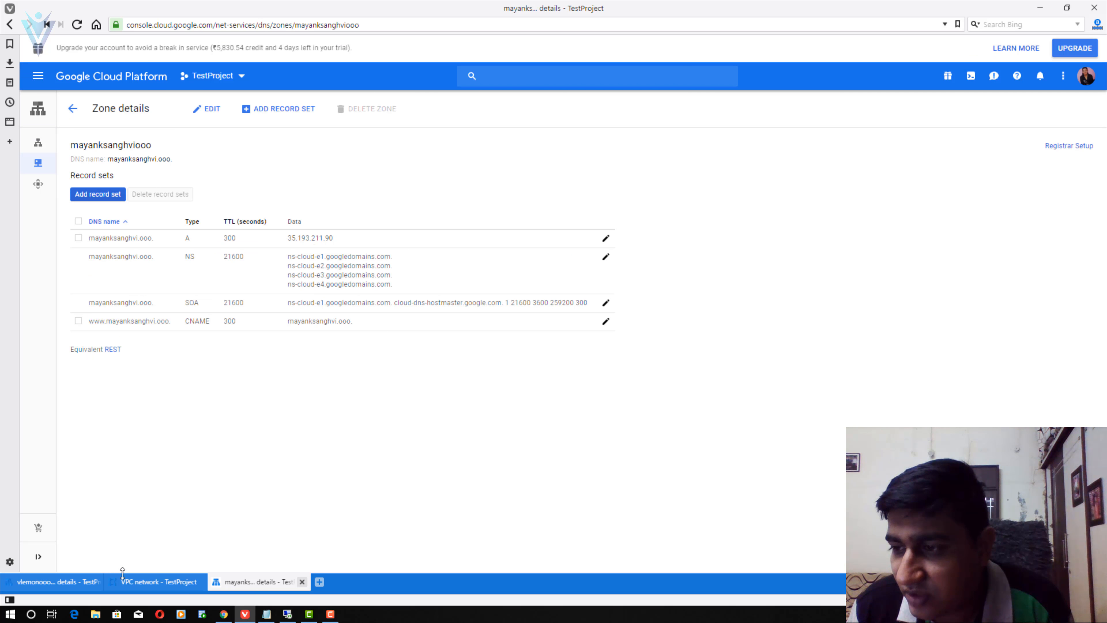
{"action": "left_click", "coordinate": [69, 582]}
{"action": "left_click", "coordinate": [223, 614]}
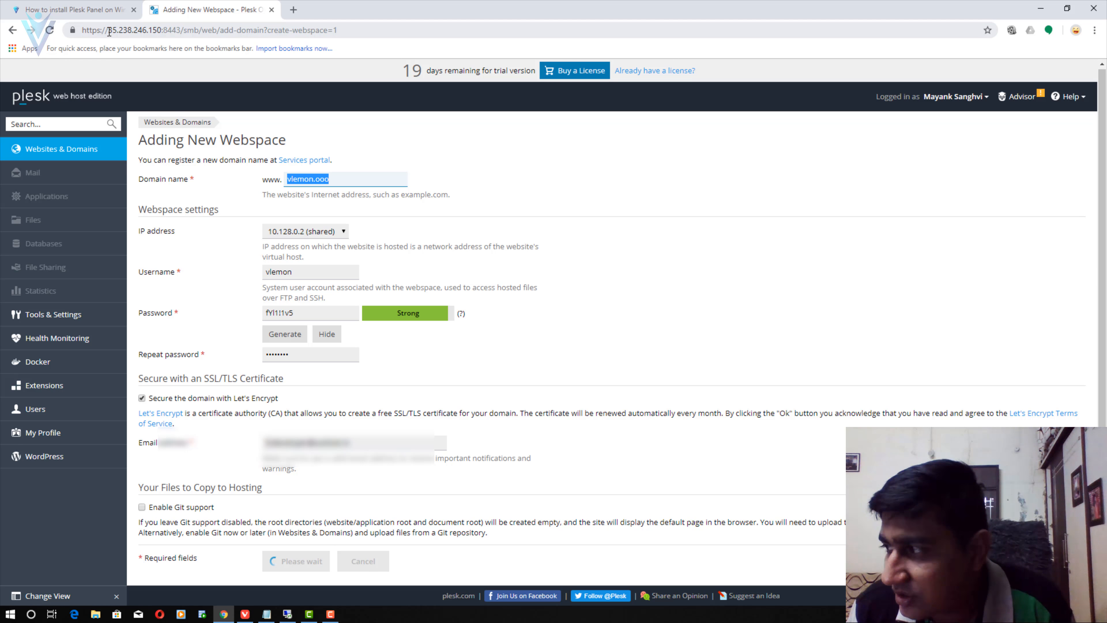
{"action": "left_click_drag", "start_coordinate": [109, 32], "coordinate": [158, 29]}
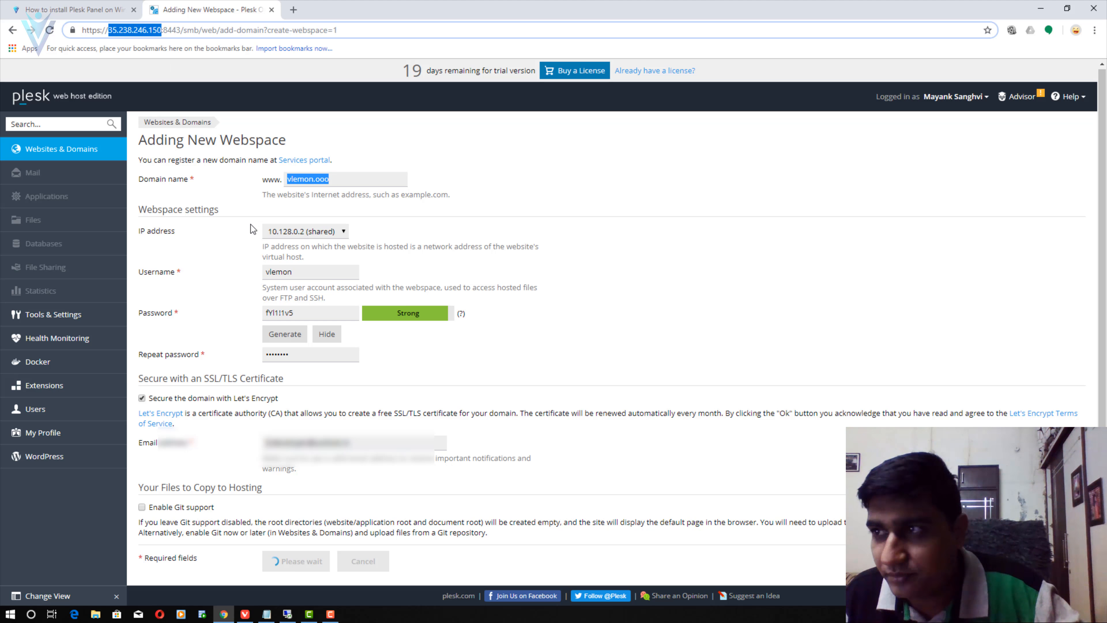
{"action": "left_click", "coordinate": [1041, 7]}
{"action": "left_click", "coordinate": [235, 273]}
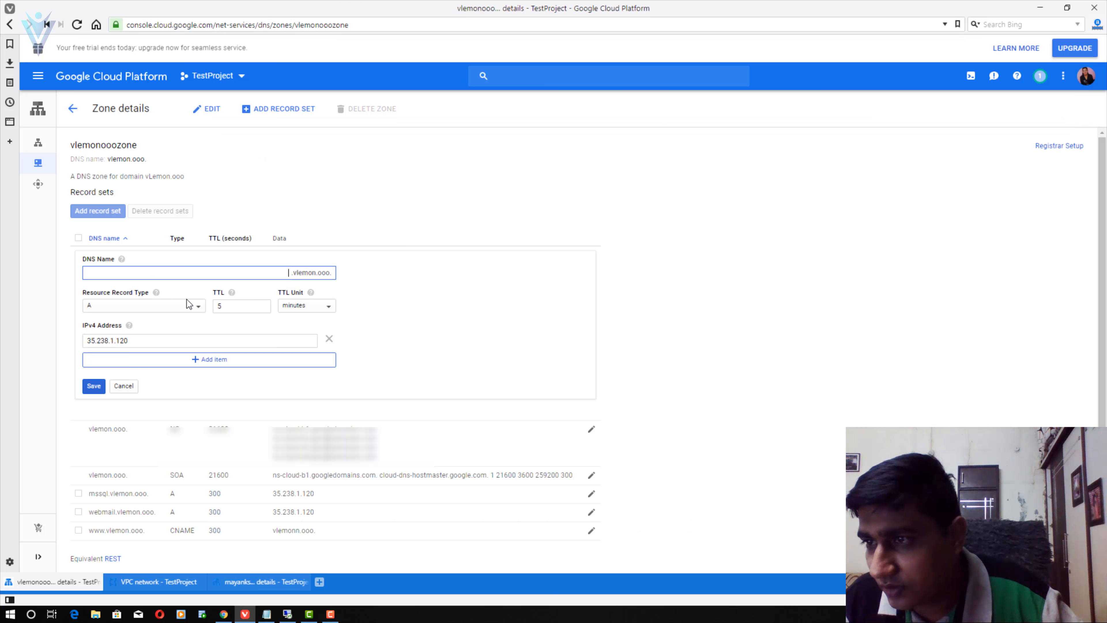
{"action": "left_click_drag", "start_coordinate": [146, 338], "coordinate": [54, 337]}
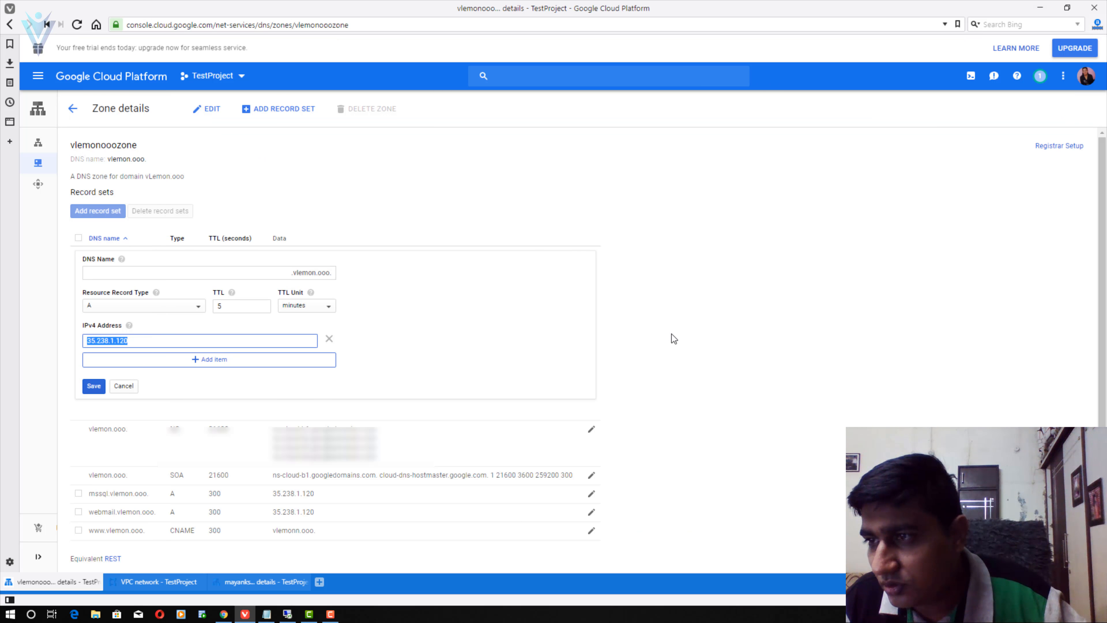
{"action": "type", "text": "35.238.246.150"}
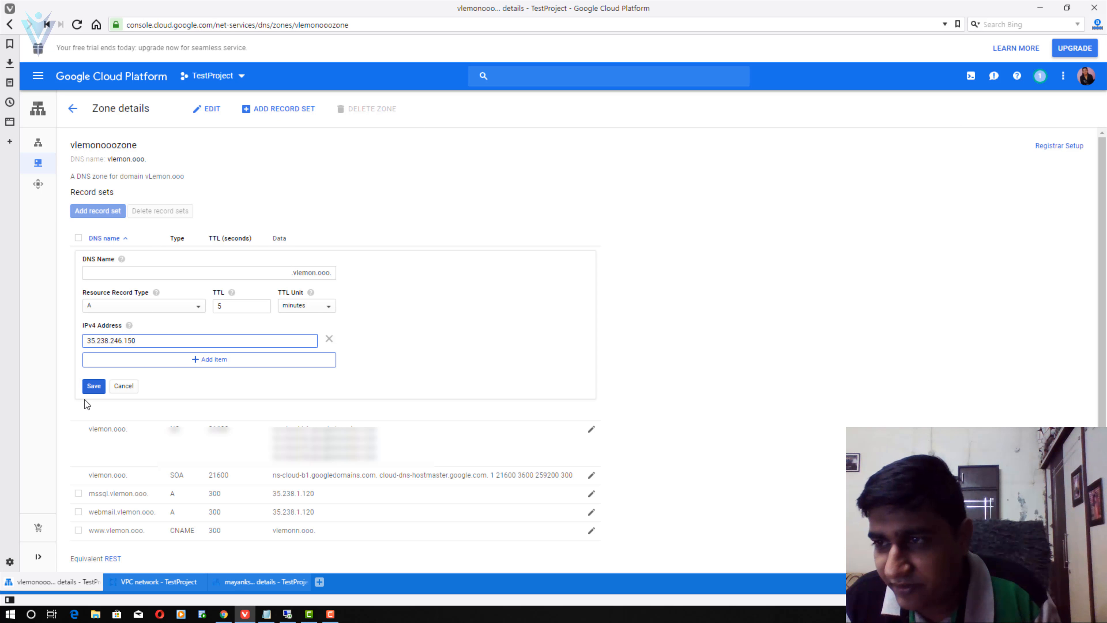
{"action": "left_click", "coordinate": [96, 390]}
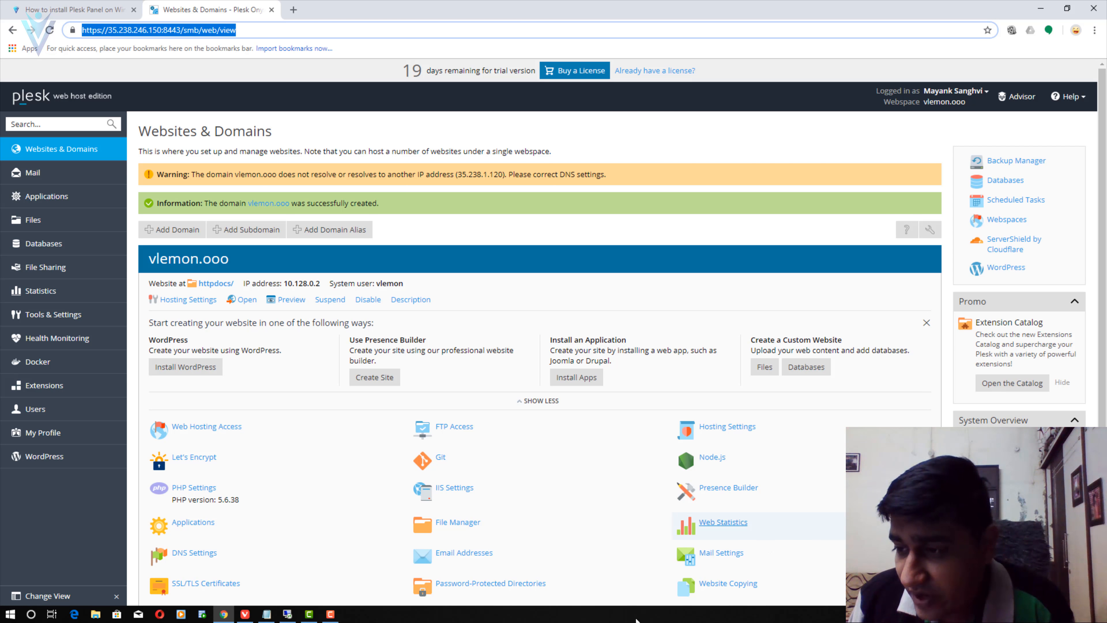
{"action": "left_click", "coordinate": [245, 614]}
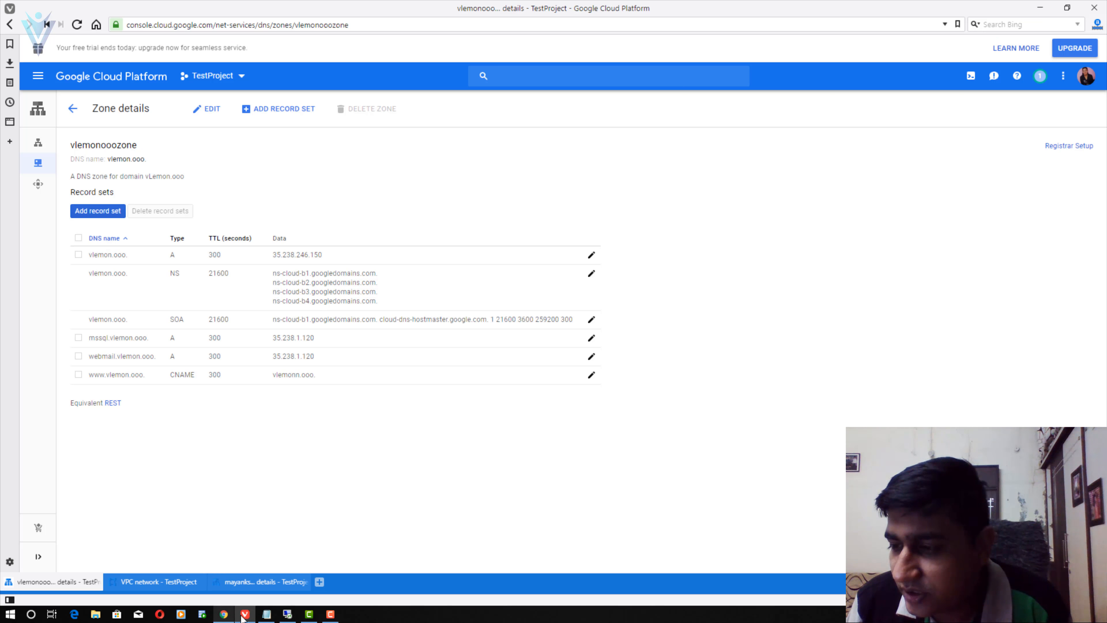
- Return to Plesk's vlemon.ooo page, then launch cmd from the Windows Run prompt
{"action": "left_click", "coordinate": [225, 615]}
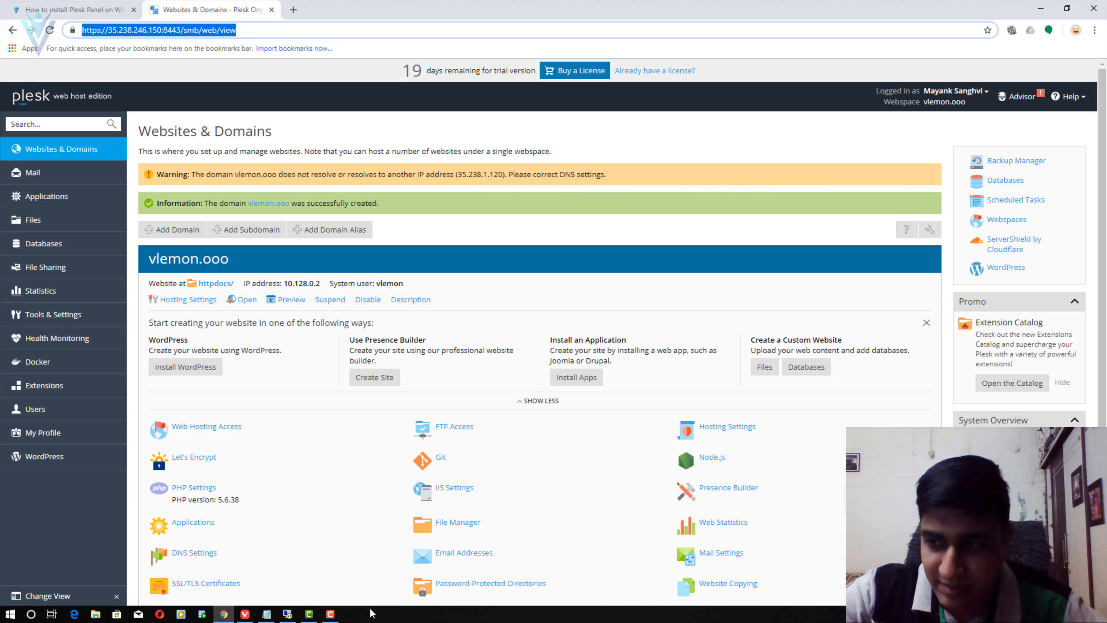
{"action": "key", "text": "super+r"}
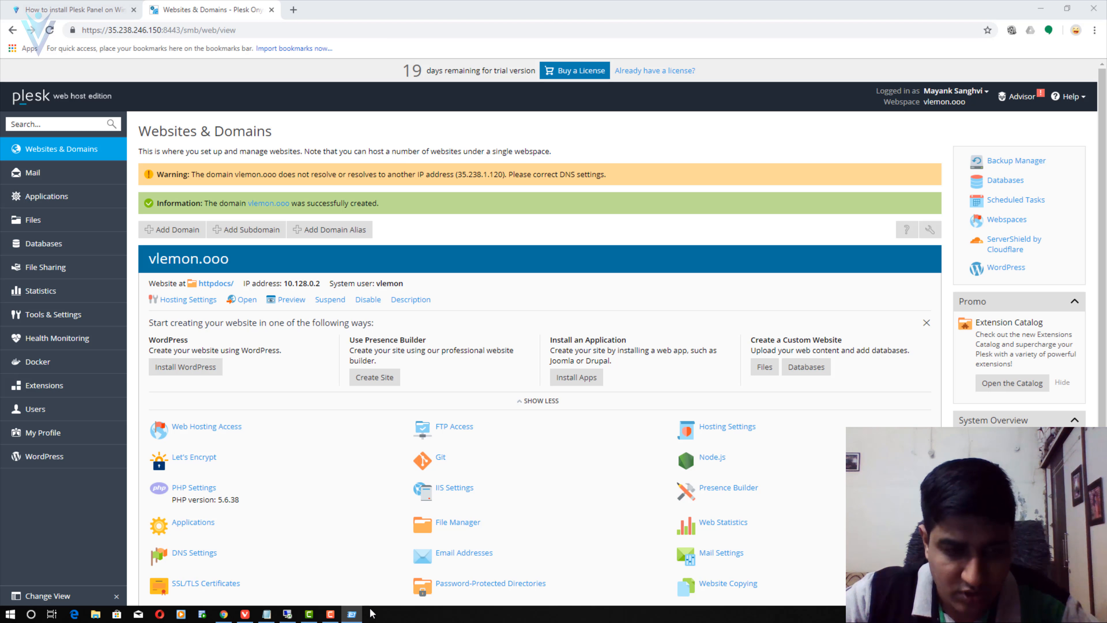
{"action": "key", "text": "Return"}
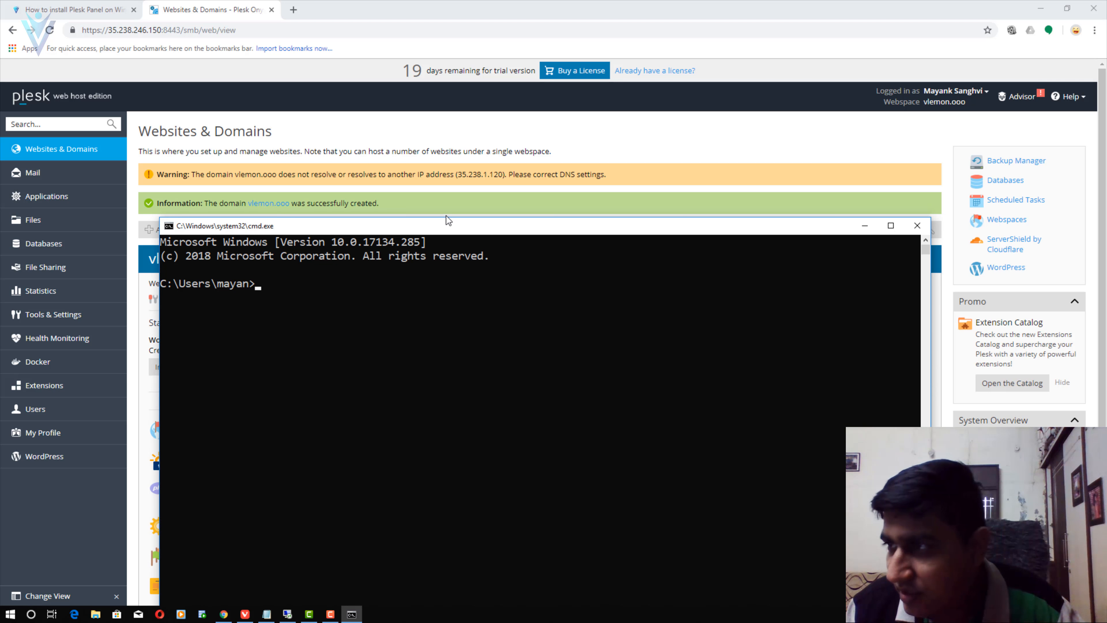
- Ping vlemon.ooo in Command Prompt to confirm it resolves to 35.238.246.150
{"action": "left_click", "coordinate": [349, 348]}
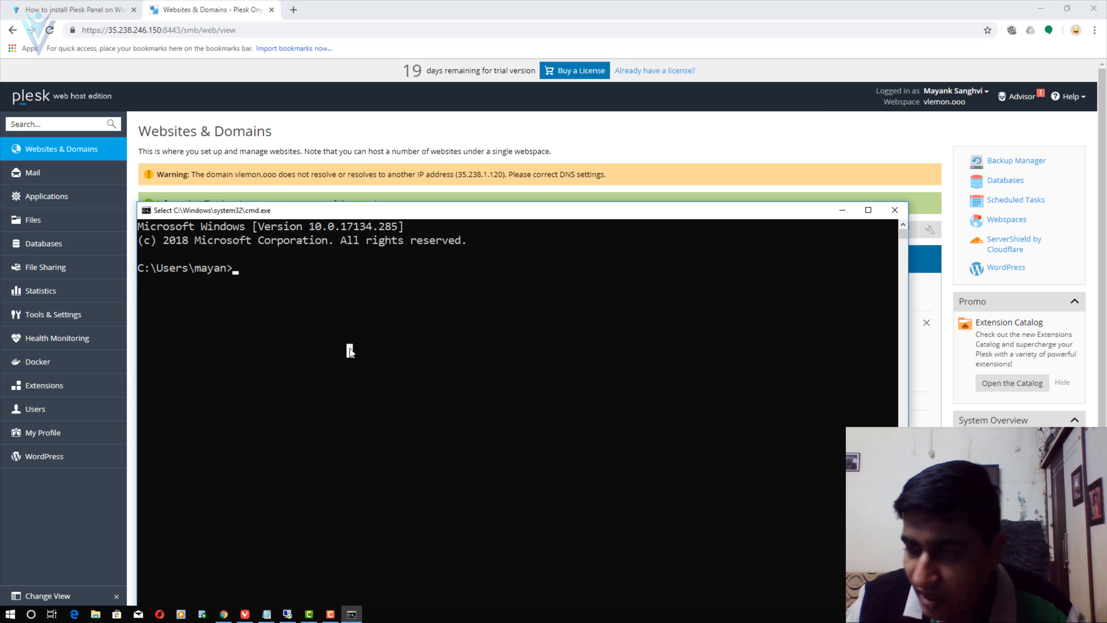
{"action": "type", "text": "ping "}
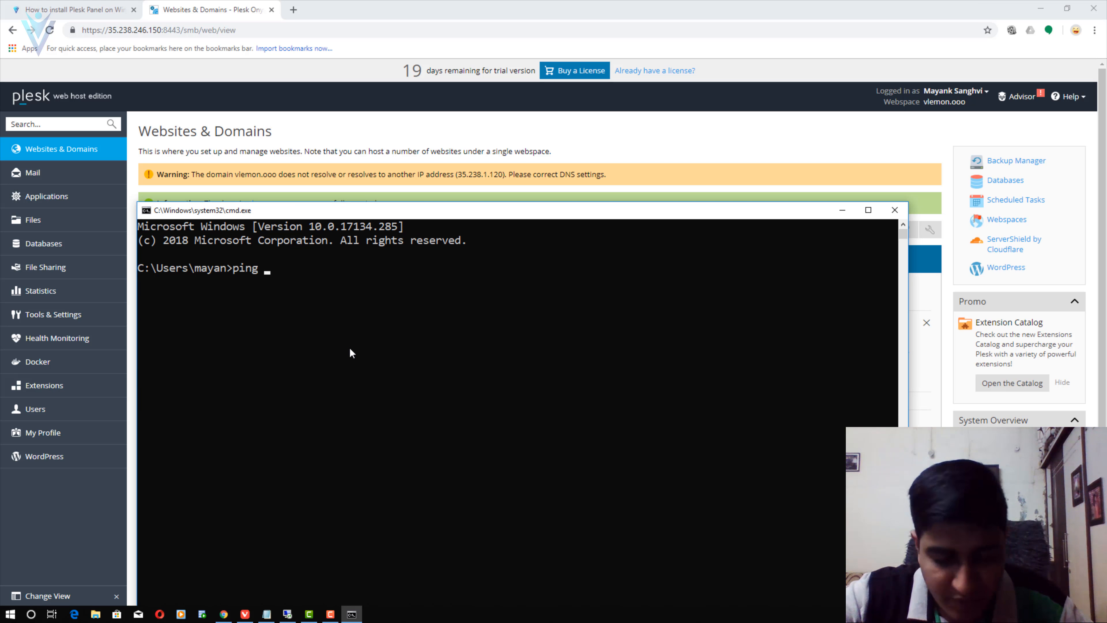
{"action": "type", "text": "vlemon"}
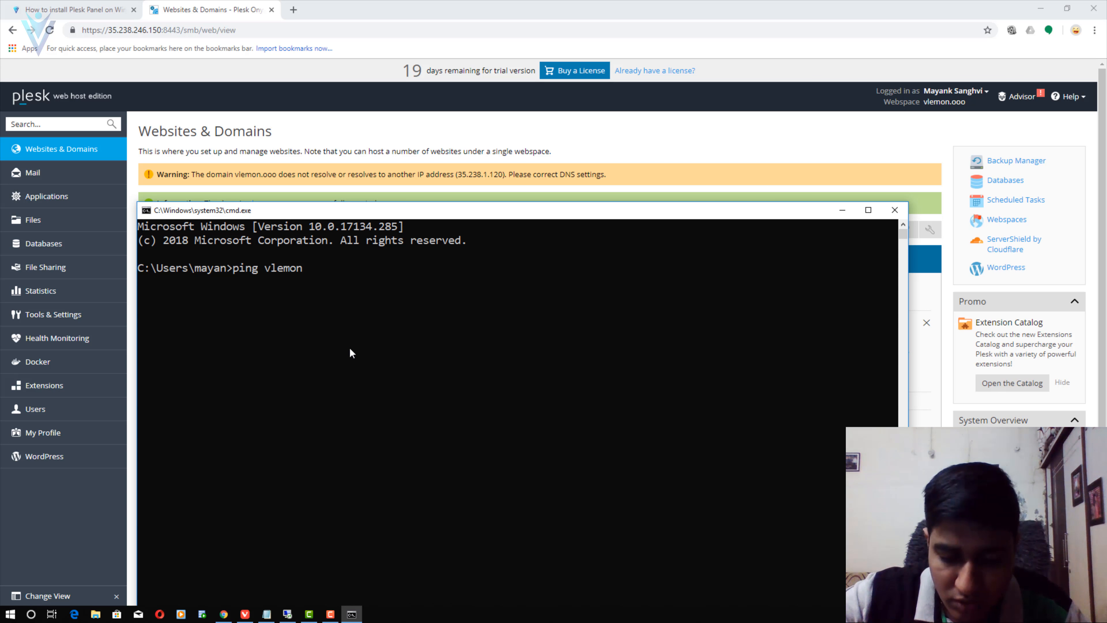
{"action": "type", "text": ".ooo"}
{"action": "key", "text": "Return"}
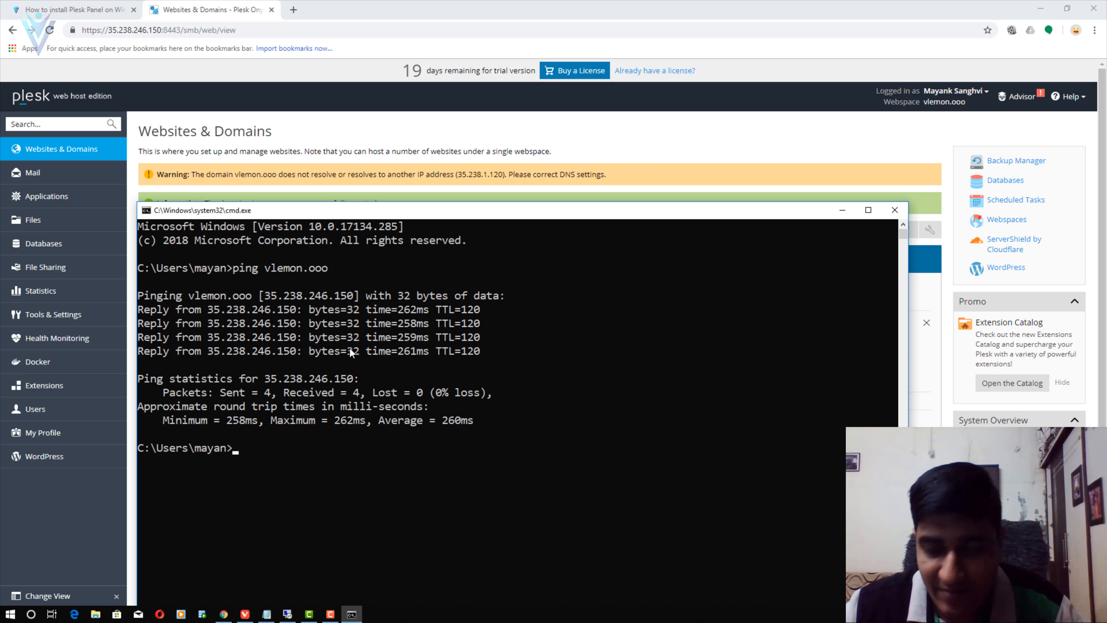
- Load vlemon.ooo in a new Chrome tab, then return to the Plesk Websites & Domains tab
{"action": "left_click", "coordinate": [293, 10]}
{"action": "type", "text": "vl"}
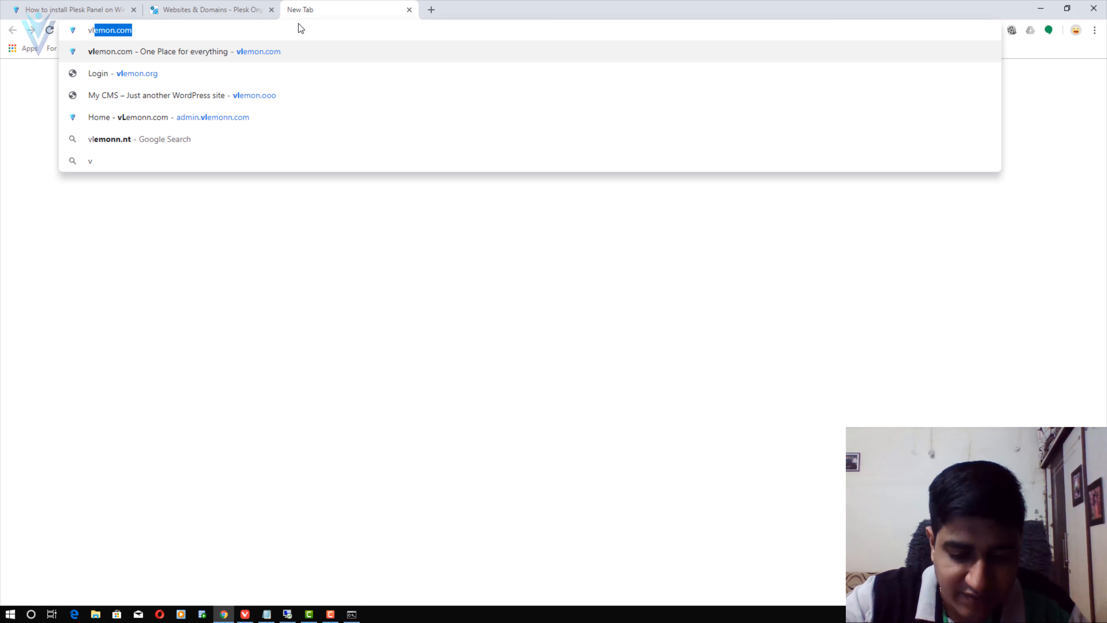
{"action": "type", "text": "emon.ooo"}
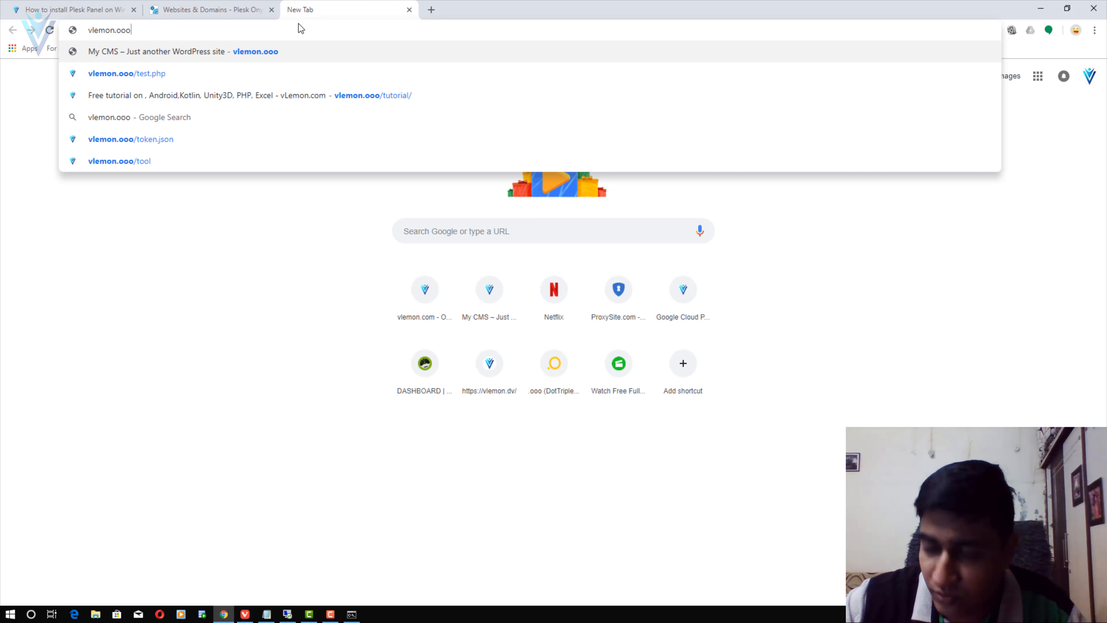
{"action": "key", "text": "Return"}
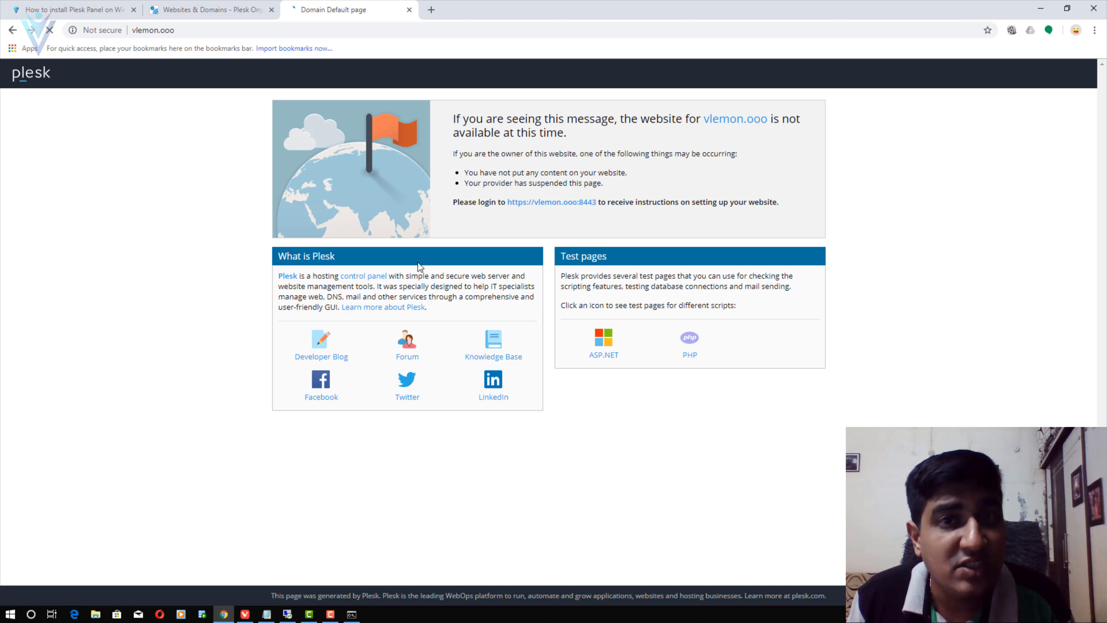
{"action": "key", "text": "ctrl+shift+Tab"}
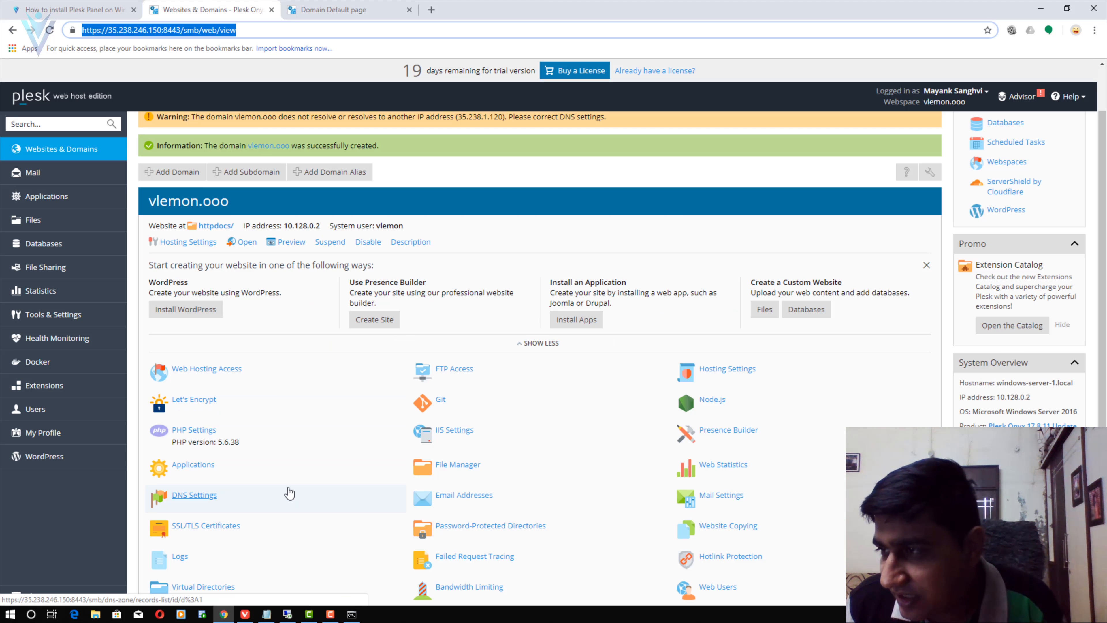
{"action": "scroll", "coordinate": [290, 493], "scroll_direction": "down", "scroll_amount": 3}
- In vlemon.ooo's File Manager, remove App_Data, css, img, test, favicon.ico and index.html
{"action": "left_click", "coordinate": [457, 359]}
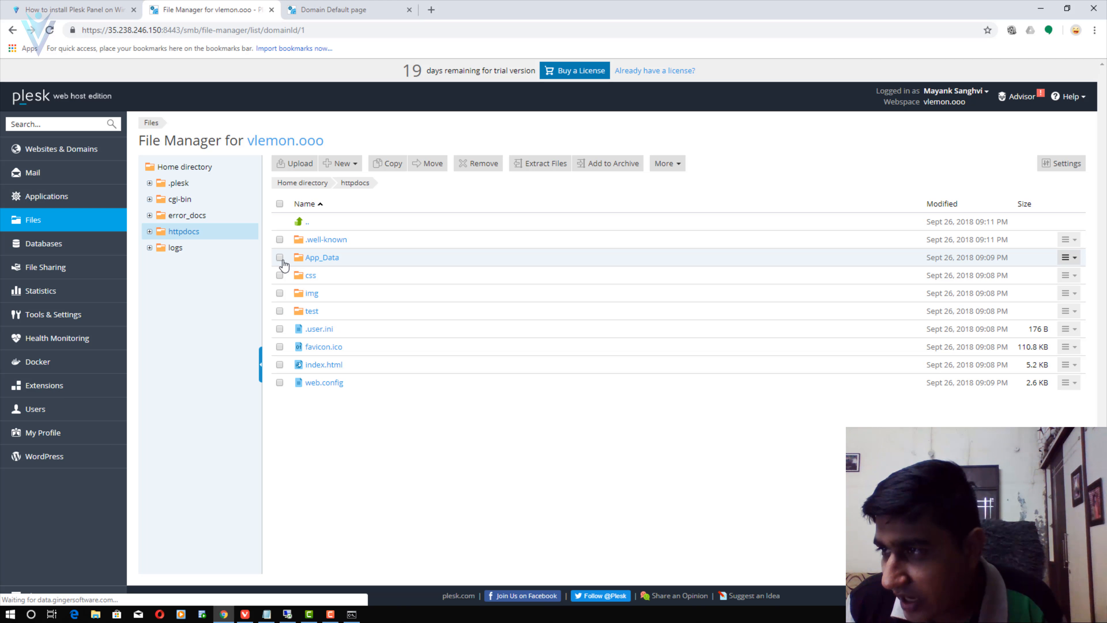
{"action": "left_click", "coordinate": [280, 257]}
{"action": "left_click", "coordinate": [280, 275]}
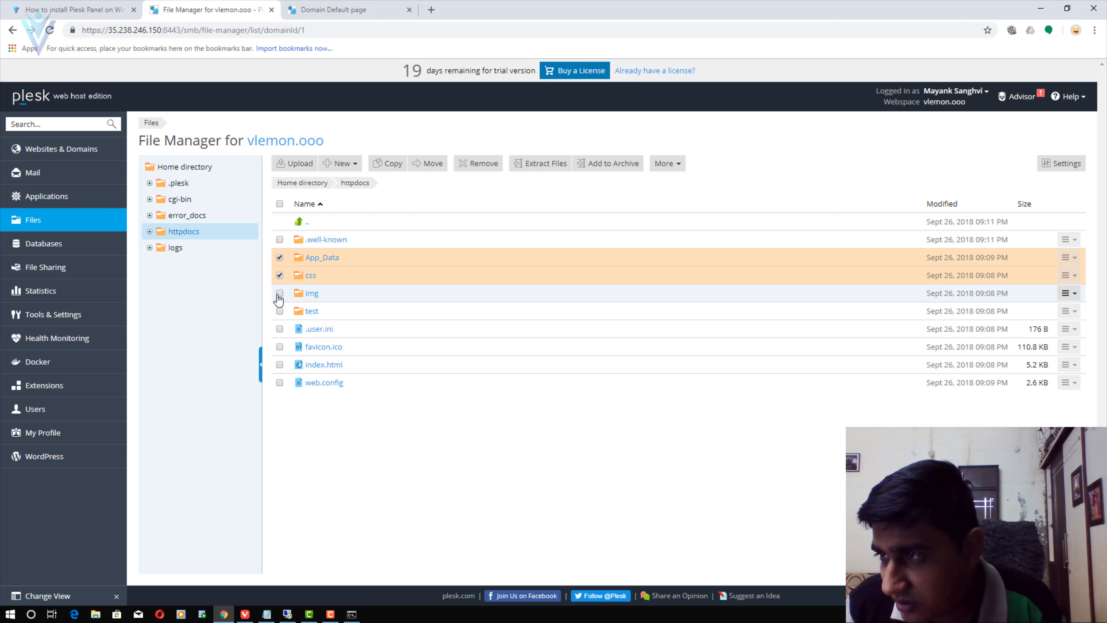
{"action": "right_click", "coordinate": [278, 304]}
{"action": "left_click", "coordinate": [280, 293]}
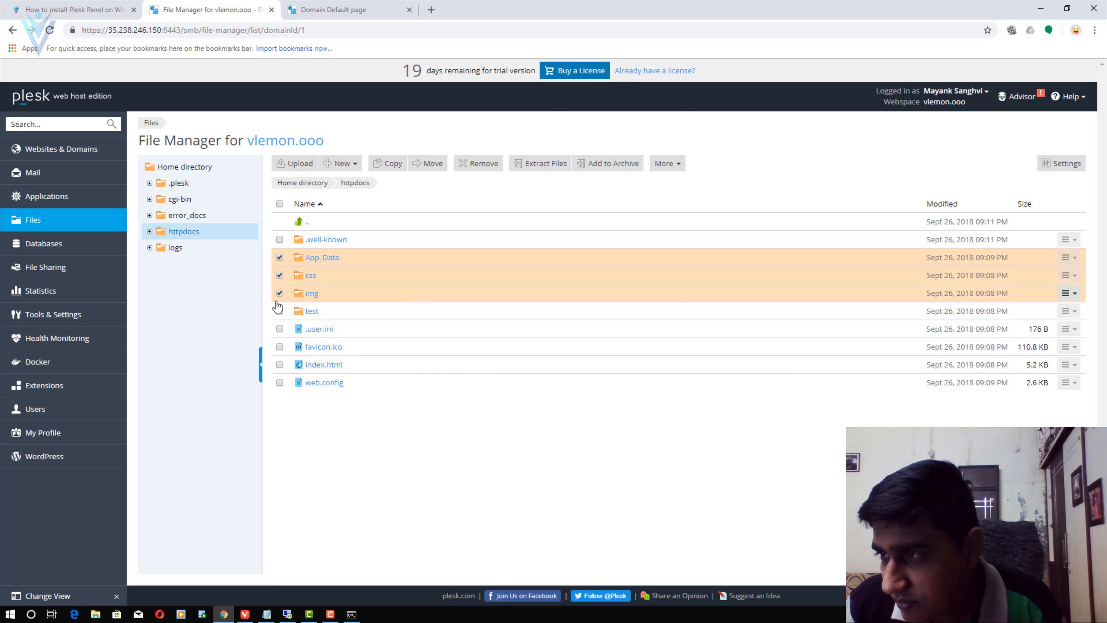
{"action": "right_click", "coordinate": [280, 321]}
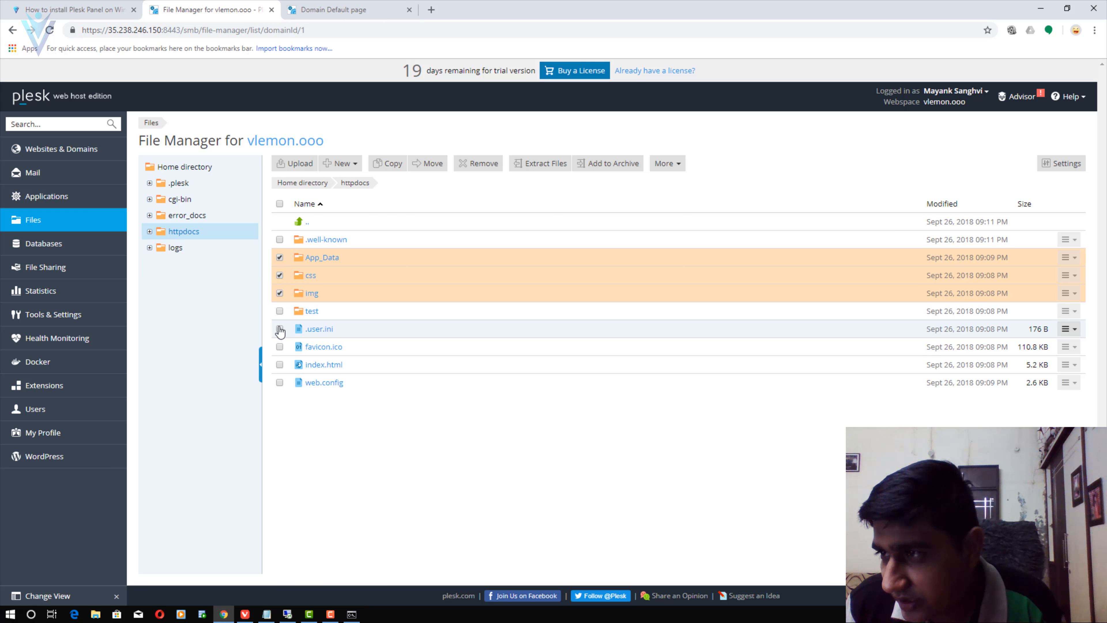
{"action": "left_click", "coordinate": [279, 311]}
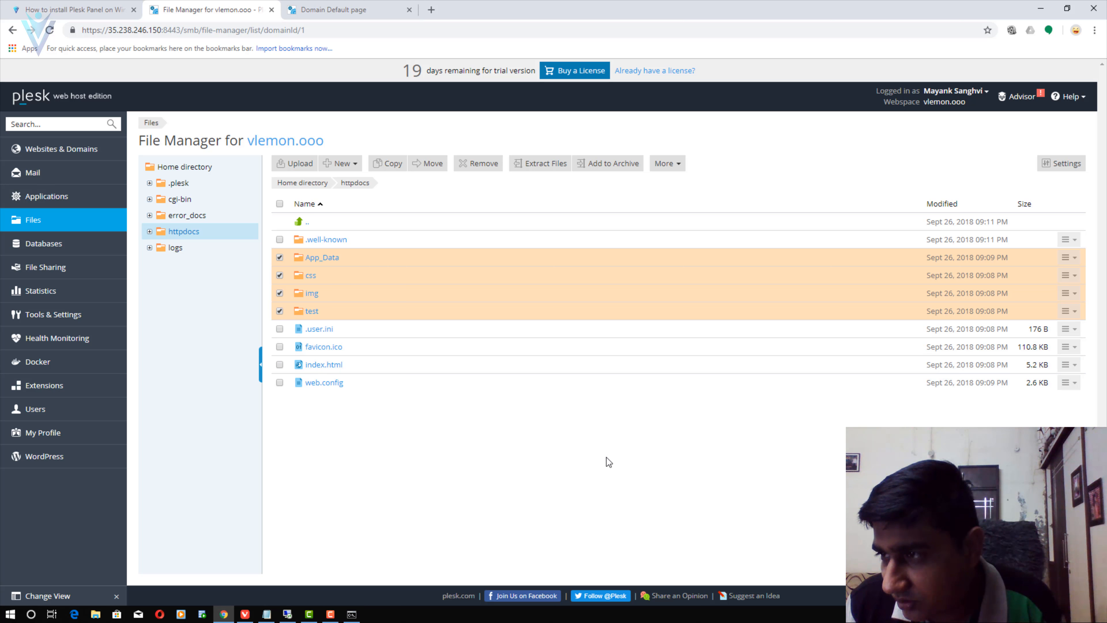
{"action": "left_click", "coordinate": [280, 347]}
{"action": "left_click", "coordinate": [279, 365]}
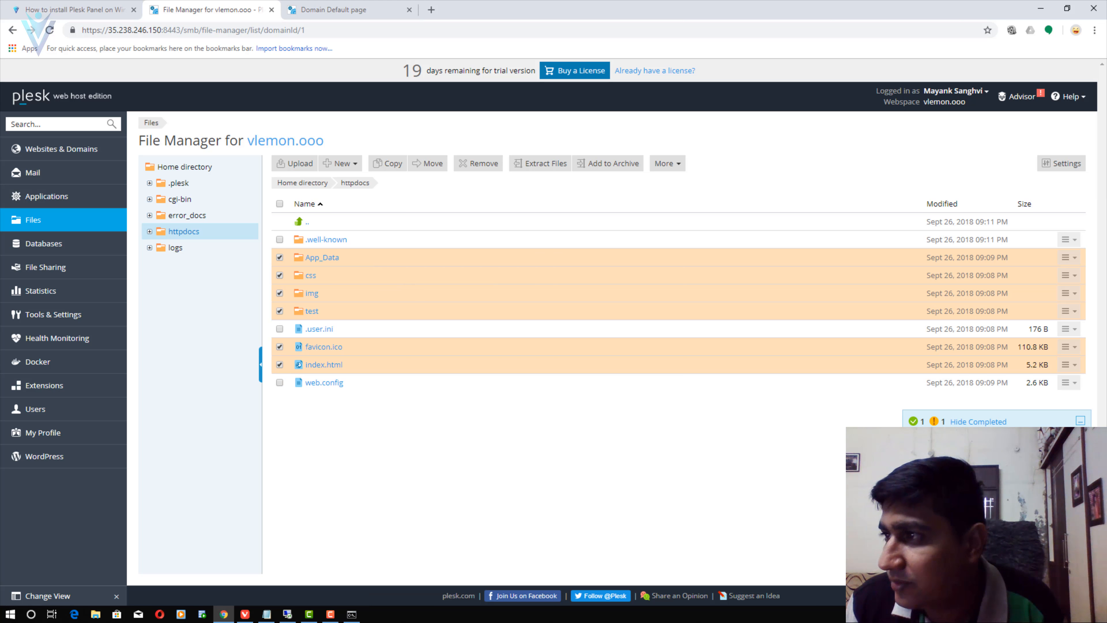
{"action": "left_click", "coordinate": [474, 167]}
{"action": "left_click", "coordinate": [487, 346]}
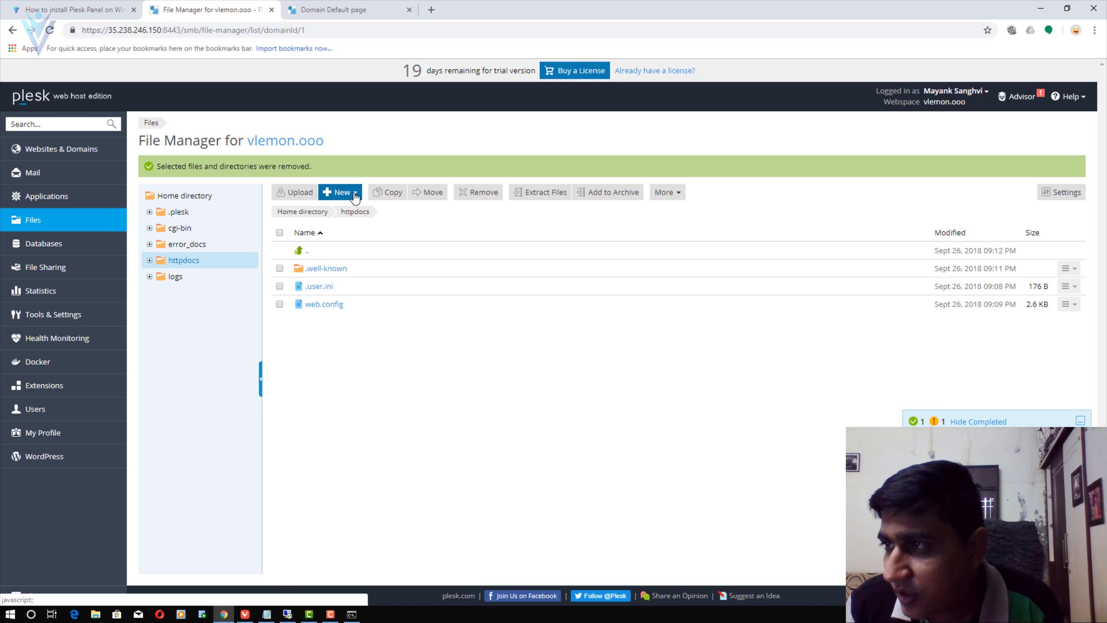
- Create test123.html in httpdocs from the HTML template and apply its 'Hello, vLemonn !' content
{"action": "left_click", "coordinate": [354, 195]}
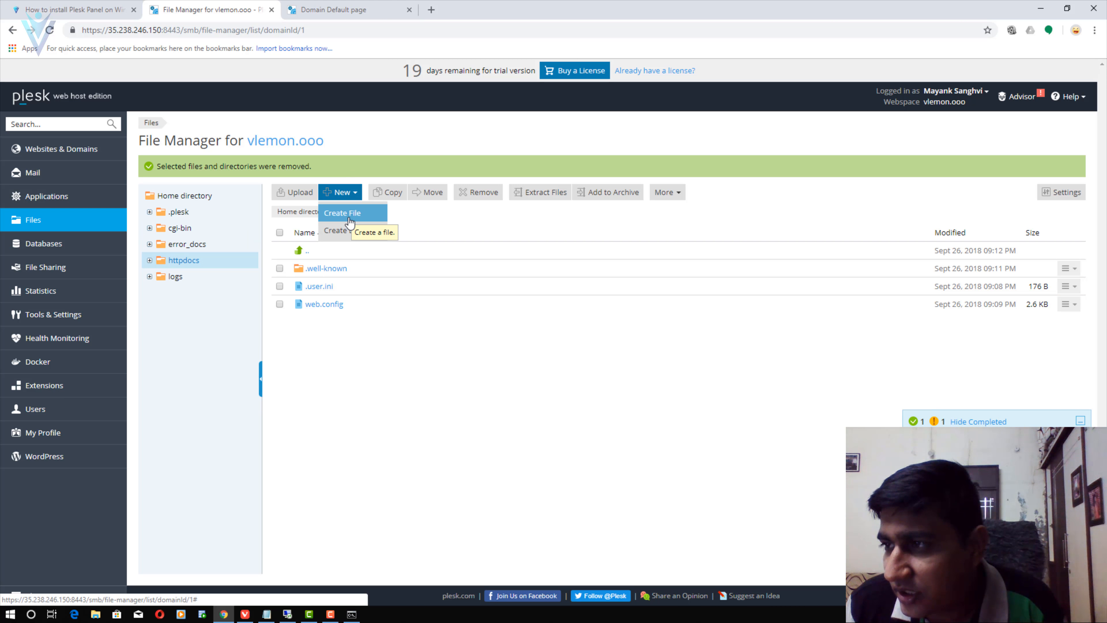
{"action": "left_click", "coordinate": [349, 218]}
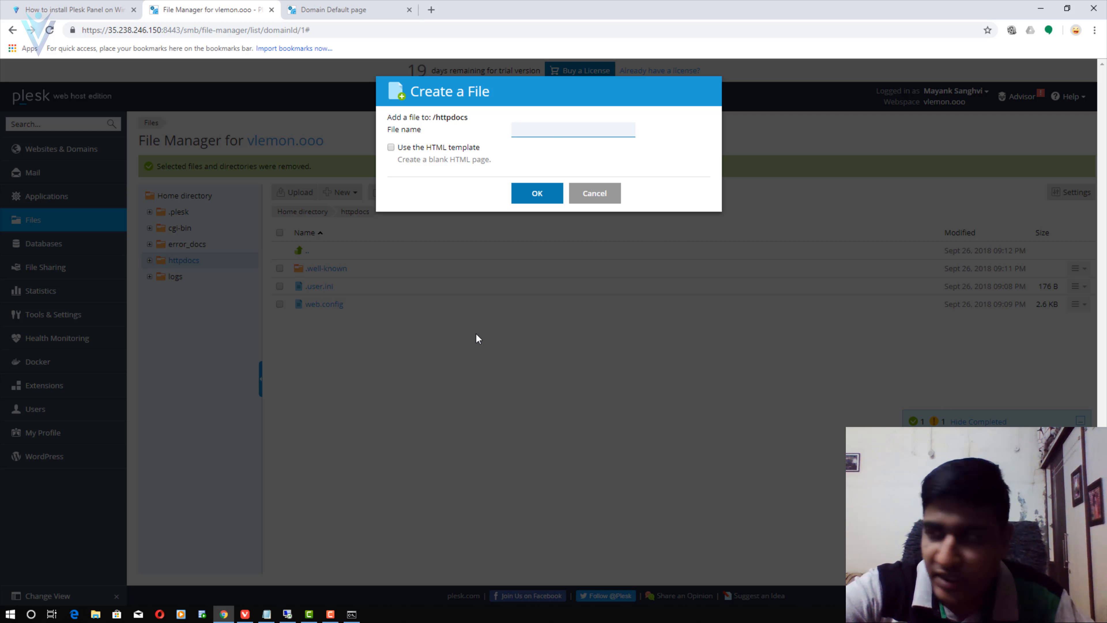
{"action": "type", "text": "test123"}
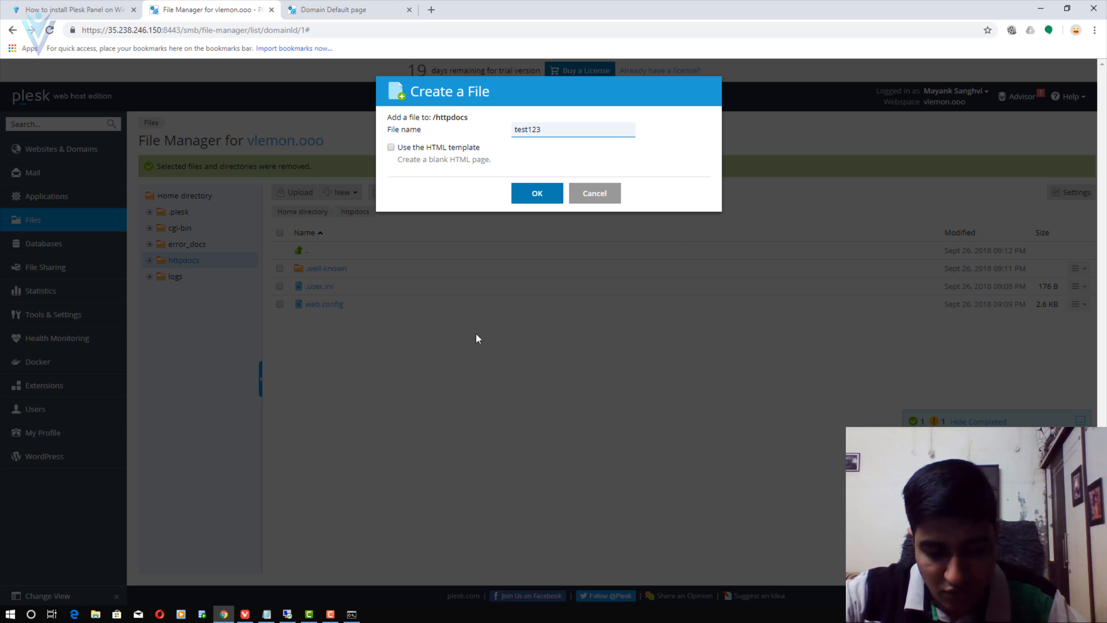
{"action": "type", "text": ".html"}
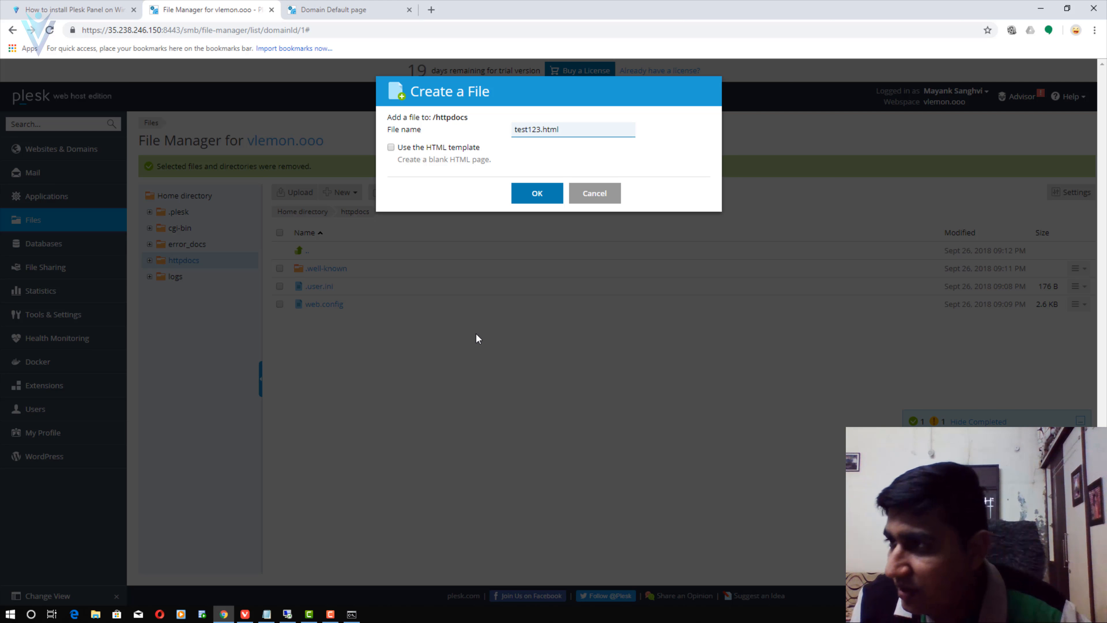
{"action": "left_click", "coordinate": [421, 147]}
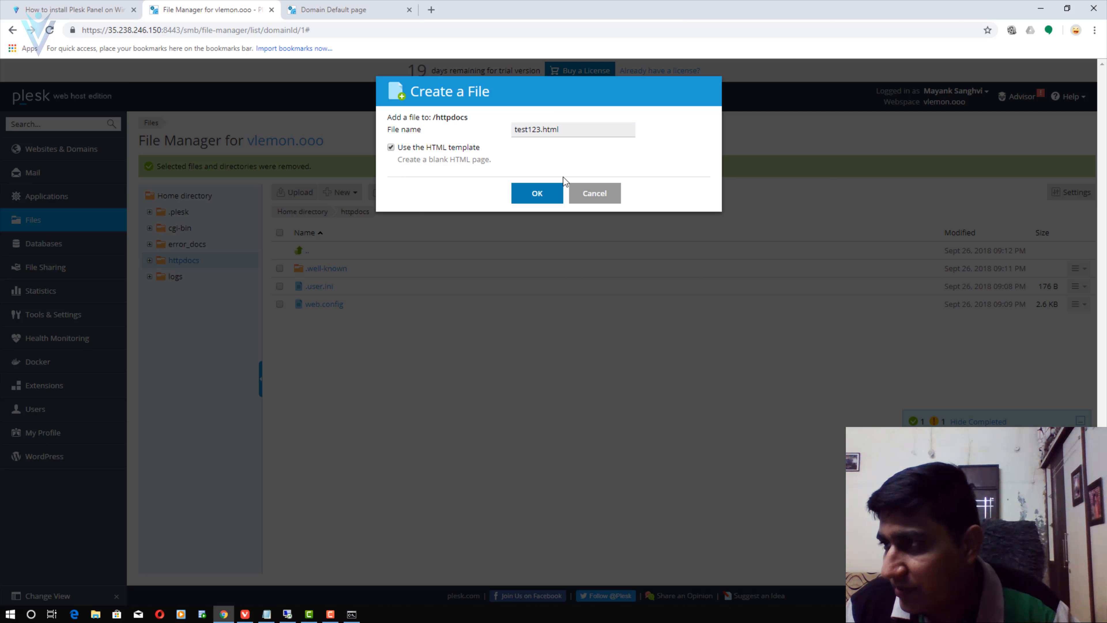
{"action": "left_click", "coordinate": [525, 196]}
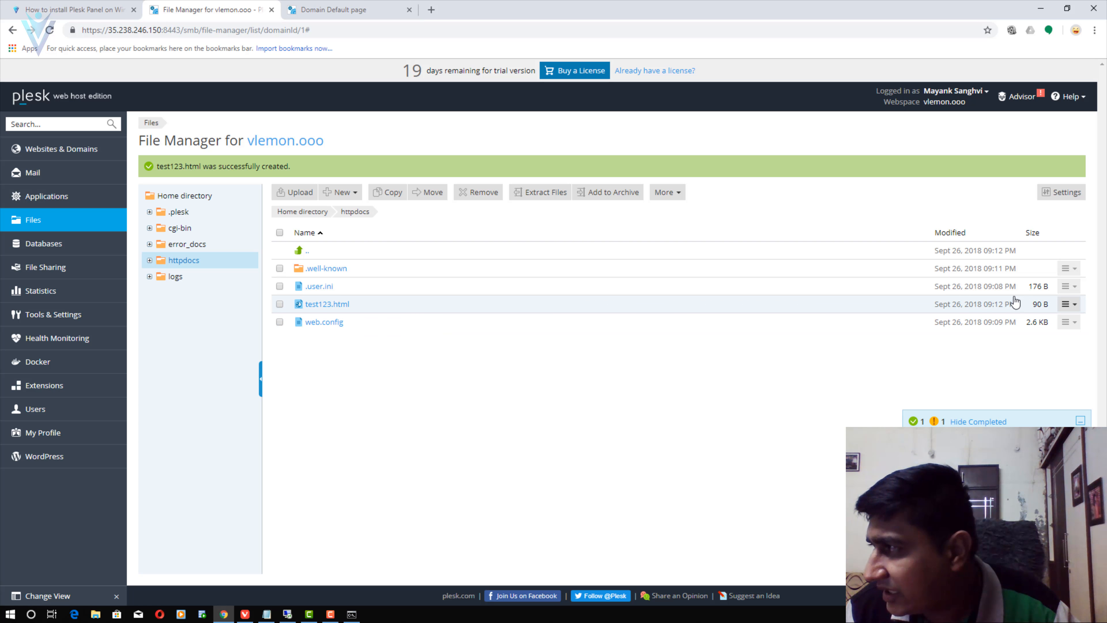
{"action": "left_click", "coordinate": [1068, 304]}
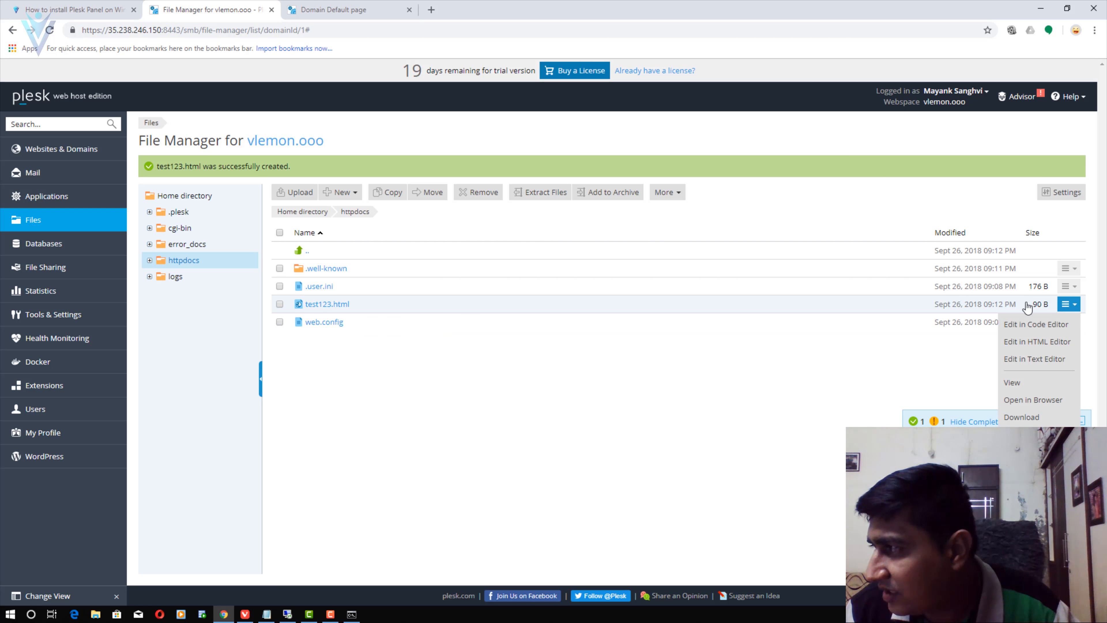
{"action": "left_click", "coordinate": [1048, 343]}
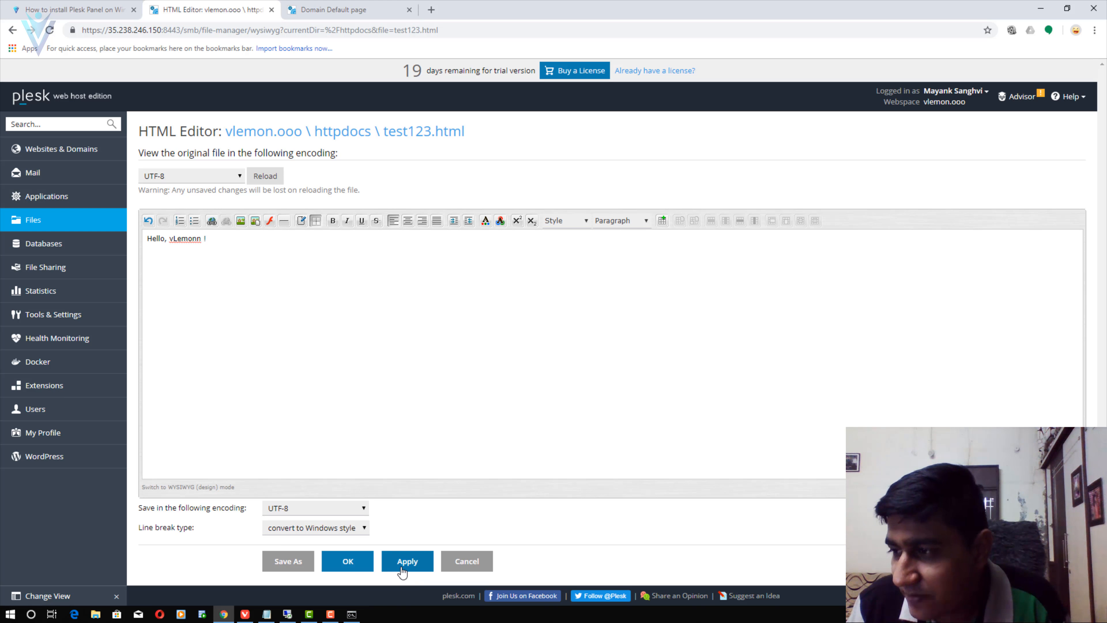
{"action": "left_click", "coordinate": [401, 567]}
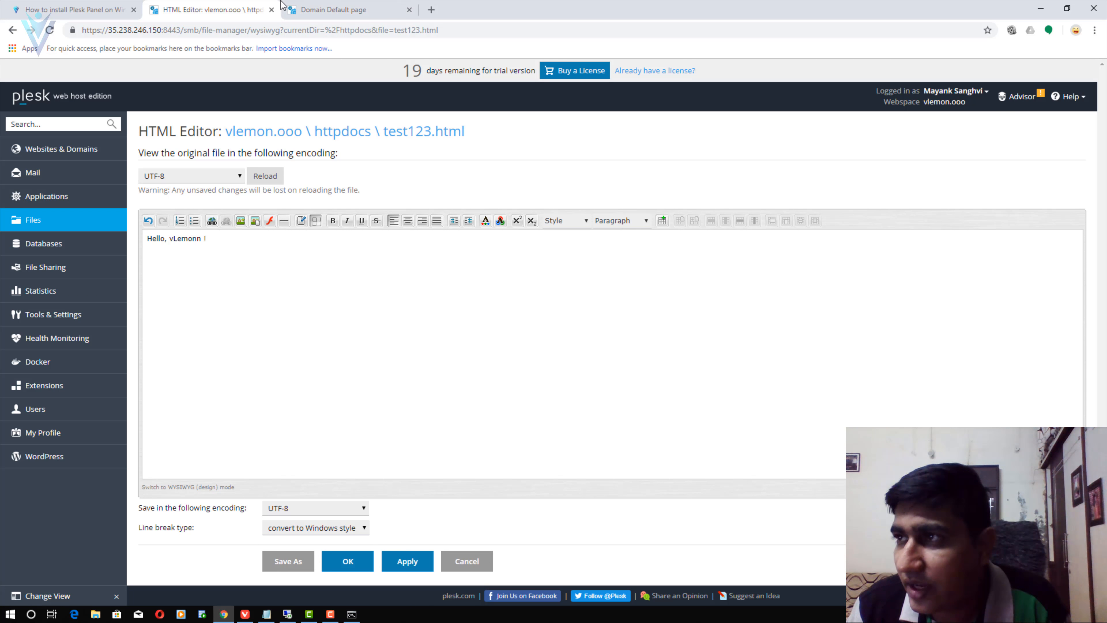
- Extend the domain default page's address to vlemon.ooo/test123.html
{"action": "left_click", "coordinate": [333, 10]}
{"action": "left_click", "coordinate": [195, 29]}
{"action": "left_click", "coordinate": [195, 28]}
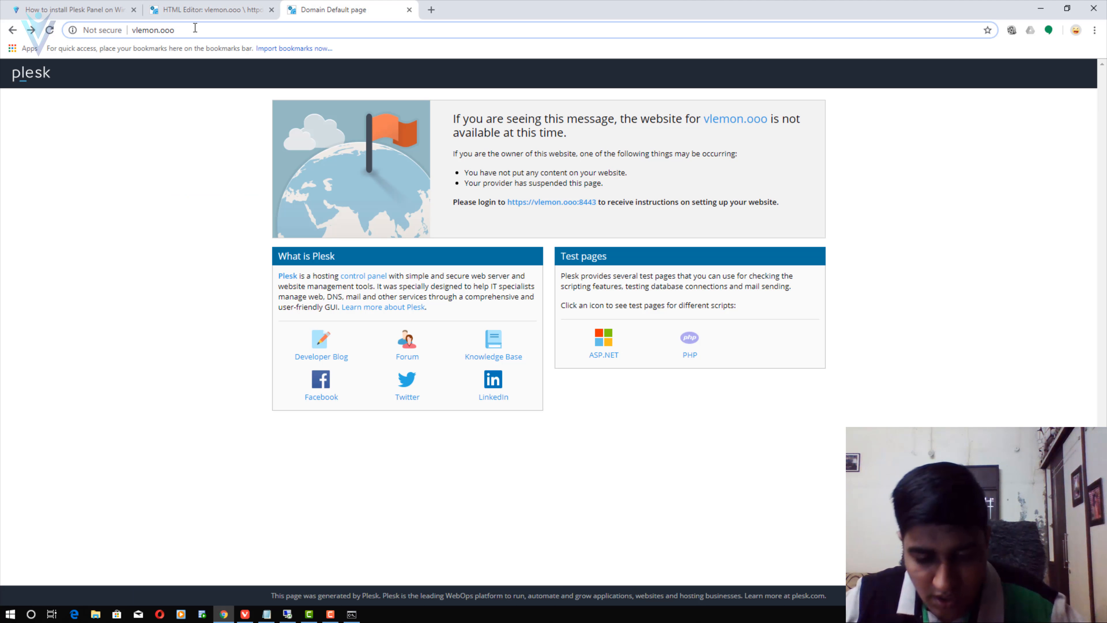
{"action": "type", "text": "/tes"}
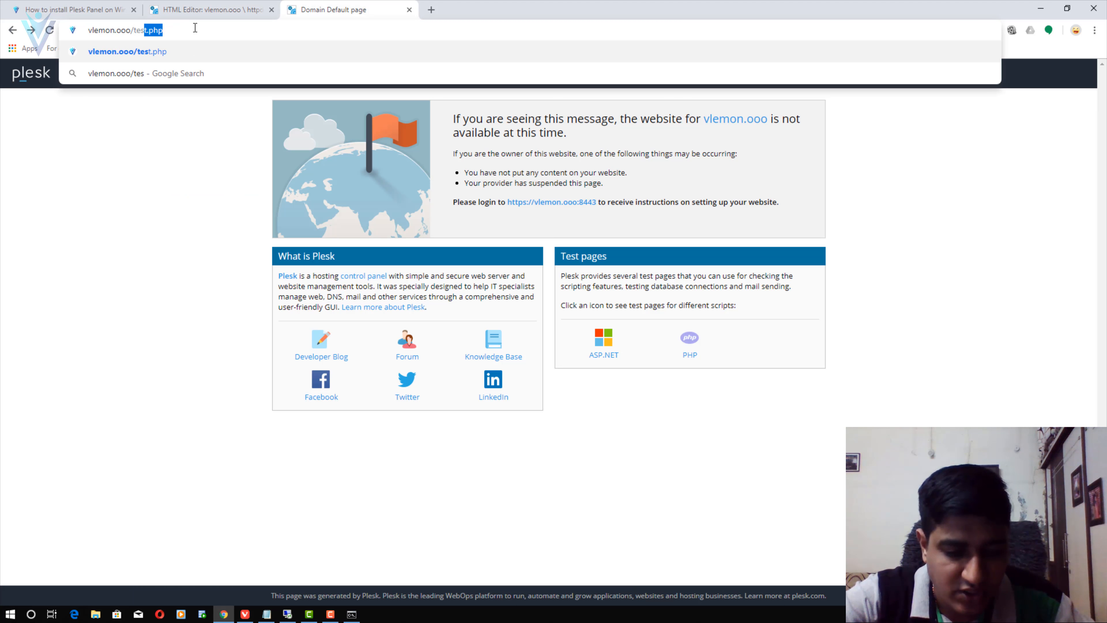
{"action": "type", "text": "t123.html"}
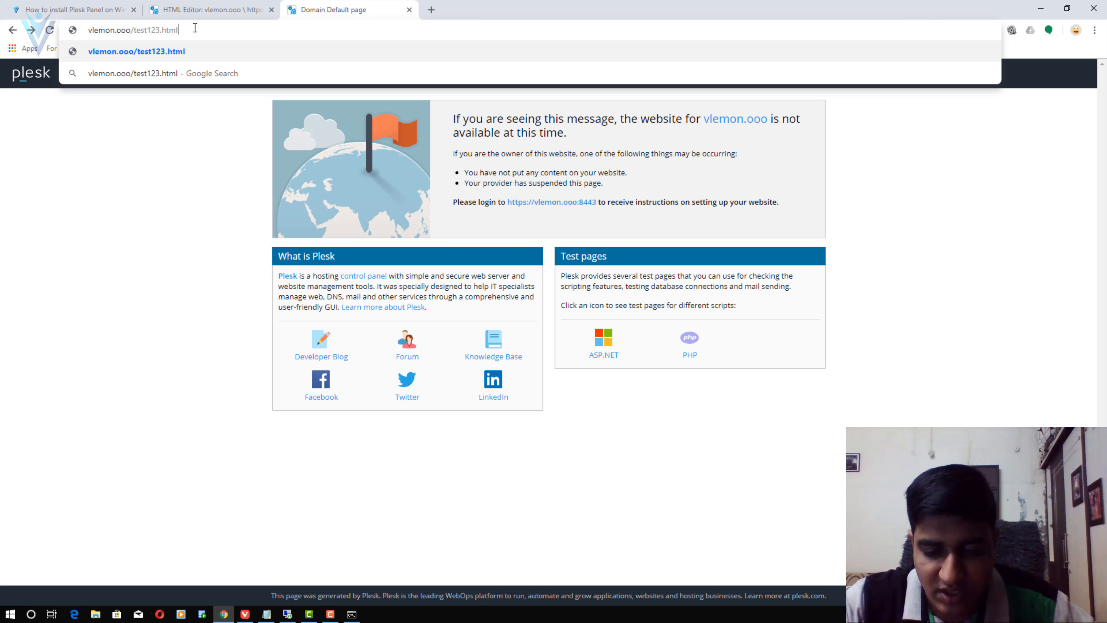
- Load vlemon.ooo/test123.html and review Step 9 in the Plesk installation blog article
{"action": "key", "text": "Return"}
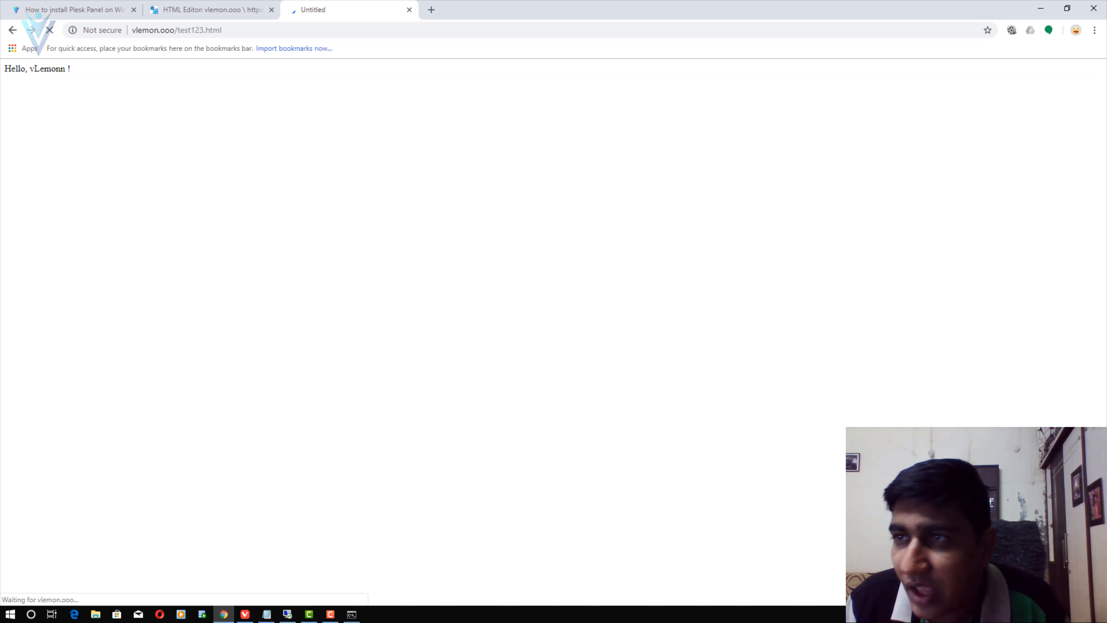
{"action": "left_click", "coordinate": [79, 9]}
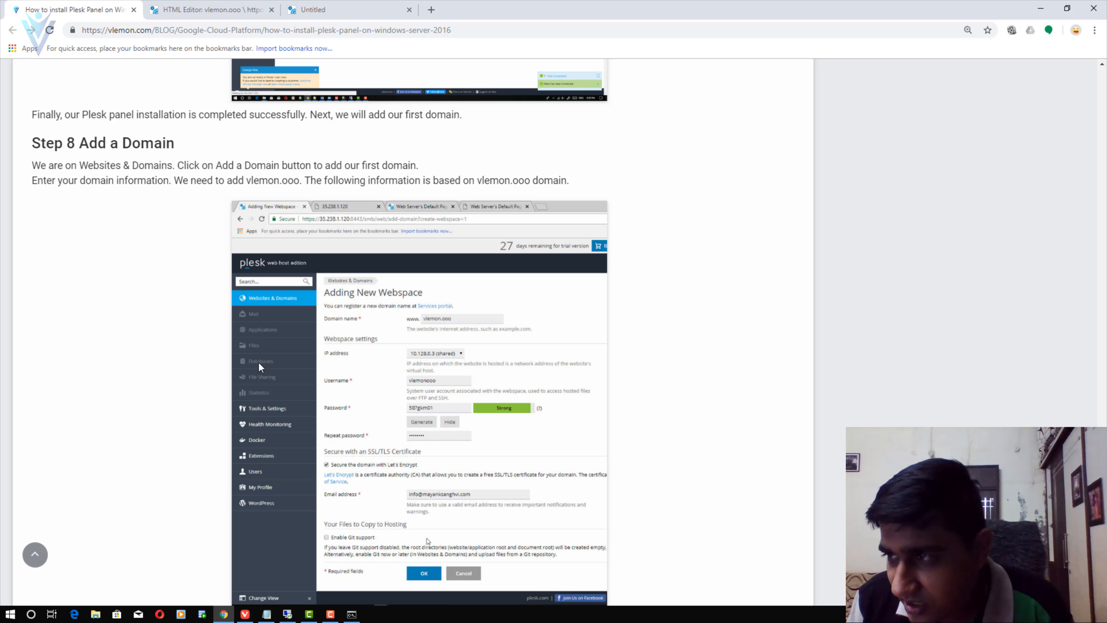
{"action": "scroll", "coordinate": [259, 363], "scroll_direction": "down", "scroll_amount": 20}
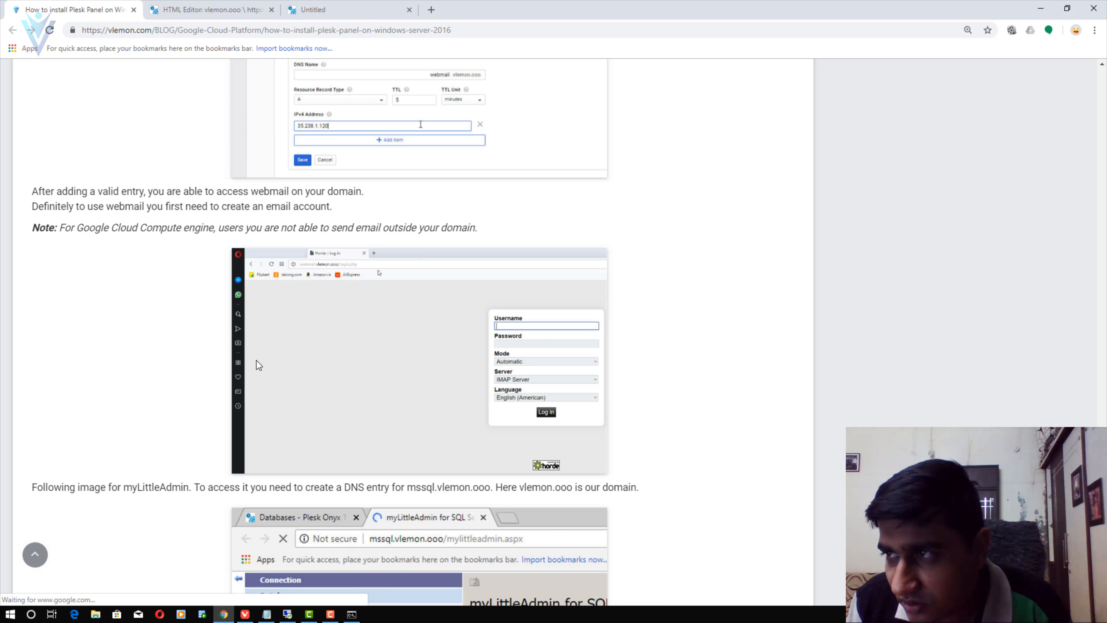
{"action": "scroll", "coordinate": [257, 360], "scroll_direction": "up", "scroll_amount": 5}
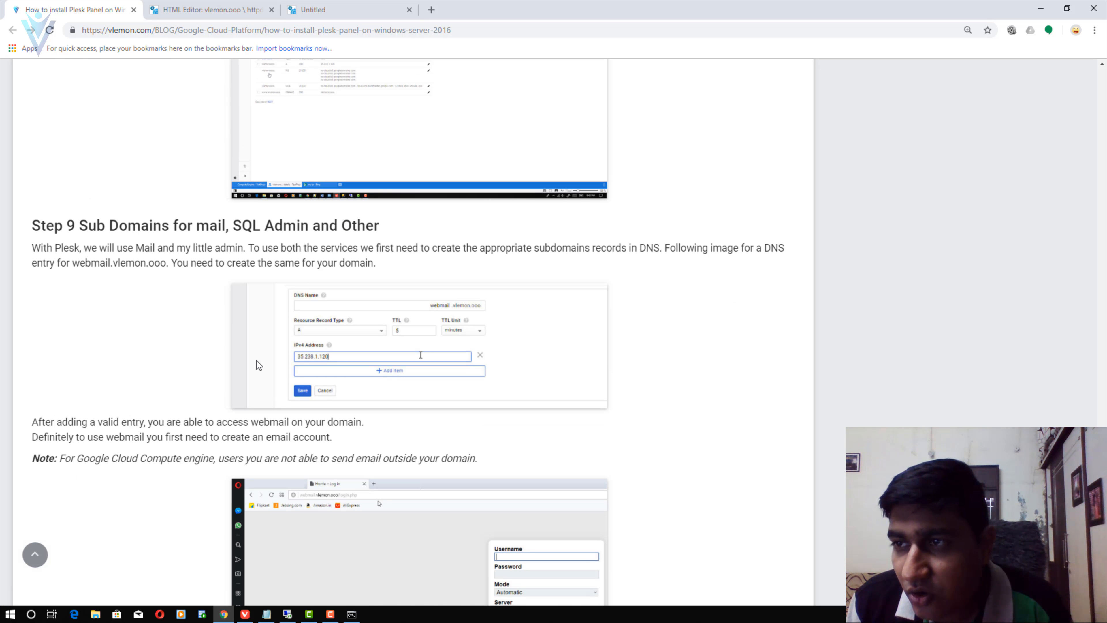
{"action": "left_click_drag", "start_coordinate": [92, 229], "coordinate": [248, 232]}
{"action": "left_click", "coordinate": [257, 233]}
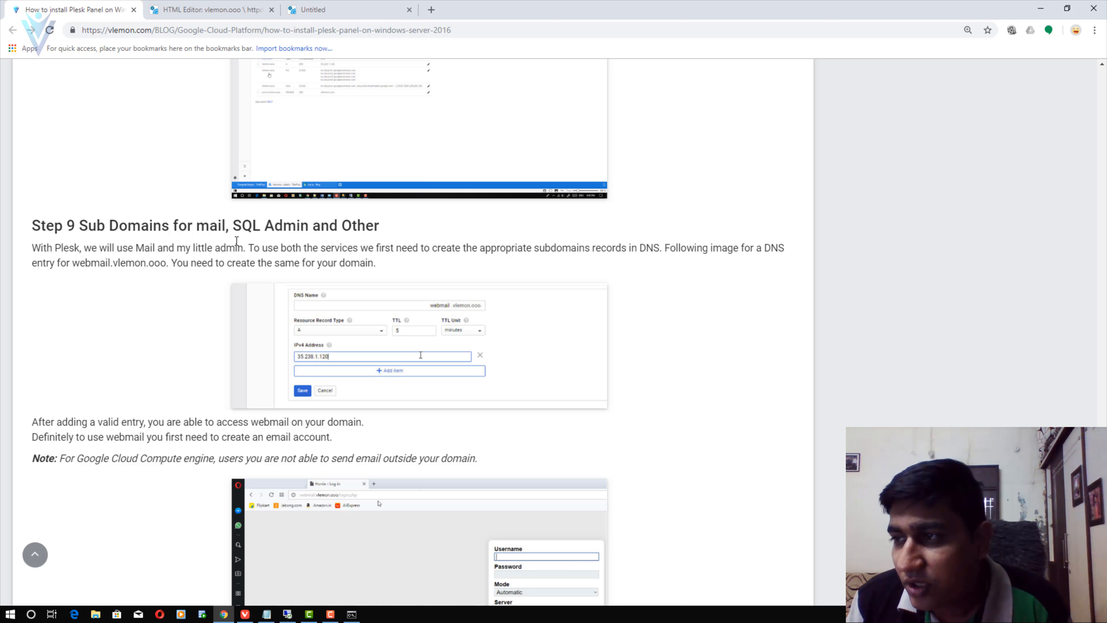
- Return to the Hello, vLemonn ! test page and bring up the Cloud DNS zone details
{"action": "left_click", "coordinate": [210, 10]}
{"action": "left_click", "coordinate": [310, 6]}
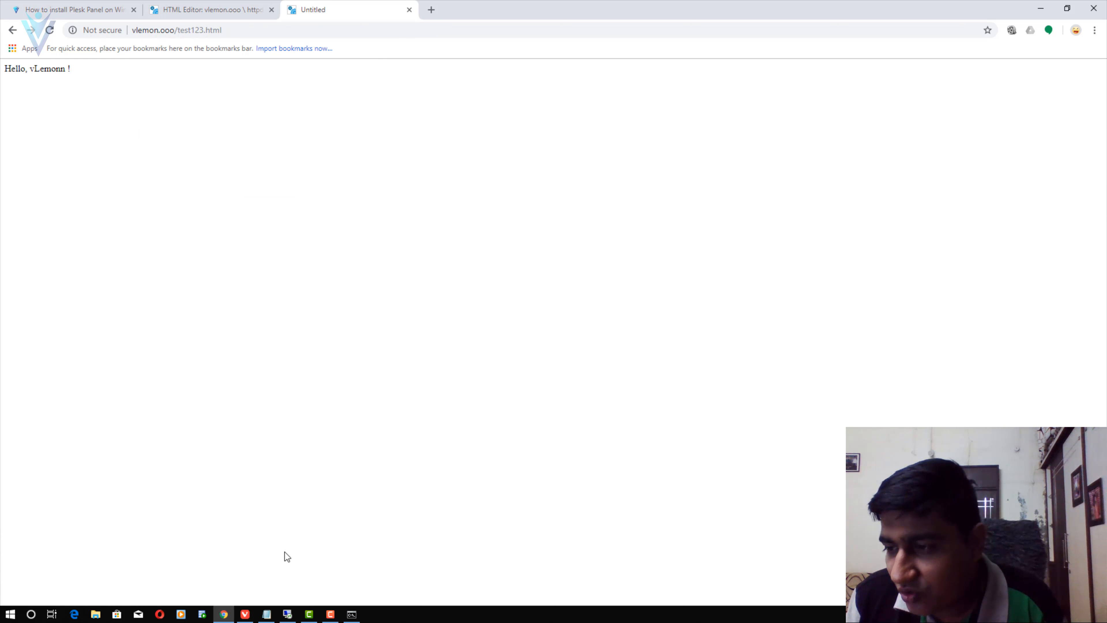
{"action": "left_click", "coordinate": [245, 614]}
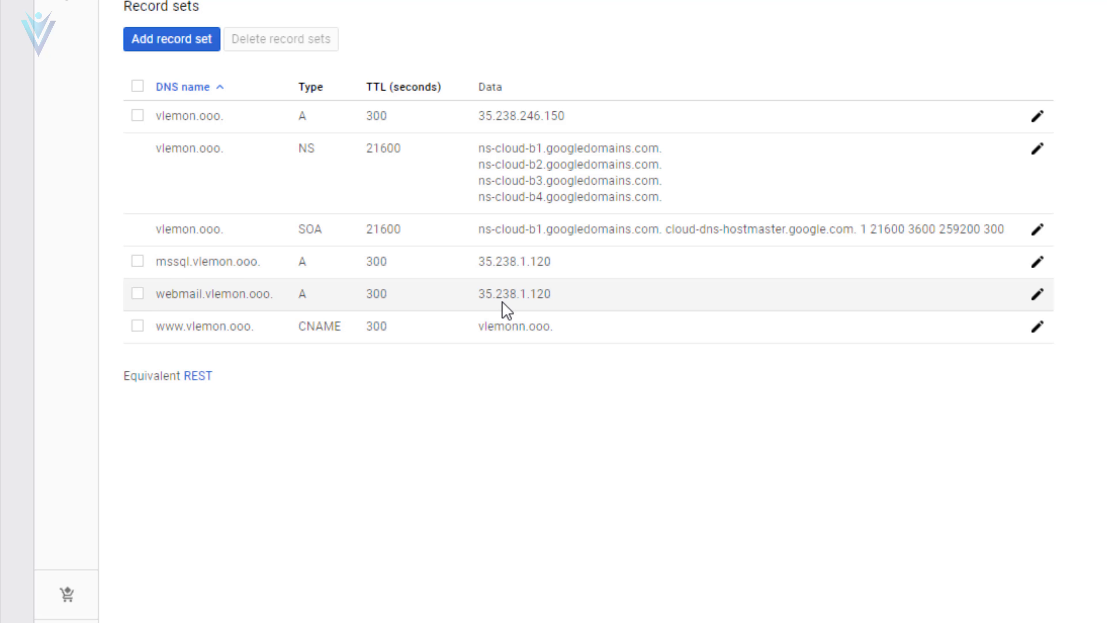
- Start editing the vlemon.ooo root A record, then cancel without saving
{"action": "left_click", "coordinate": [1038, 116]}
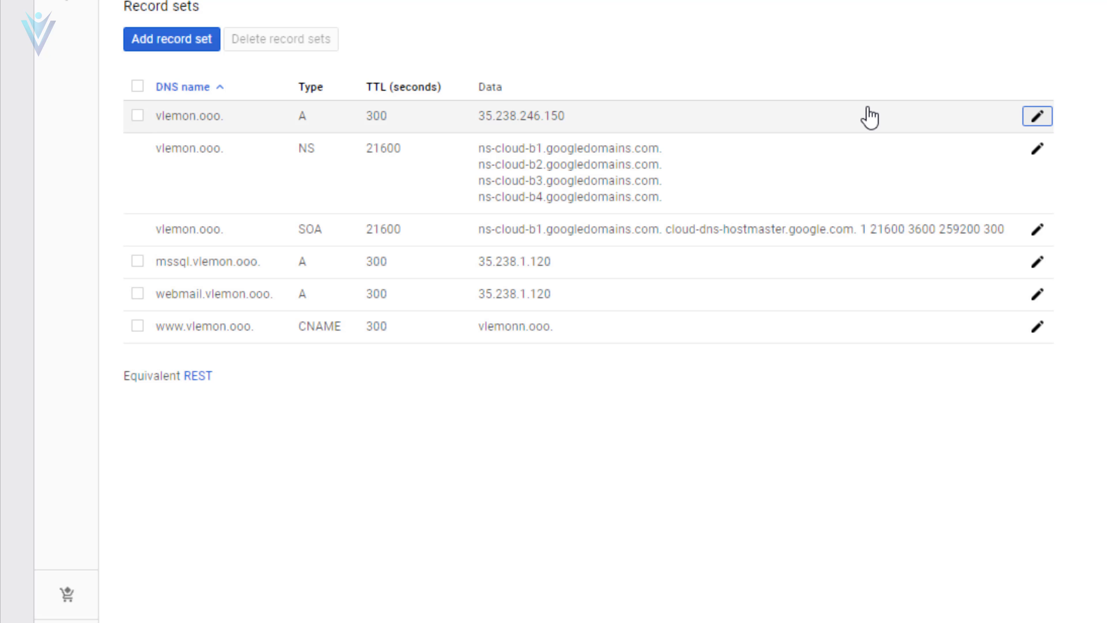
{"action": "left_click_drag", "start_coordinate": [289, 262], "coordinate": [88, 265]}
{"action": "key", "text": "ctrl+c"}
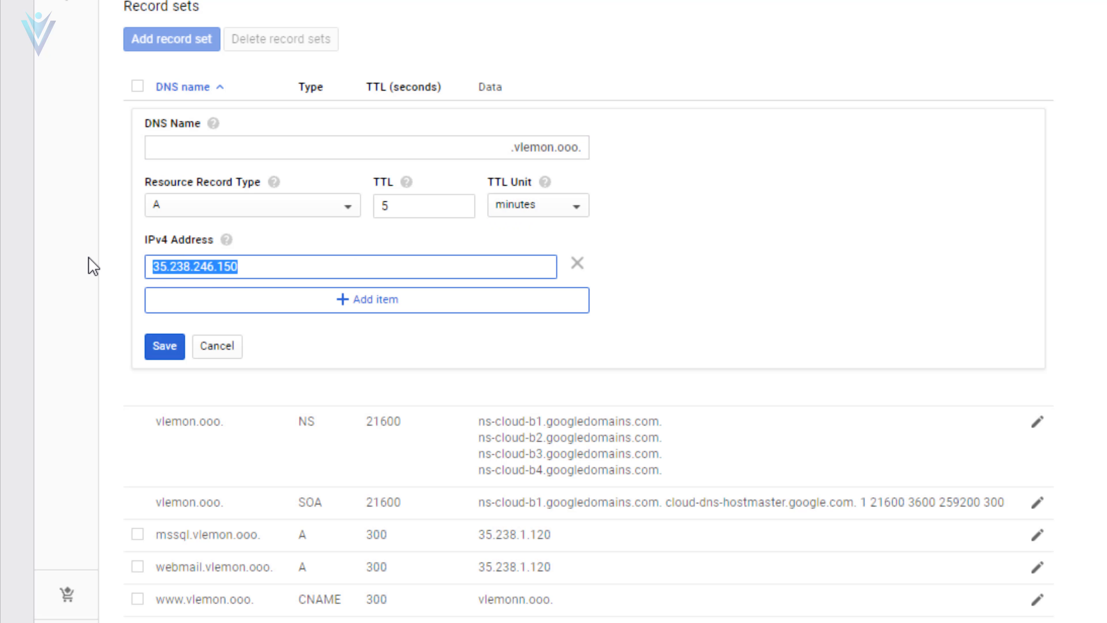
{"action": "key", "text": "BackSpace"}
{"action": "mouse_move", "coordinate": [94, 265]}
{"action": "left_click", "coordinate": [216, 348]}
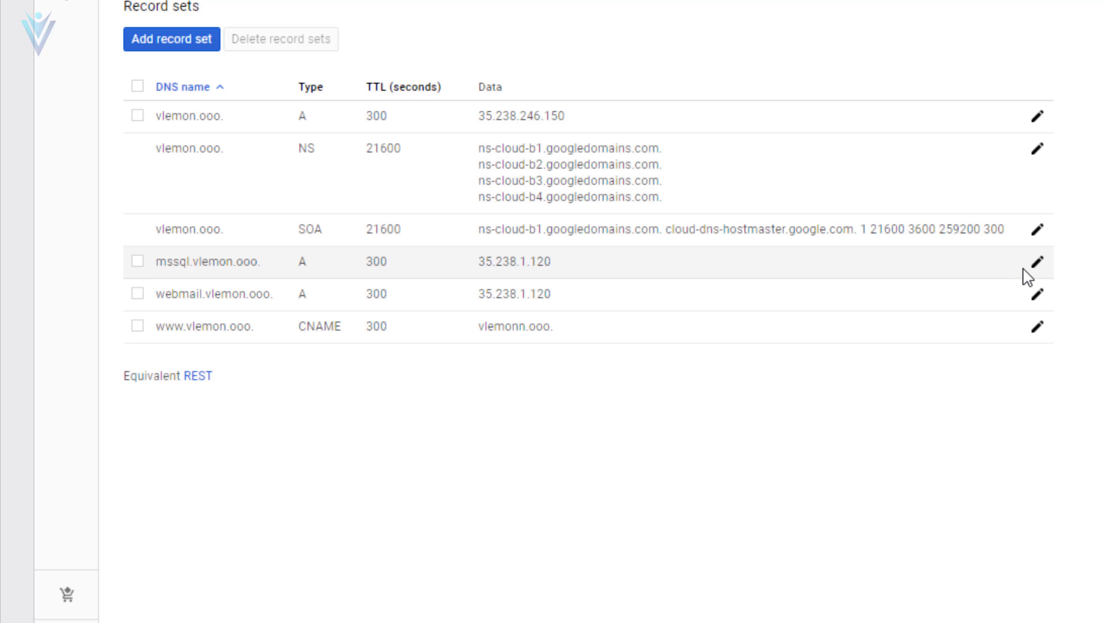
- Repoint the mssql and webmail A records from 35.238.1.120 to 35.238.246.150
{"action": "left_click", "coordinate": [1037, 262]}
{"action": "left_click_drag", "start_coordinate": [254, 410], "coordinate": [84, 396]}
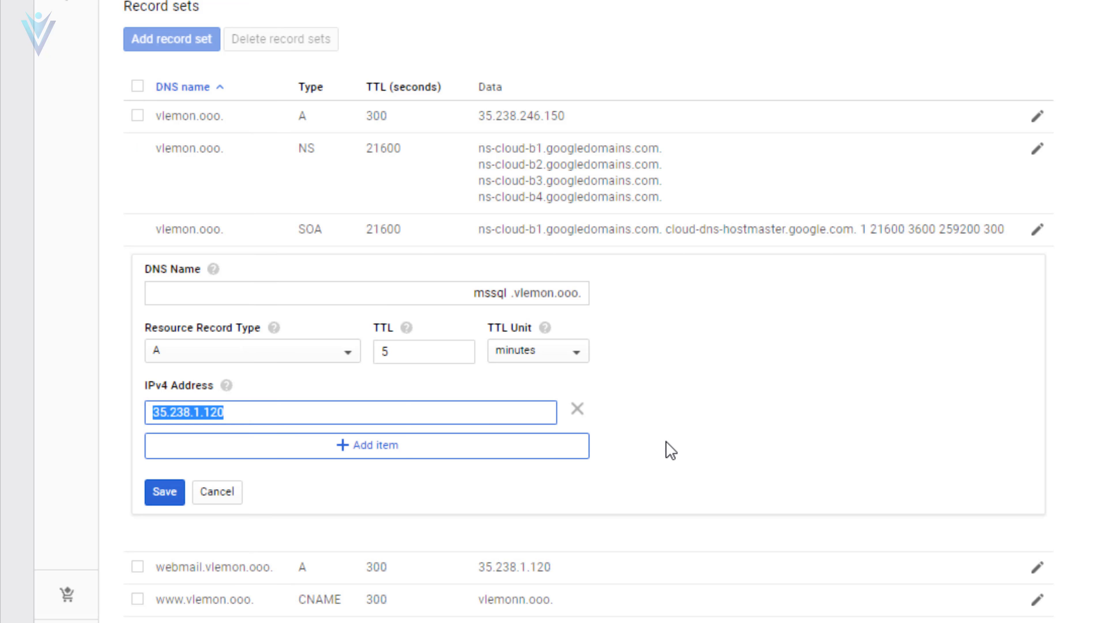
{"action": "key", "text": "ctrl+v"}
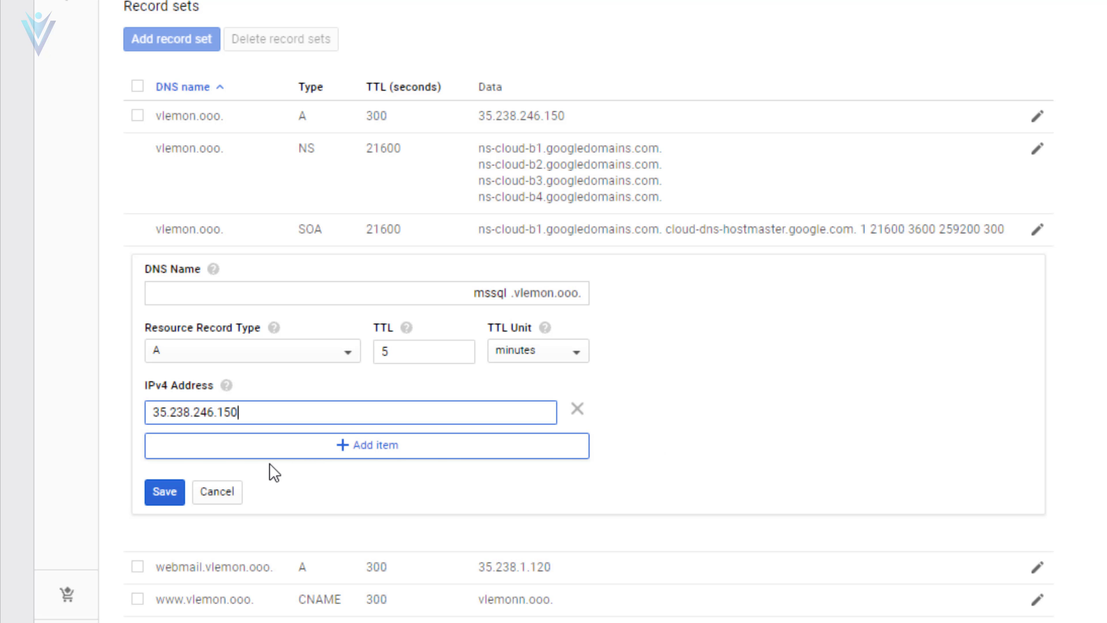
{"action": "left_click", "coordinate": [178, 494]}
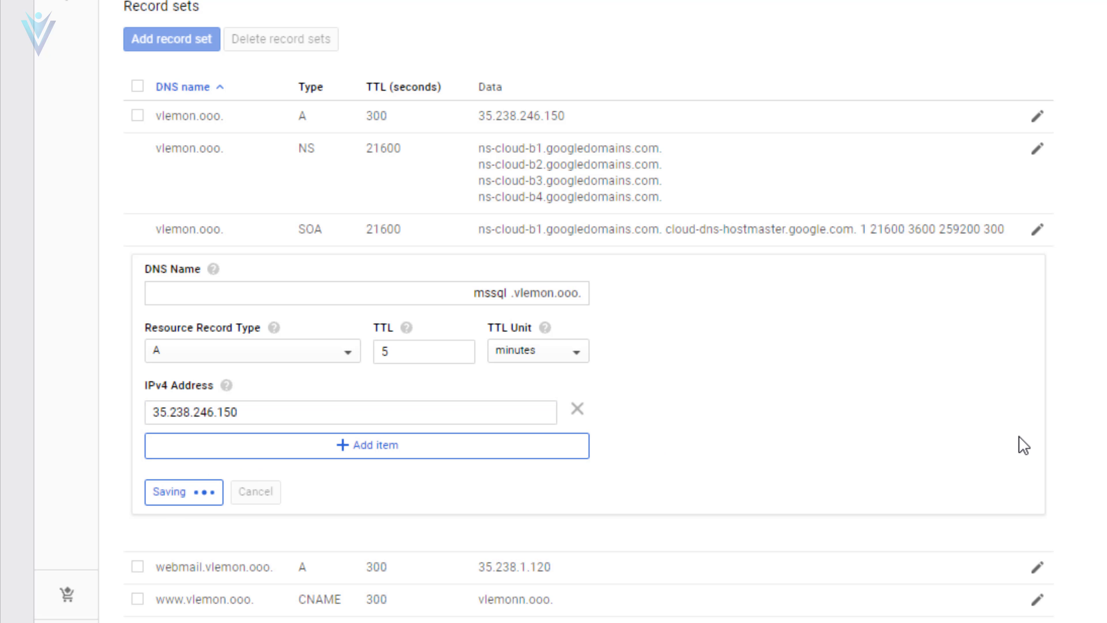
{"action": "left_click_drag", "start_coordinate": [299, 450], "coordinate": [126, 462]}
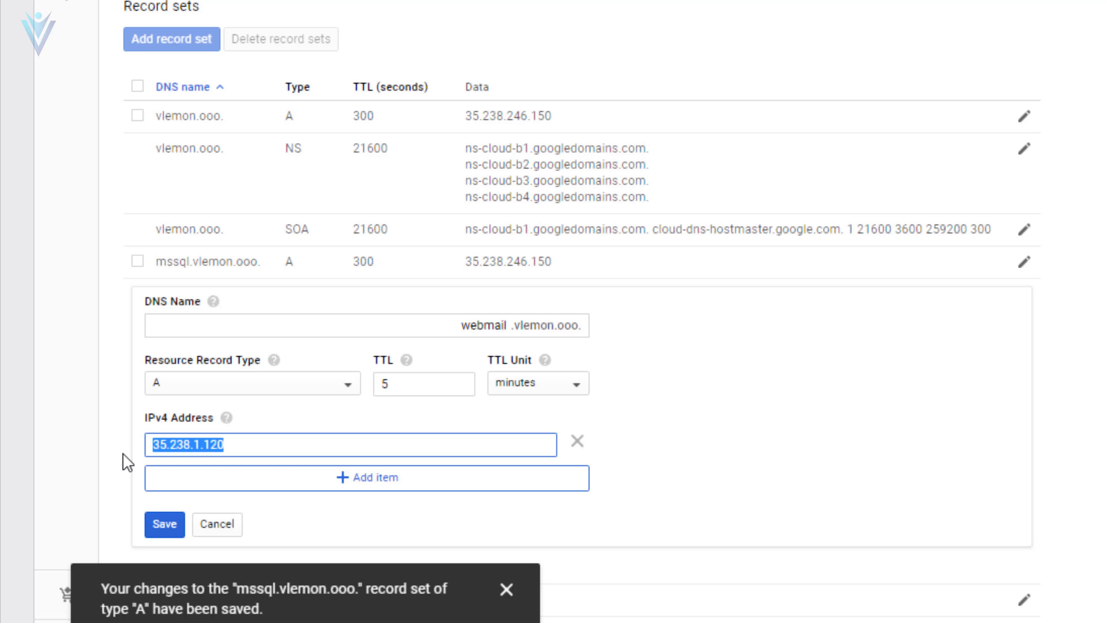
{"action": "key", "text": "ctrl+v"}
{"action": "left_click", "coordinate": [156, 521]}
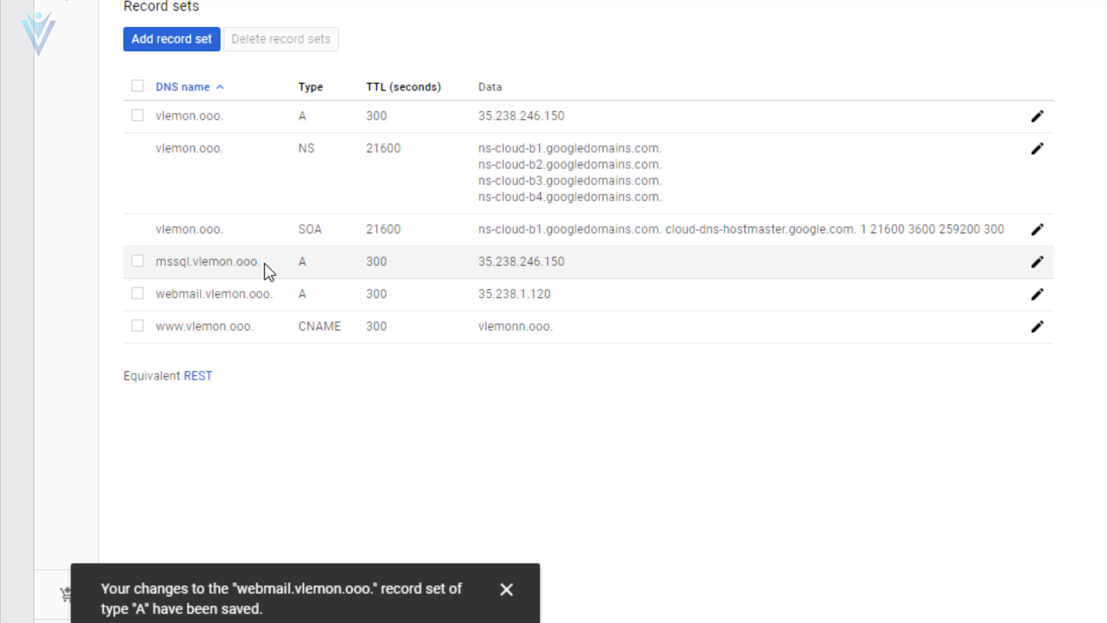
{"action": "left_click_drag", "start_coordinate": [258, 264], "coordinate": [155, 276]}
{"action": "key", "text": "ctrl+c"}
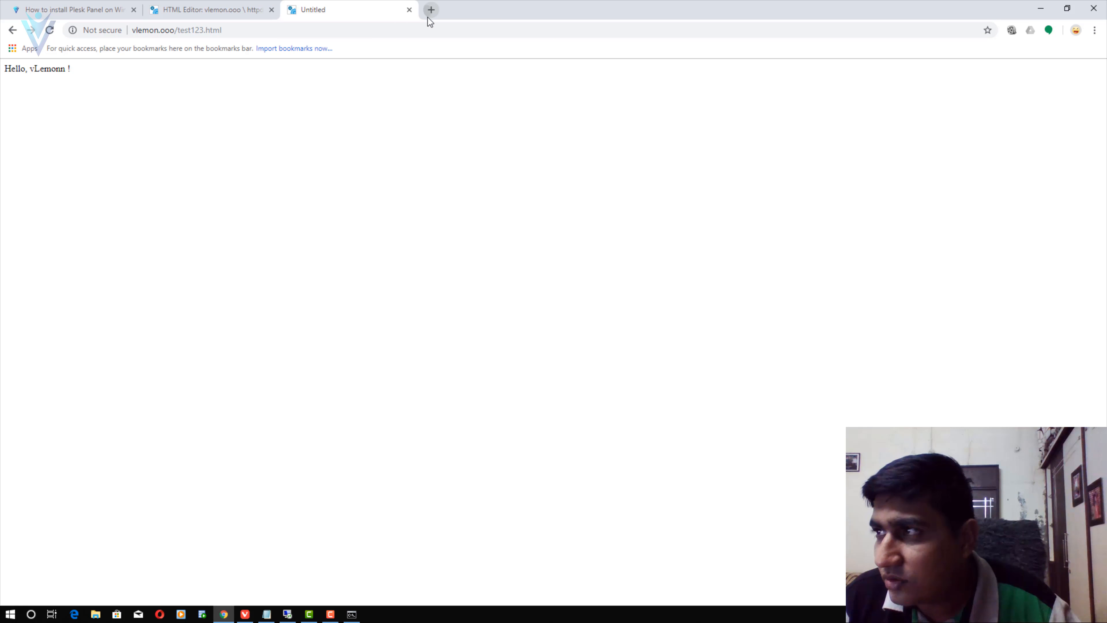
- Try loading mssql.vlemon.ooo in a new Chrome tab
{"action": "left_click", "coordinate": [429, 18]}
{"action": "key", "text": "ctrl+v"}
{"action": "key", "text": "Return"}
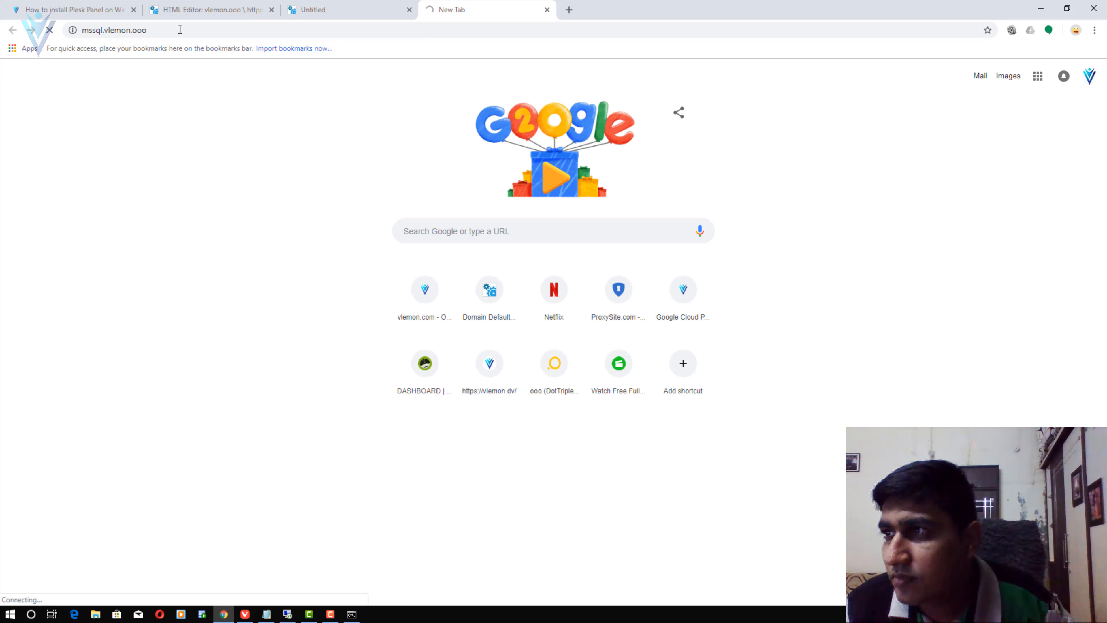
- Try webmail.vlemonn.com in another tab, then copy the mssql.vlemon.ooo address
{"action": "left_click", "coordinate": [569, 10]}
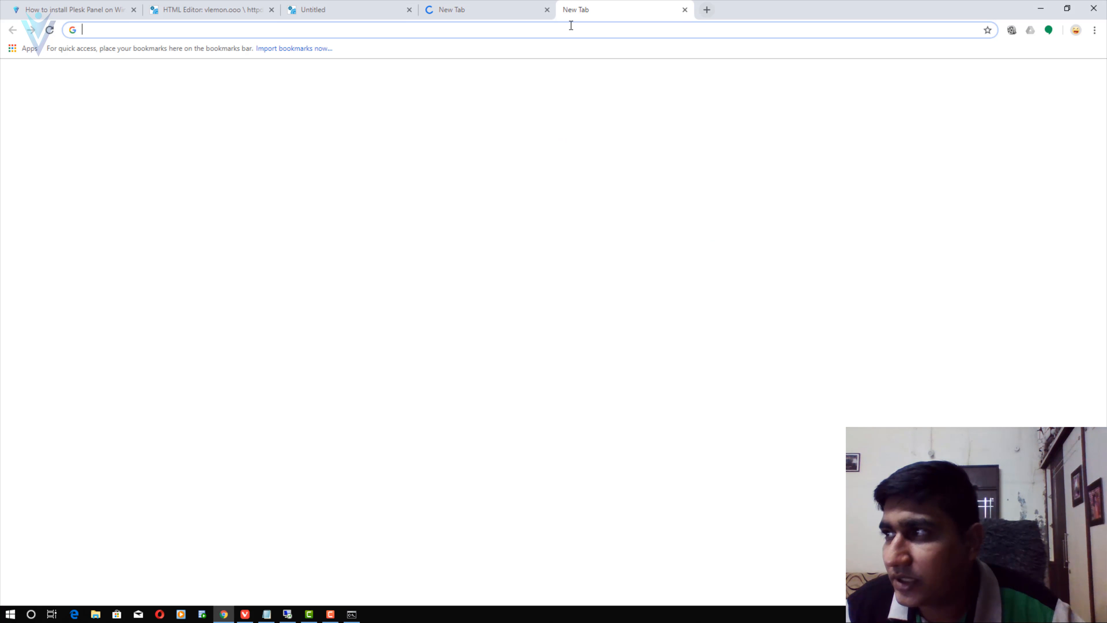
{"action": "type", "text": "webmail.vlemonn.com"}
{"action": "key", "text": "Return"}
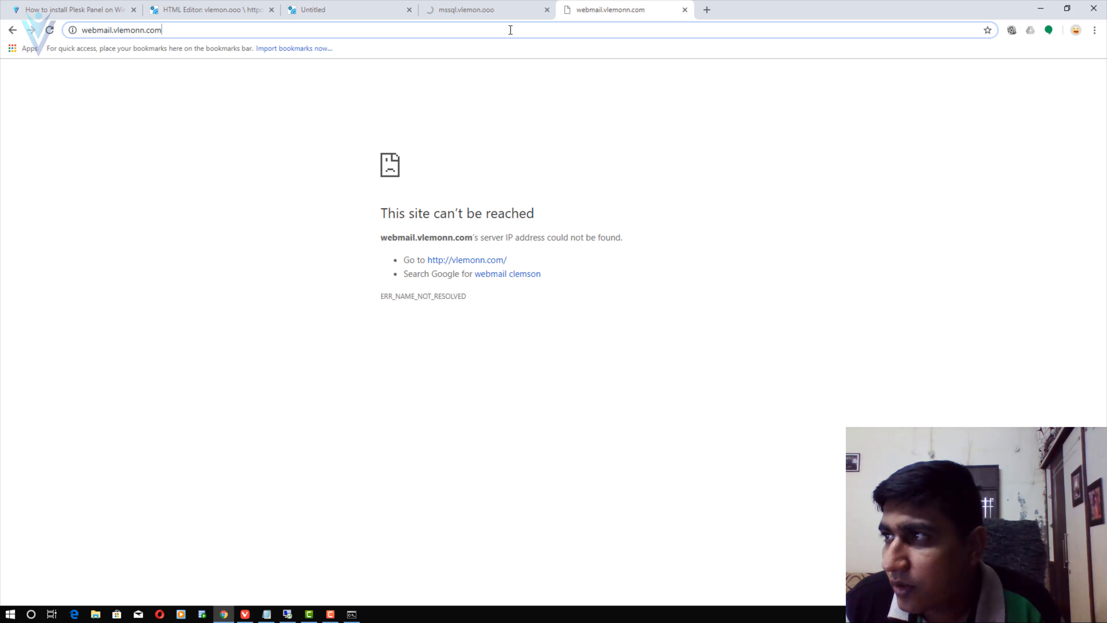
{"action": "left_click", "coordinate": [514, 28]}
{"action": "left_click", "coordinate": [512, 16]}
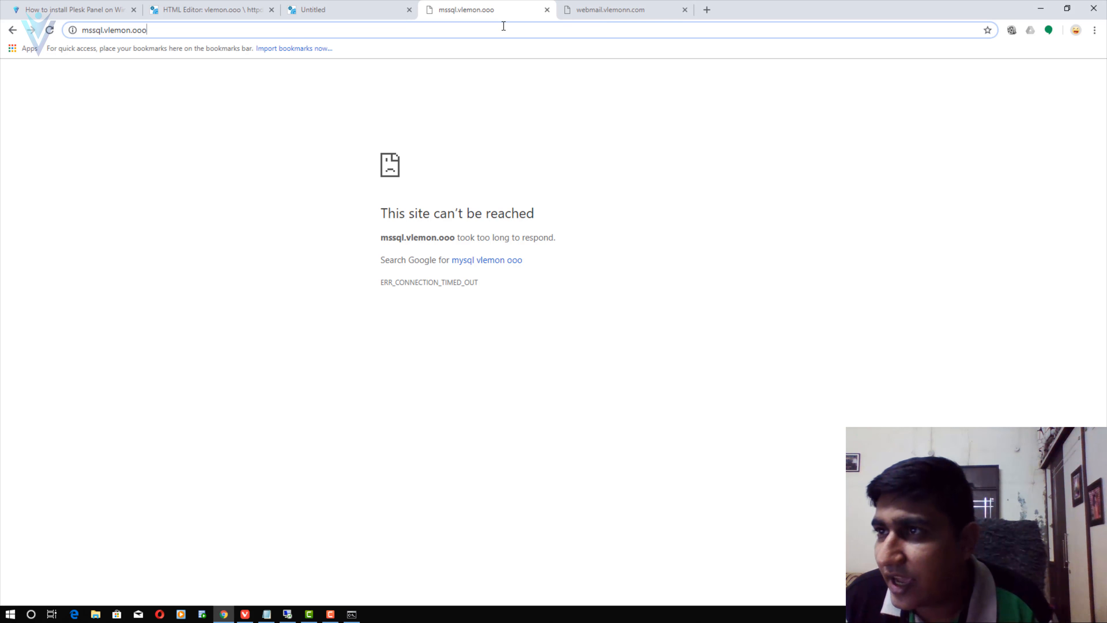
{"action": "left_click", "coordinate": [505, 26]}
{"action": "key", "text": "ctrl+c"}
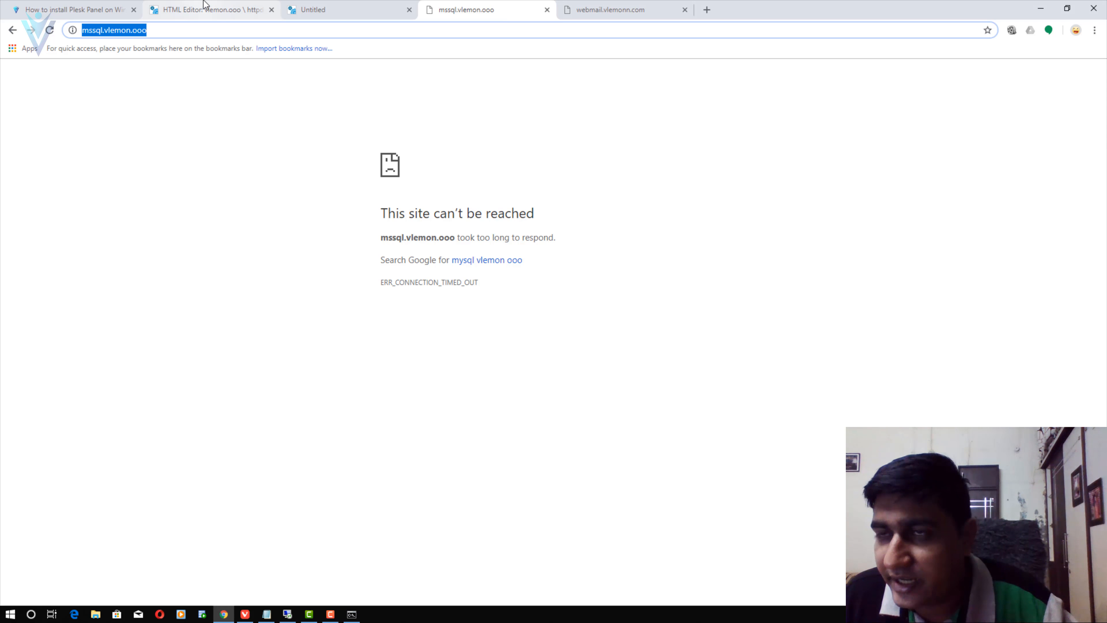
{"action": "key", "text": "alt+Tab"}
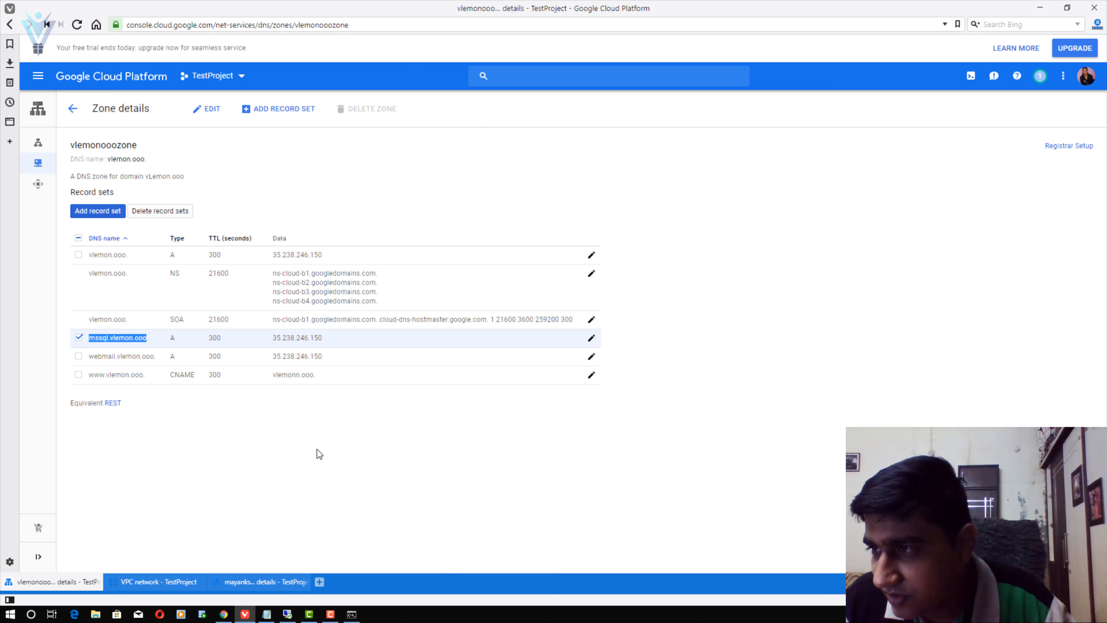
- Open Command Prompt from the Windows Run dialog
{"action": "left_click", "coordinate": [321, 454]}
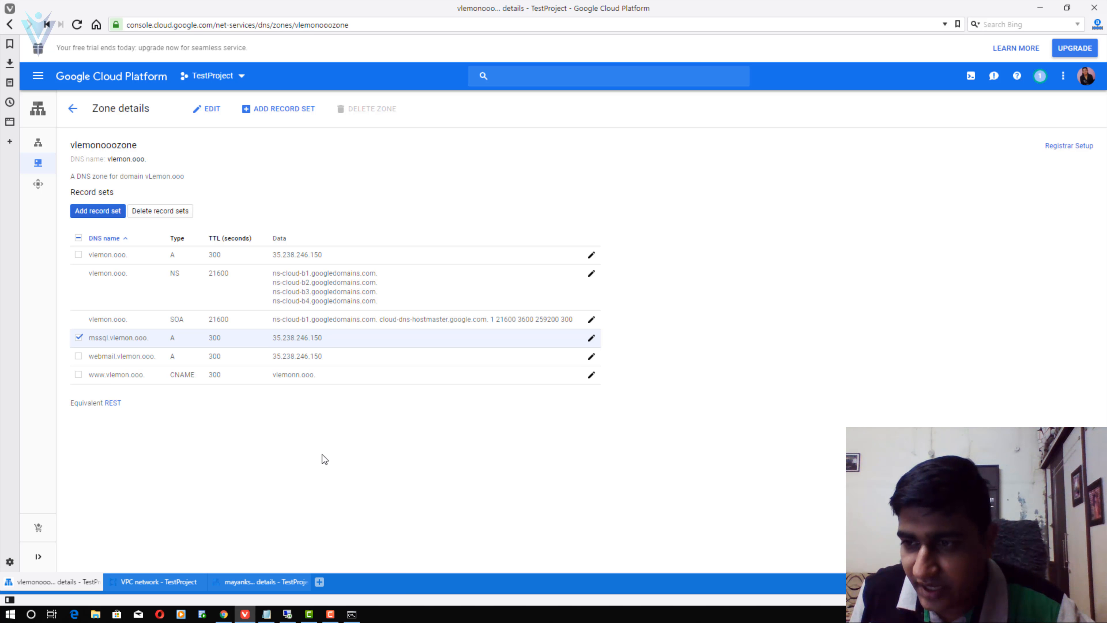
{"action": "key", "text": "super+r"}
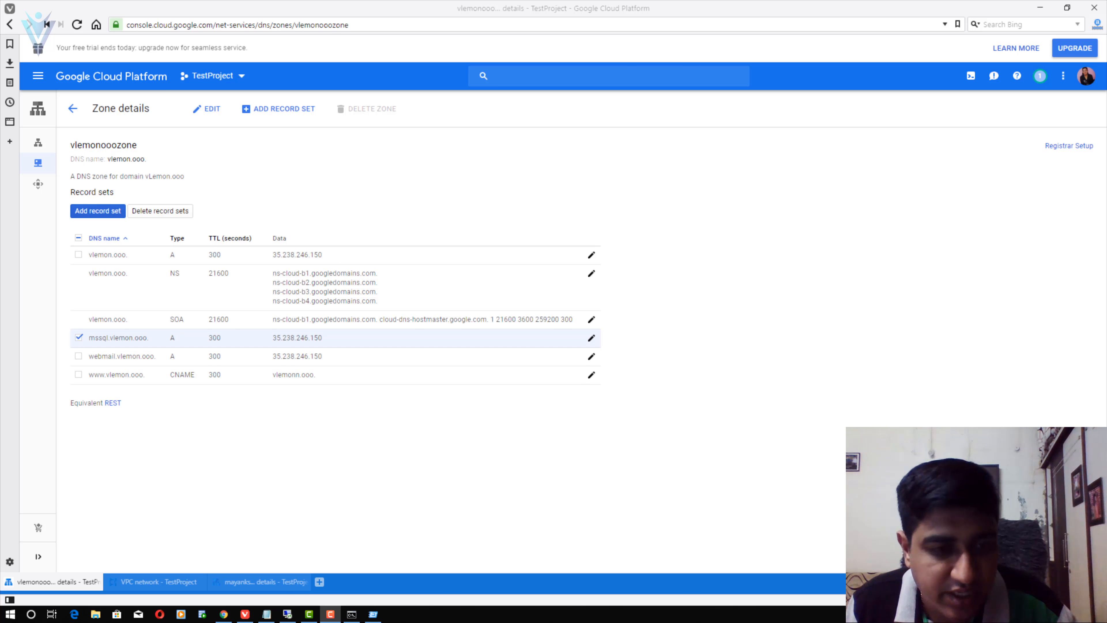
{"action": "key", "text": "super+r"}
{"action": "key", "text": "Return"}
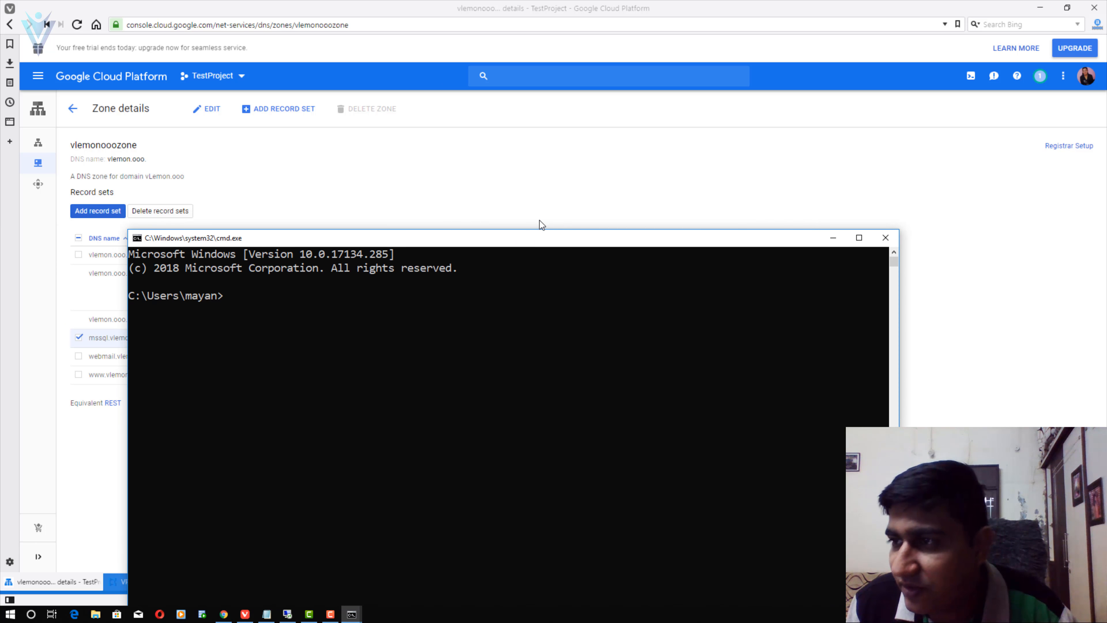
{"action": "left_click", "coordinate": [504, 282]}
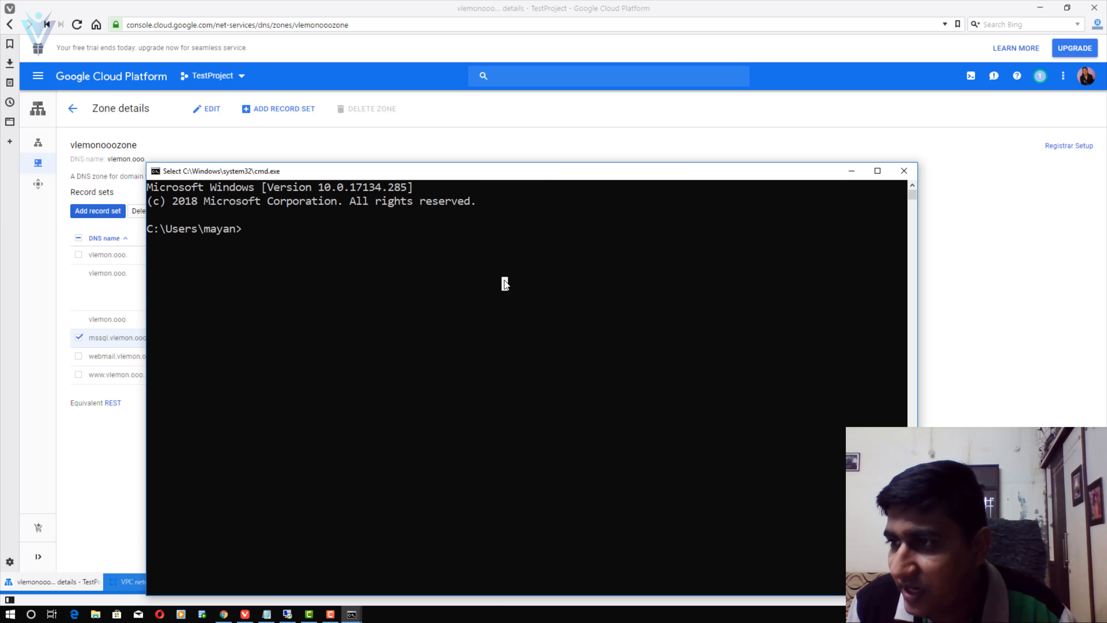
{"action": "type", "text": "ping"}
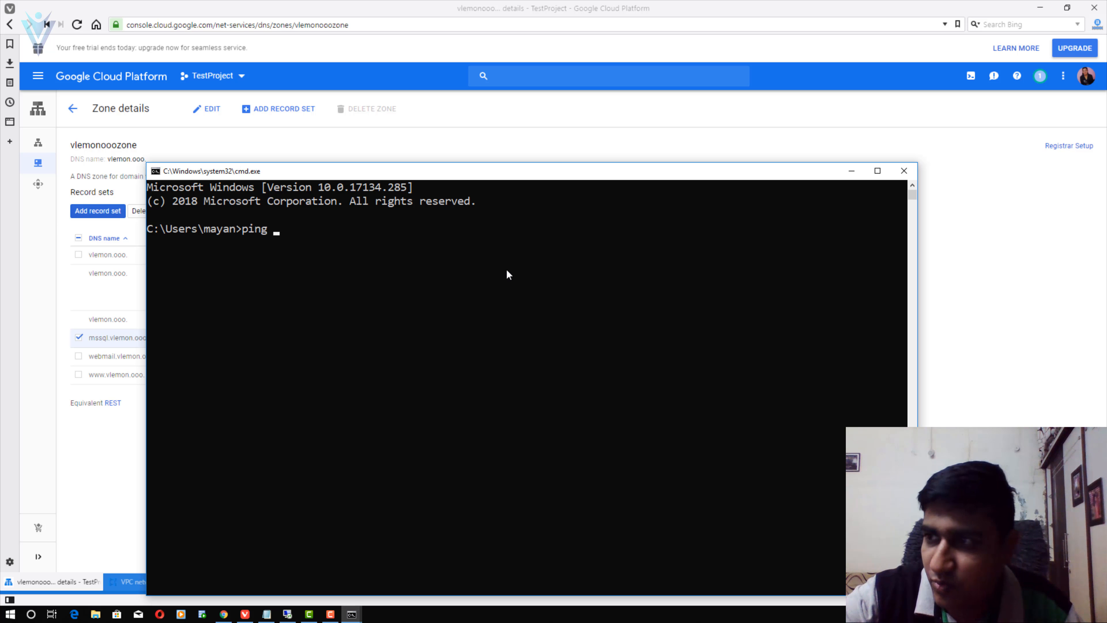
{"action": "key", "text": "ctrl+v"}
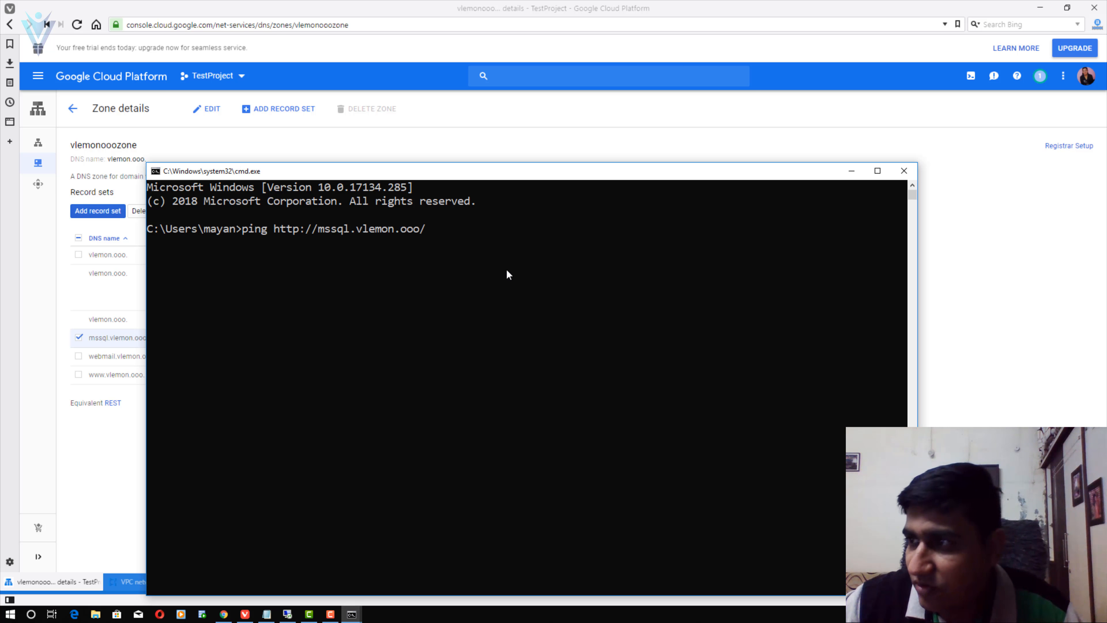
{"action": "key", "text": "BackSpace"}
{"action": "key", "text": "Left"}
{"action": "key", "text": "Left"}
{"action": "key", "text": "Left"}
{"action": "key", "text": "Left"}
{"action": "key", "text": "Left"}
{"action": "key", "text": "Left"}
{"action": "key", "text": "Left"}
{"action": "key", "text": "Left"}
{"action": "key", "text": "Left"}
{"action": "key", "text": "Left"}
{"action": "key", "text": "Left"}
{"action": "key", "text": "Left"}
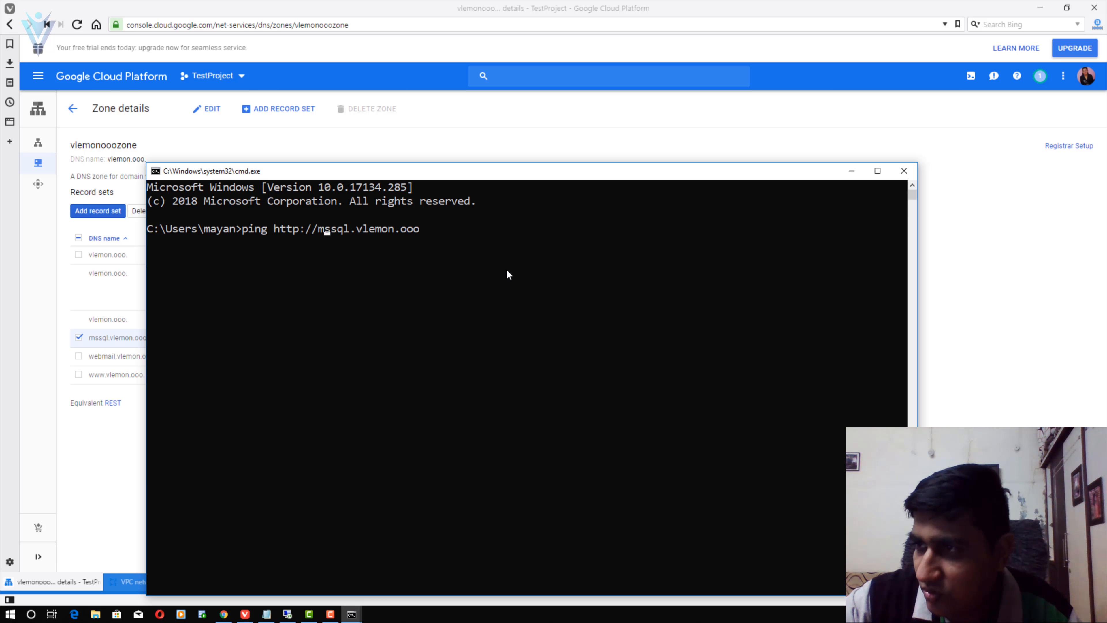
{"action": "key", "text": "BackSpace"}
{"action": "key", "text": "BackSpace"}
{"action": "key", "text": "BackSpace"}
{"action": "key", "text": "BackSpace"}
{"action": "key", "text": "BackSpace"}
{"action": "key", "text": "BackSpace"}
{"action": "key", "text": "BackSpace"}
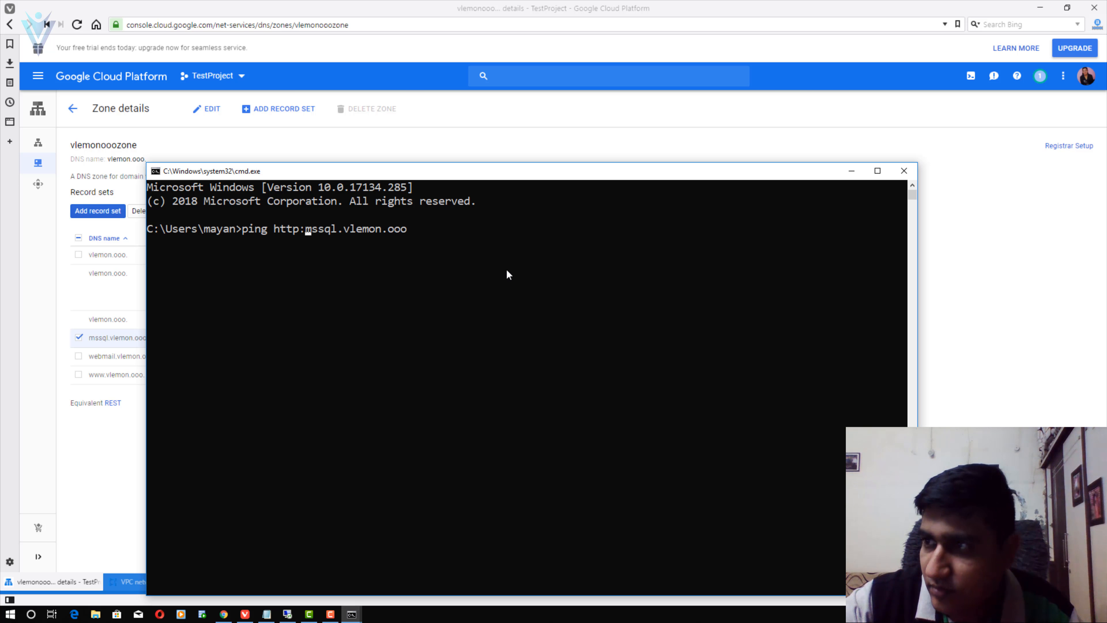
{"action": "key", "text": "Return"}
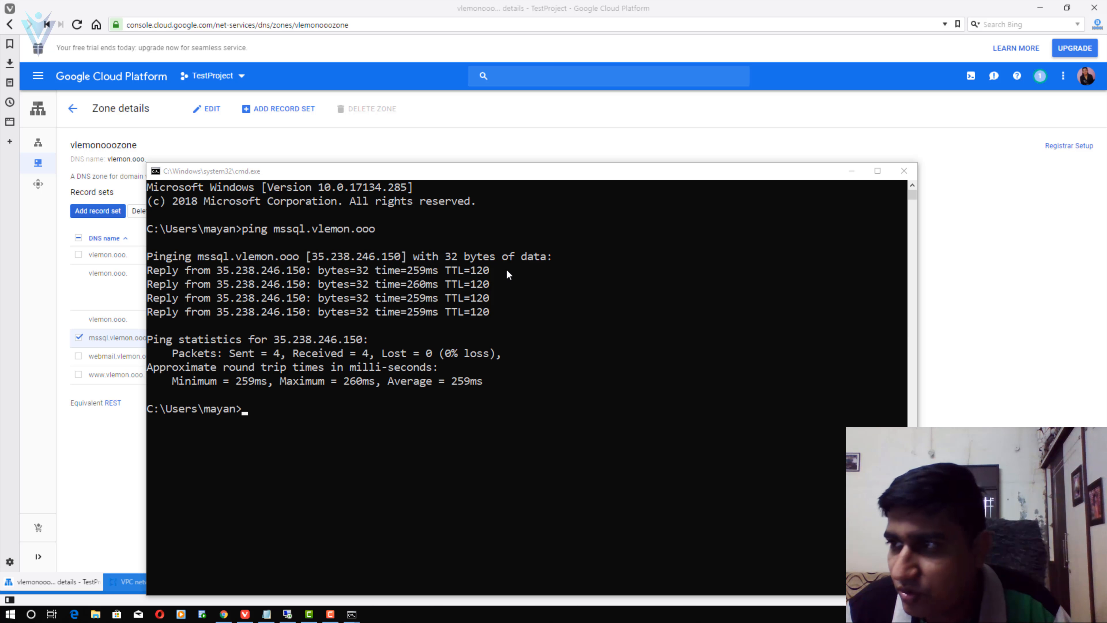
{"action": "key", "text": "alt+Tab"}
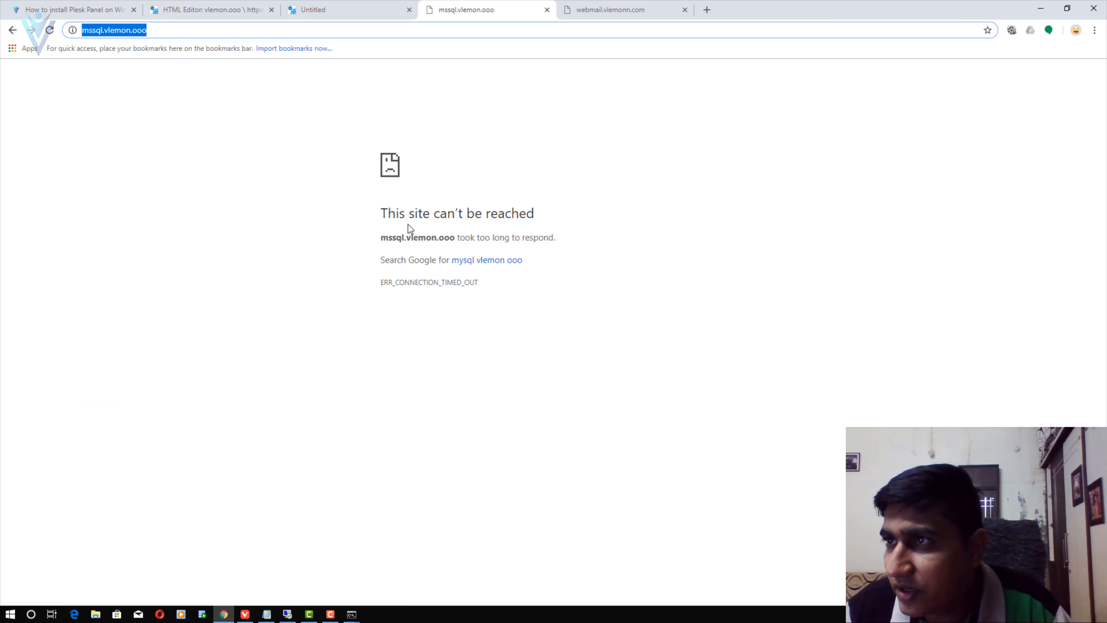
- Reload the mssql.vlemon.ooo and webmail tabs until the Horde login page appears, then return to the HTML Editor
{"action": "left_click", "coordinate": [122, 119]}
{"action": "left_click", "coordinate": [50, 30]}
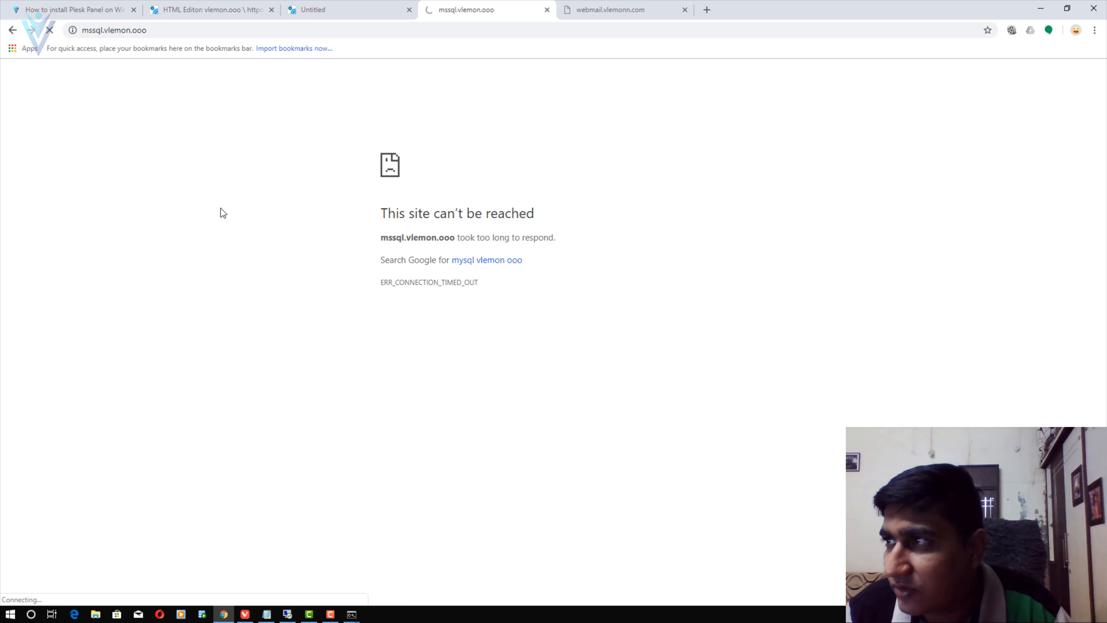
{"action": "left_click", "coordinate": [618, 10]}
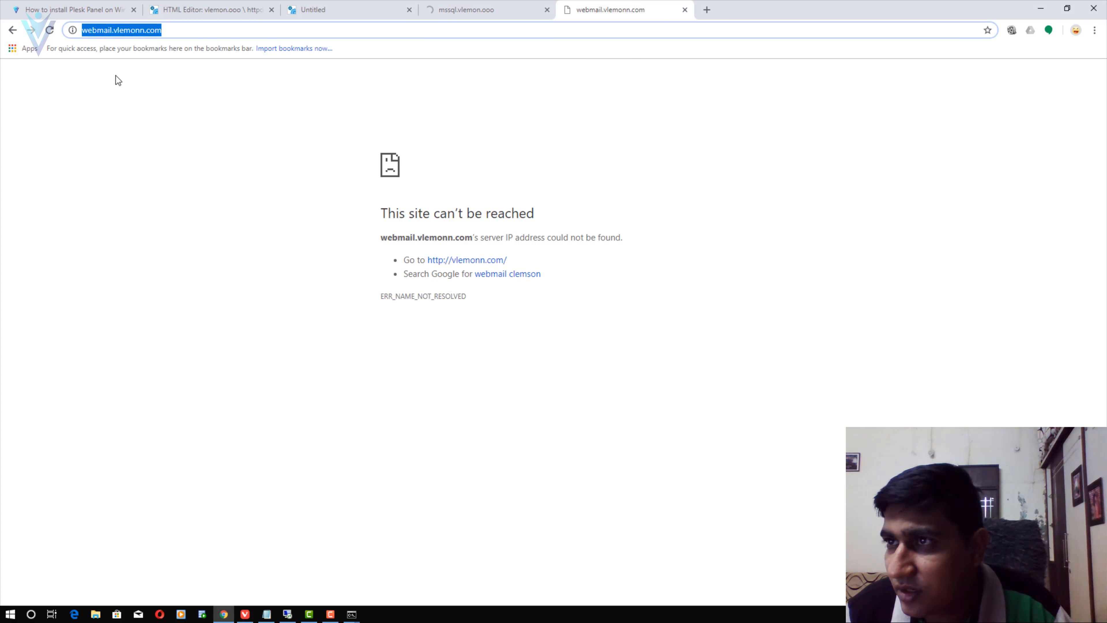
{"action": "left_click", "coordinate": [50, 30]}
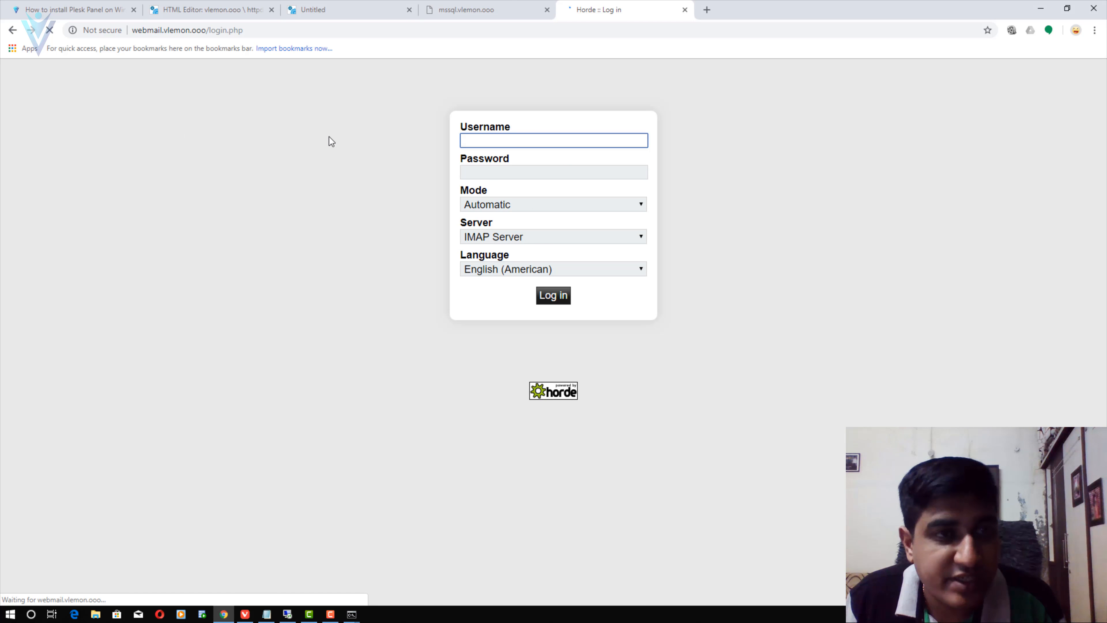
{"action": "left_click", "coordinate": [484, 9]}
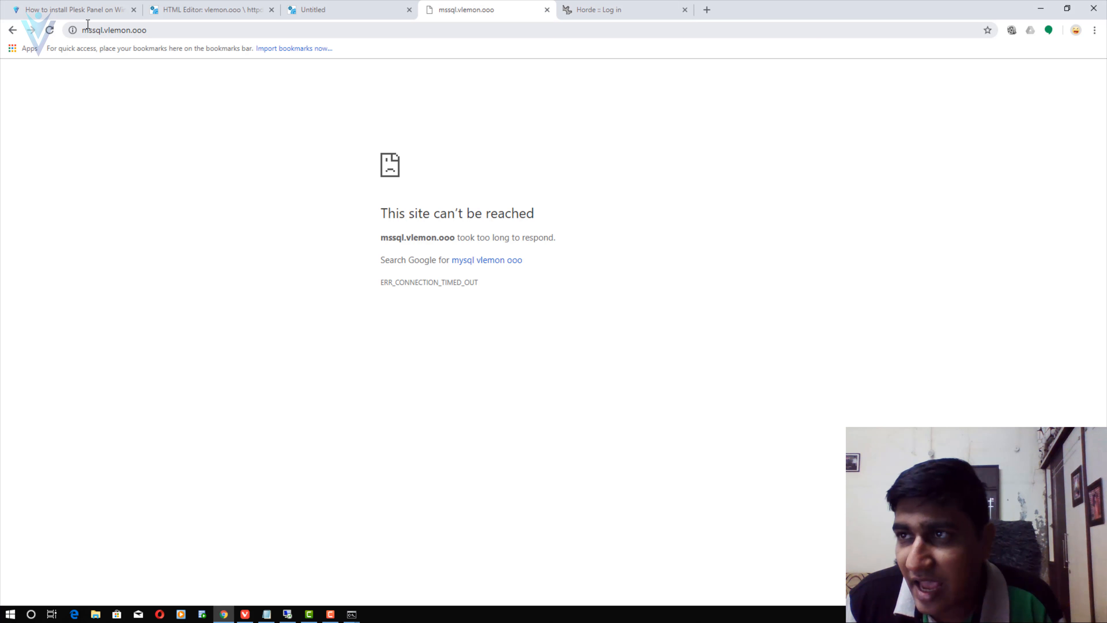
{"action": "left_click", "coordinate": [627, 12]}
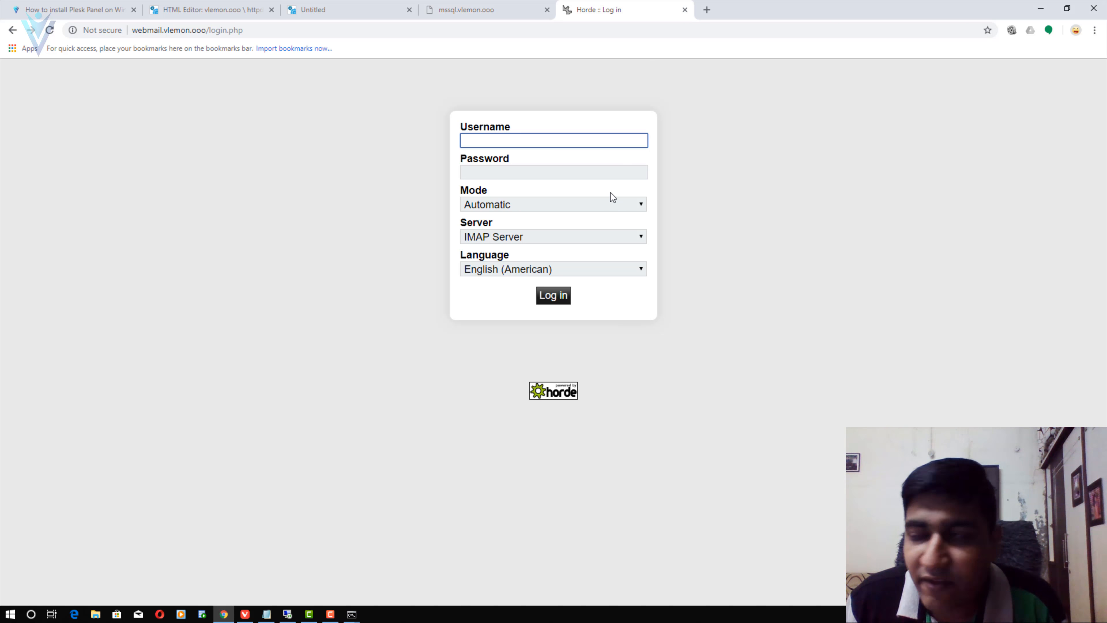
{"action": "left_click", "coordinate": [164, 5]}
{"action": "left_click", "coordinate": [597, 9]}
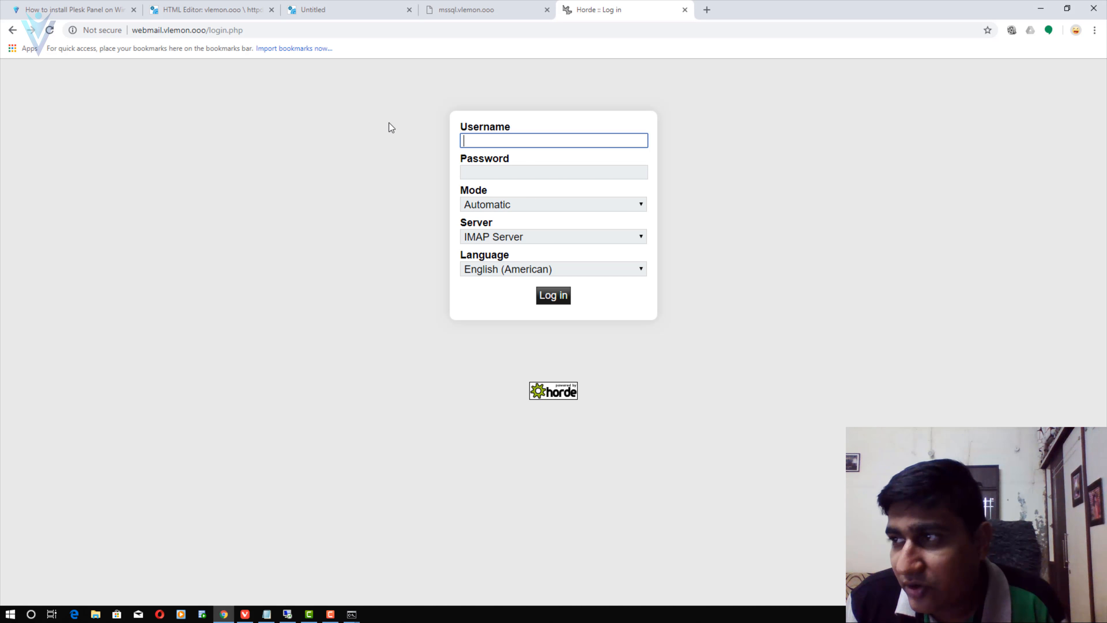
{"action": "left_click", "coordinate": [279, 18]}
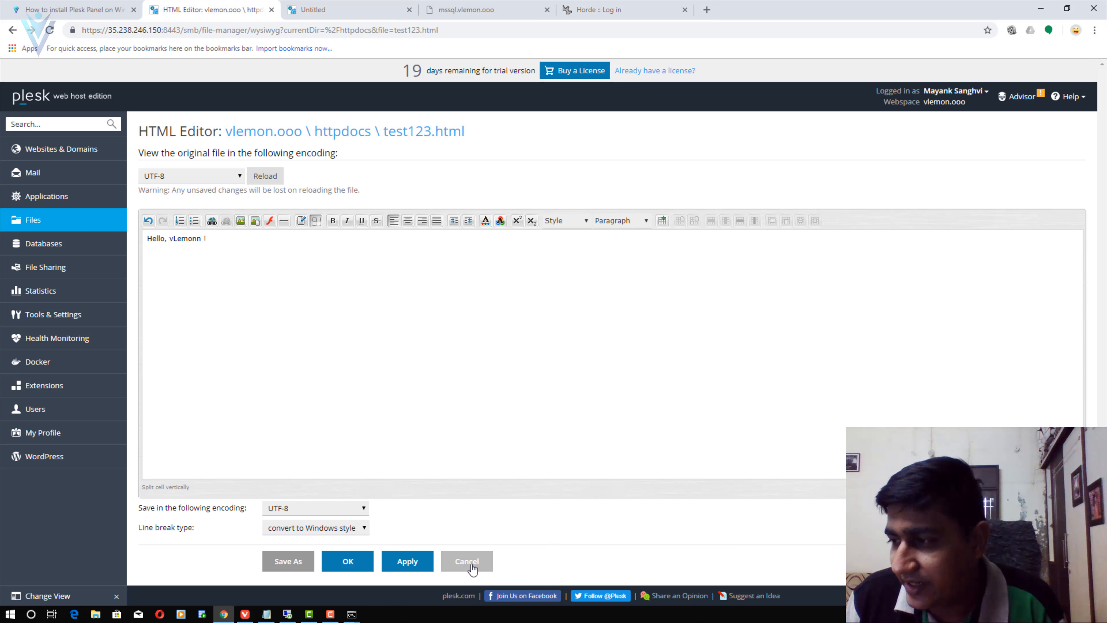
- Start a new email address in Plesk Mail with the name test
{"action": "left_click", "coordinate": [40, 174]}
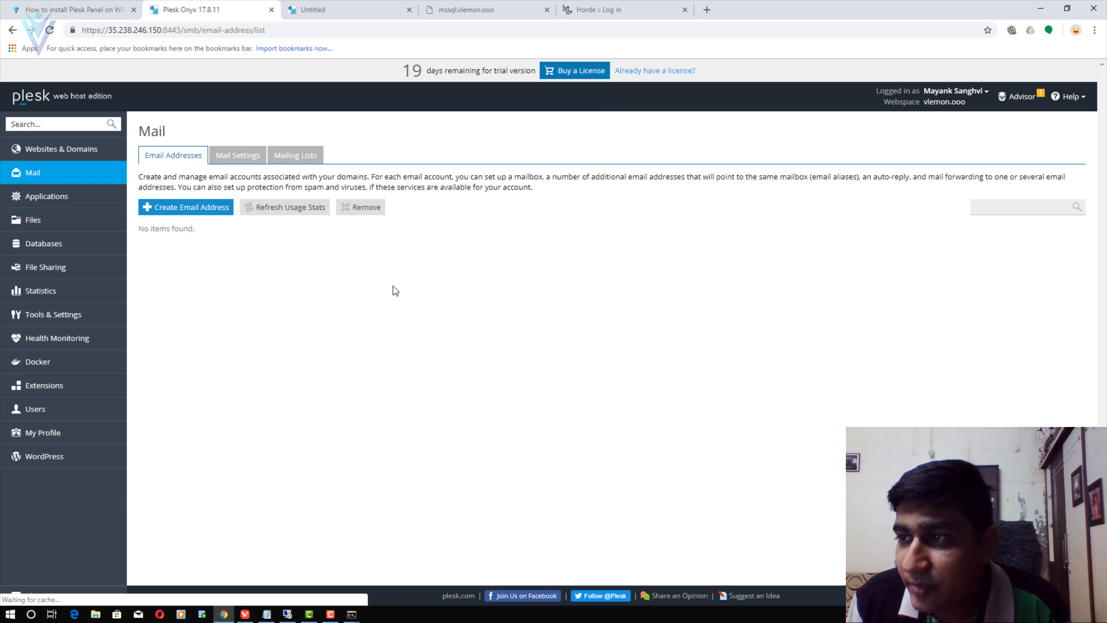
{"action": "left_click", "coordinate": [170, 208]}
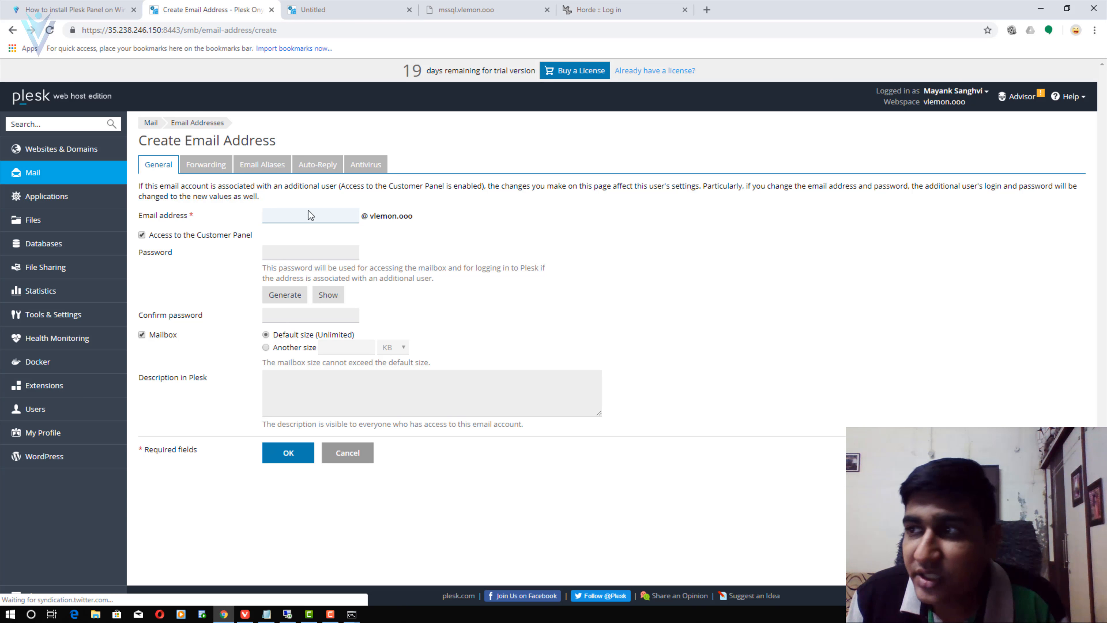
{"action": "left_click", "coordinate": [328, 216]}
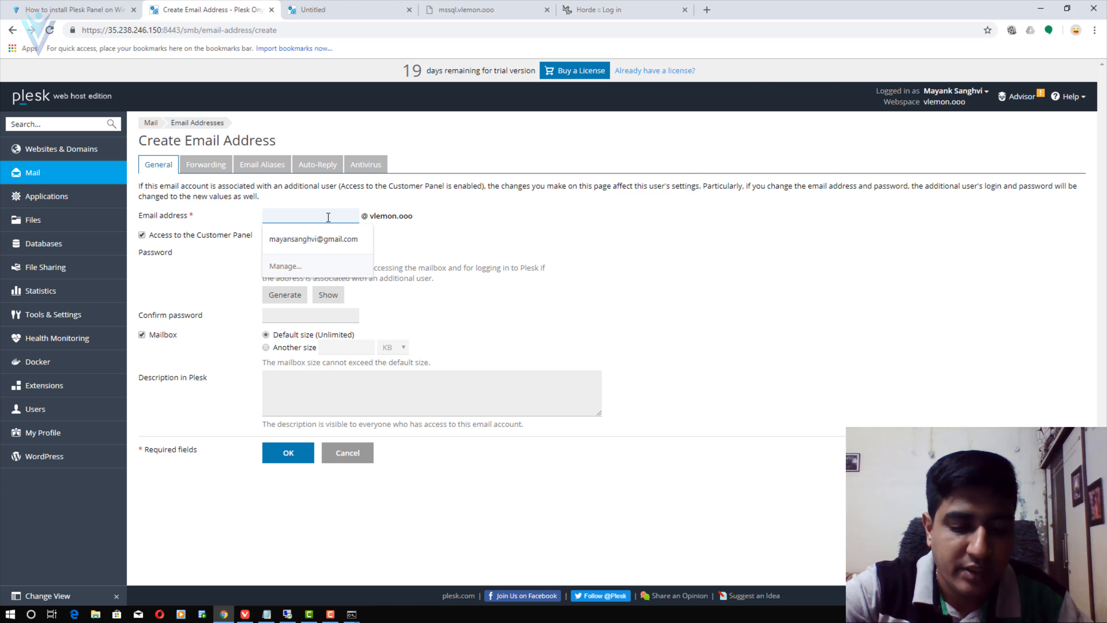
{"action": "type", "text": "test"}
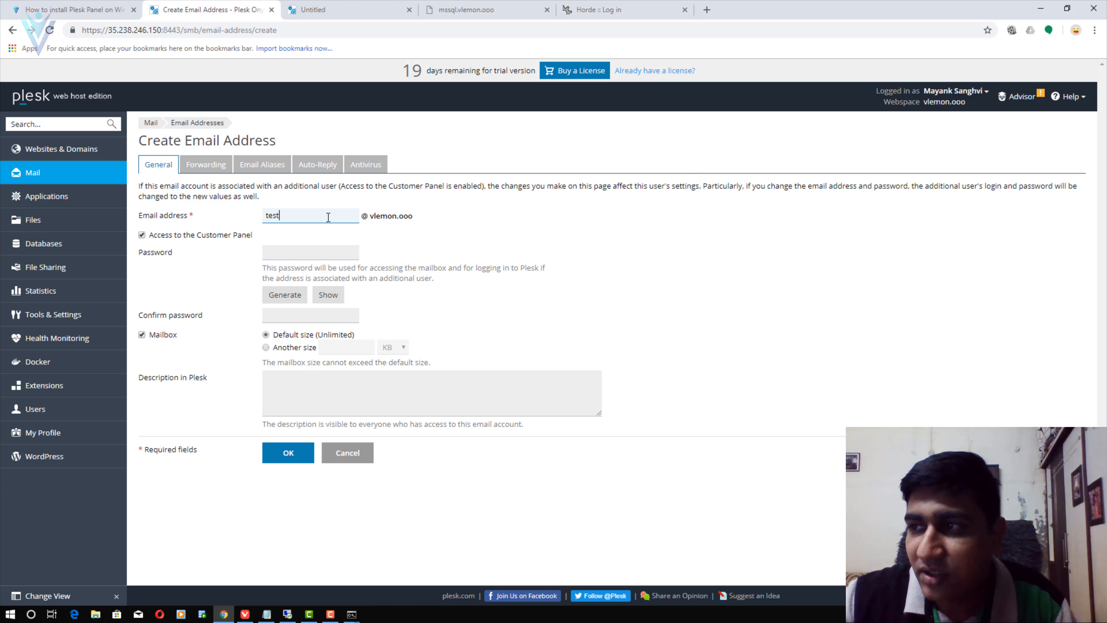
{"action": "key", "text": "Tab"}
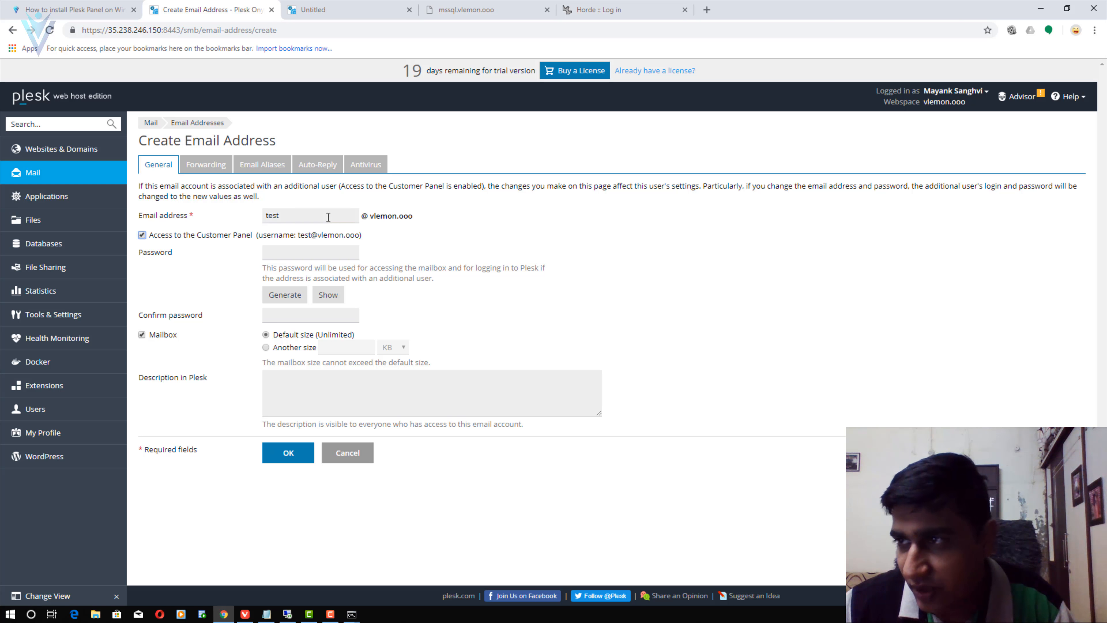
{"action": "key", "text": "Tab"}
- Enter and confirm the mailbox password, check it with Show/Hide, and create the account
{"action": "type", "text": "********"}
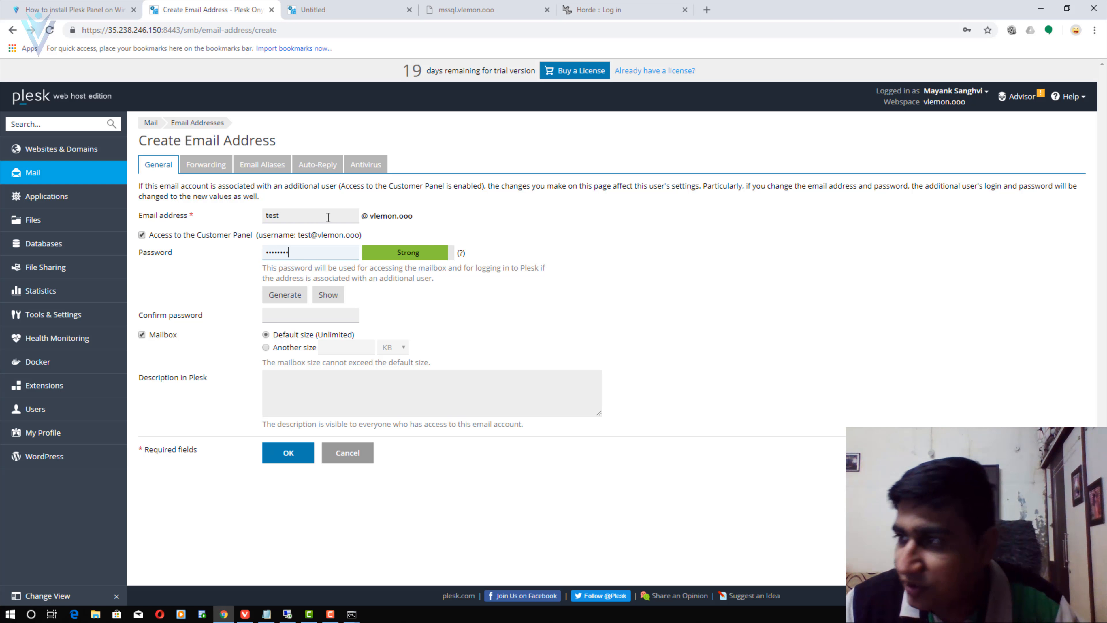
{"action": "key", "text": "Tab"}
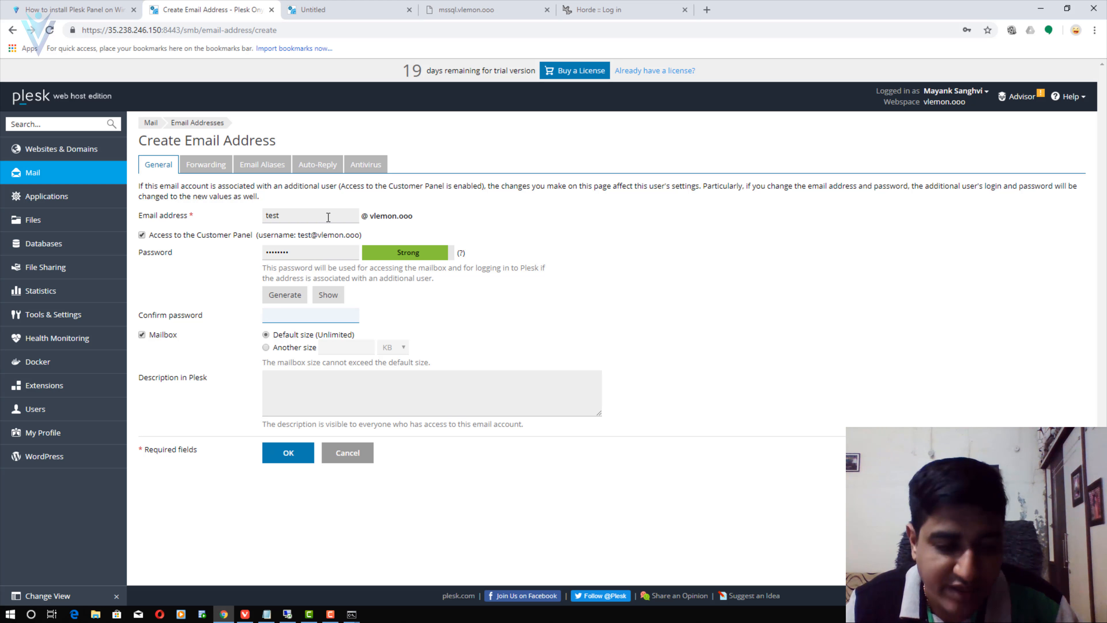
{"action": "key", "text": "shift+Tab"}
{"action": "key", "text": "Tab"}
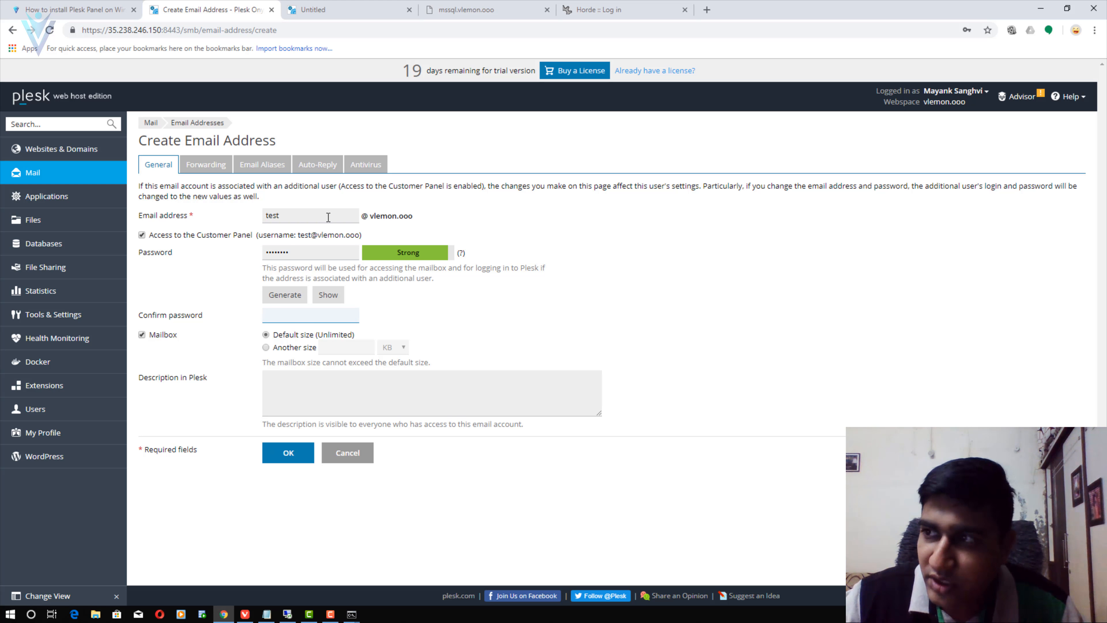
{"action": "type", "text": "•••••"}
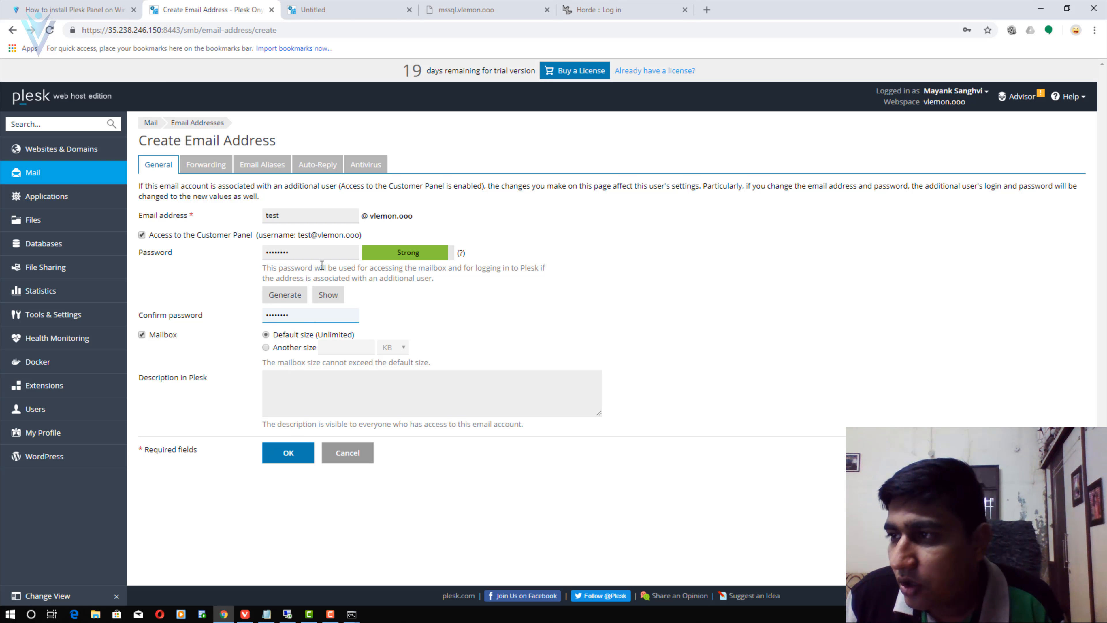
{"action": "left_click", "coordinate": [326, 297]}
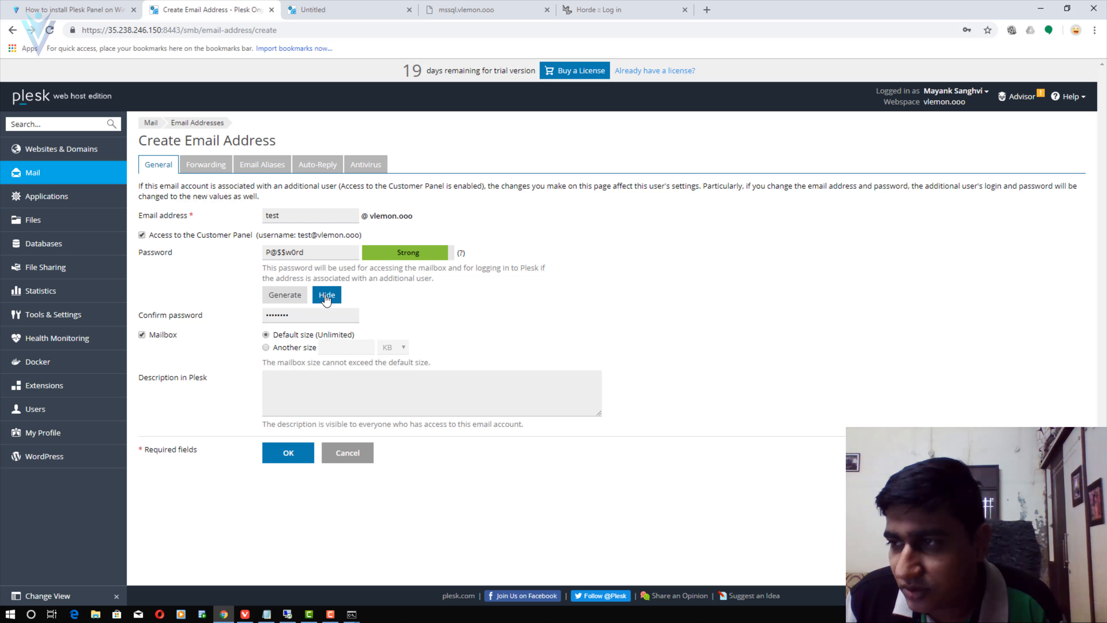
{"action": "left_click", "coordinate": [326, 297]}
{"action": "left_click", "coordinate": [299, 454]}
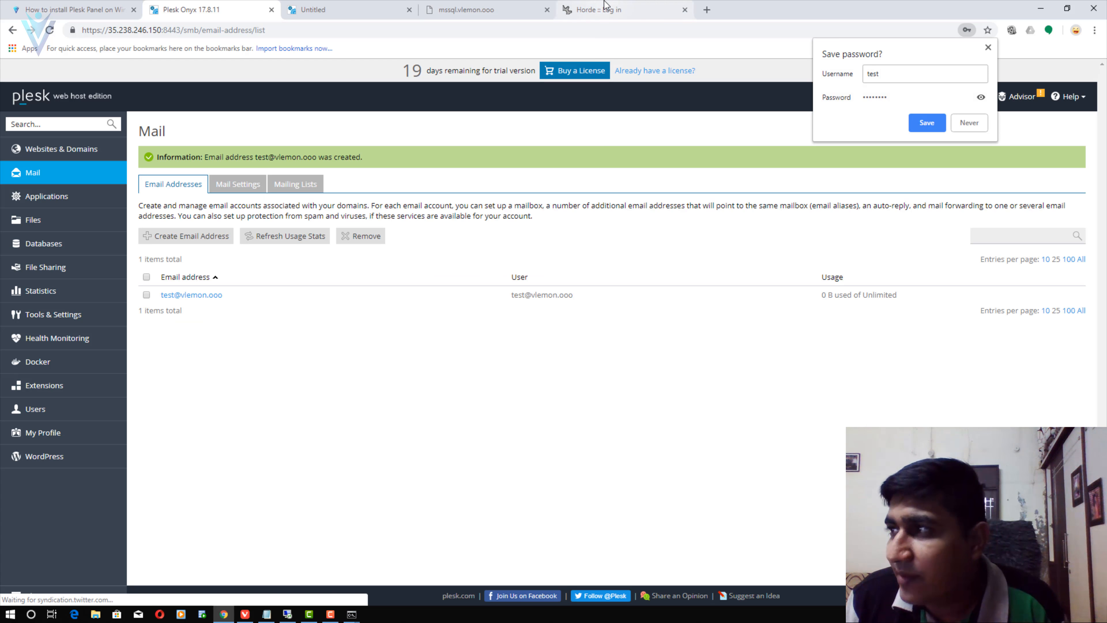
- Log in to Horde Webmail with the new test mailbox's address and password
{"action": "left_click", "coordinate": [598, 9]}
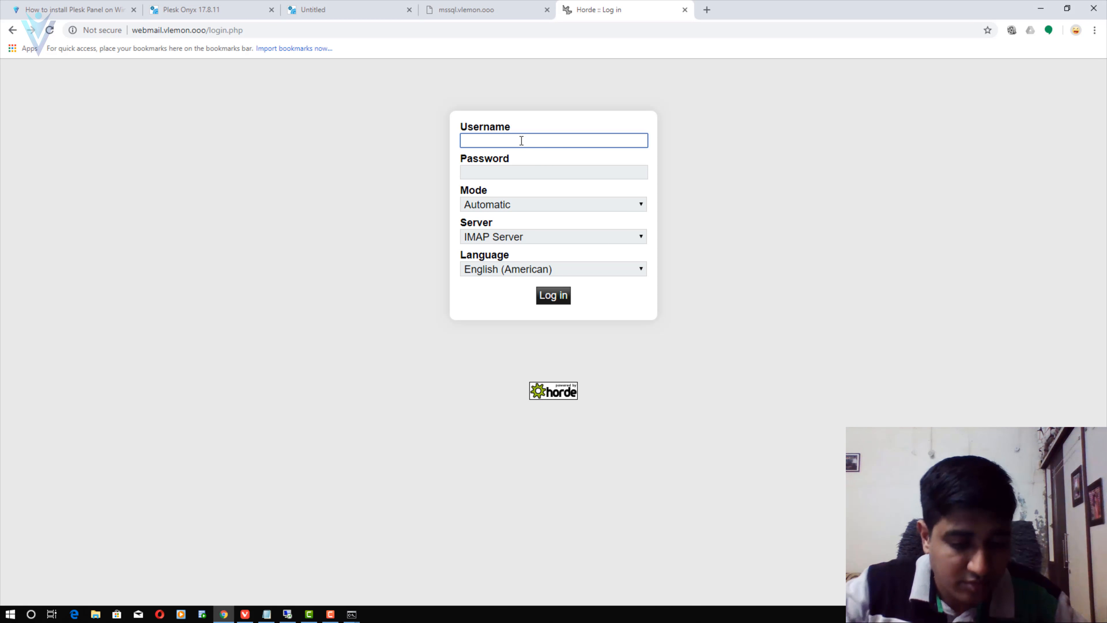
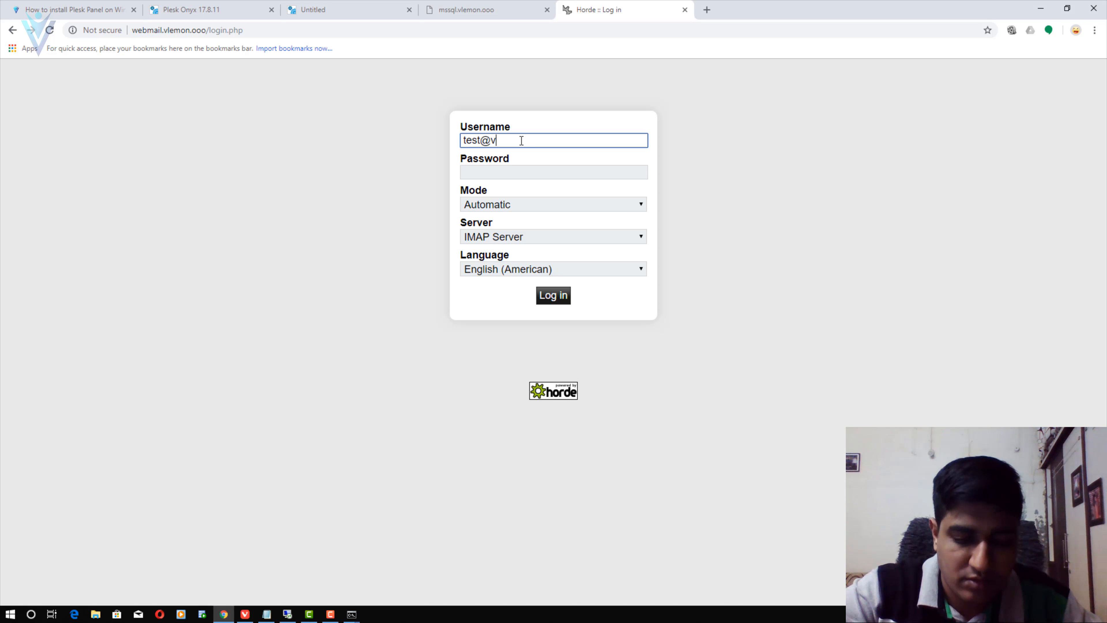
{"action": "key", "text": "Tab"}
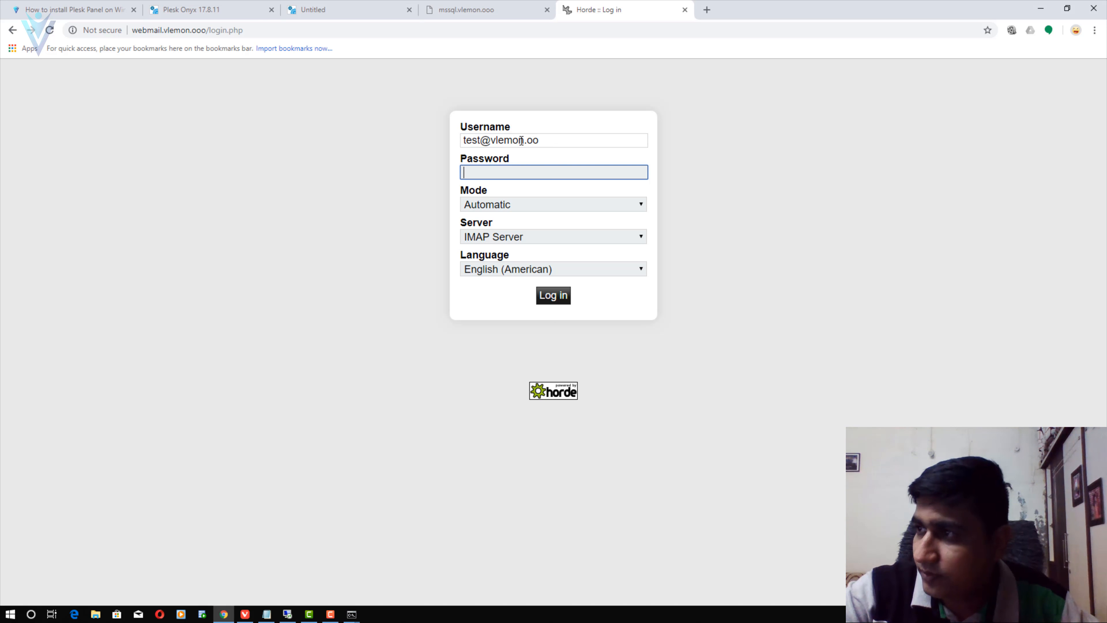
{"action": "key", "text": "shift+Tab"}
{"action": "key", "text": "End"}
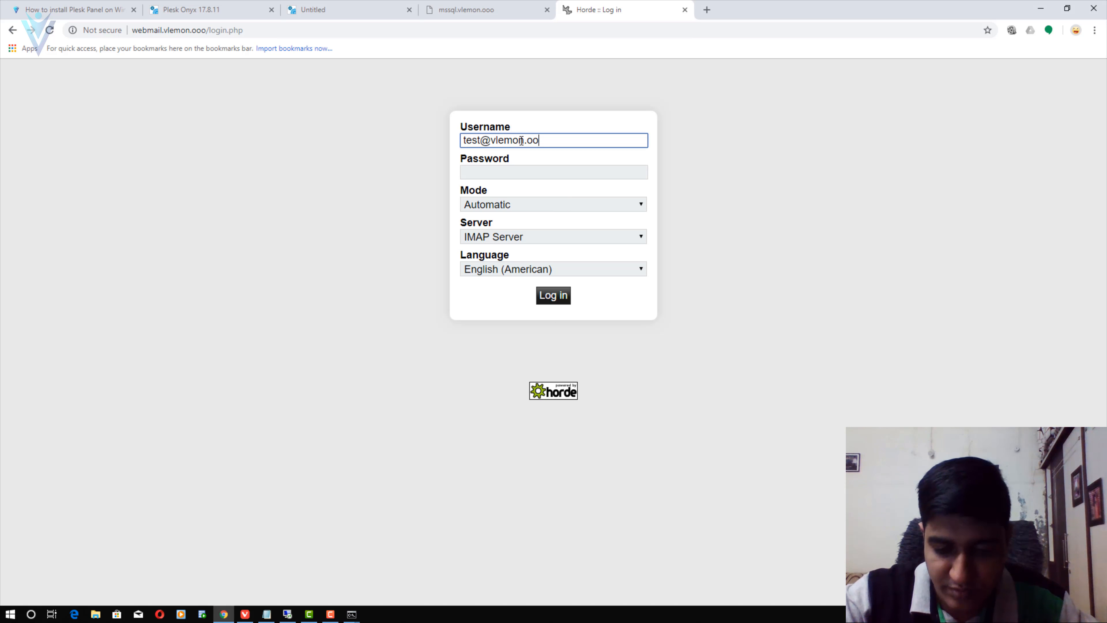
{"action": "key", "text": "Tab"}
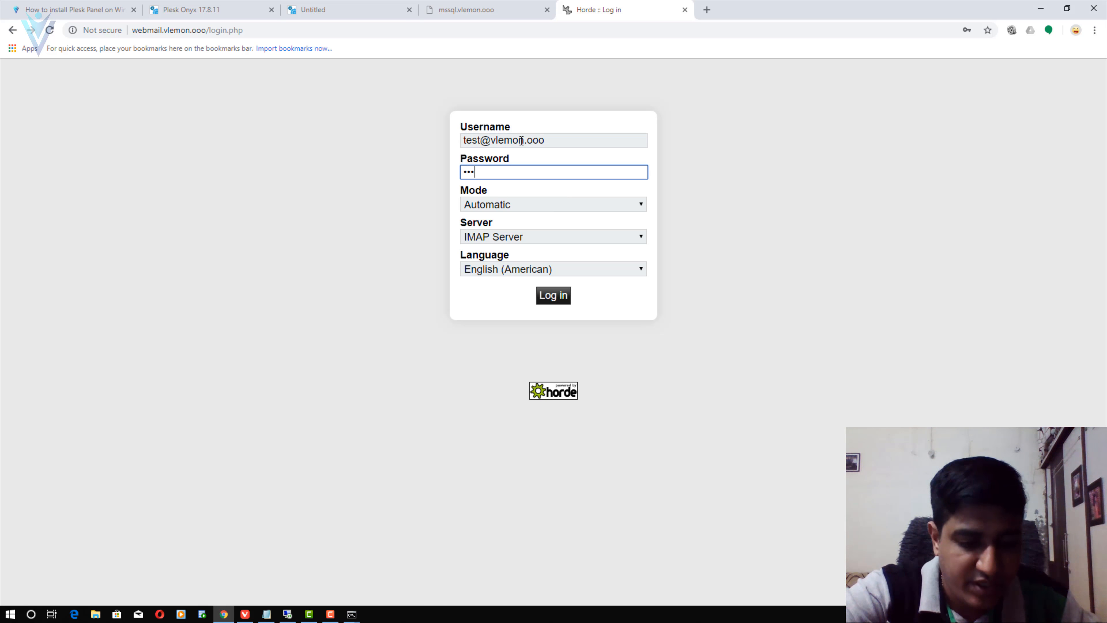
{"action": "type", "text": "••••••••"}
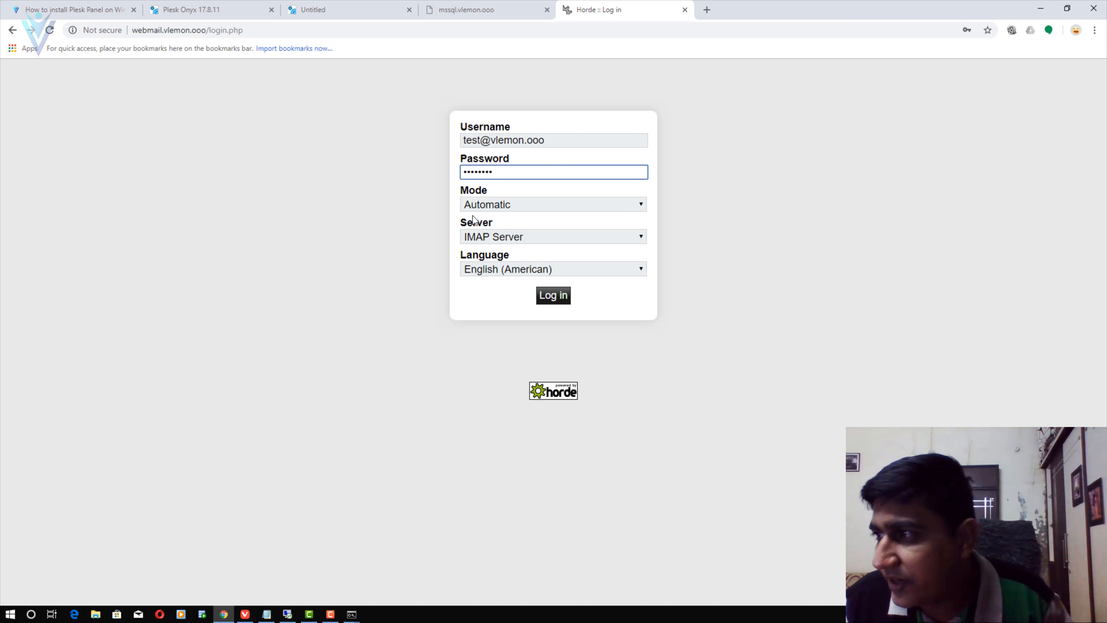
{"action": "left_click", "coordinate": [545, 305]}
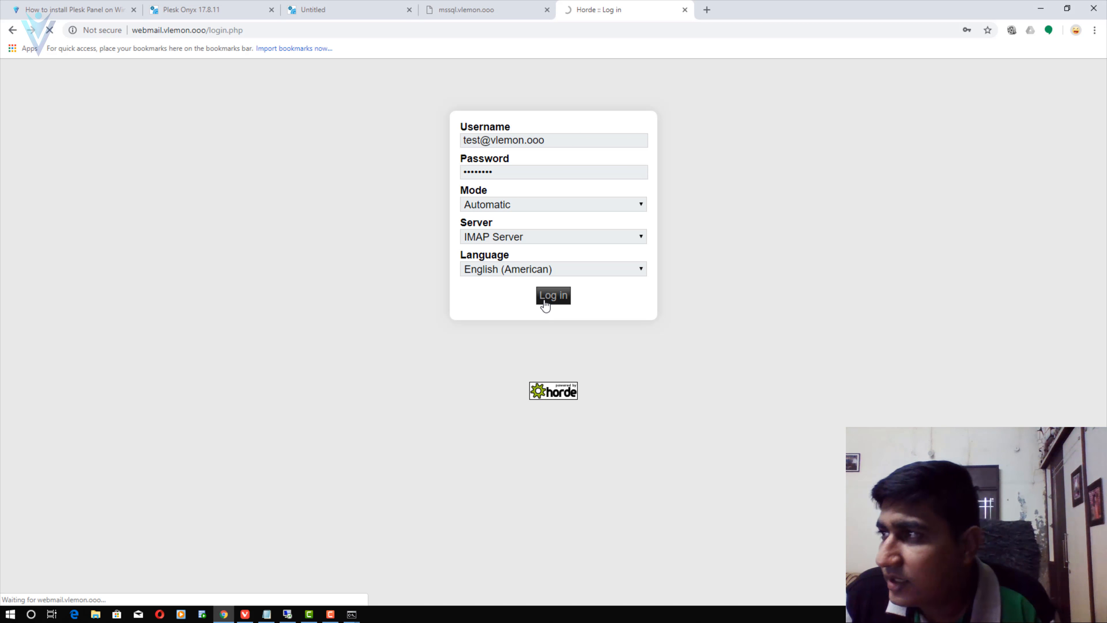
- Return to Plesk's Mail page listing the email addresses
{"action": "left_click", "coordinate": [494, 6]}
{"action": "left_click", "coordinate": [317, 7]}
{"action": "left_click", "coordinate": [245, 6]}
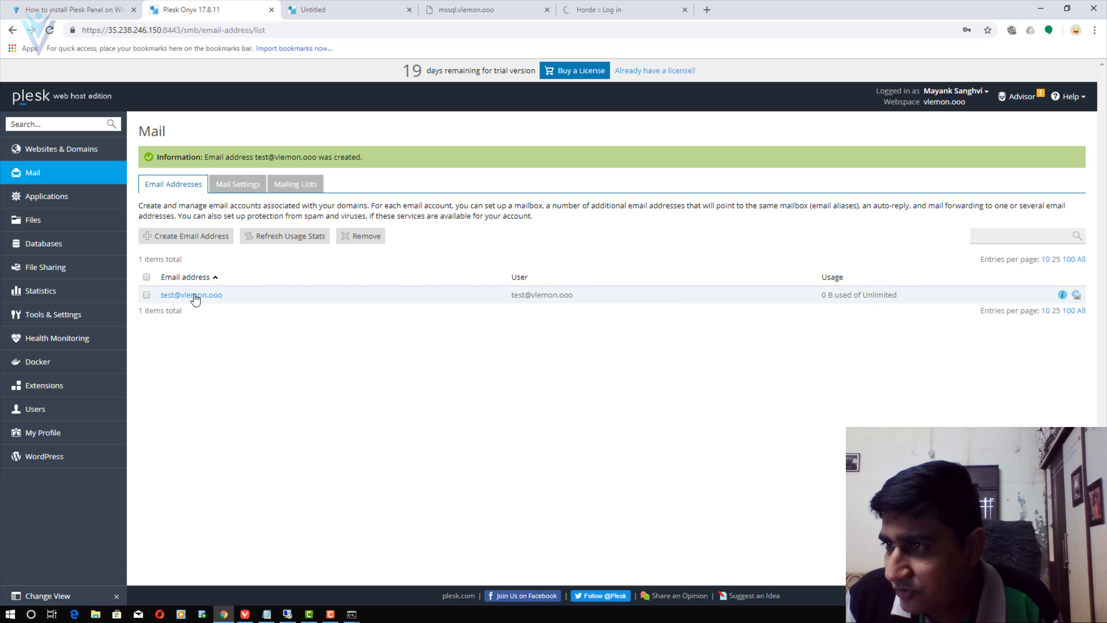
{"action": "left_click", "coordinate": [187, 235]}
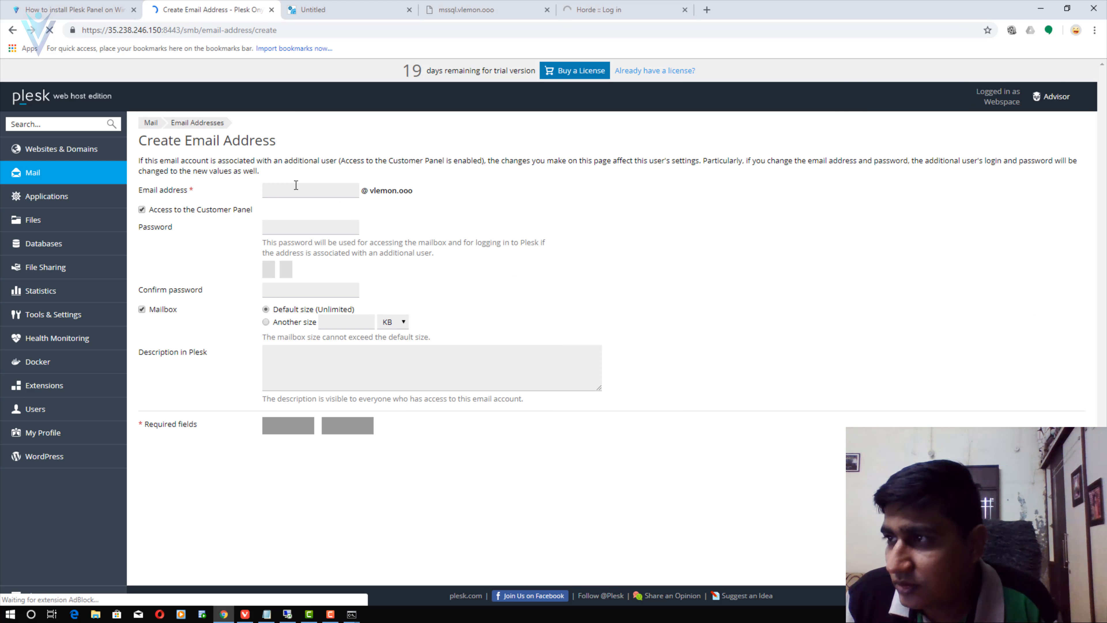
{"action": "left_click", "coordinate": [296, 185]}
{"action": "type", "text": "te"}
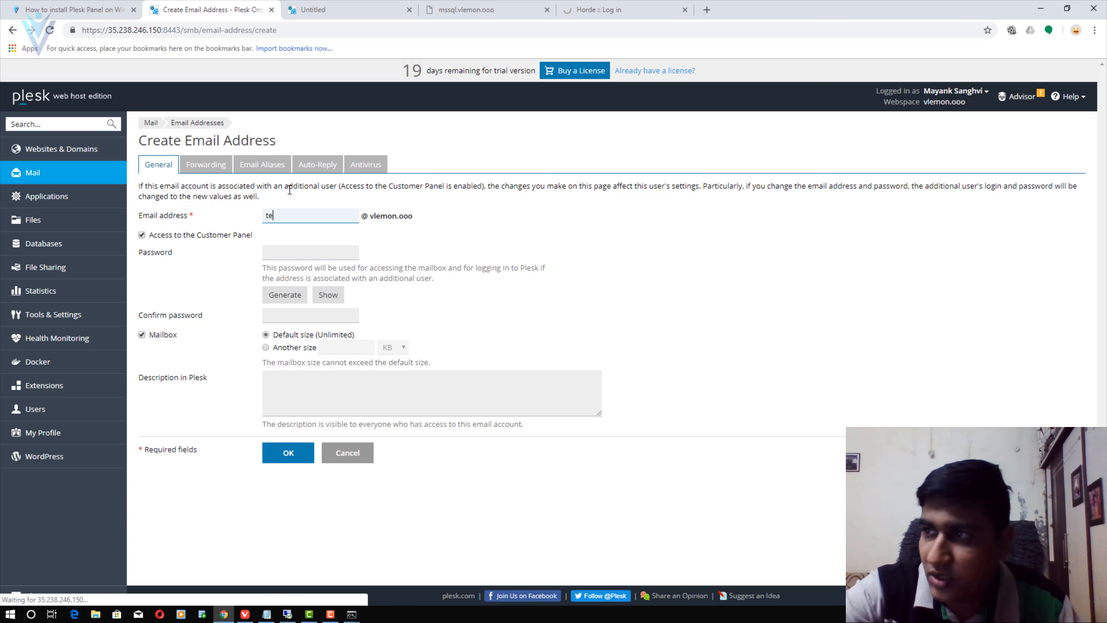
{"action": "type", "text": "st1"}
{"action": "key", "text": "Tab"}
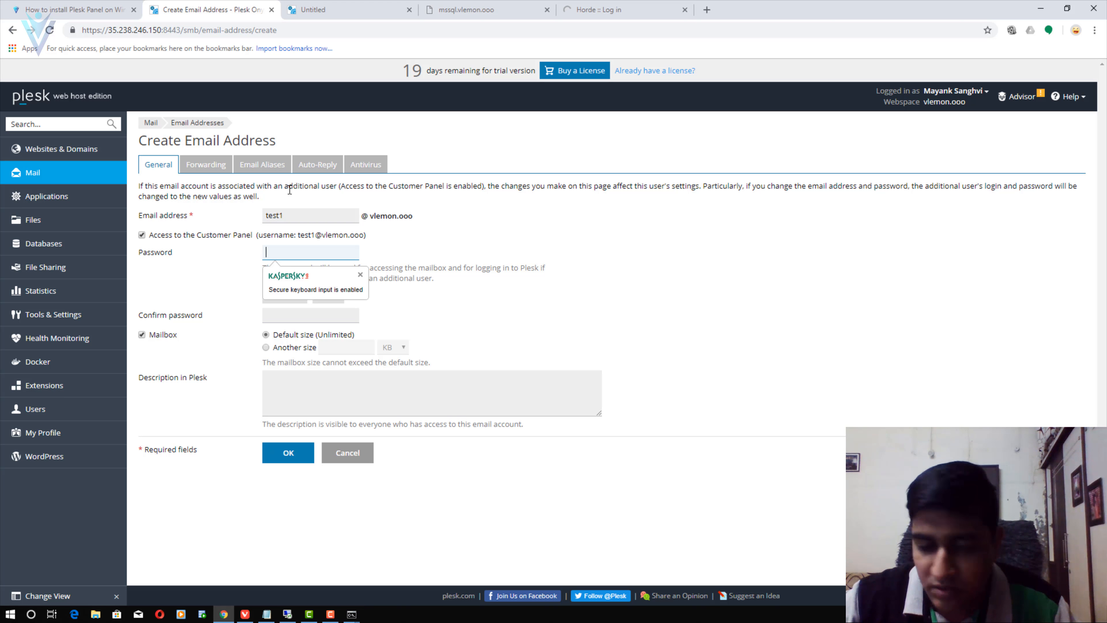
{"action": "type", "text": "***"}
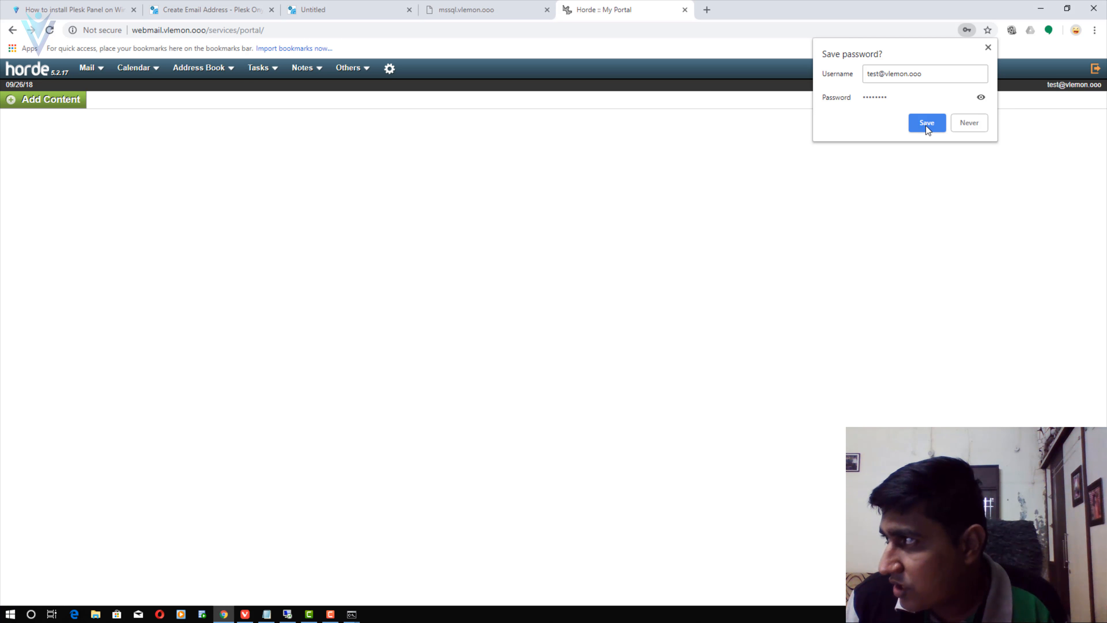
{"action": "left_click", "coordinate": [925, 124]}
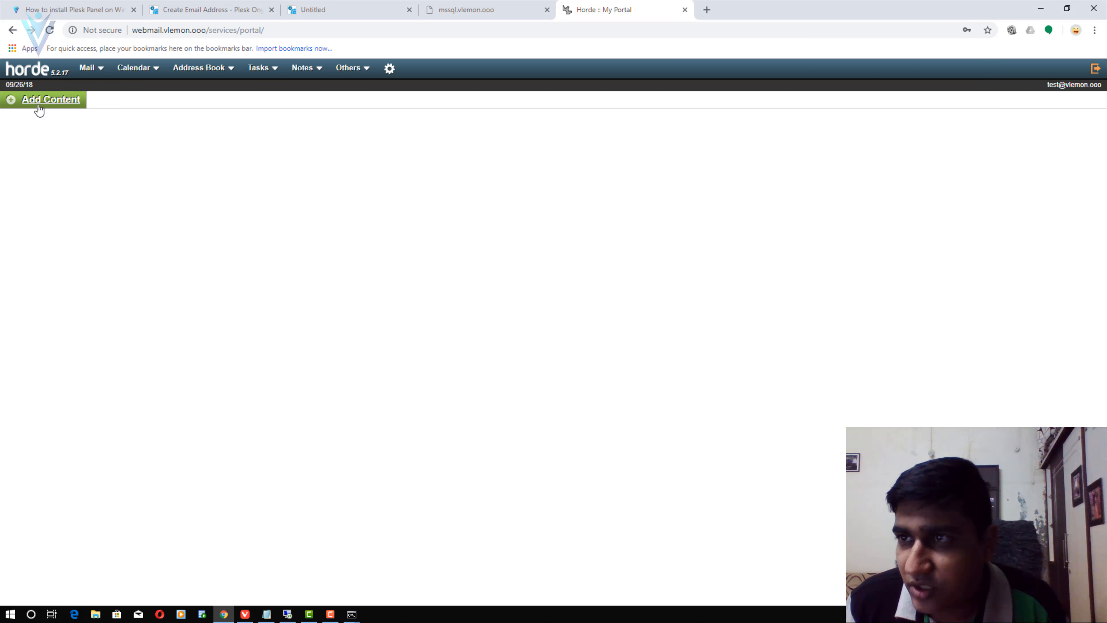
{"action": "left_click", "coordinate": [87, 68]}
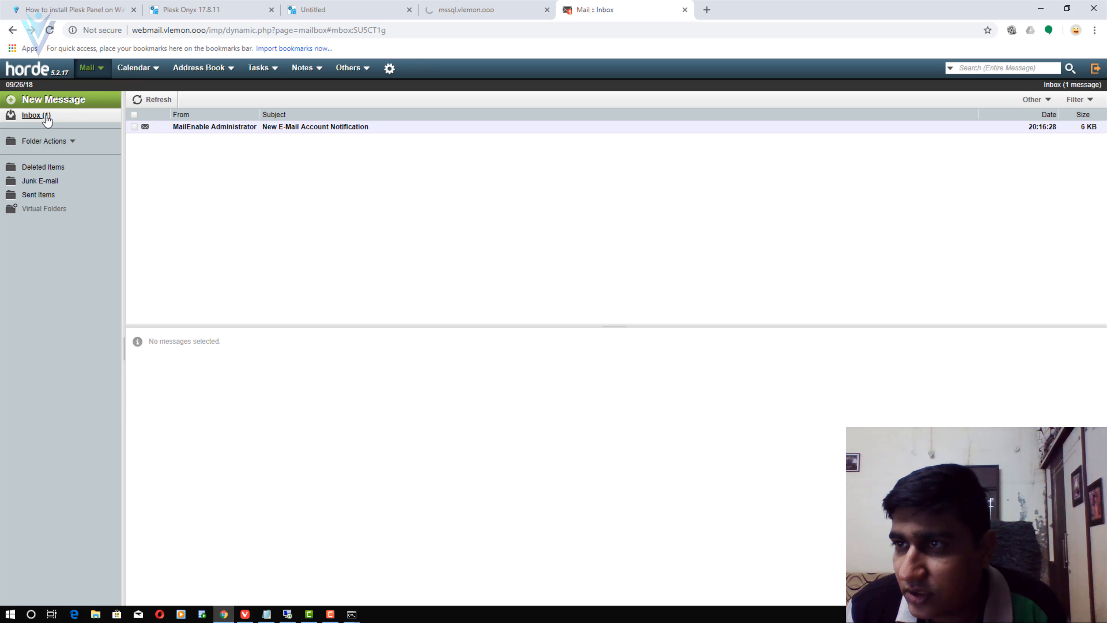
{"action": "left_click", "coordinate": [53, 100]}
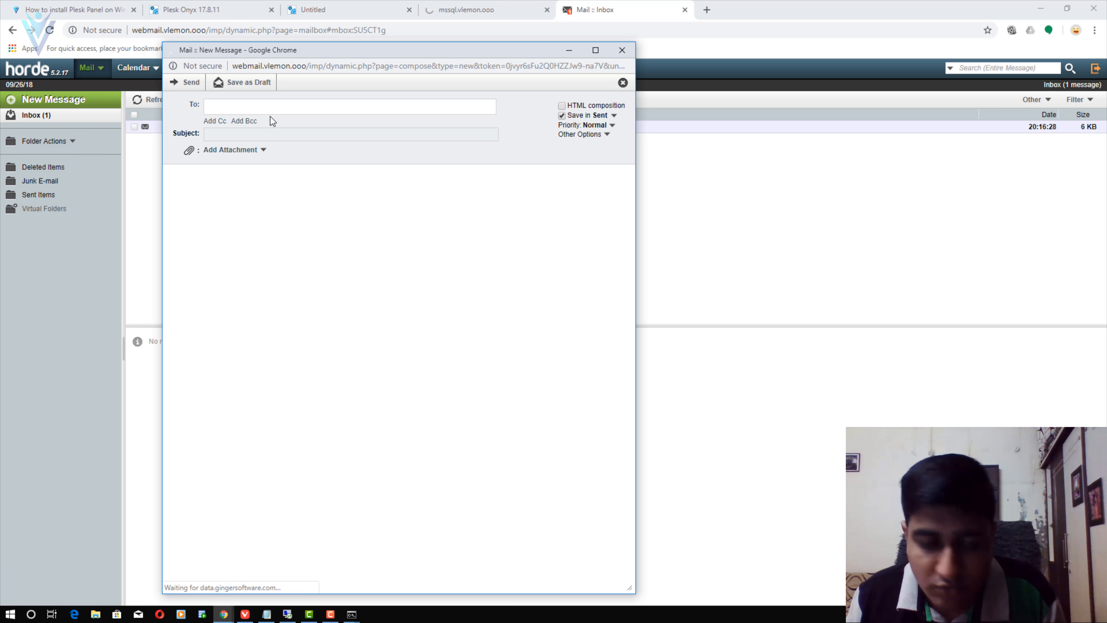
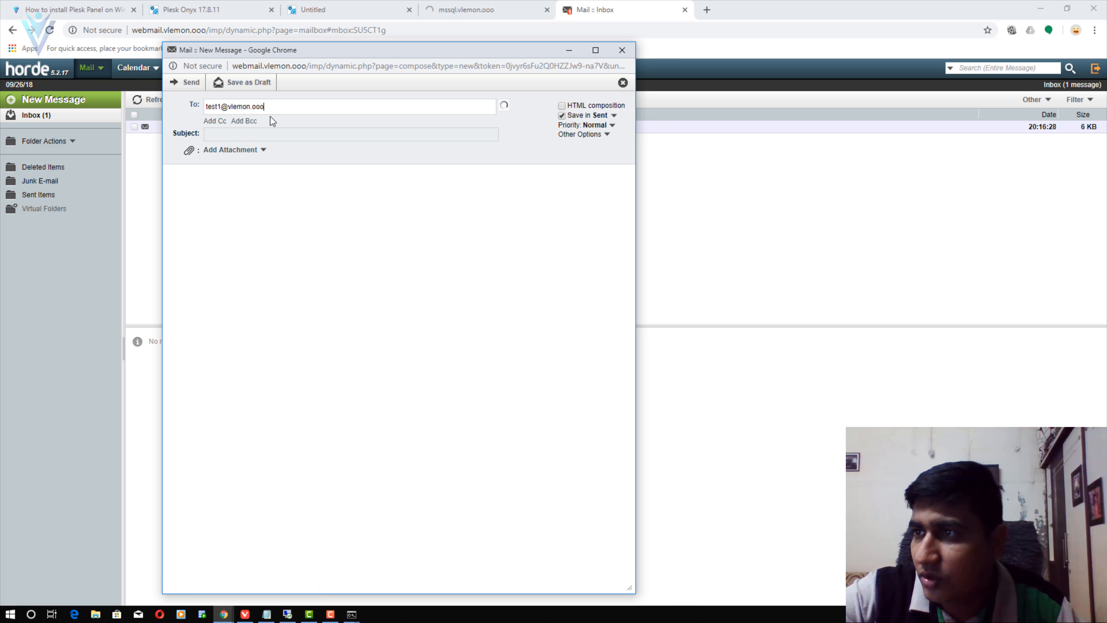
{"action": "key", "text": "Tab"}
{"action": "type", "text": "Hello"}
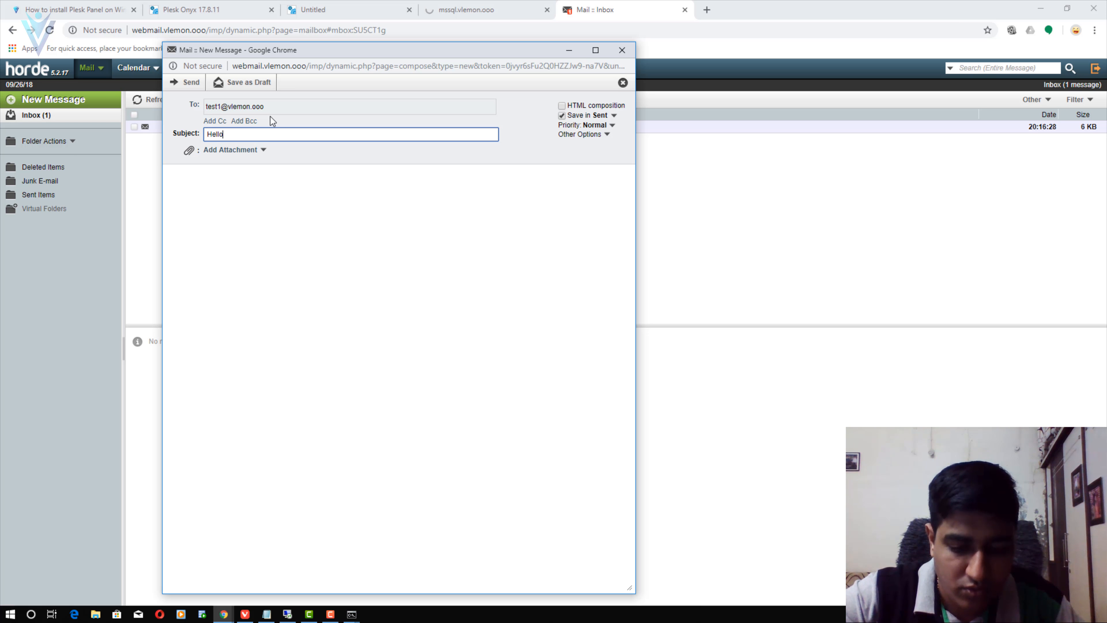
{"action": "type", "text": ", vLemmo"}
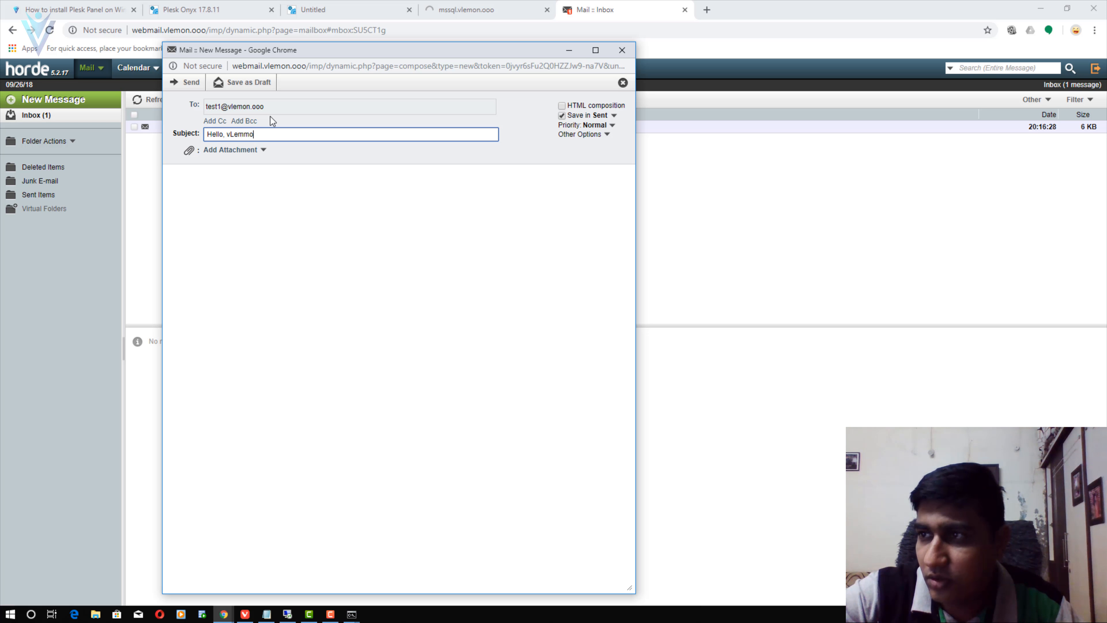
{"action": "type", "text": "."}
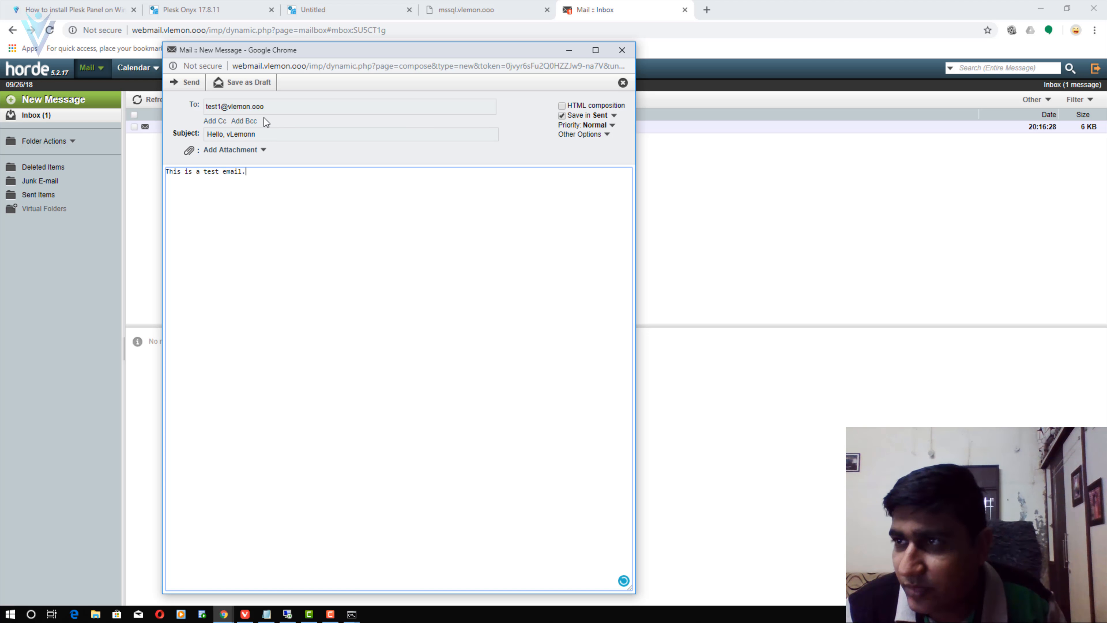
{"action": "left_click", "coordinate": [194, 83]}
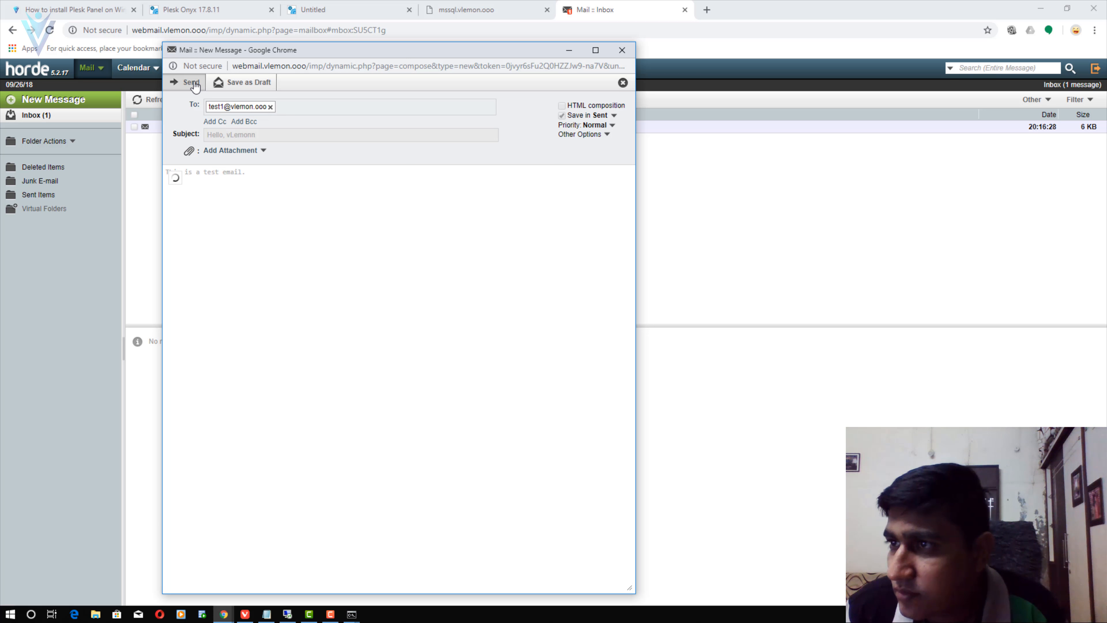
{"action": "left_click", "coordinate": [1095, 69]}
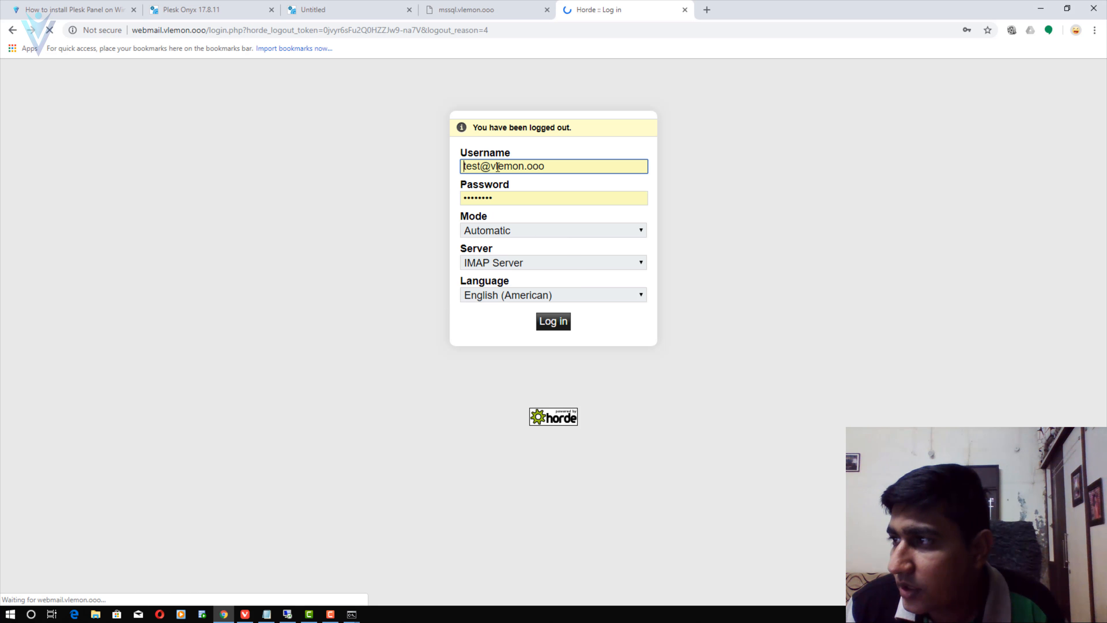
- Log in as test1, read the 'Hello, vLemonn' message in the Inbox, and close the webmail tab
{"action": "left_click", "coordinate": [487, 167]}
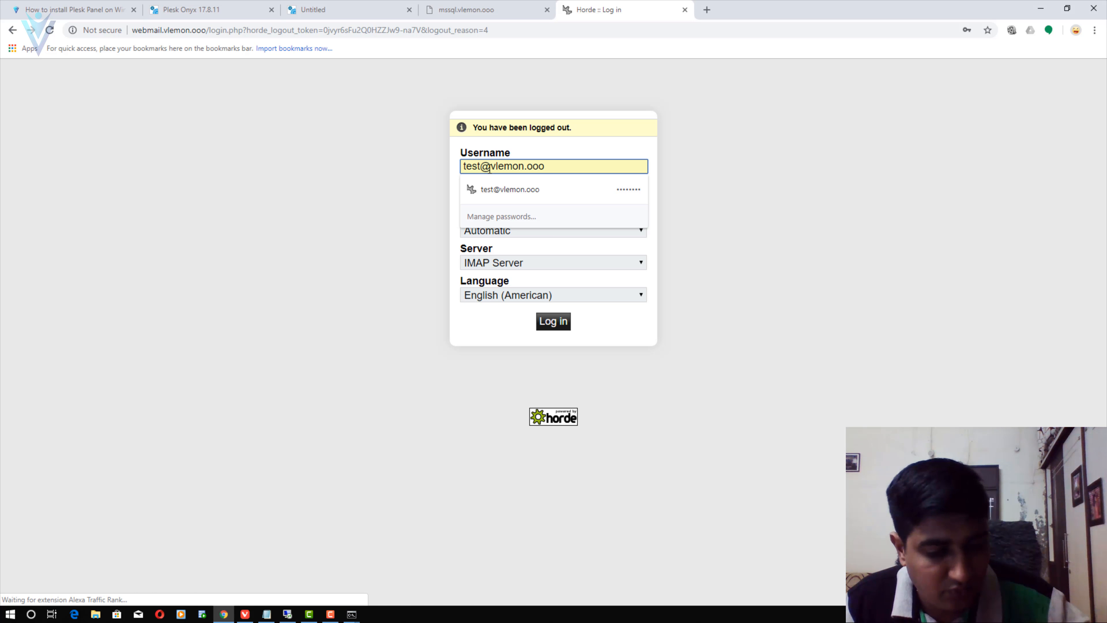
{"action": "type", "text": "1"}
{"action": "left_click", "coordinate": [538, 196]}
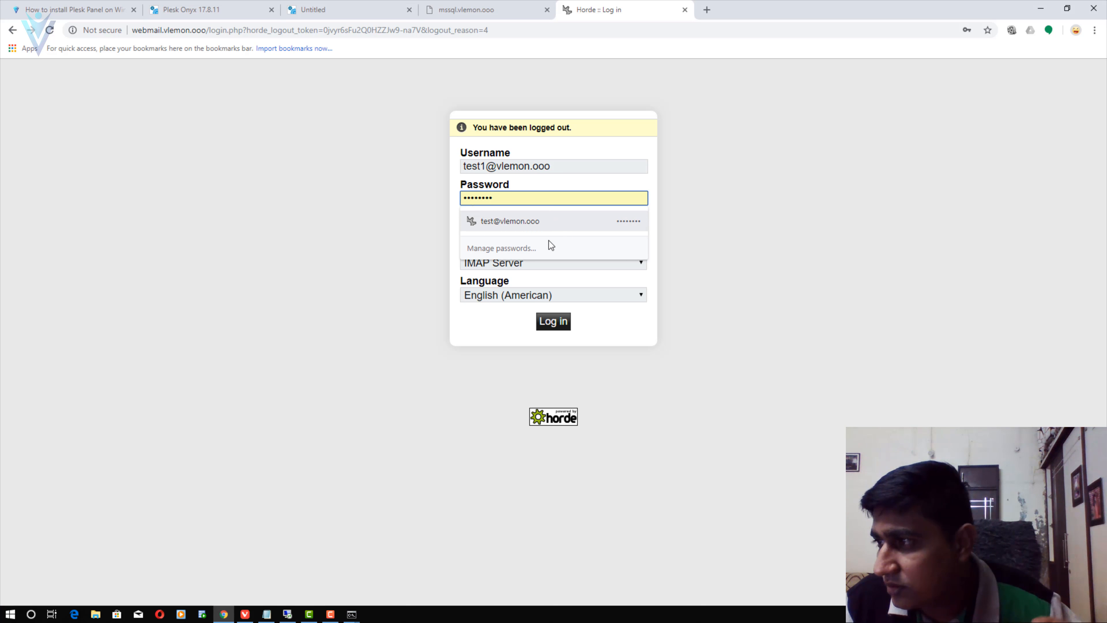
{"action": "left_click", "coordinate": [552, 325]}
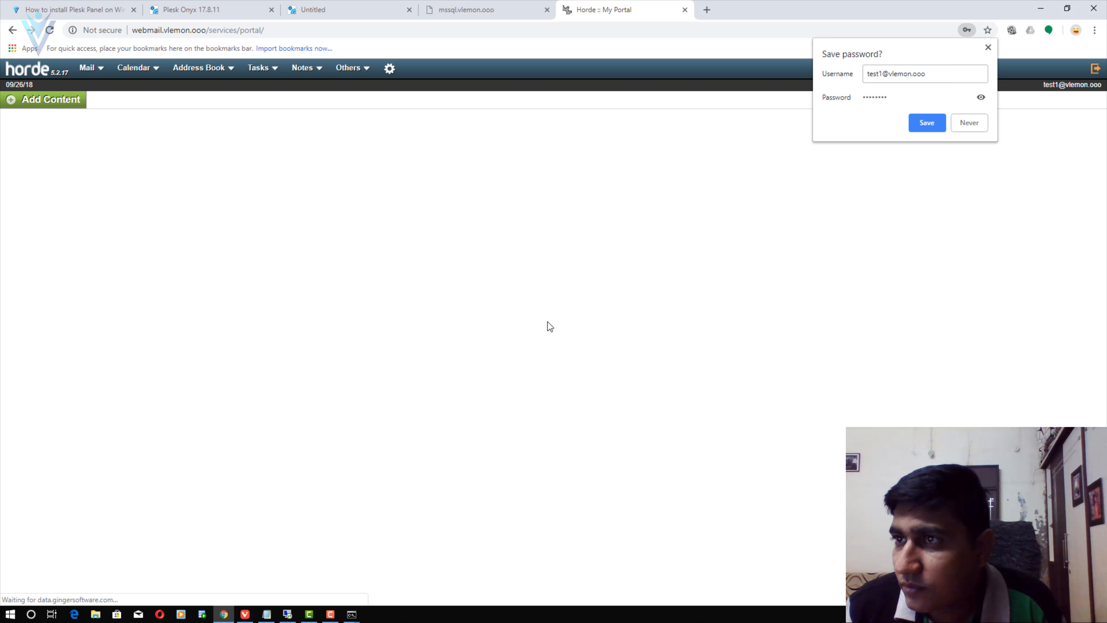
{"action": "left_click", "coordinate": [88, 68]}
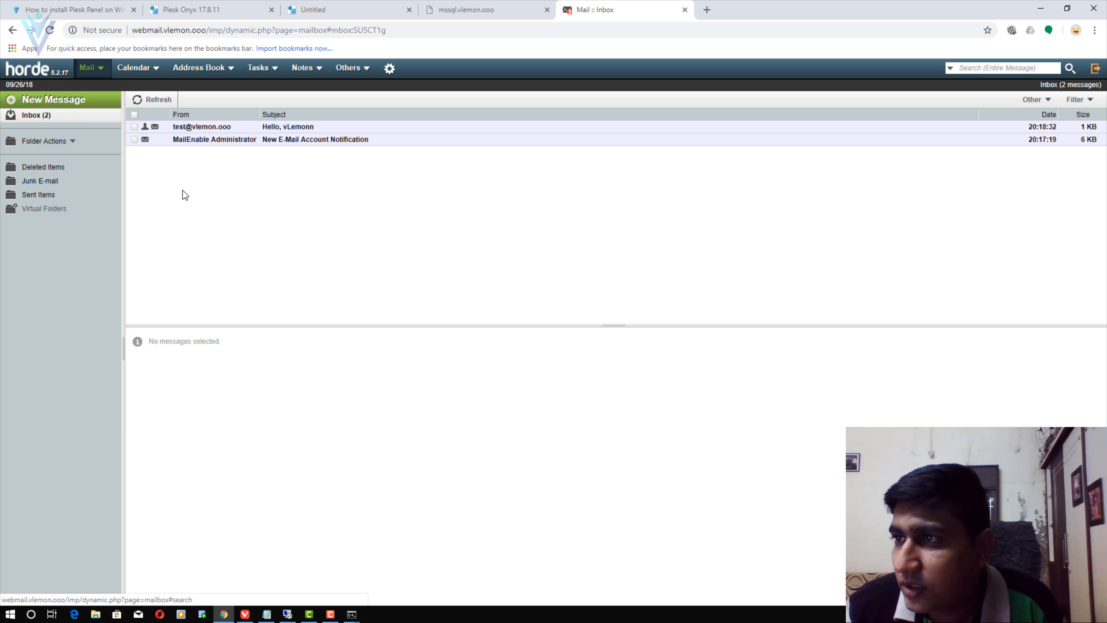
{"action": "left_click", "coordinate": [289, 131]}
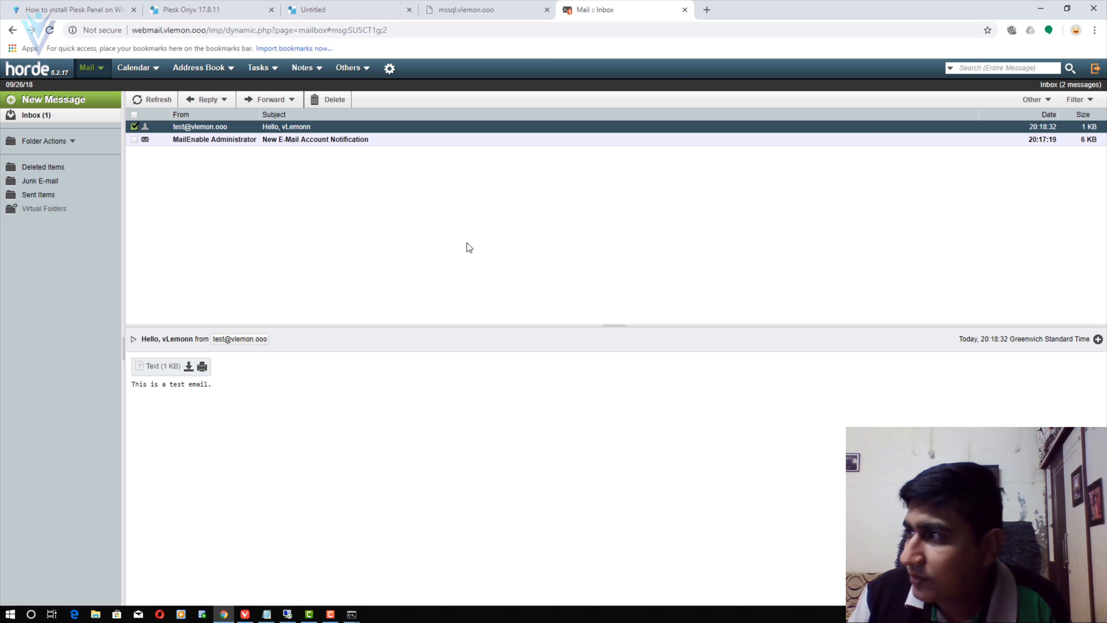
{"action": "left_click", "coordinate": [684, 9]}
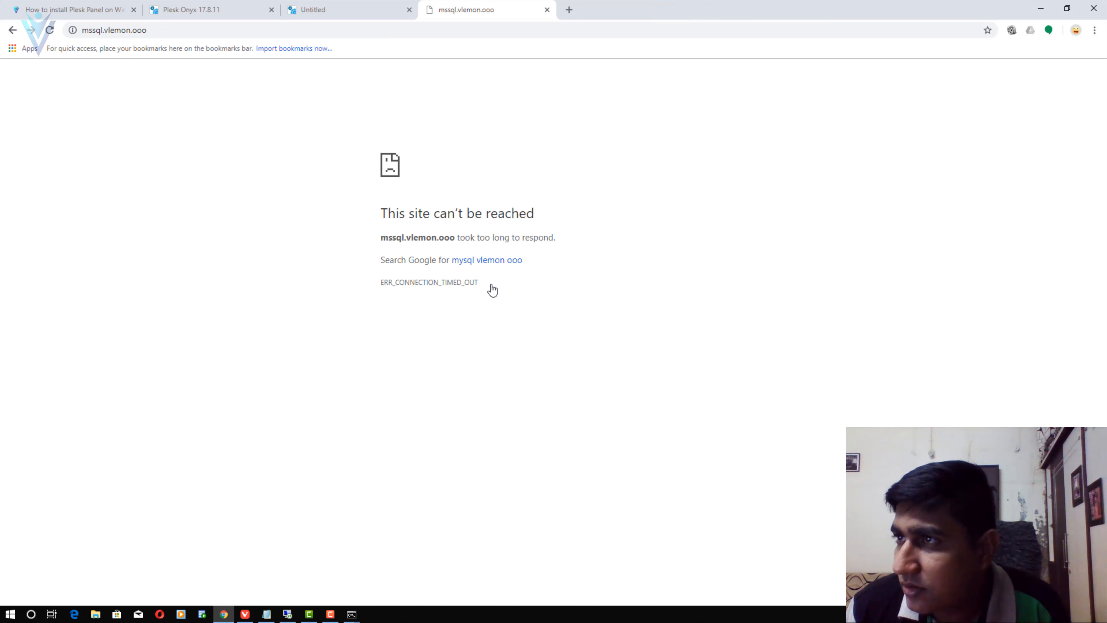
- Check the Plesk, installation blog and mssql.vlemon.ooo tabs to review progress
{"action": "left_click", "coordinate": [181, 6]}
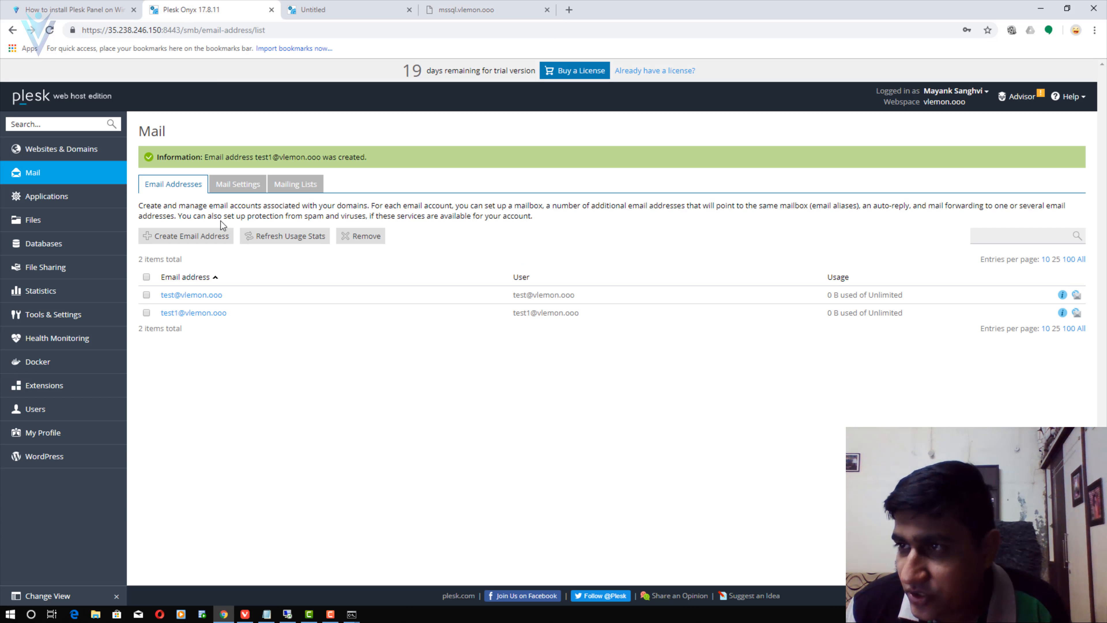
{"action": "left_click", "coordinate": [45, 5]}
{"action": "scroll", "coordinate": [195, 245], "scroll_direction": "down", "scroll_amount": 20}
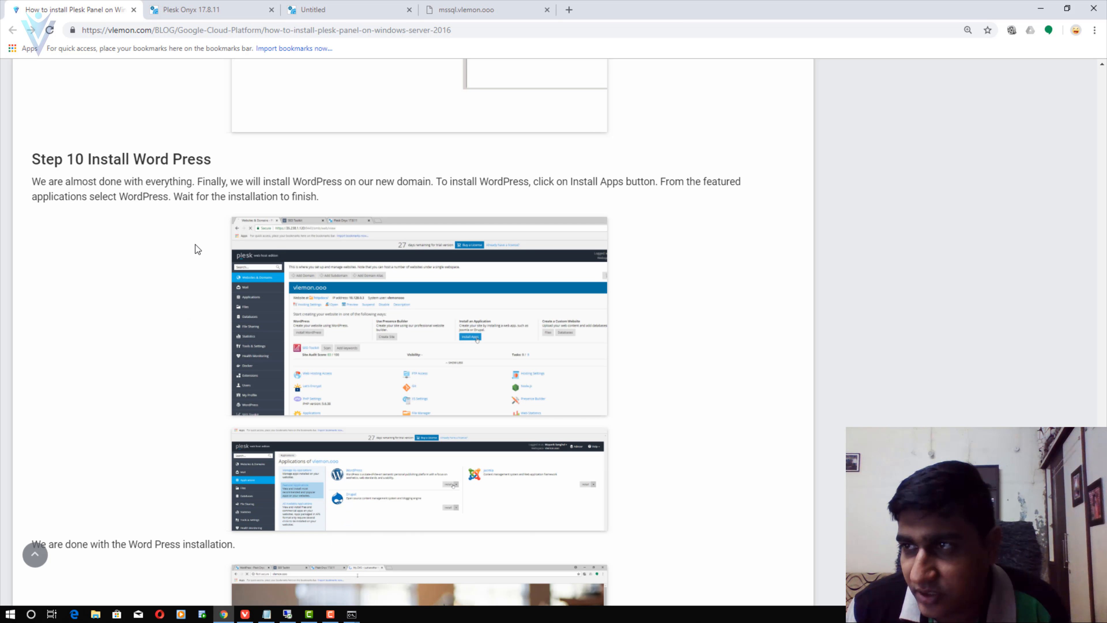
{"action": "scroll", "coordinate": [198, 249], "scroll_direction": "up", "scroll_amount": 6}
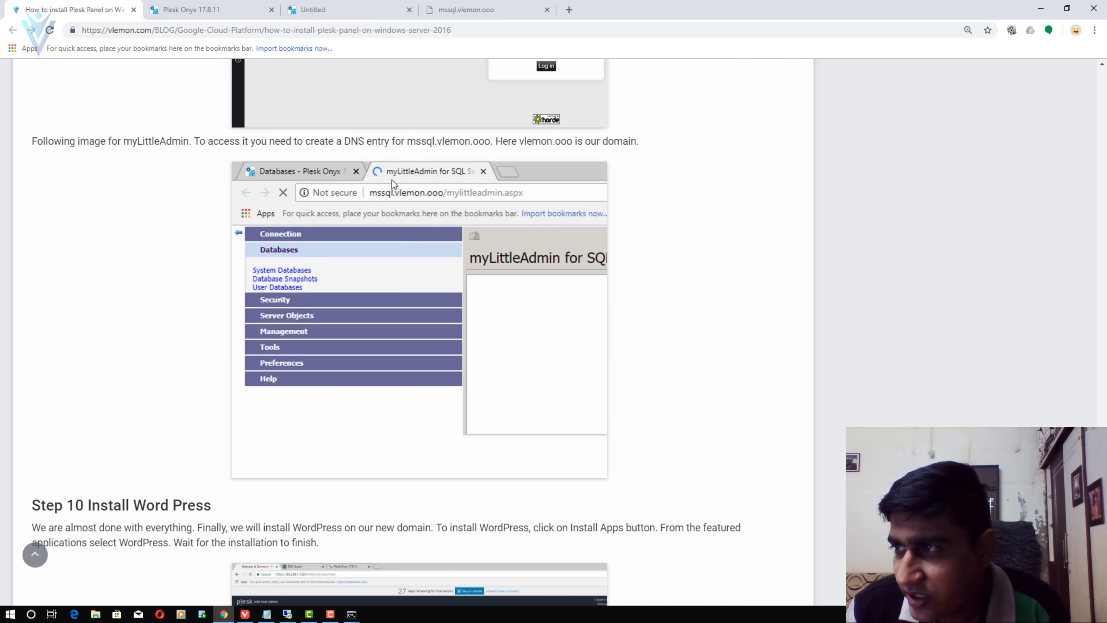
{"action": "left_click", "coordinate": [469, 8]}
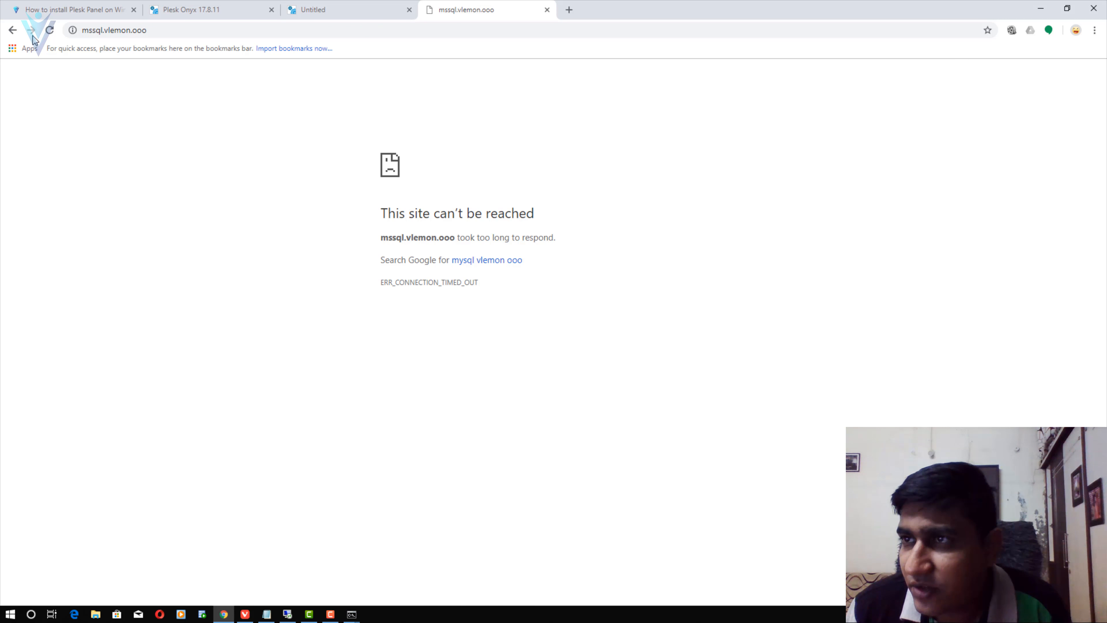
{"action": "left_click", "coordinate": [74, 10]}
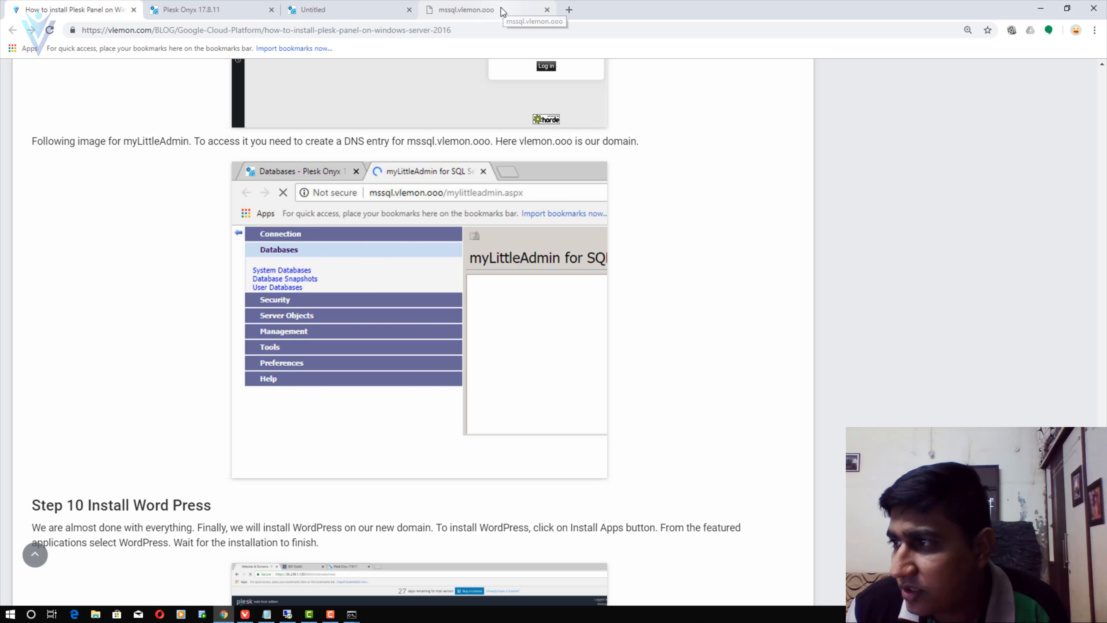
{"action": "left_click", "coordinate": [196, 9]}
{"action": "left_click", "coordinate": [97, 8]}
- Read the tutorial's Steps 10 and 11, then open Plesk's Websites & Domains page for vlemon.ooo
{"action": "scroll", "coordinate": [340, 345], "scroll_direction": "down", "scroll_amount": 8}
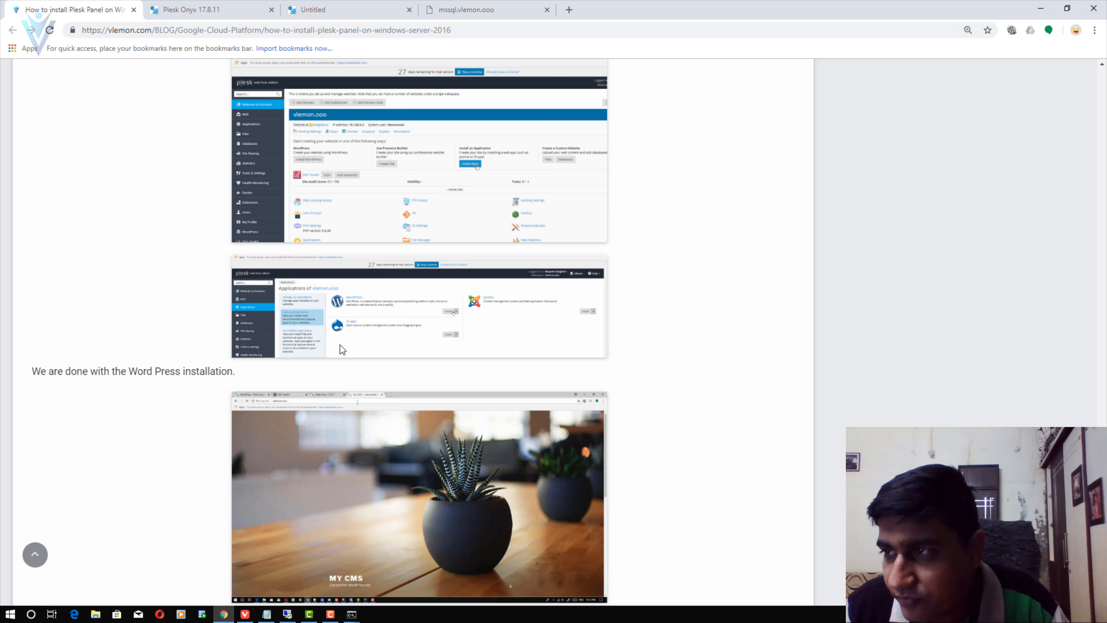
{"action": "scroll", "coordinate": [340, 345], "scroll_direction": "up", "scroll_amount": 4}
{"action": "scroll", "coordinate": [340, 349], "scroll_direction": "down", "scroll_amount": 2}
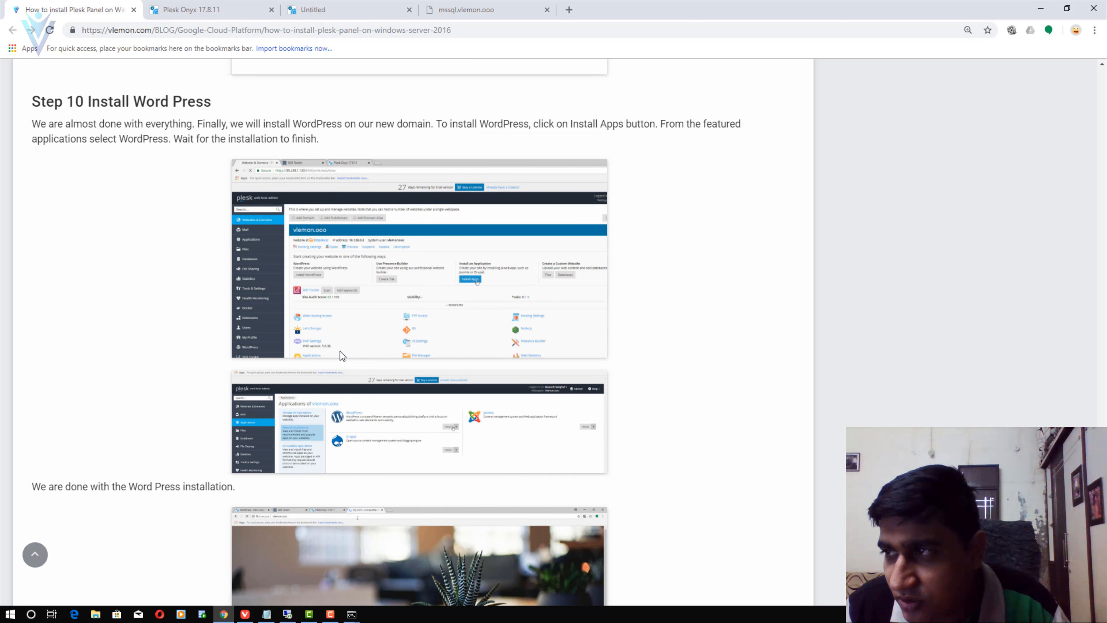
{"action": "scroll", "coordinate": [340, 351], "scroll_direction": "down", "scroll_amount": 6}
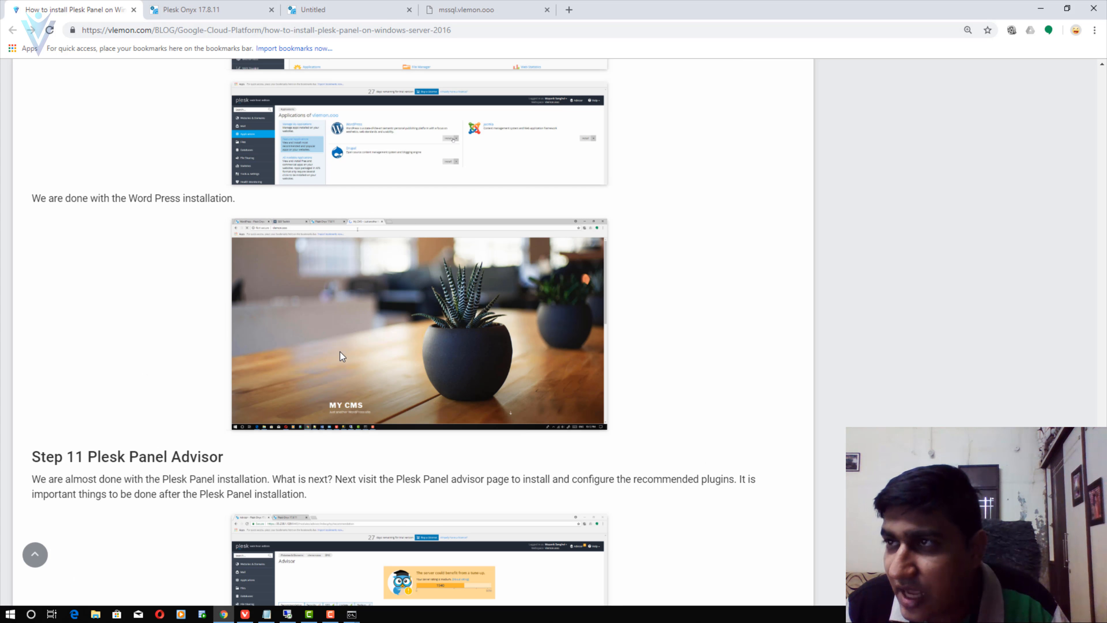
{"action": "left_click", "coordinate": [182, 7]}
{"action": "left_click", "coordinate": [60, 153]}
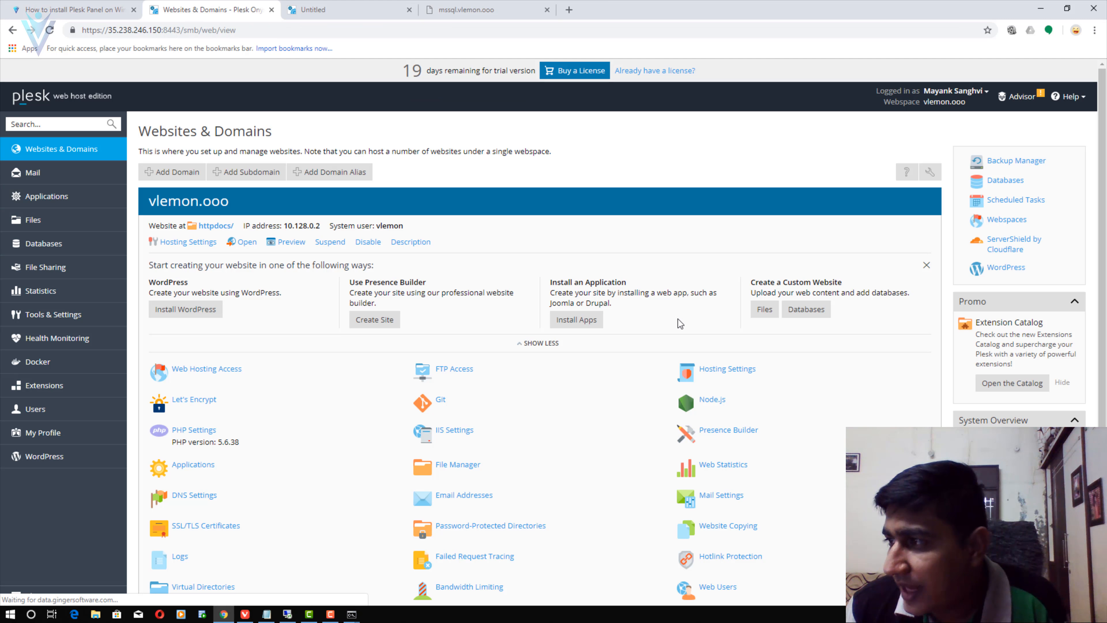
- Quick-install WordPress from Featured Applications on vlemon.ooo as the My CMS site
{"action": "left_click", "coordinate": [576, 322]}
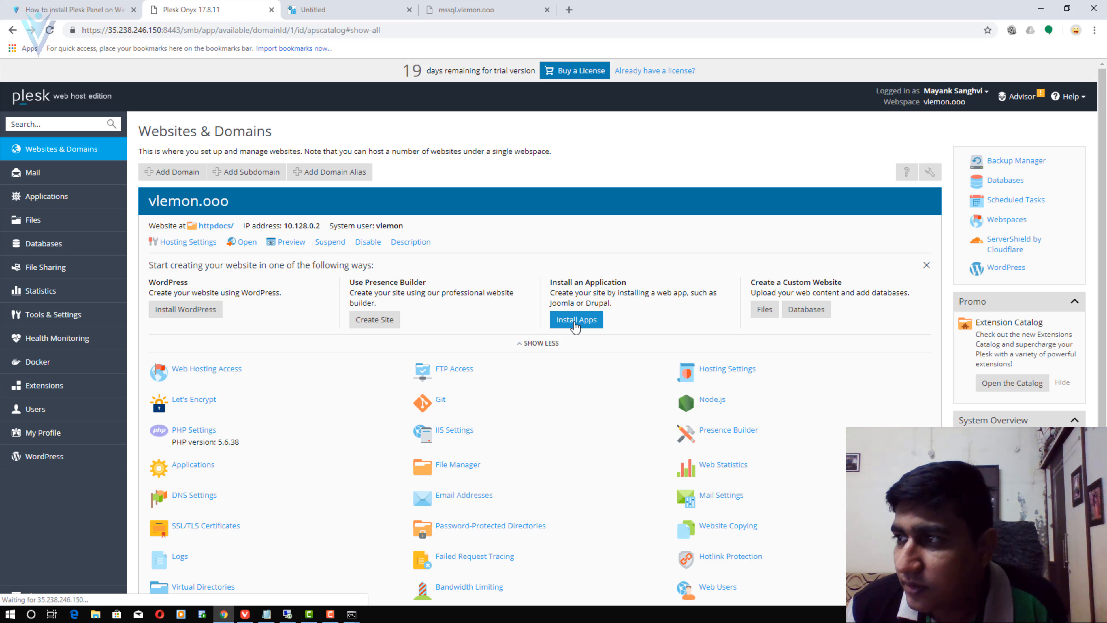
{"action": "left_click", "coordinate": [170, 212]}
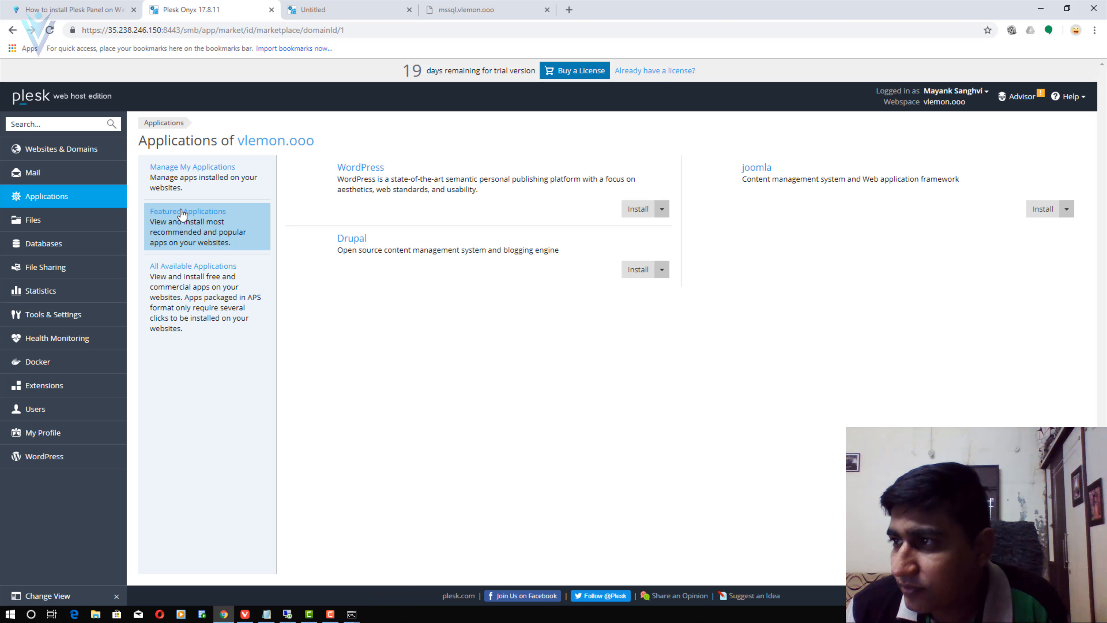
{"action": "left_click", "coordinate": [628, 212]}
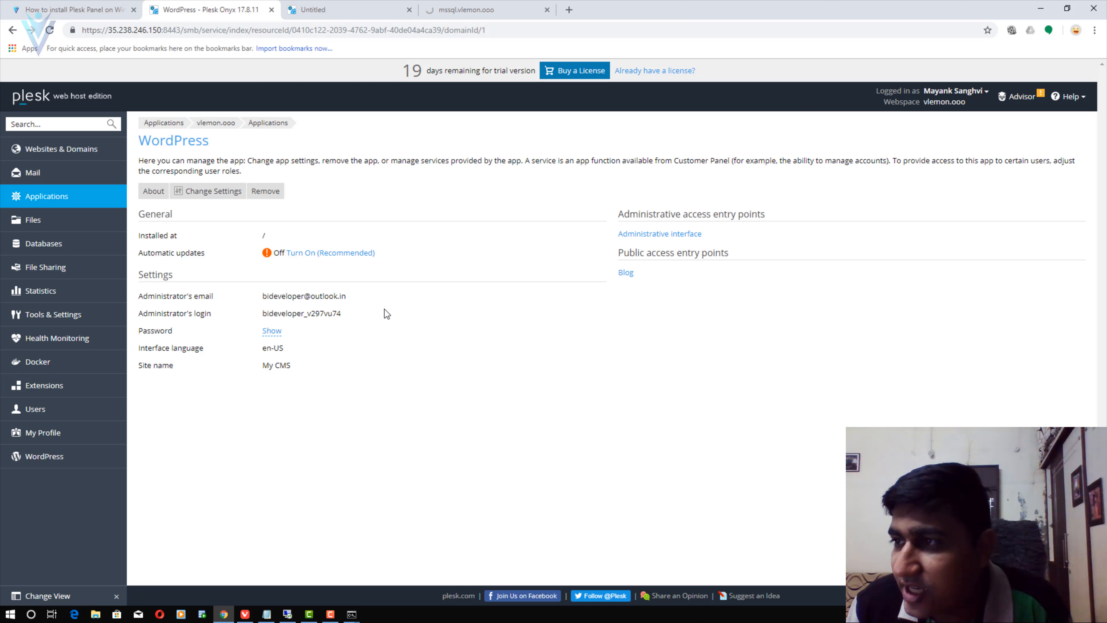
{"action": "left_click", "coordinate": [357, 6]}
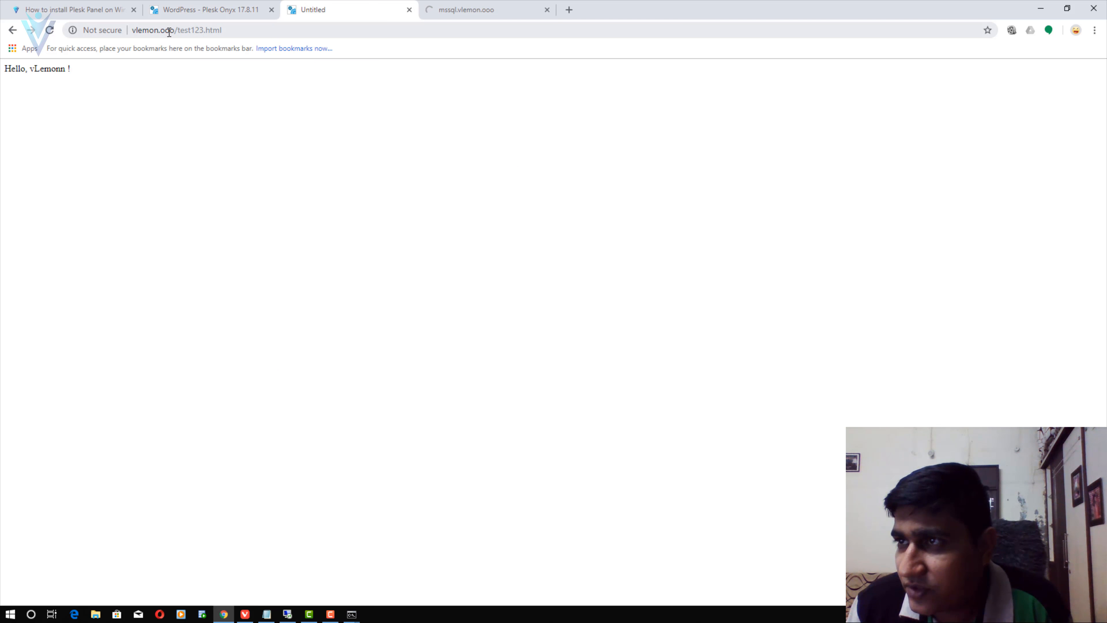
- Load vlemon.ooo without /test123.html to see the My CMS WordPress homepage
{"action": "left_click_drag", "start_coordinate": [176, 32], "coordinate": [338, 41]}
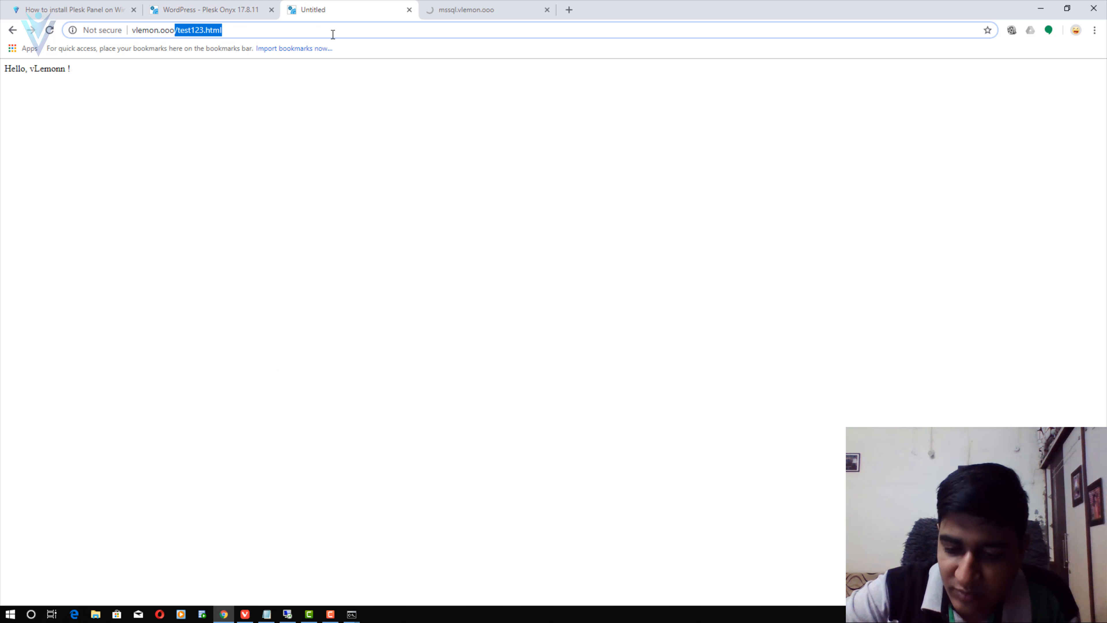
{"action": "key", "text": "BackSpace"}
{"action": "key", "text": "Return"}
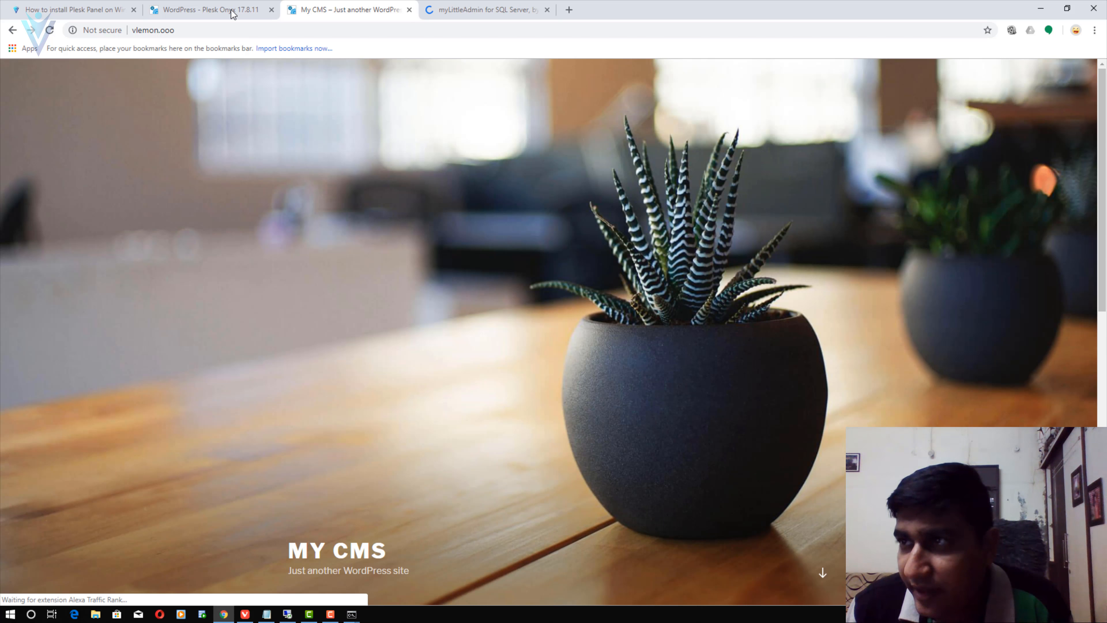
- Back in Plesk, open the Databases list showing wordpress_5
{"action": "left_click", "coordinate": [205, 10]}
{"action": "left_click", "coordinate": [72, 4]}
{"action": "left_click", "coordinate": [210, 9]}
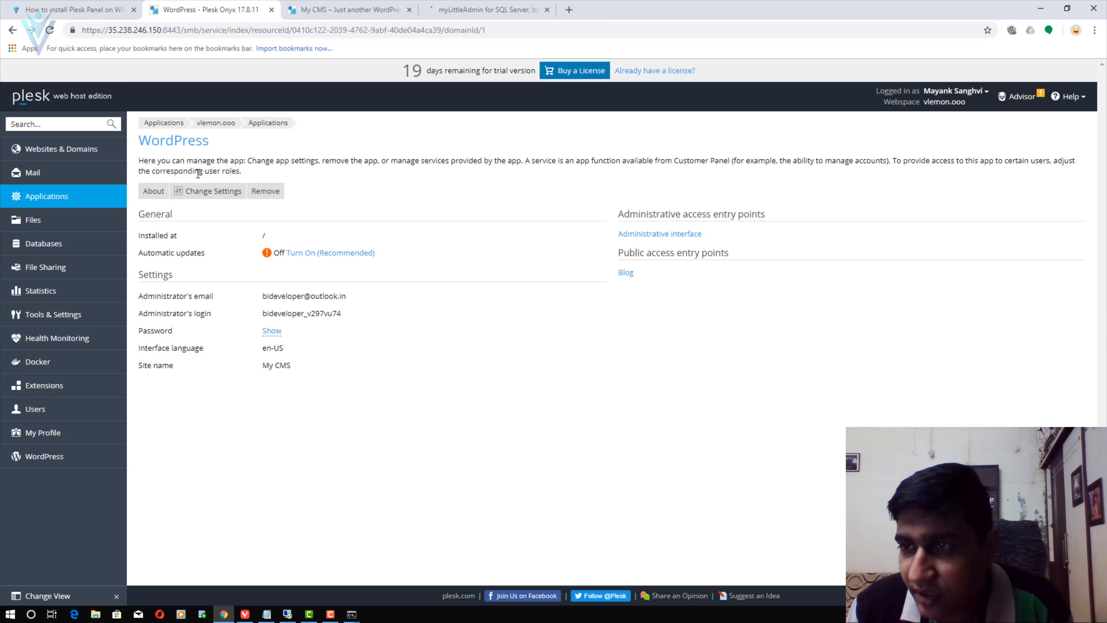
{"action": "left_click", "coordinate": [62, 244]}
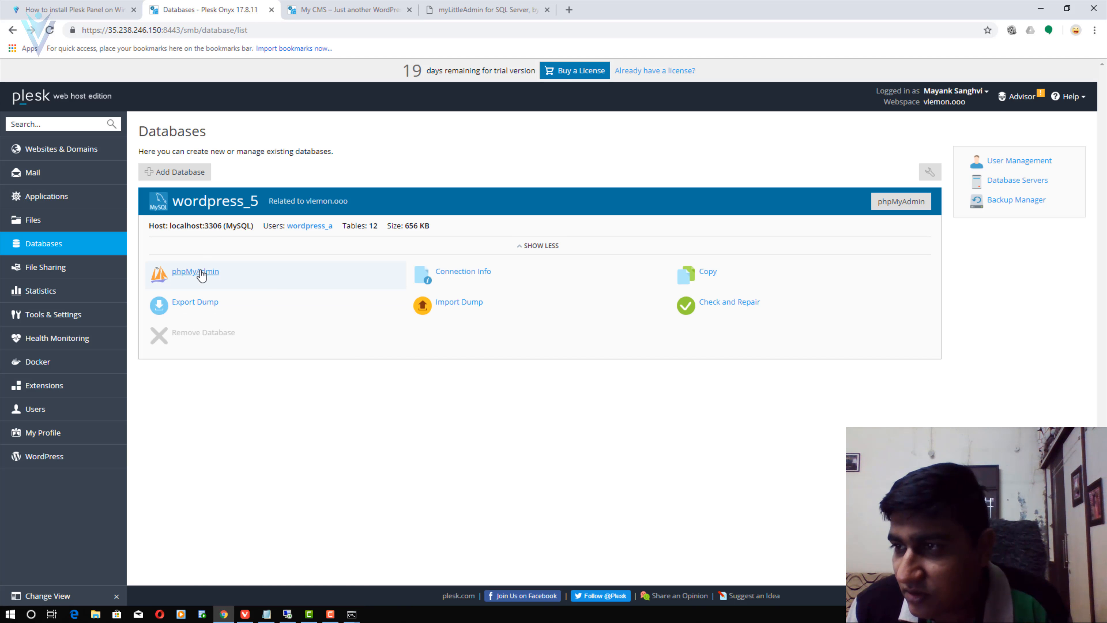
- Open wordpress_5 in phpMyAdmin in a new tab to review its 12 tables, then begin adding a database
{"action": "right_click", "coordinate": [203, 273]}
{"action": "left_click", "coordinate": [230, 279]}
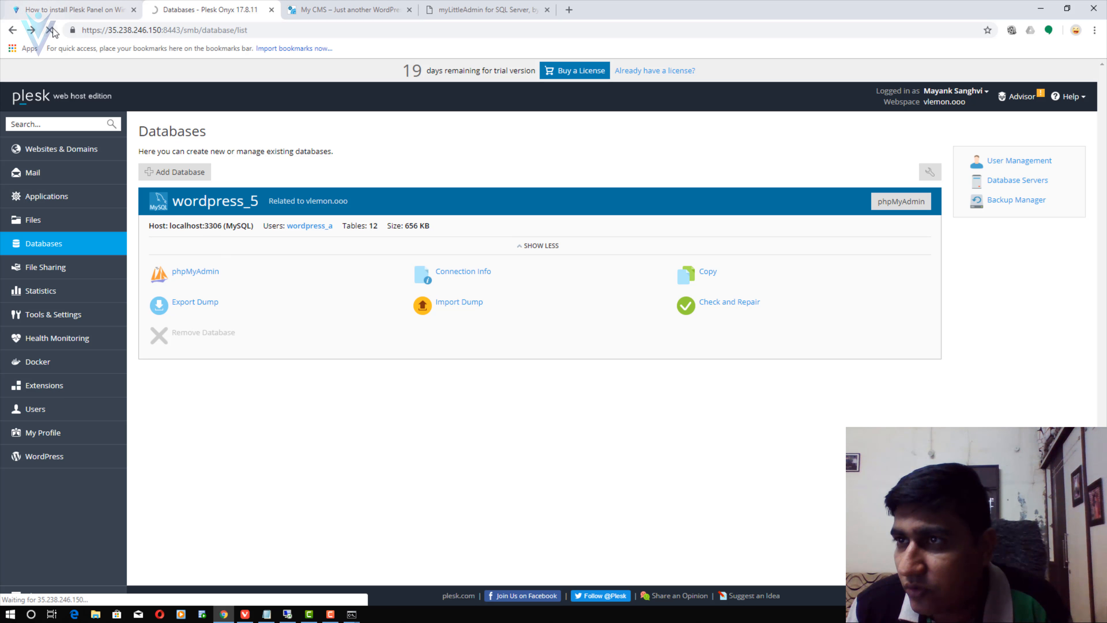
{"action": "right_click", "coordinate": [184, 271]}
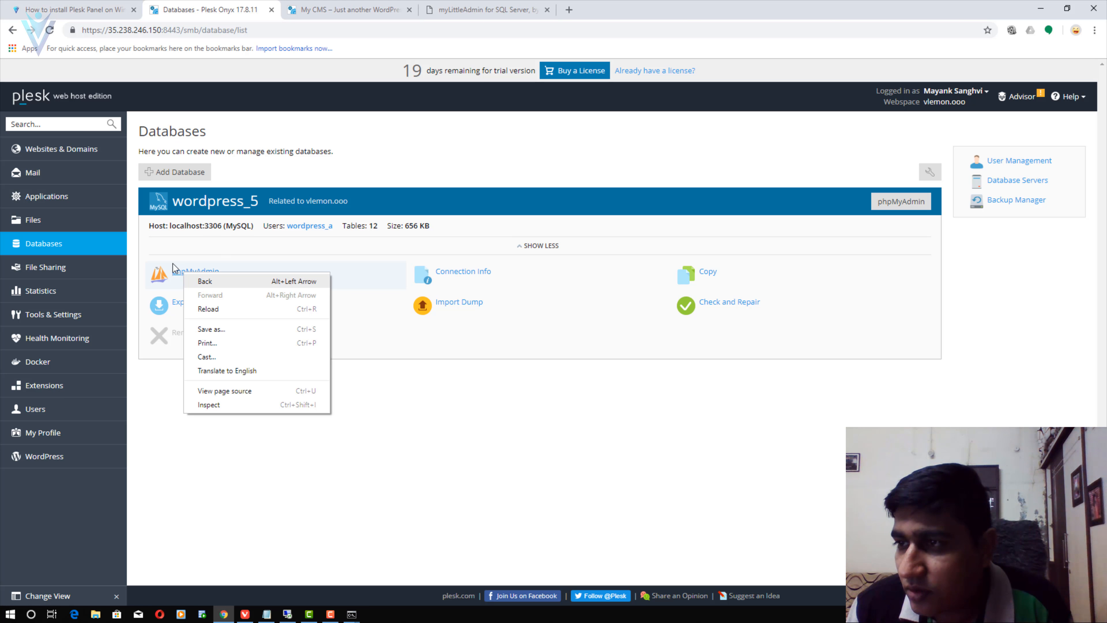
{"action": "left_click", "coordinate": [190, 271]}
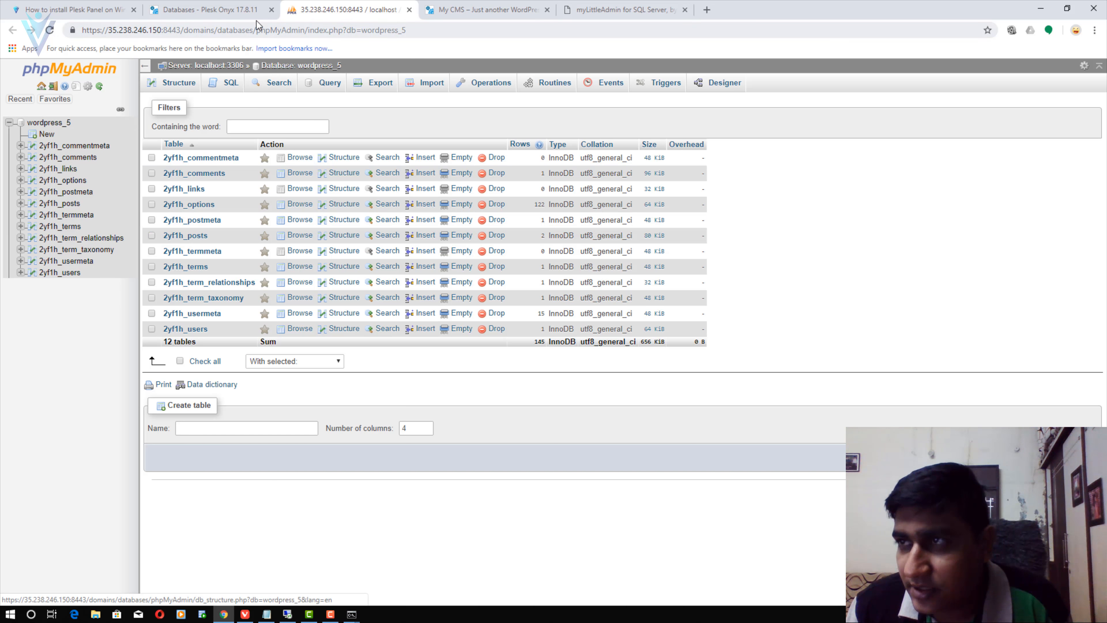
{"action": "left_click", "coordinate": [218, 10]}
{"action": "left_click", "coordinate": [171, 174]}
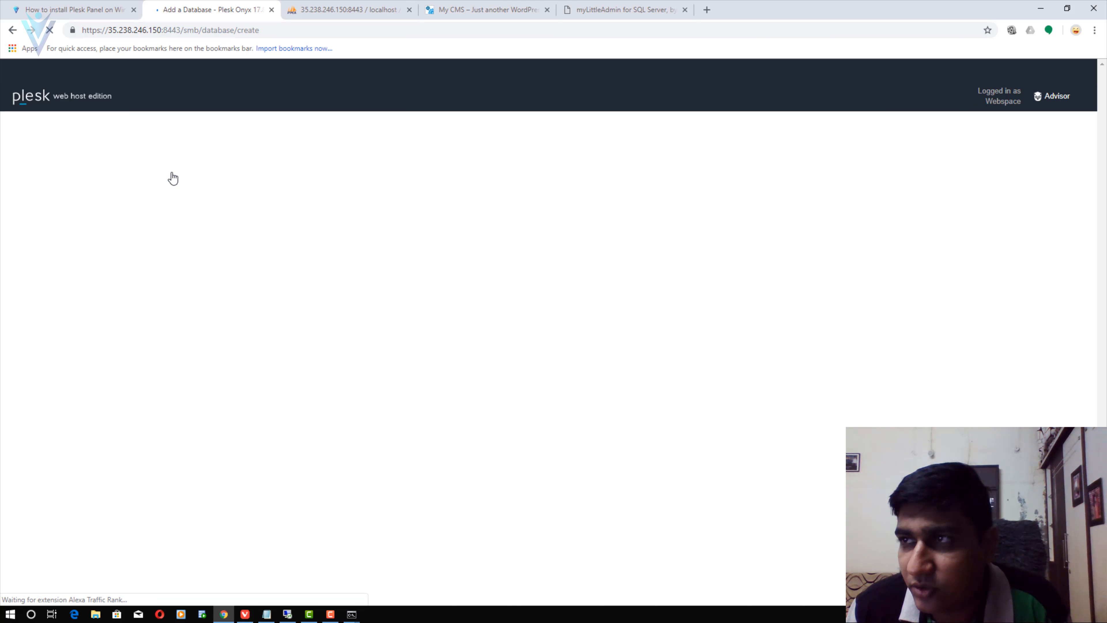
- Create MS SQL database 'test' on .\MSSQLSERVER2017 with user 'tes' and a generated strong password
{"action": "left_click", "coordinate": [325, 183]}
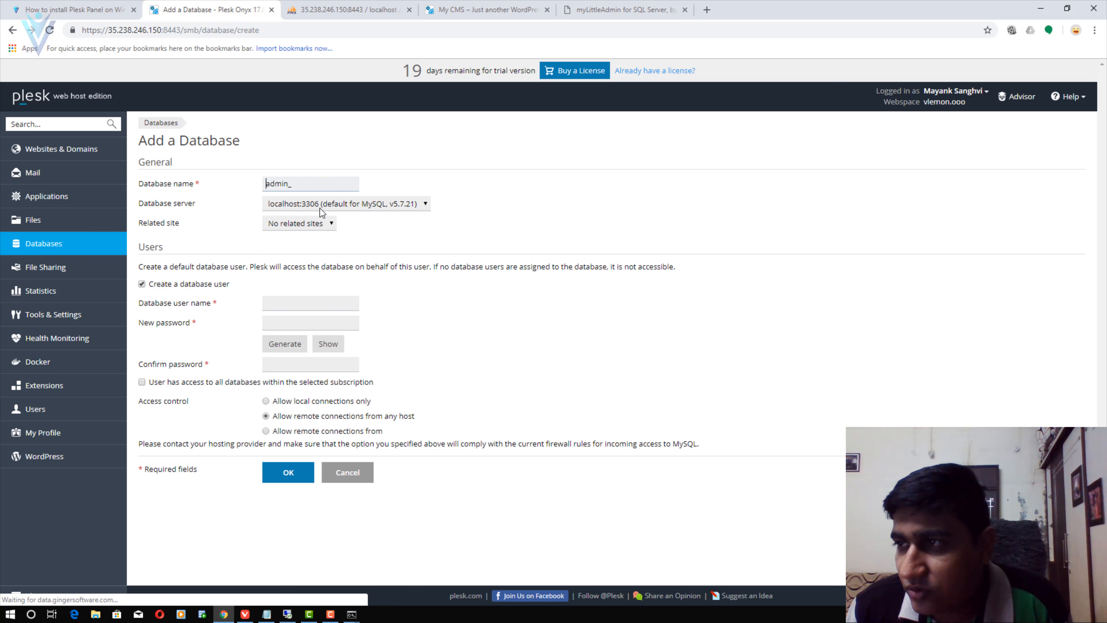
{"action": "left_click", "coordinate": [320, 205]}
{"action": "left_click", "coordinate": [316, 228]}
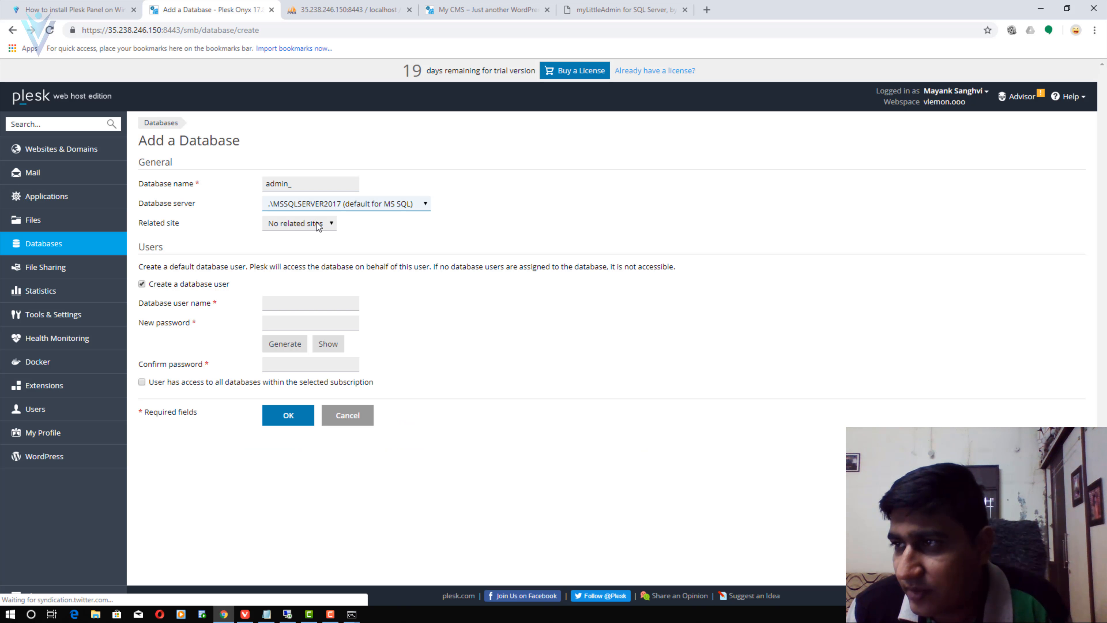
{"action": "key", "text": "shift+Tab"}
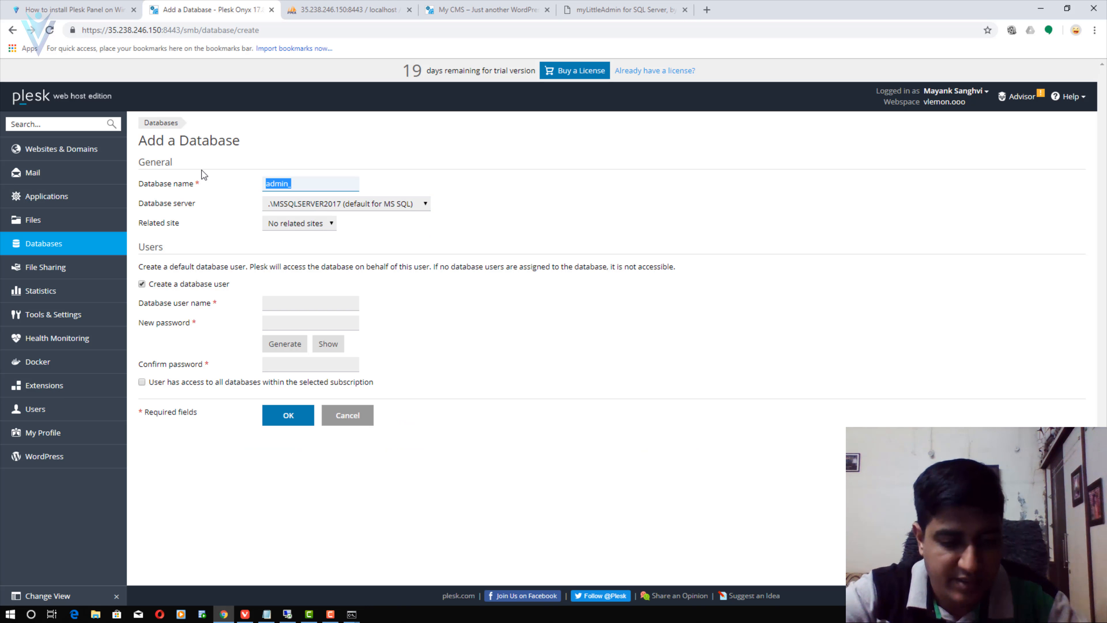
{"action": "type", "text": "test"}
{"action": "key", "text": "Tab"}
{"action": "key", "text": "Tab"}
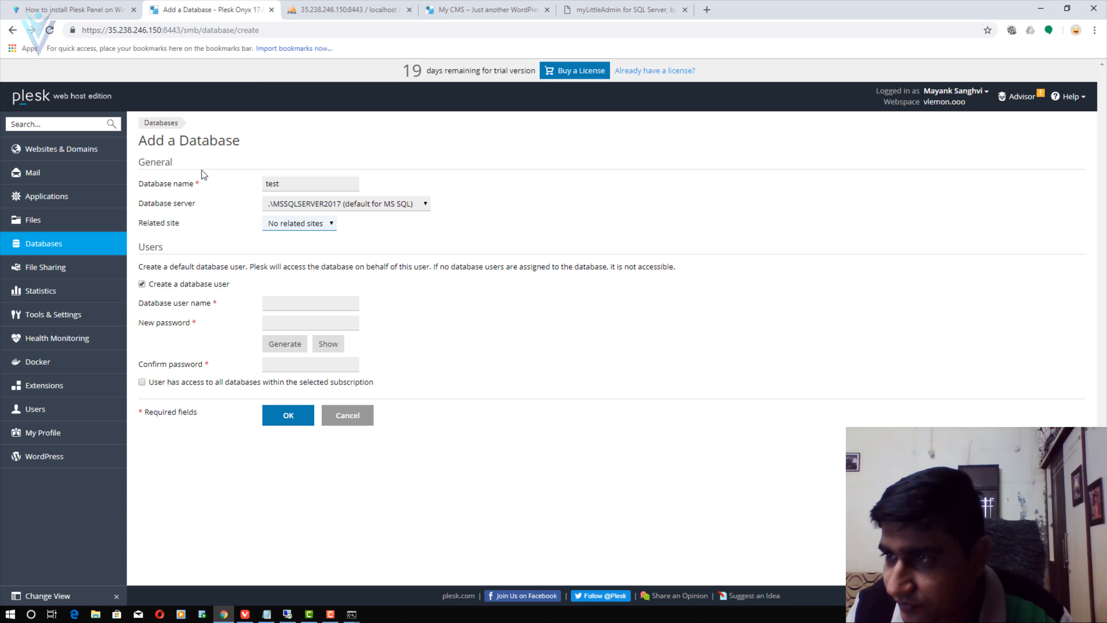
{"action": "left_click", "coordinate": [285, 344]}
{"action": "left_click", "coordinate": [327, 349]}
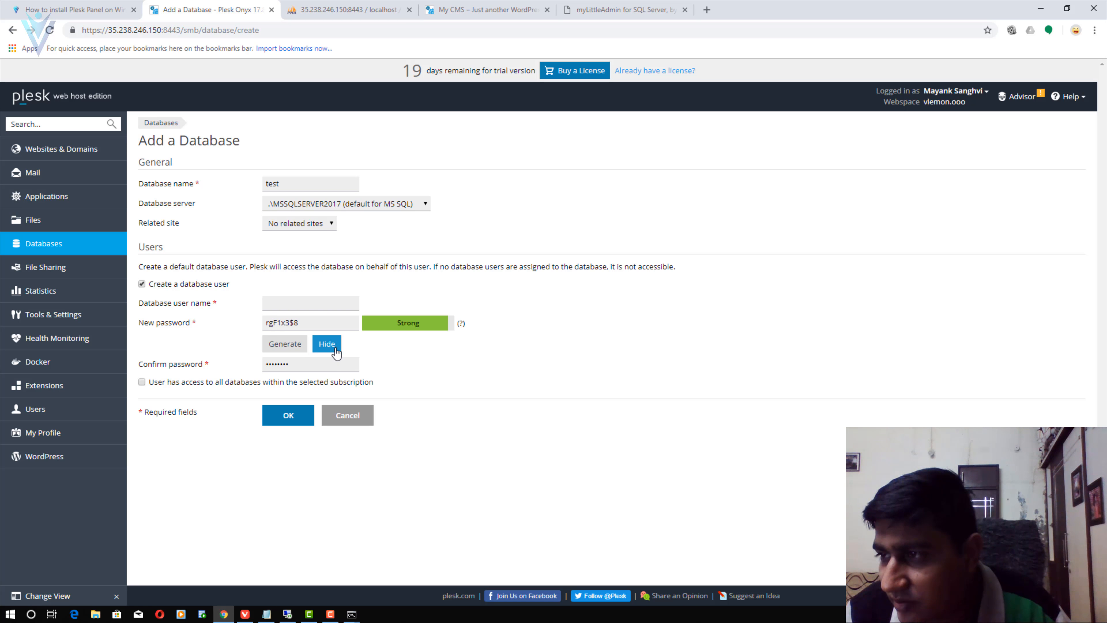
{"action": "left_click_drag", "start_coordinate": [297, 320], "coordinate": [217, 309]}
{"action": "left_click", "coordinate": [293, 303]}
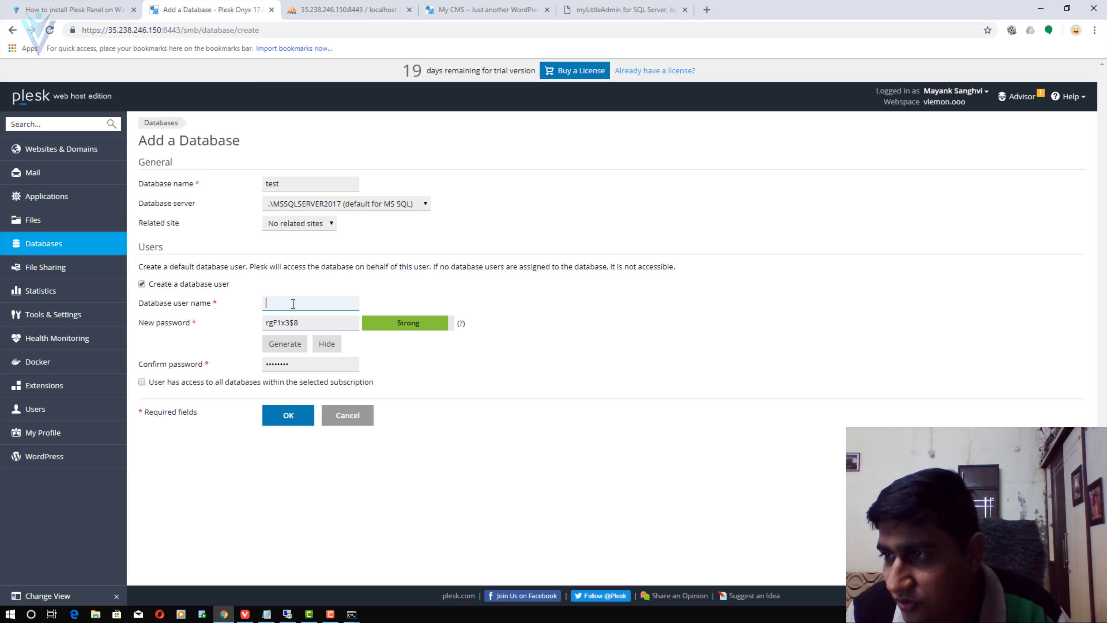
{"action": "type", "text": "testadmin"}
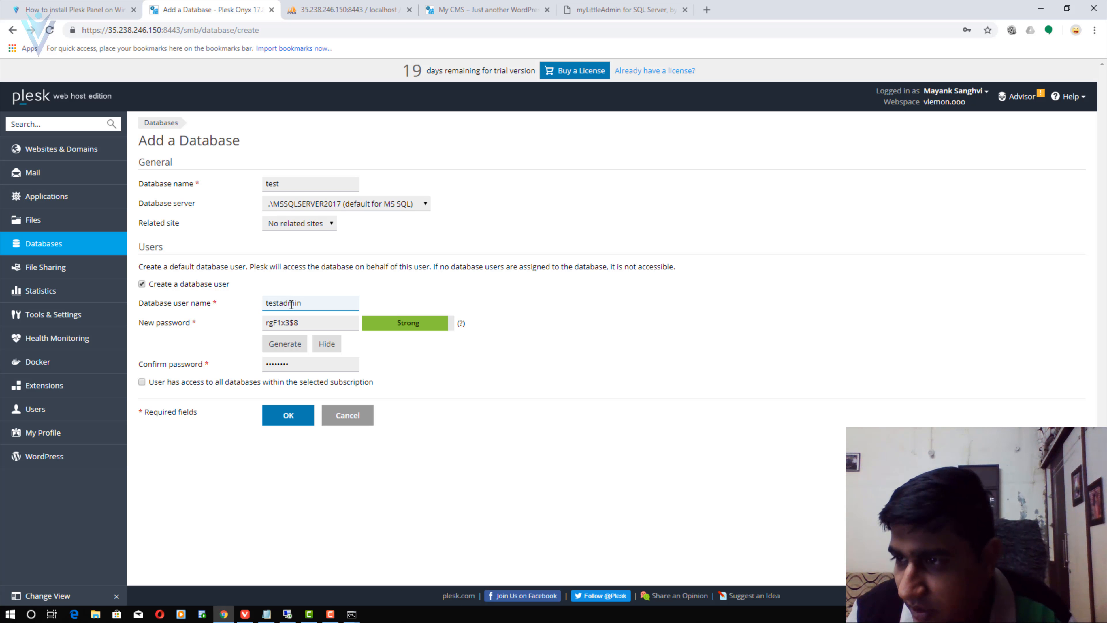
{"action": "key", "text": "Return"}
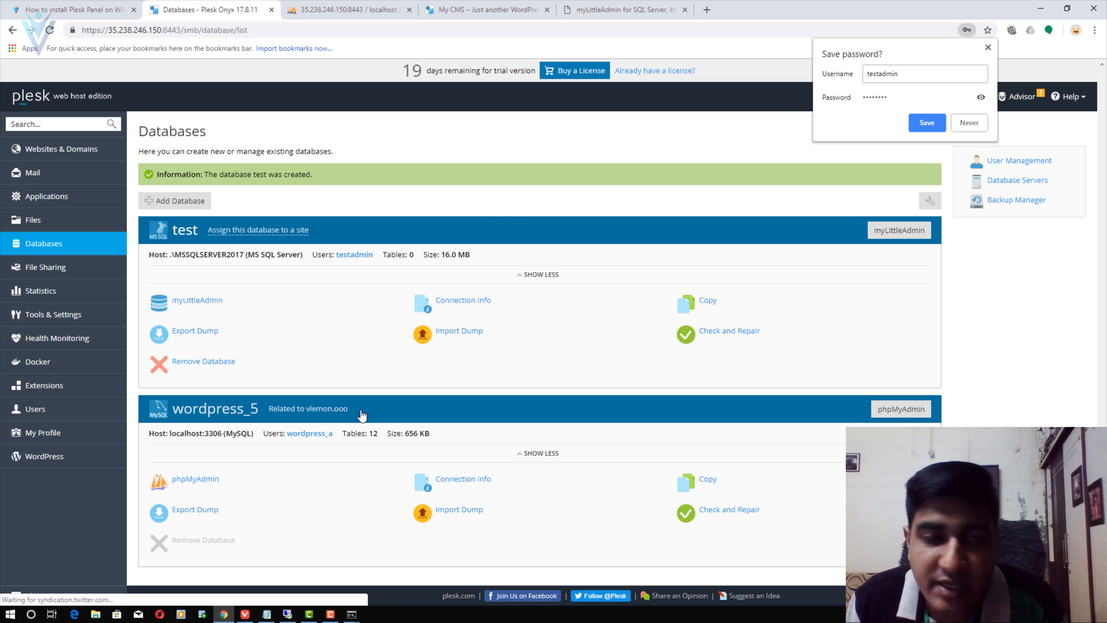
- Launch myLittleAdmin for the test database and switch to its tab
{"action": "left_click", "coordinate": [216, 303]}
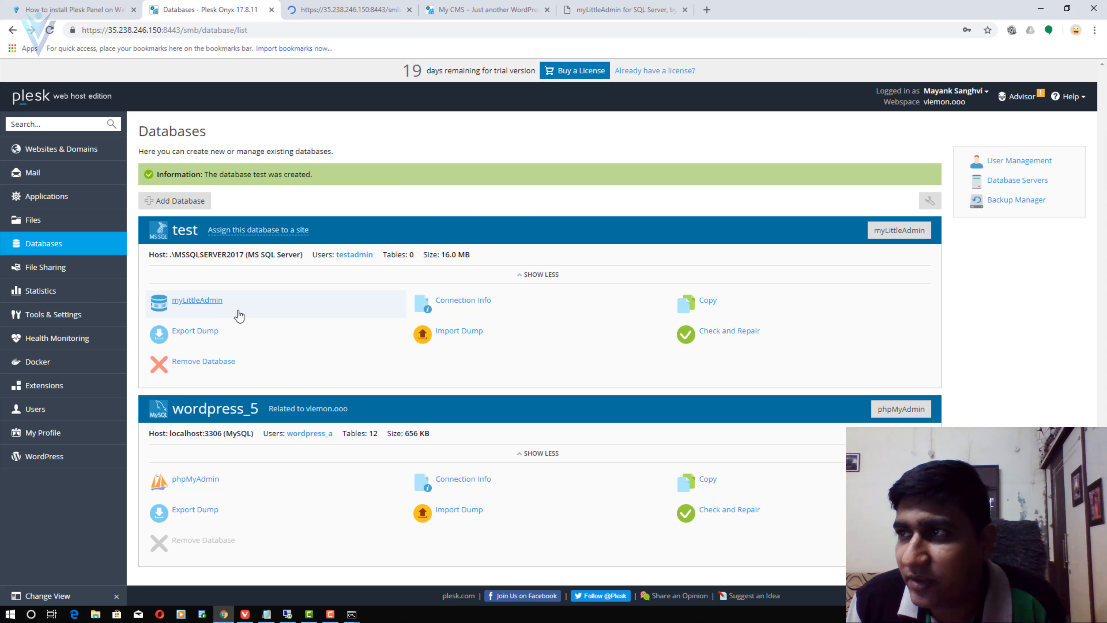
{"action": "left_click", "coordinate": [305, 11]}
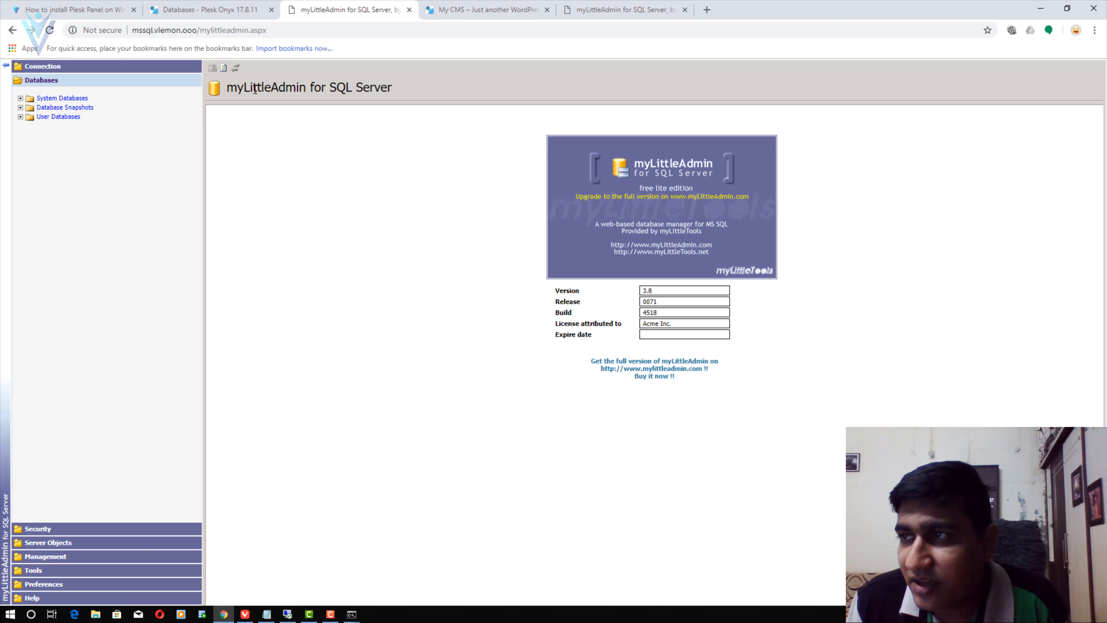
- Check myLittleAdmin's SQL Server login page, then return to the Plesk installation blog article
{"action": "left_click", "coordinate": [593, 10]}
{"action": "left_click", "coordinate": [484, 11]}
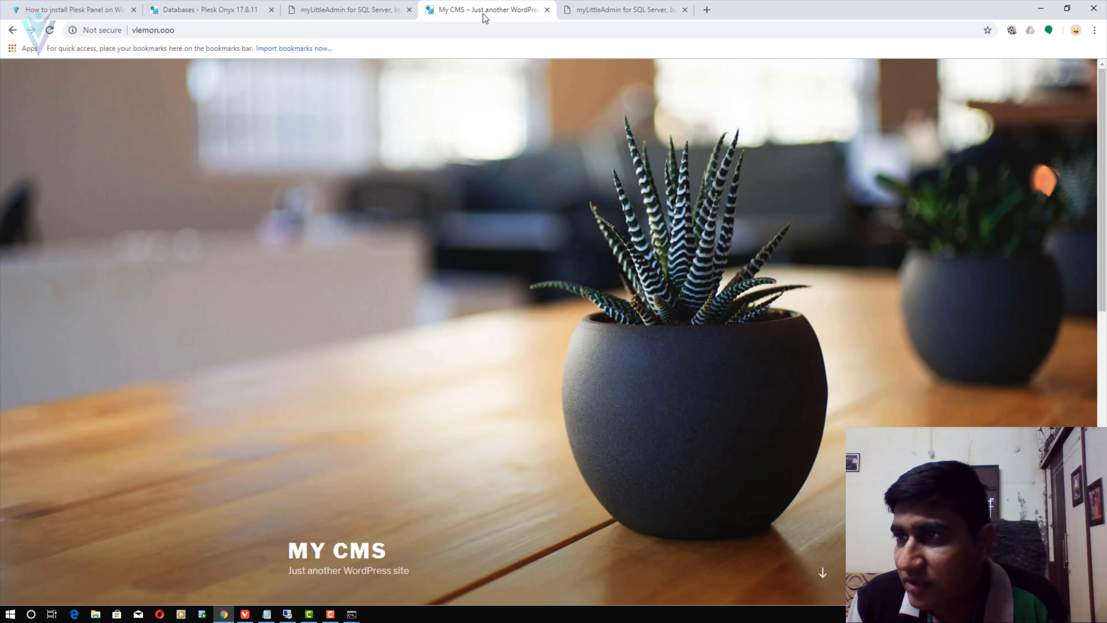
{"action": "left_click", "coordinate": [652, 5]}
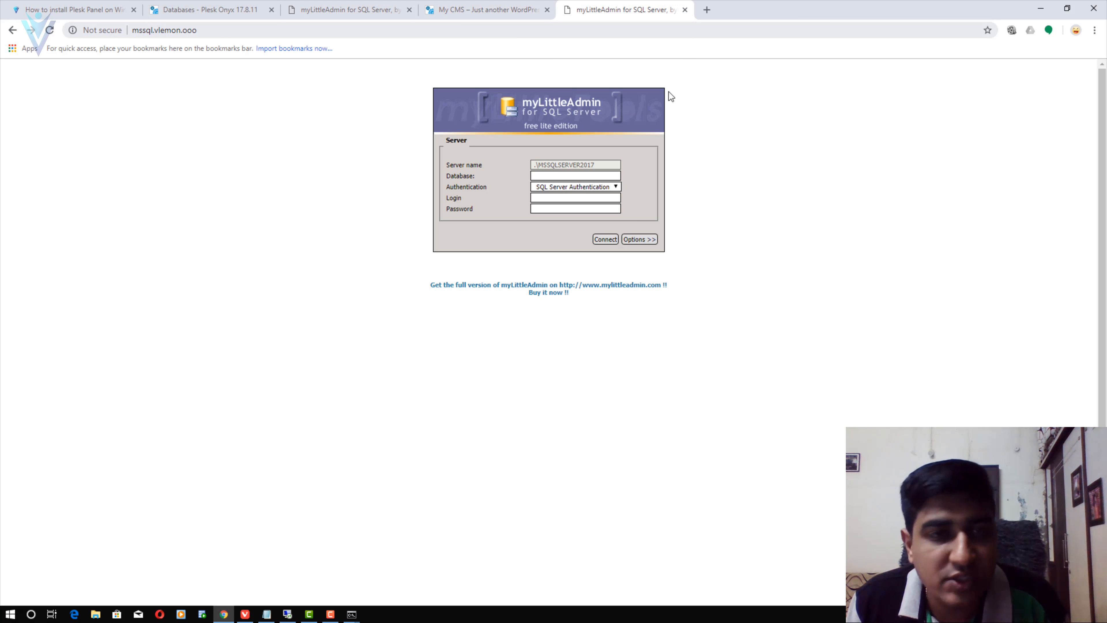
{"action": "left_click", "coordinate": [209, 9]}
{"action": "left_click", "coordinate": [344, 9]}
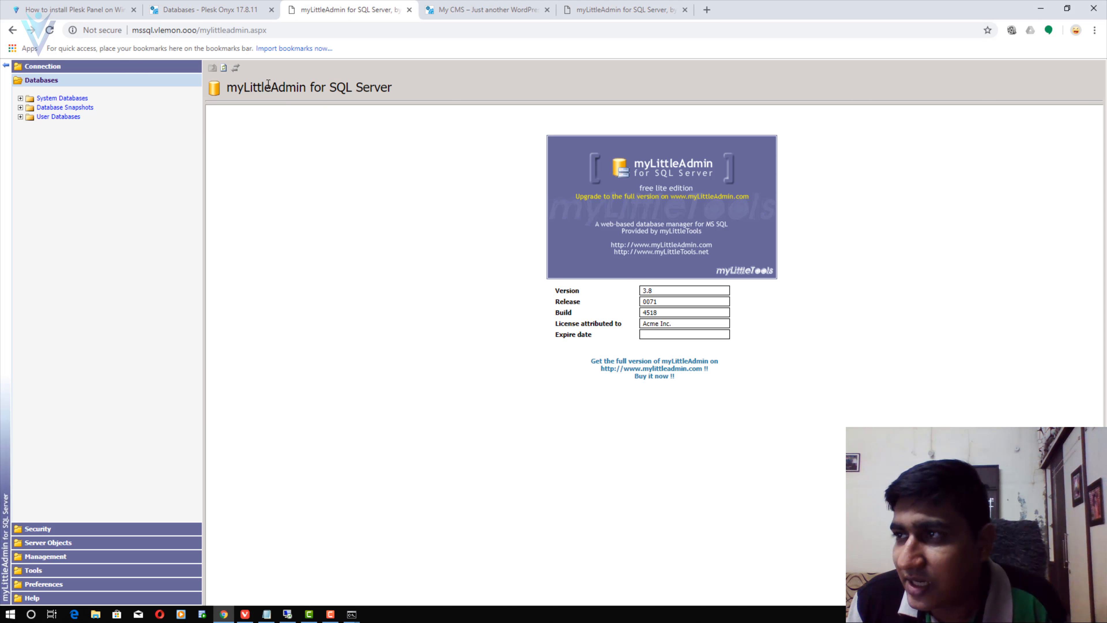
{"action": "left_click", "coordinate": [620, 10]}
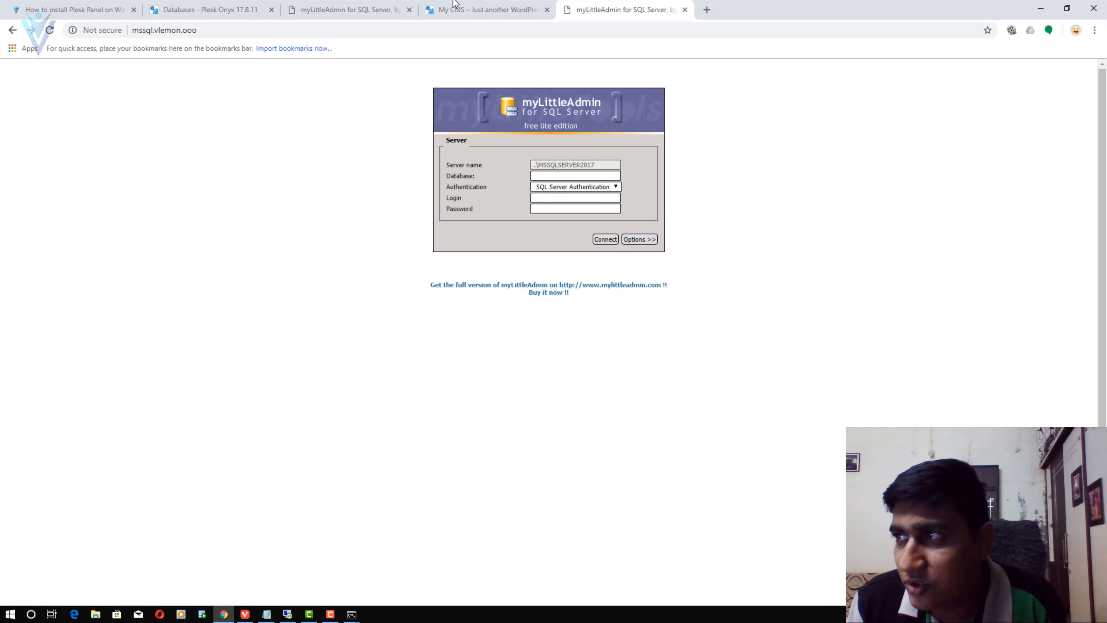
{"action": "left_click", "coordinate": [321, 12]}
{"action": "left_click", "coordinate": [61, 10]}
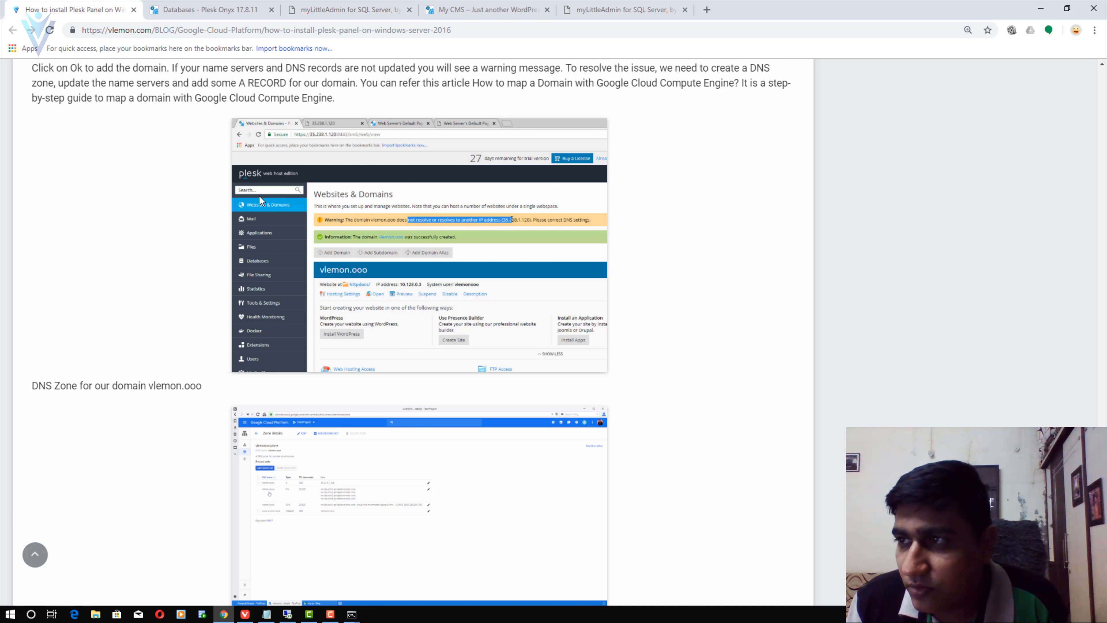
- Scroll the vlemon.com blog to the Step 9 Sub Domains section, then return to Plesk Databases
{"action": "scroll", "coordinate": [339, 407], "scroll_direction": "down", "scroll_amount": 7}
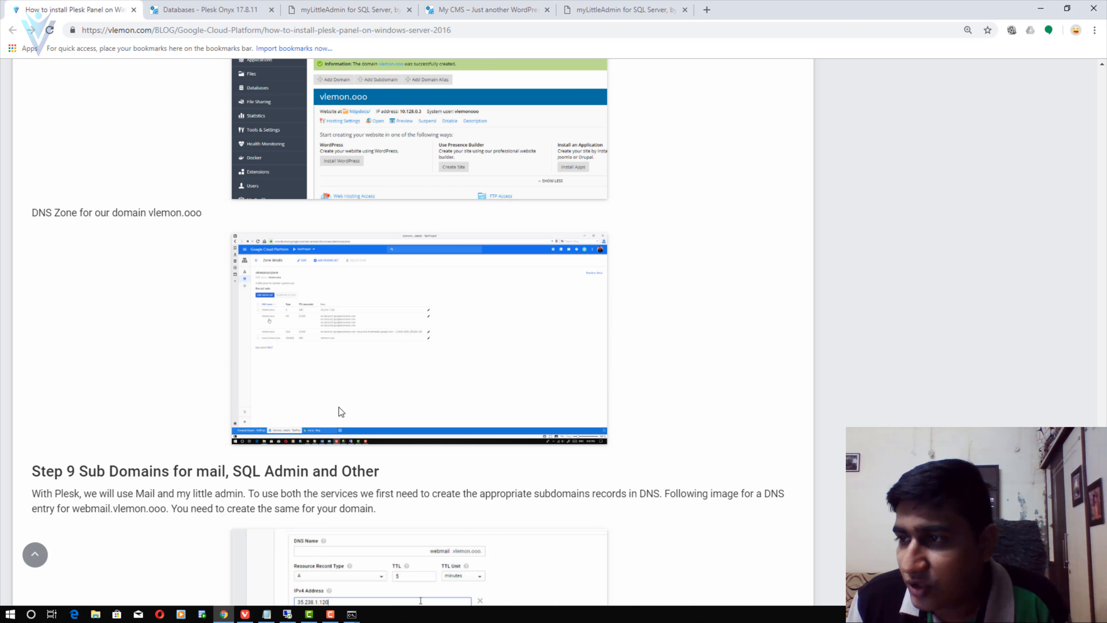
{"action": "scroll", "coordinate": [343, 407], "scroll_direction": "down", "scroll_amount": 5}
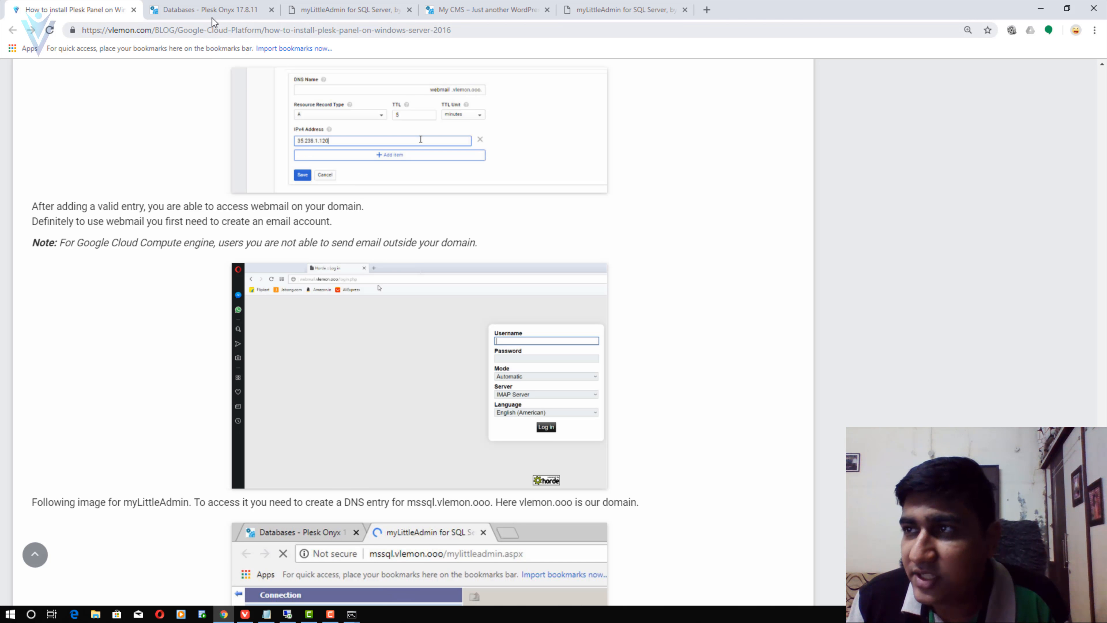
{"action": "left_click", "coordinate": [244, 10]}
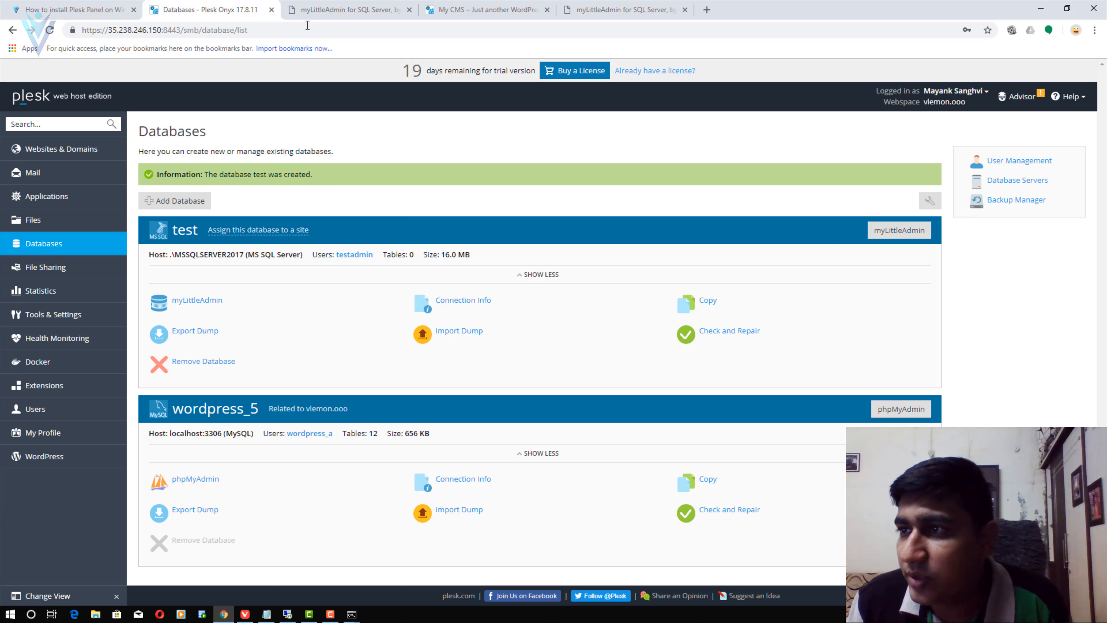
- In Advisor, schedule automatic backups, then choose Secure on the 'Plesk is not secured' SSL/TLS recommendation
{"action": "left_click", "coordinate": [1017, 106]}
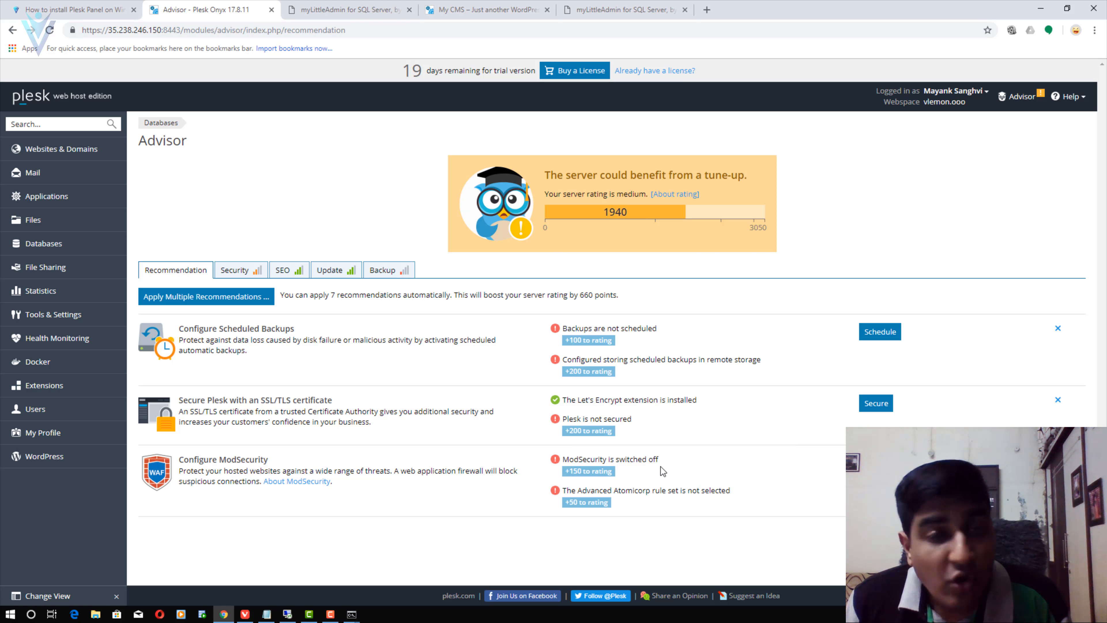
{"action": "left_click", "coordinate": [873, 335]}
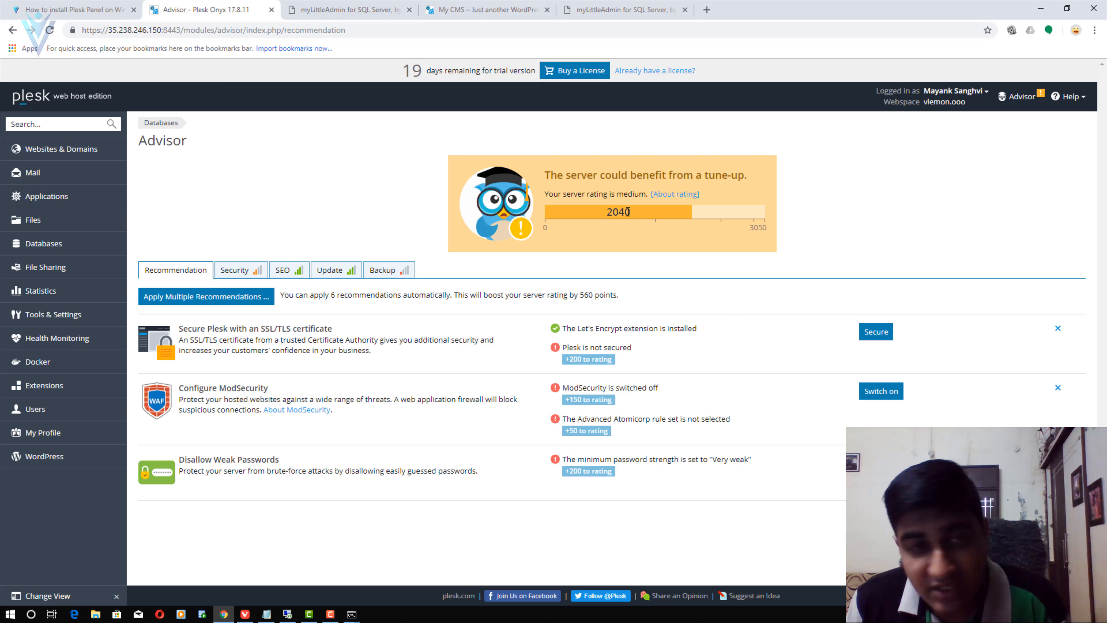
{"action": "left_click_drag", "start_coordinate": [188, 330], "coordinate": [340, 332]}
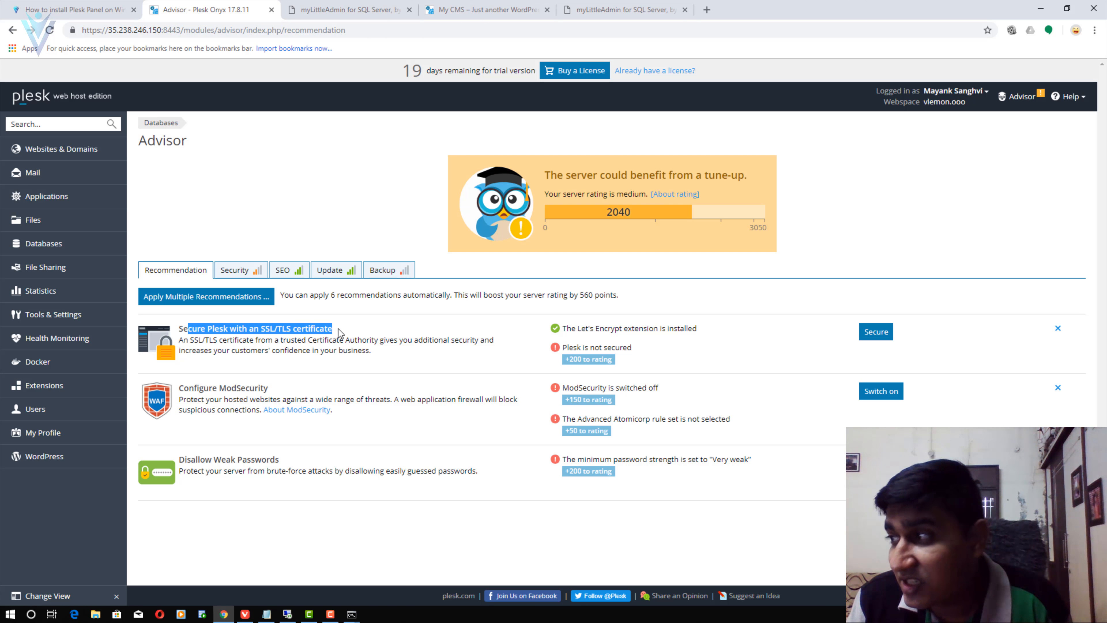
{"action": "left_click_drag", "start_coordinate": [573, 331], "coordinate": [684, 331]}
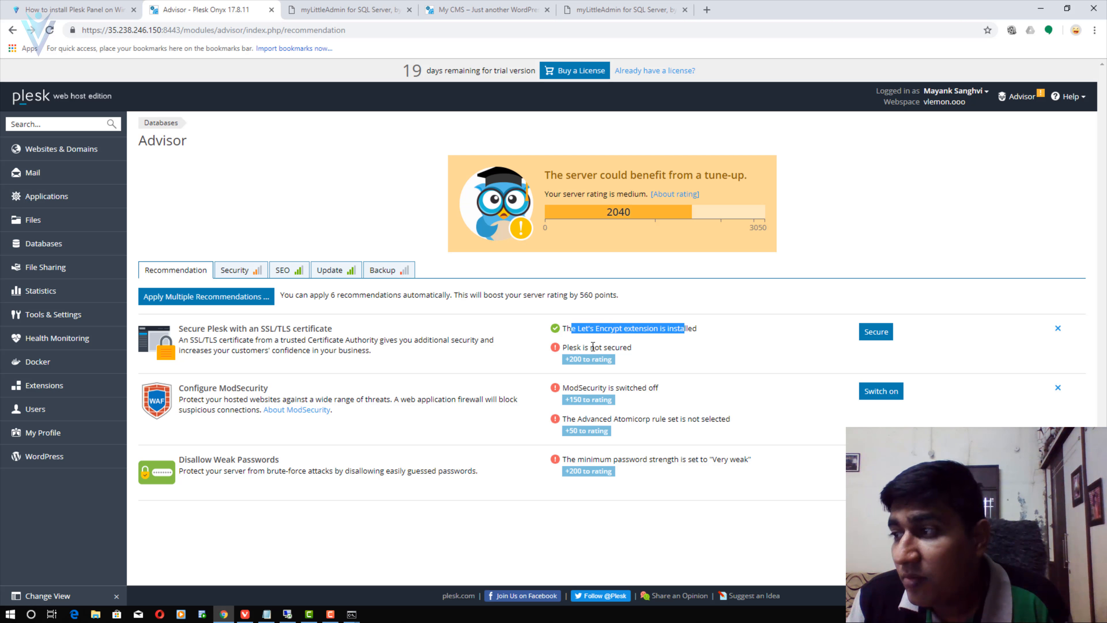
{"action": "left_click_drag", "start_coordinate": [579, 348], "coordinate": [631, 349]}
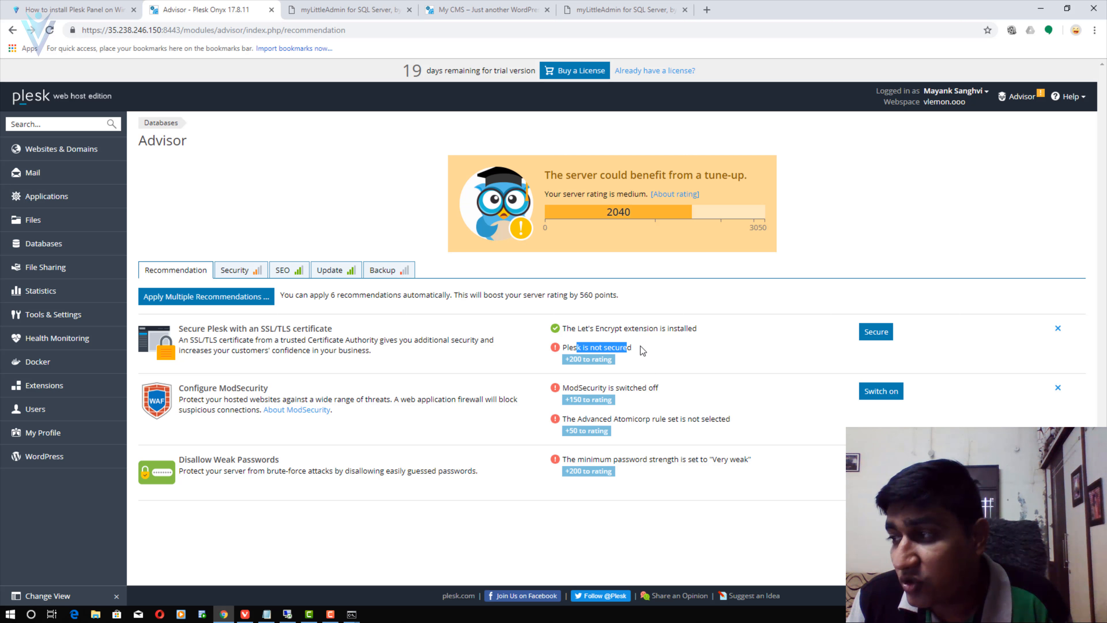
{"action": "left_click_drag", "start_coordinate": [566, 346], "coordinate": [626, 349]}
{"action": "left_click", "coordinate": [871, 331]}
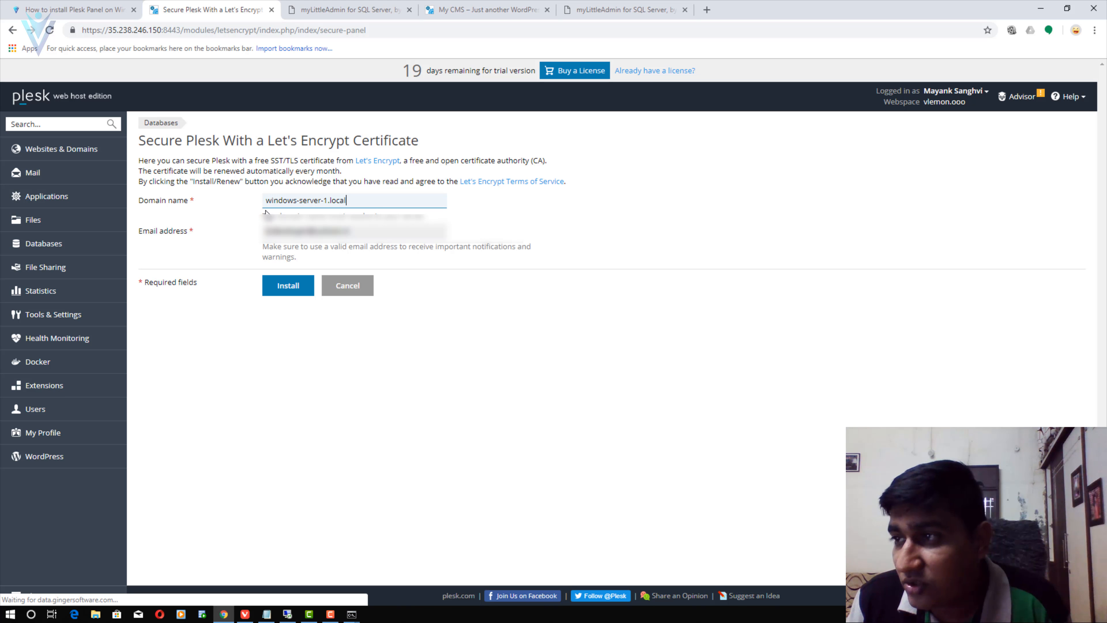
- Install a Let's Encrypt certificate for vlemon.ooo on the Plesk panel and go back to Advisor
{"action": "type", "text": "vle"}
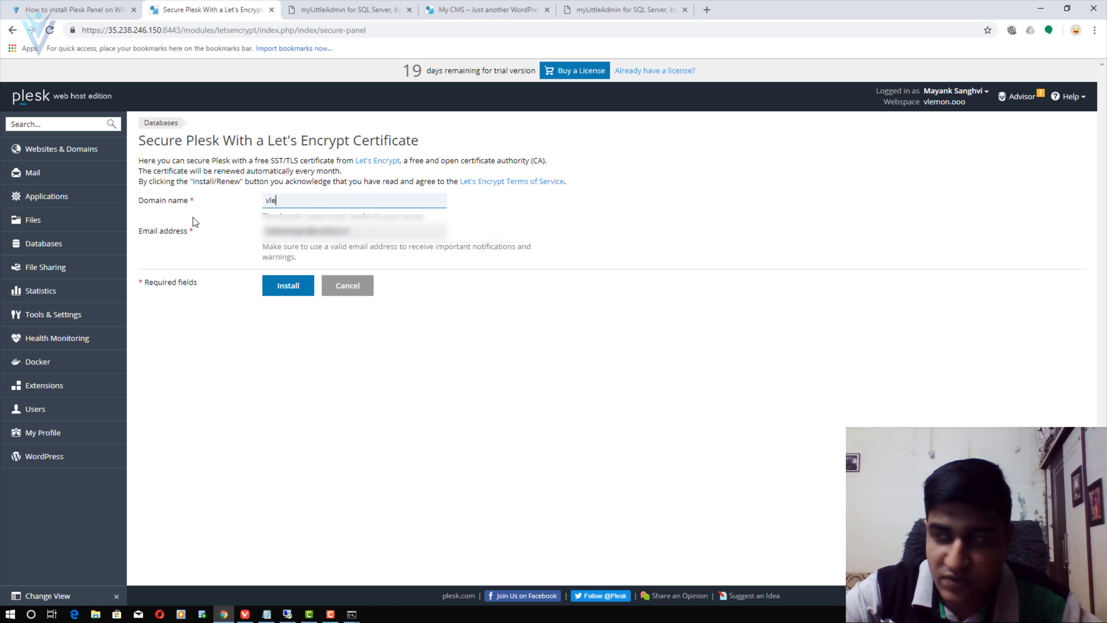
{"action": "type", "text": "mon.ooo"}
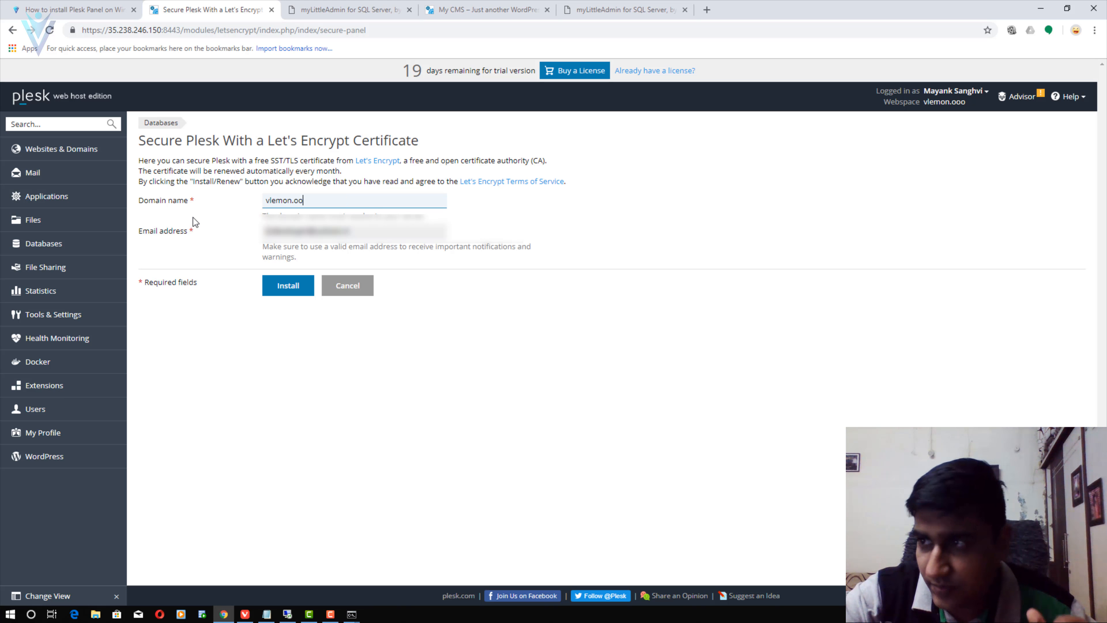
{"action": "left_click", "coordinate": [291, 286]}
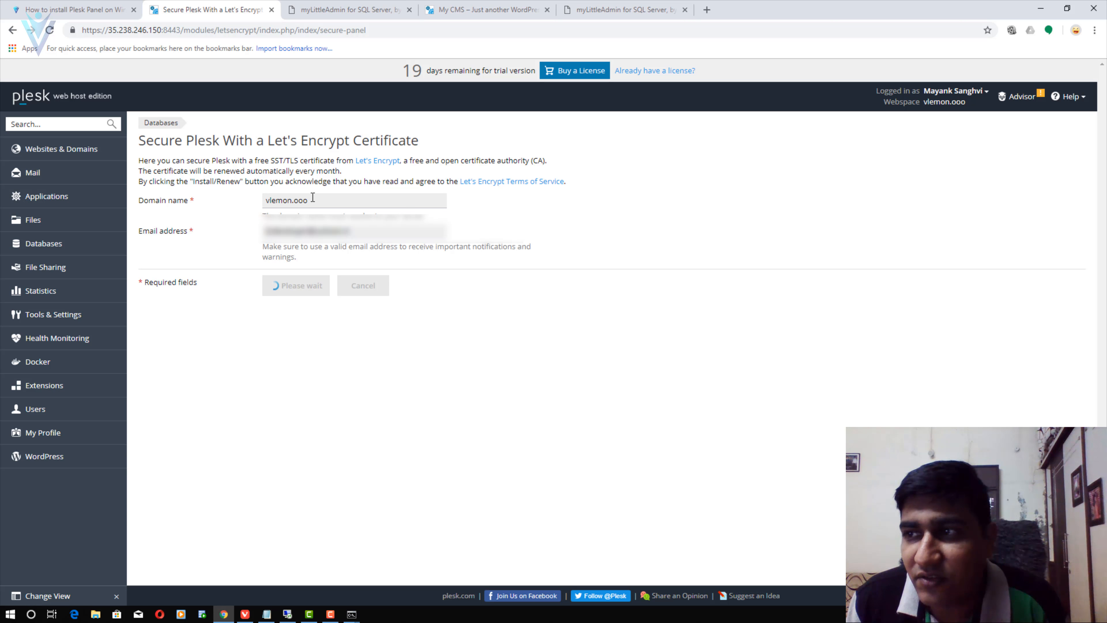
{"action": "left_click_drag", "start_coordinate": [313, 198], "coordinate": [242, 202]}
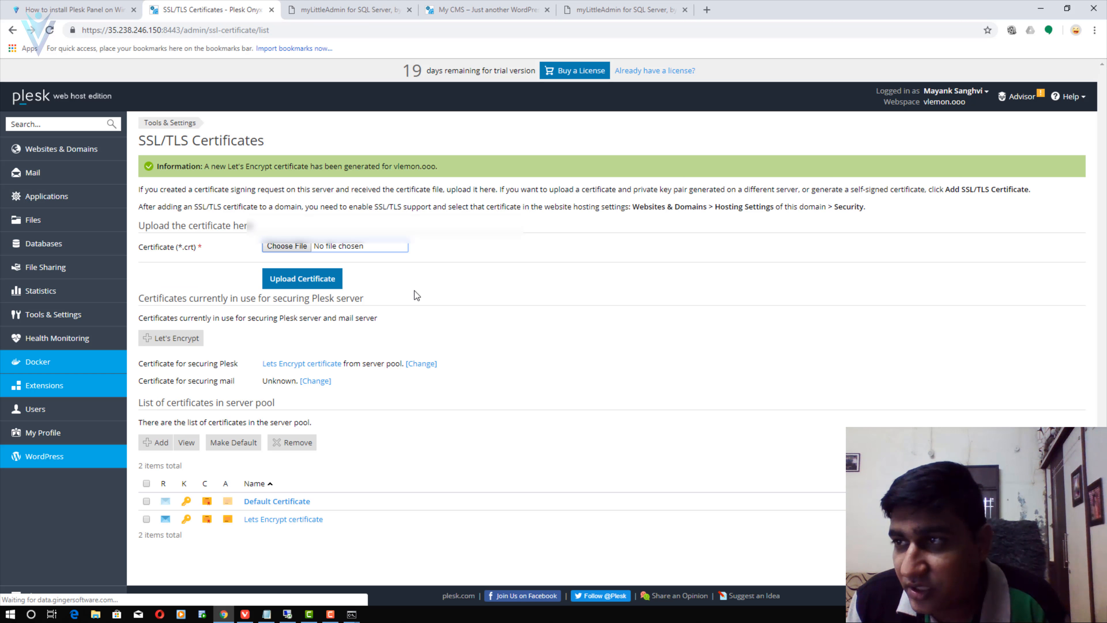
{"action": "left_click_drag", "start_coordinate": [240, 166], "coordinate": [446, 168]}
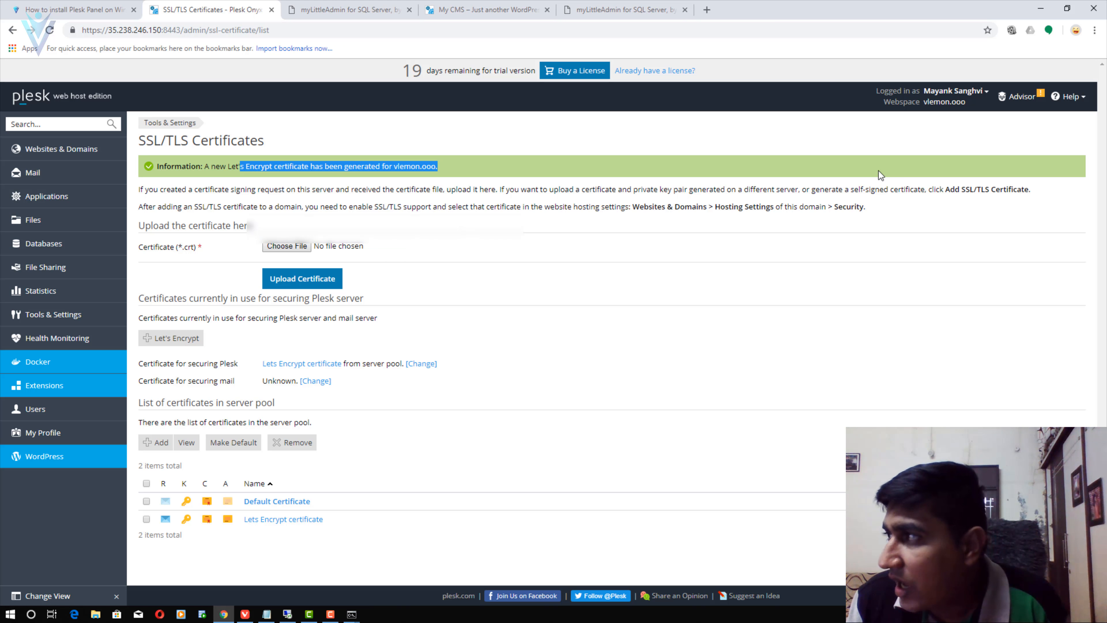
{"action": "left_click", "coordinate": [1014, 101]}
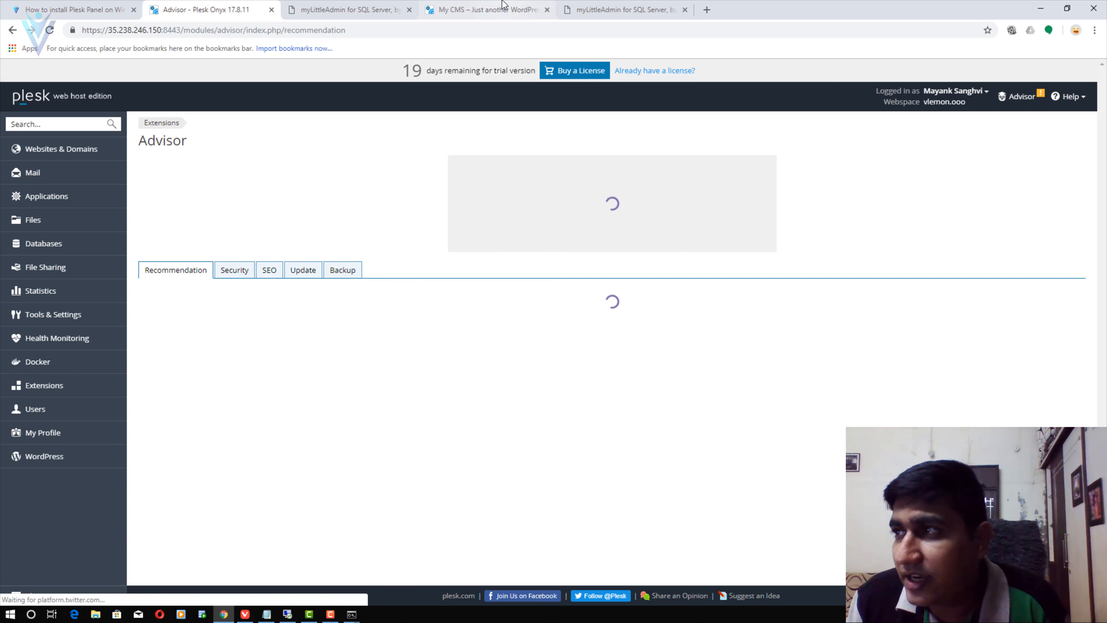
- Reload the vlemon.ooo WordPress site to confirm it loads over https, then return to Advisor
{"action": "left_click", "coordinate": [505, 6]}
{"action": "left_click", "coordinate": [180, 30]}
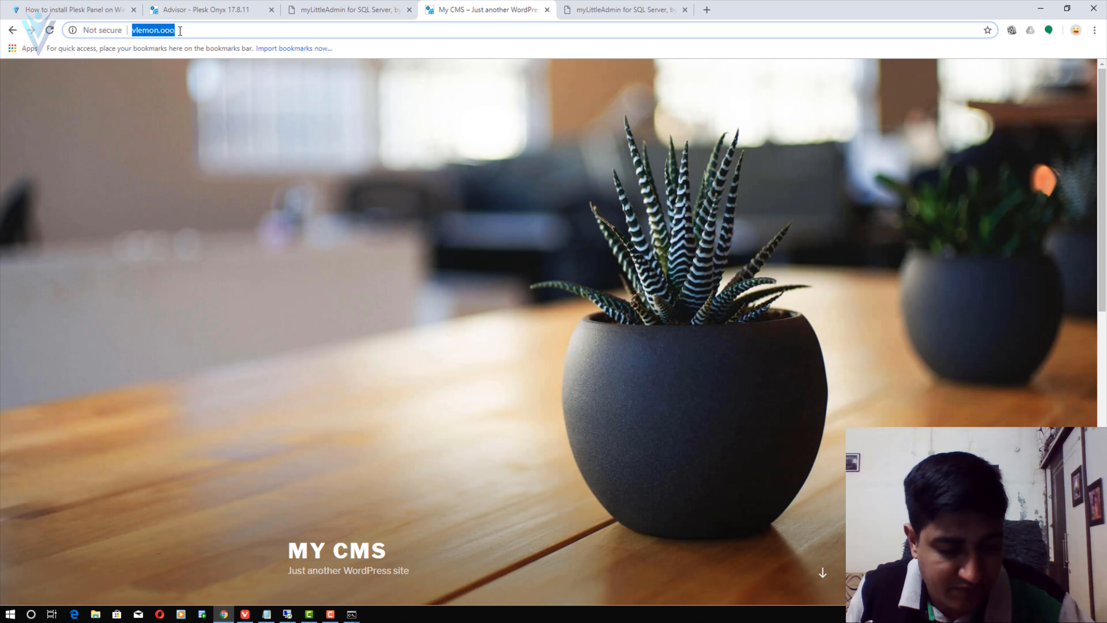
{"action": "key", "text": "ctrl+x"}
{"action": "key", "text": "ctrl+v"}
{"action": "key", "text": "Return"}
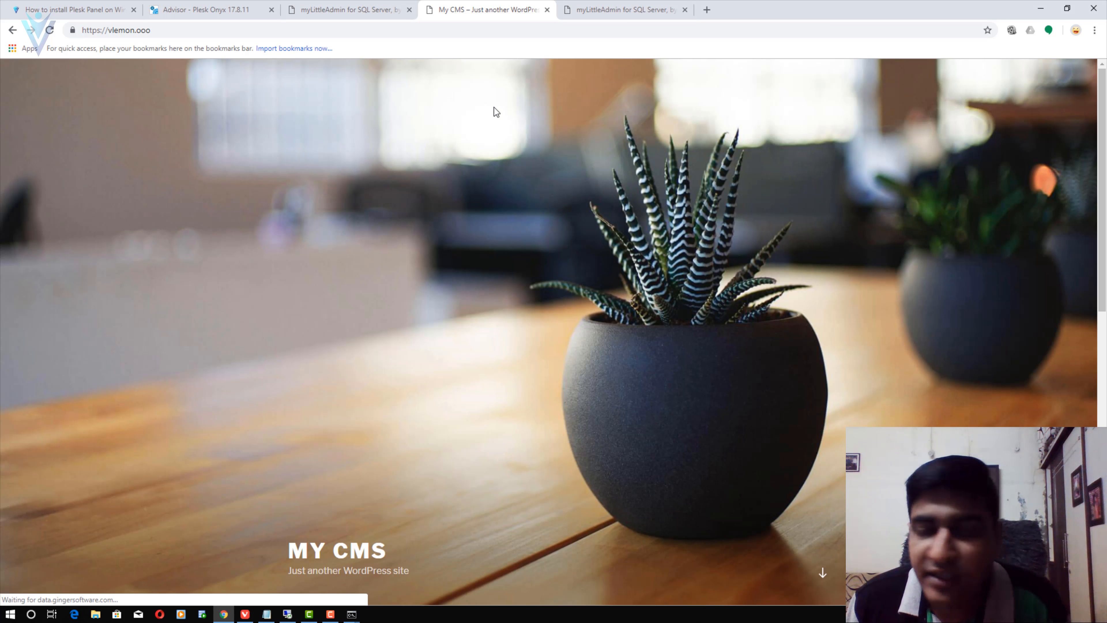
{"action": "left_click", "coordinate": [206, 10]}
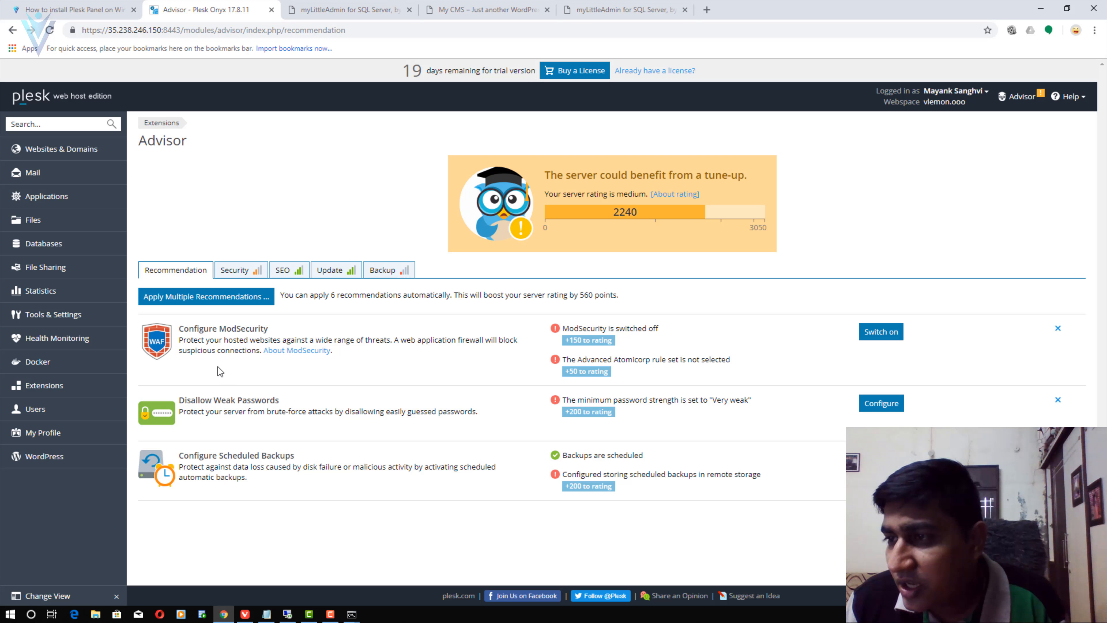
- Switch on ModSecurity, disallow weak passwords, and install the SEO Toolkit extension
{"action": "left_click", "coordinate": [864, 341]}
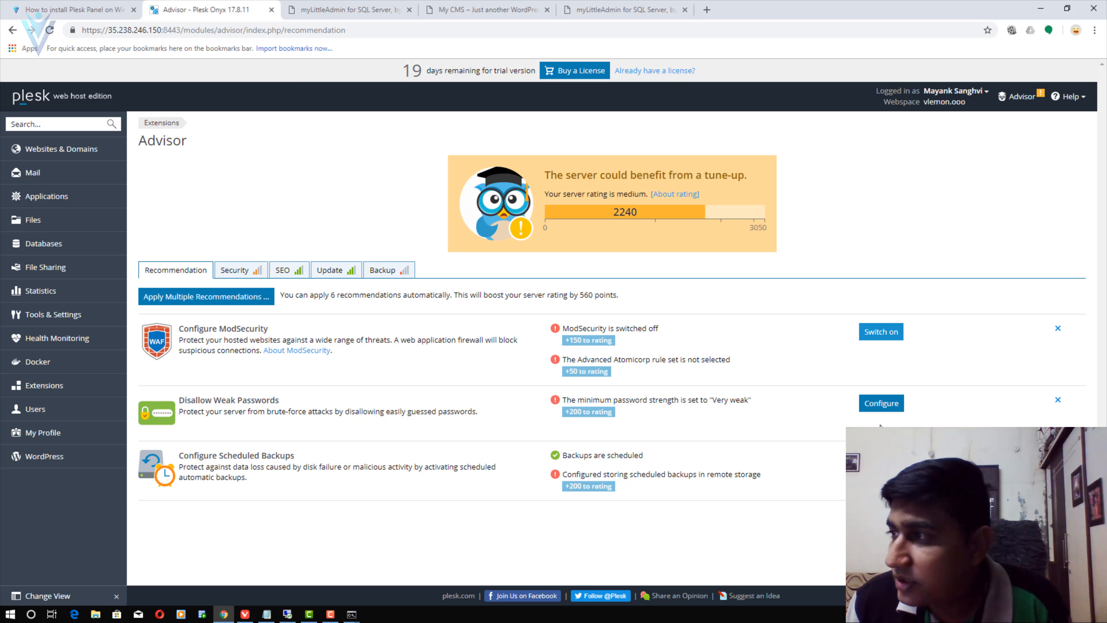
{"action": "left_click", "coordinate": [884, 405]}
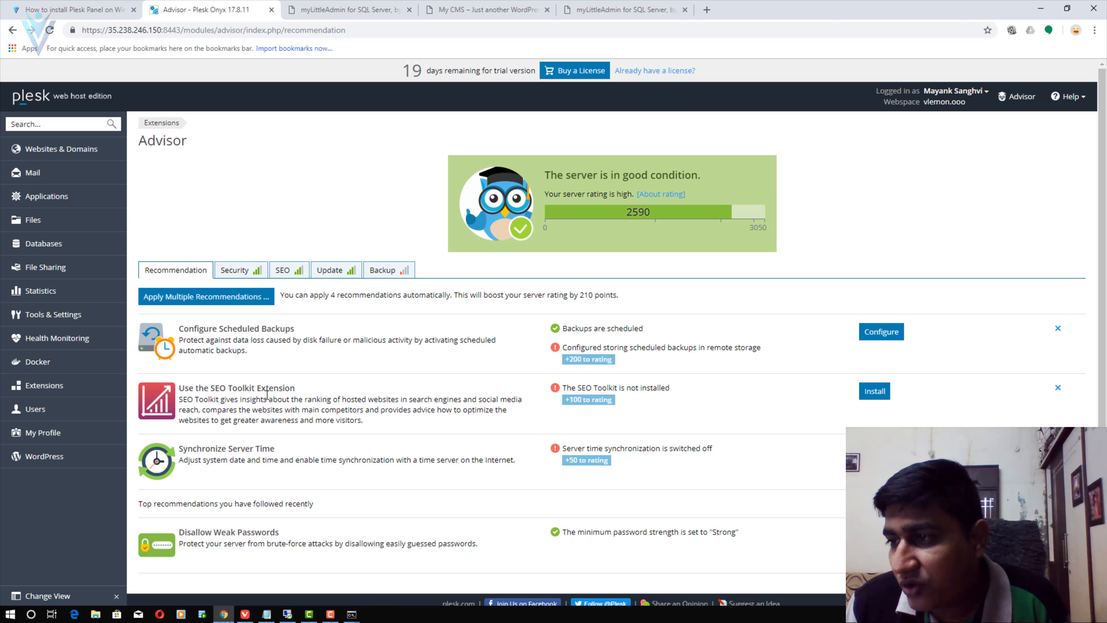
{"action": "left_click", "coordinate": [875, 393]}
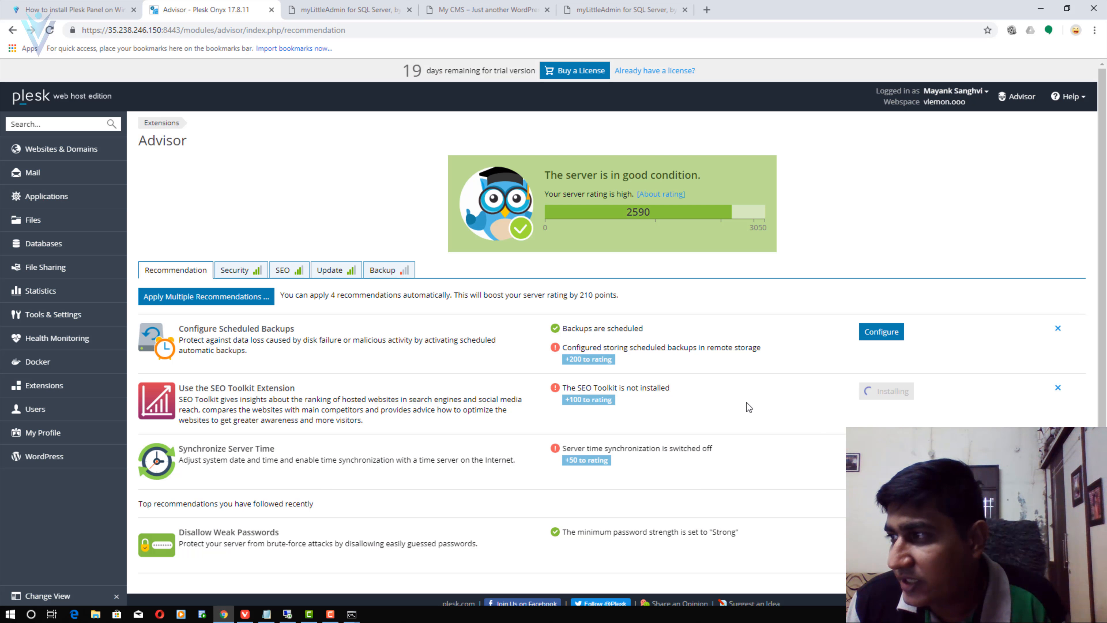
- Install the Symantec SSL extension, switch on server time synchronization, and install Google Authenticator
{"action": "scroll", "coordinate": [616, 416], "scroll_direction": "down", "scroll_amount": 1}
{"action": "left_click_drag", "start_coordinate": [260, 389], "coordinate": [302, 384]}
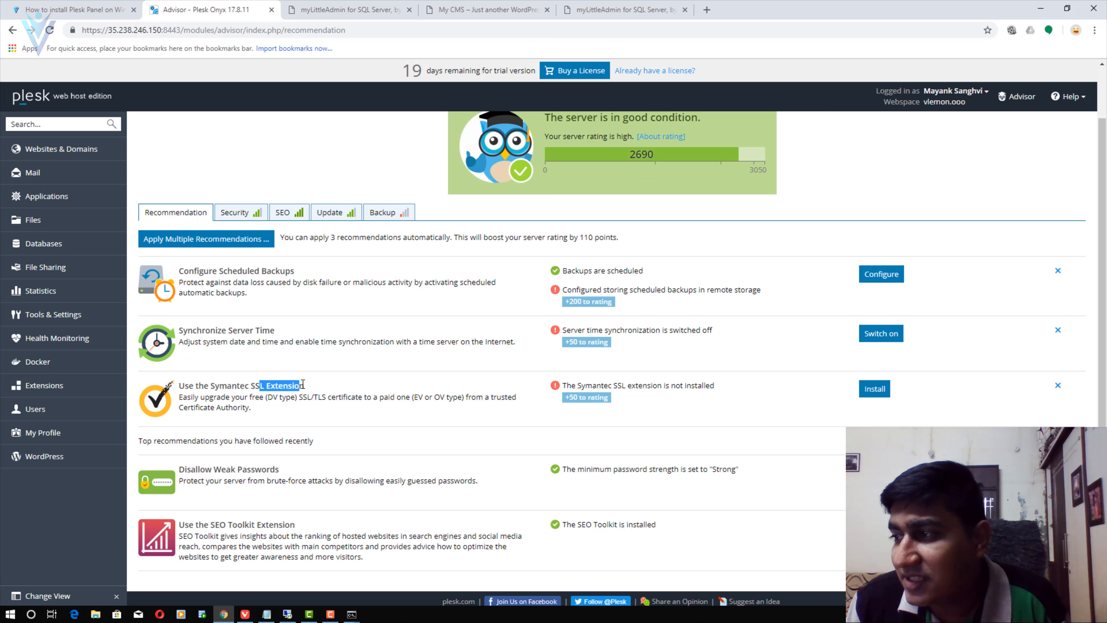
{"action": "left_click", "coordinate": [876, 392]}
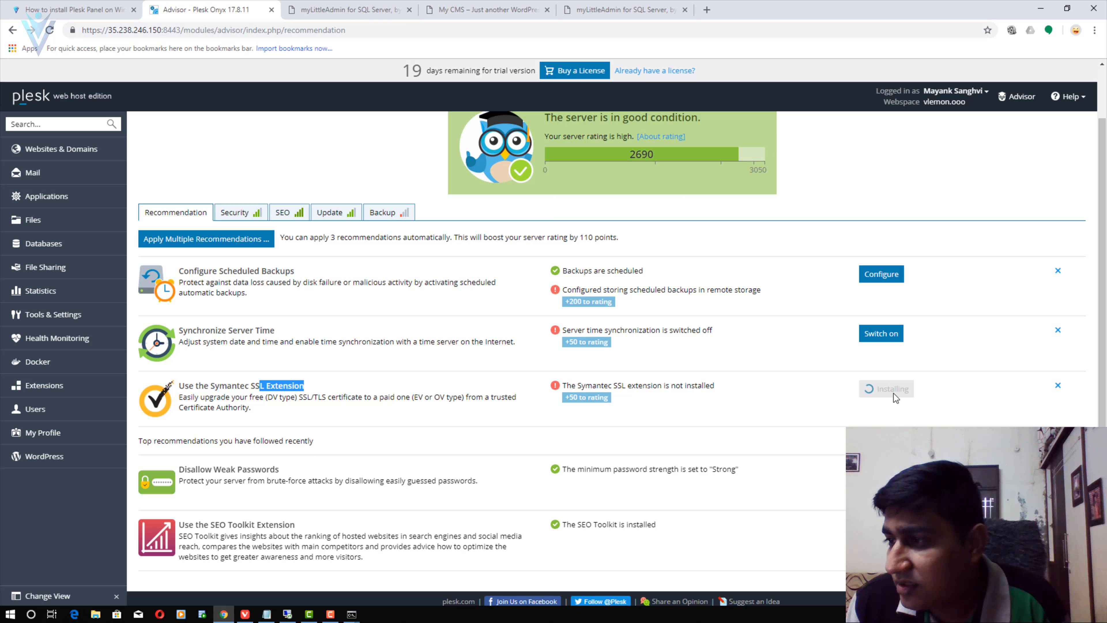
{"action": "left_click", "coordinate": [882, 334]}
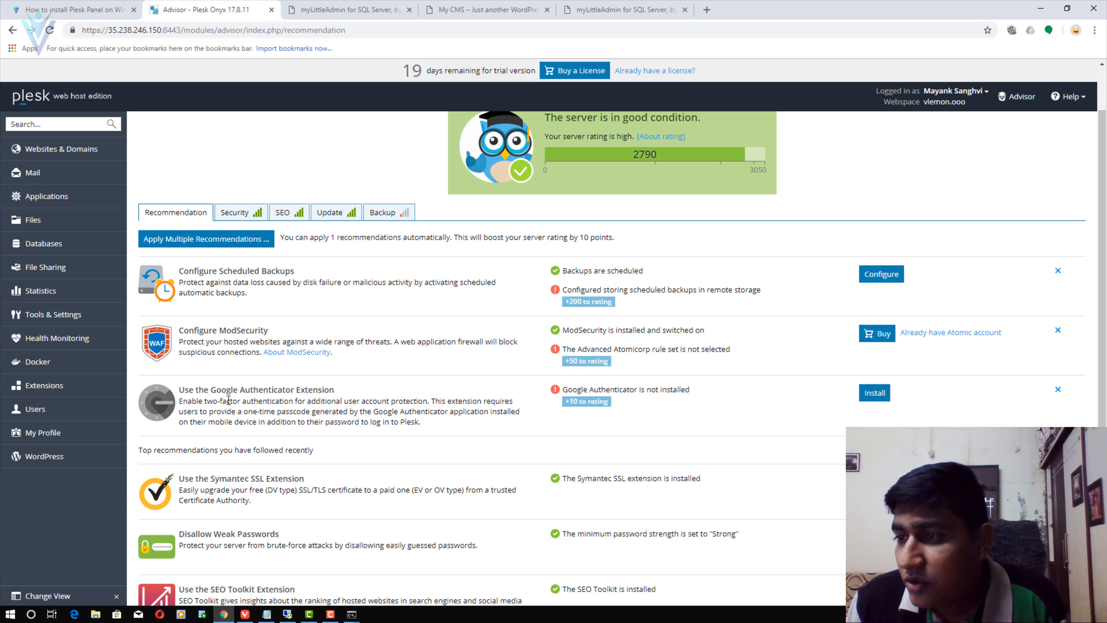
{"action": "left_click_drag", "start_coordinate": [211, 389], "coordinate": [354, 393]}
{"action": "left_click", "coordinate": [876, 394]}
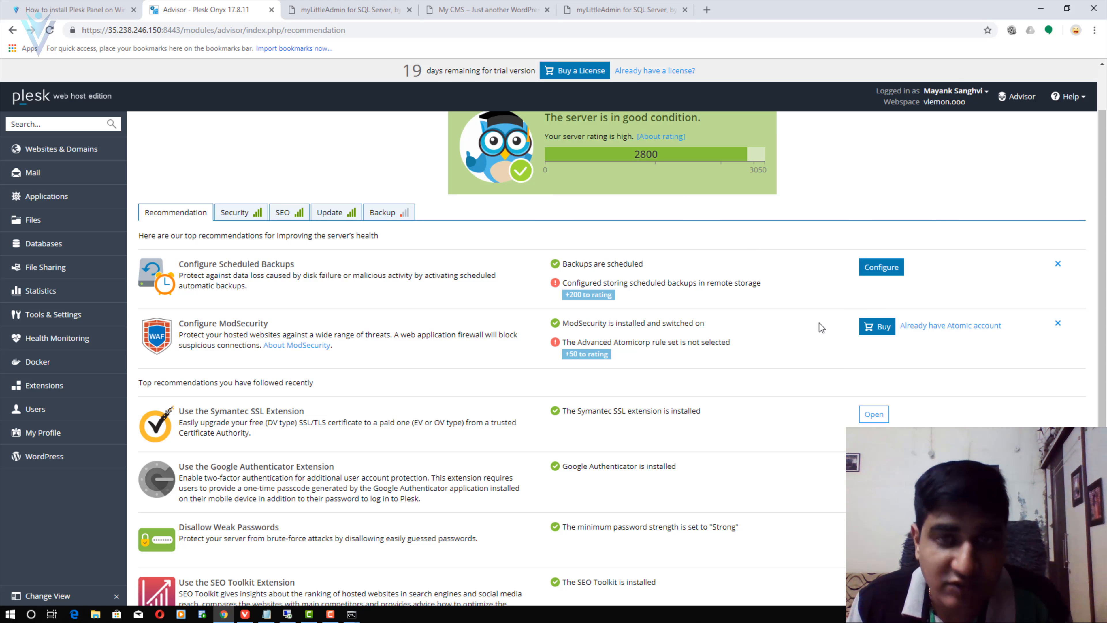
{"action": "scroll", "coordinate": [794, 351], "scroll_direction": "down", "scroll_amount": 3}
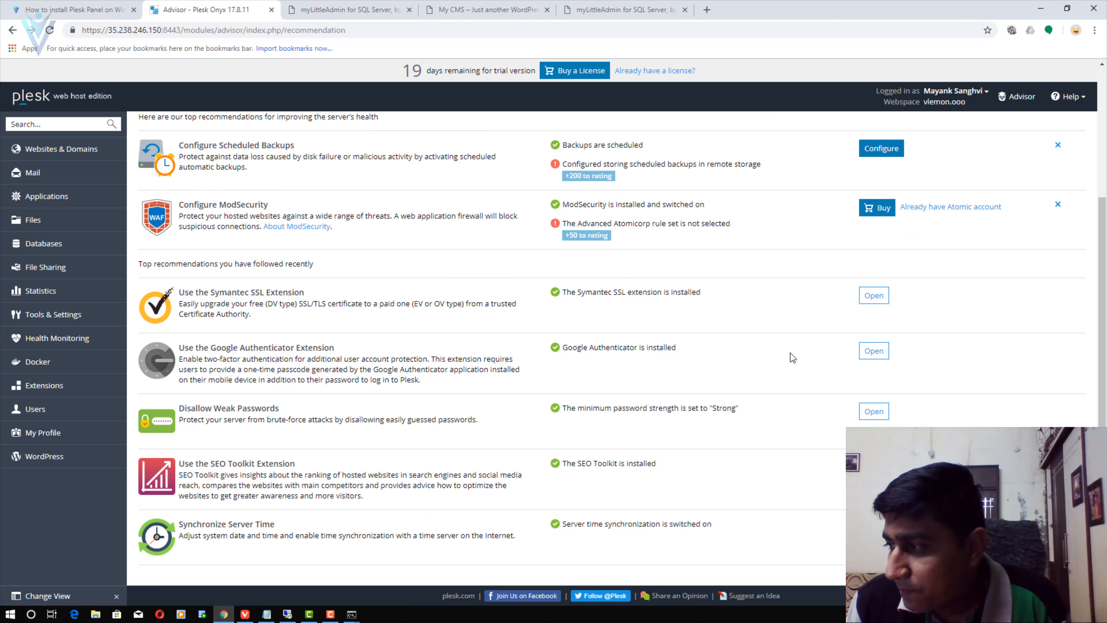
{"action": "scroll", "coordinate": [791, 353], "scroll_direction": "up", "scroll_amount": 4}
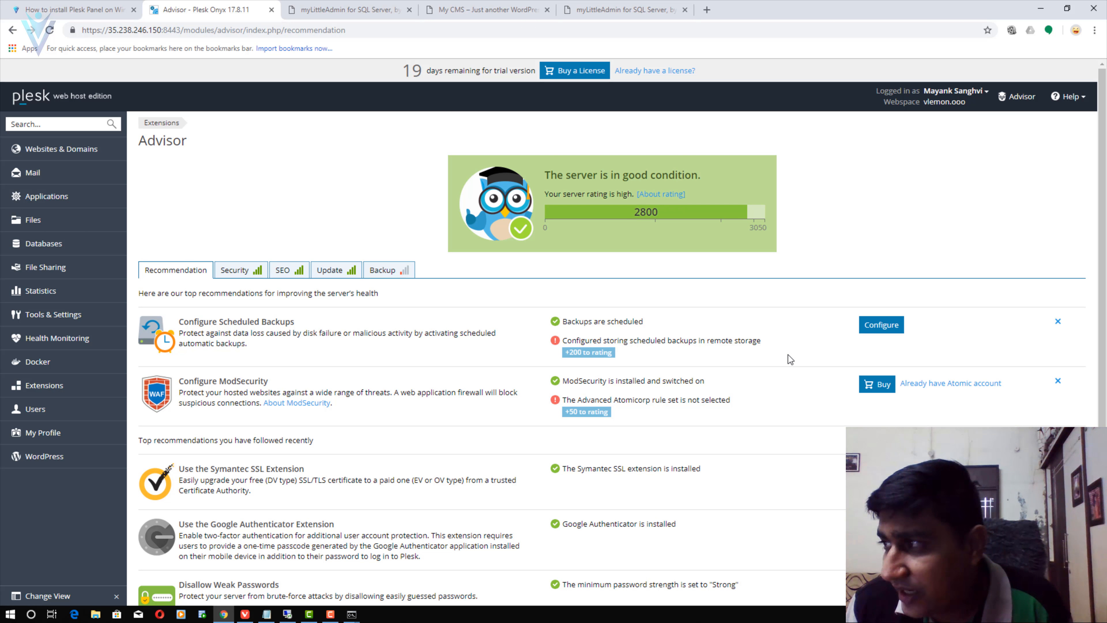